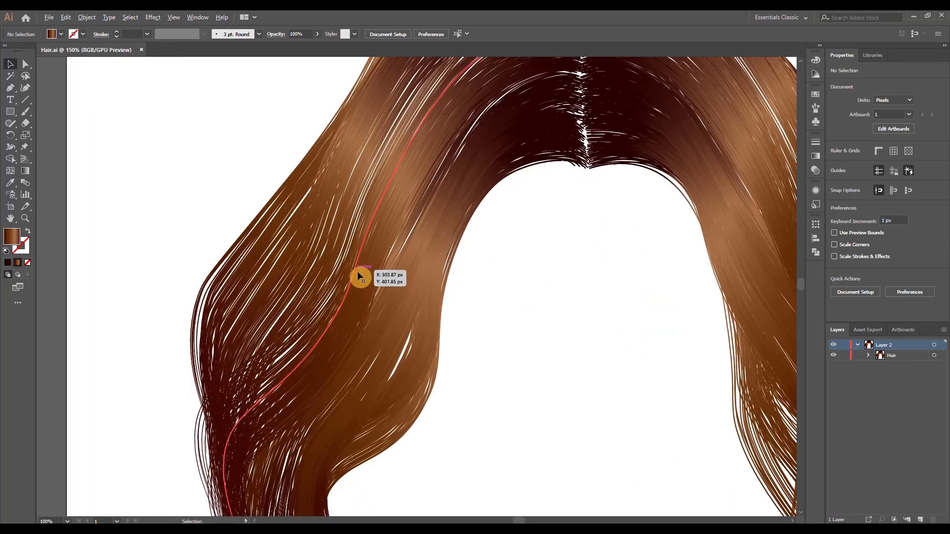
Inspect the finished hair illustration up close and at full view
left_click_drag(584, 285, 492, 408)
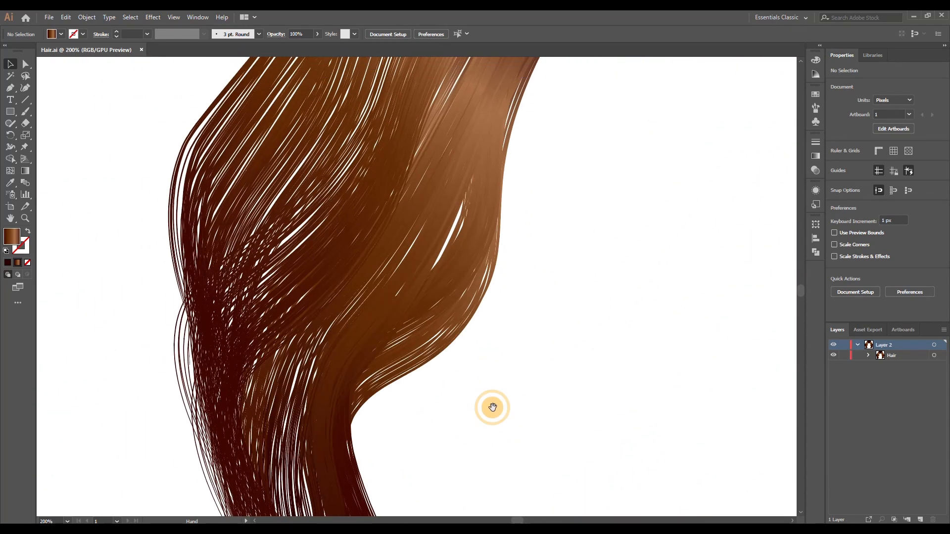
left_click_drag(533, 264, 424, 272)
key("ctrl+1")
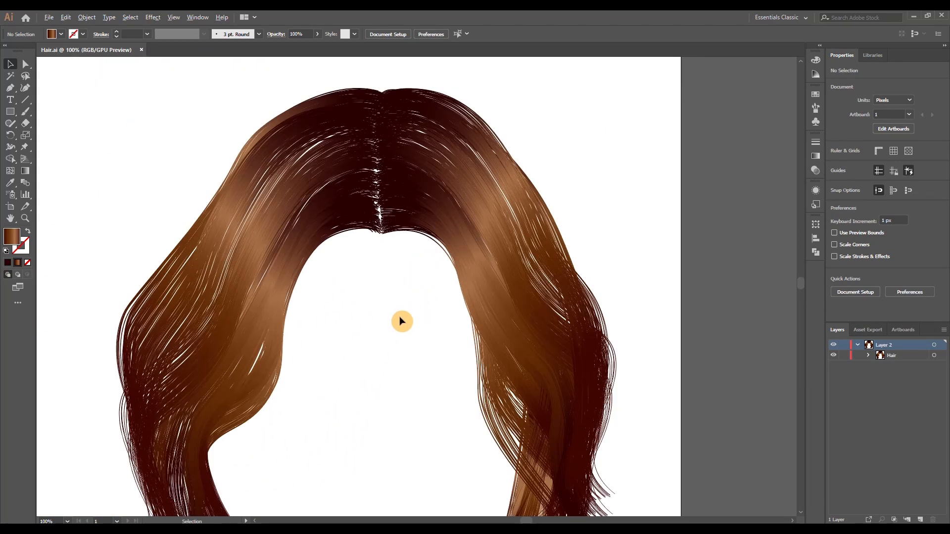
left_click_drag(400, 366, 420, 297)
scroll(417, 319, "down", 1)
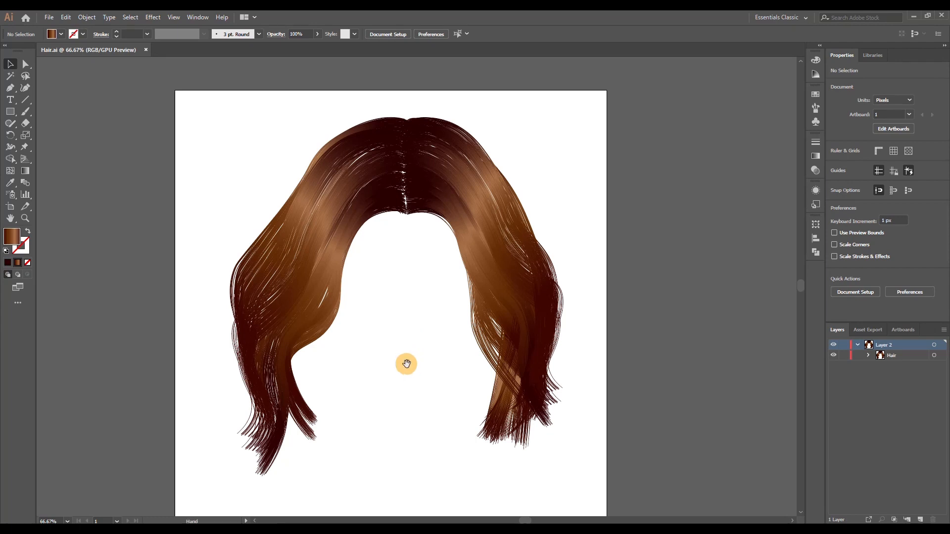
left_click_drag(406, 364, 405, 347)
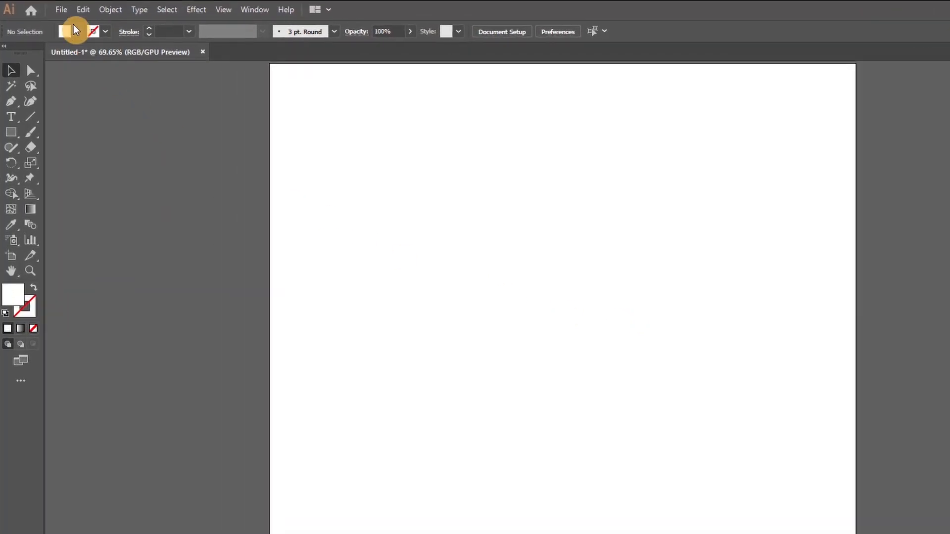
Place the Hair photo as a linked image on the blank artboard
left_click(49, 17)
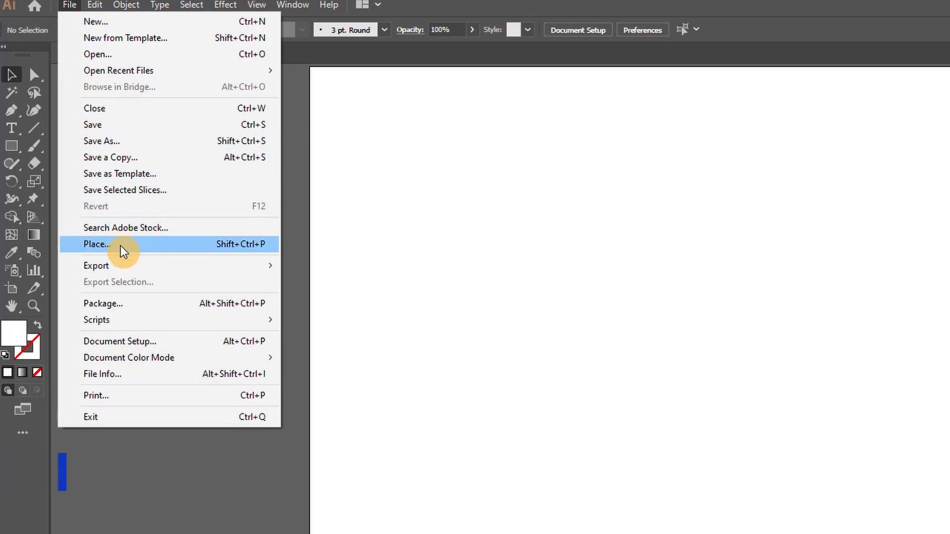
left_click(120, 245)
left_click(294, 191)
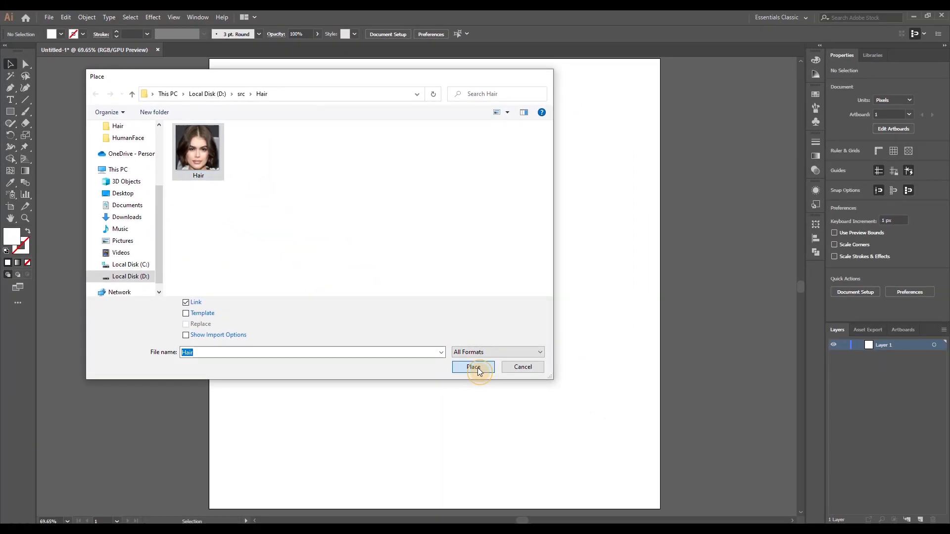
left_click(707, 487)
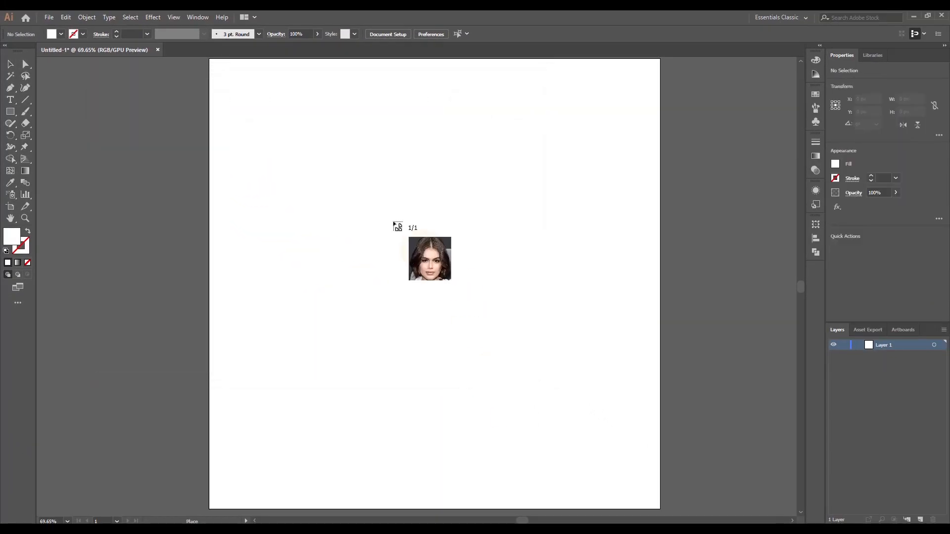
left_click(343, 172)
Enlarge the placed photo to about 840 by 863 px and centre it on the artboard
left_click_drag(488, 333, 424, 272)
left_click_drag(281, 112, 257, 86)
left_click_drag(568, 405, 626, 466)
left_click_drag(462, 315, 450, 319)
left_click(716, 364)
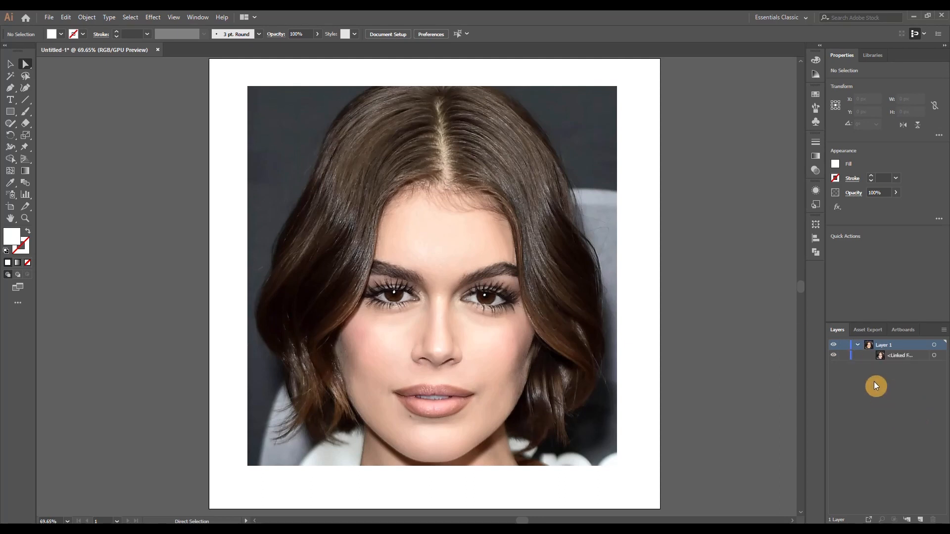
Set the linked photo's opacity to 50%
left_click(938, 357)
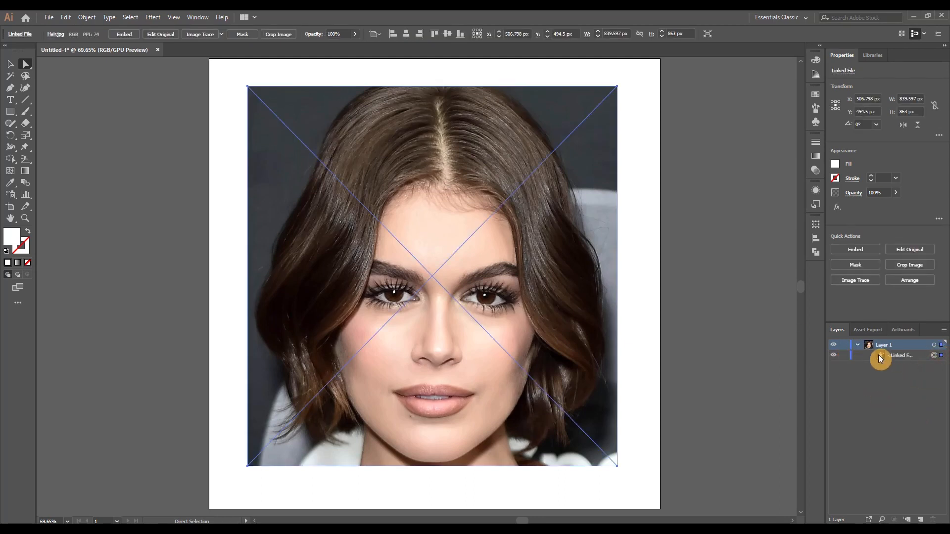
left_click(875, 192)
type("5")
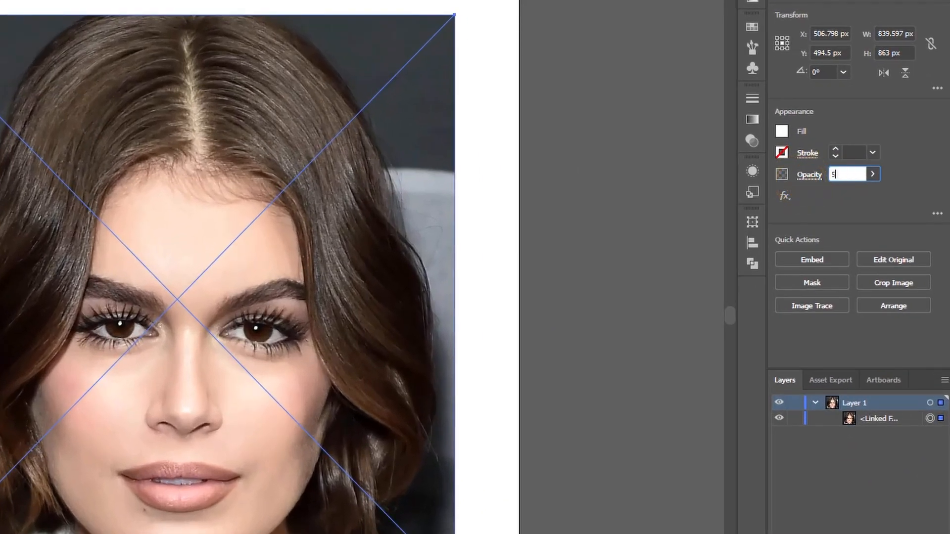
type("0")
left_click(802, 181)
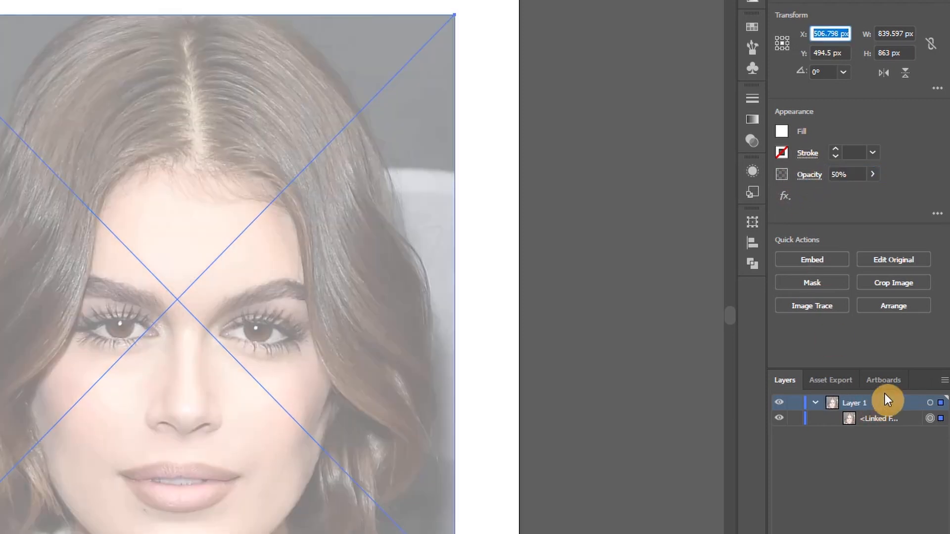
Lock Layer 1 with the photo and add a new layer above it
left_click(817, 403)
left_click(797, 403)
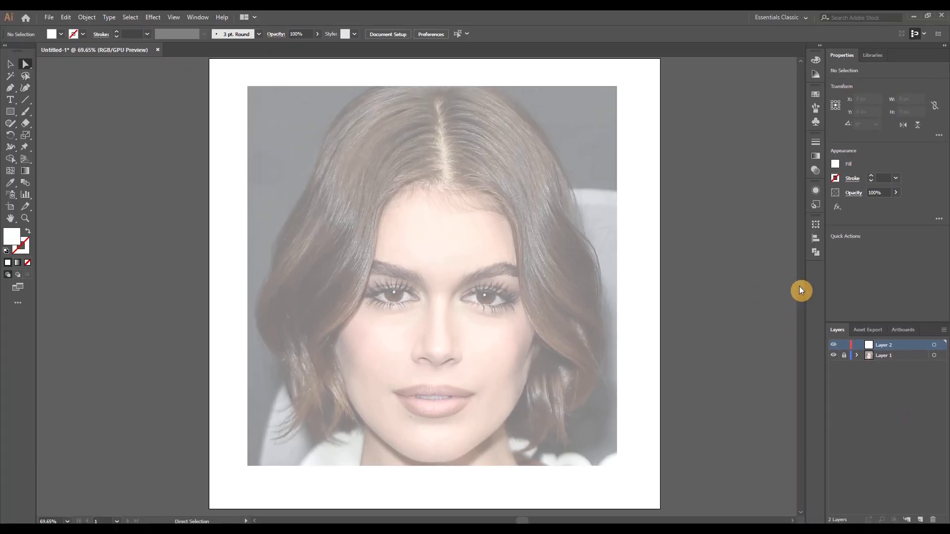
Draw an unfilled 1 pt black strand with the Curvature tool from the parting along the left hairline, past the cheek to the hair tips
left_click(832, 192)
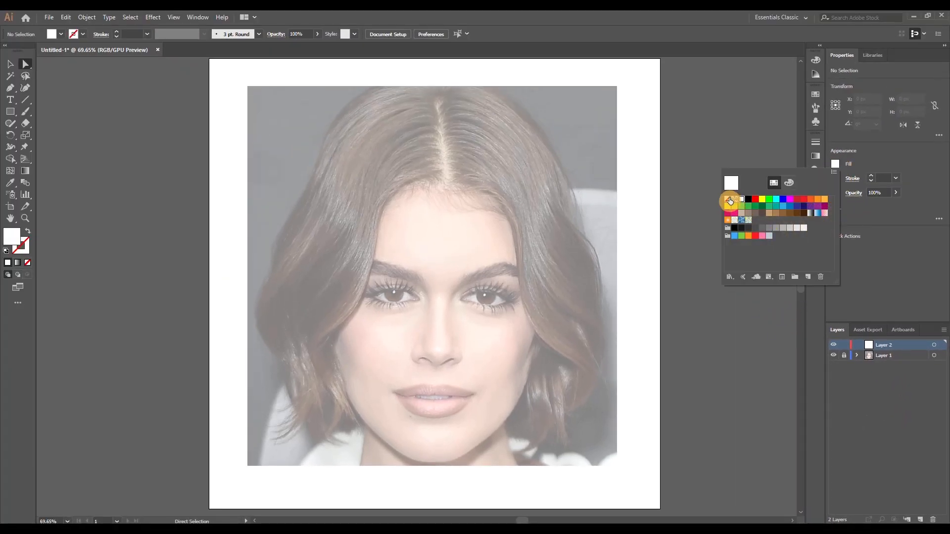
left_click(870, 166)
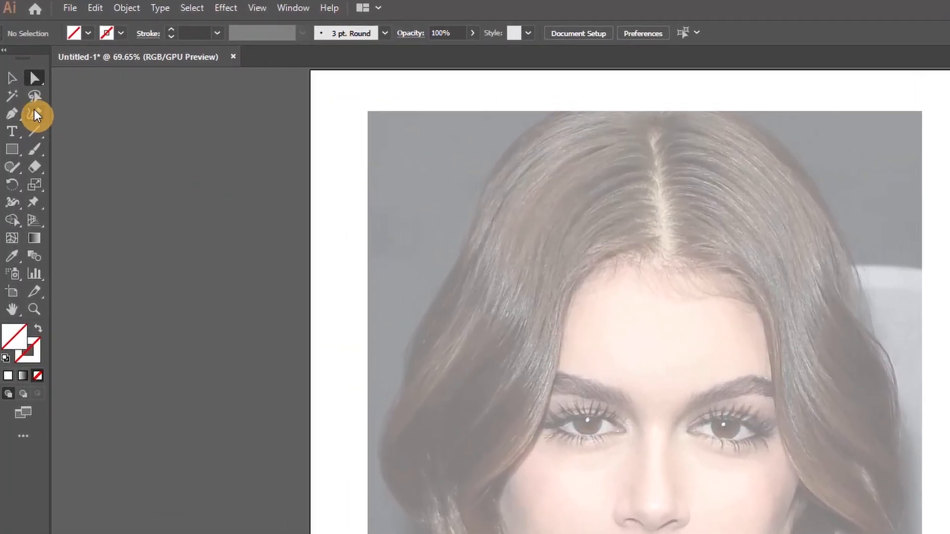
left_click(25, 87)
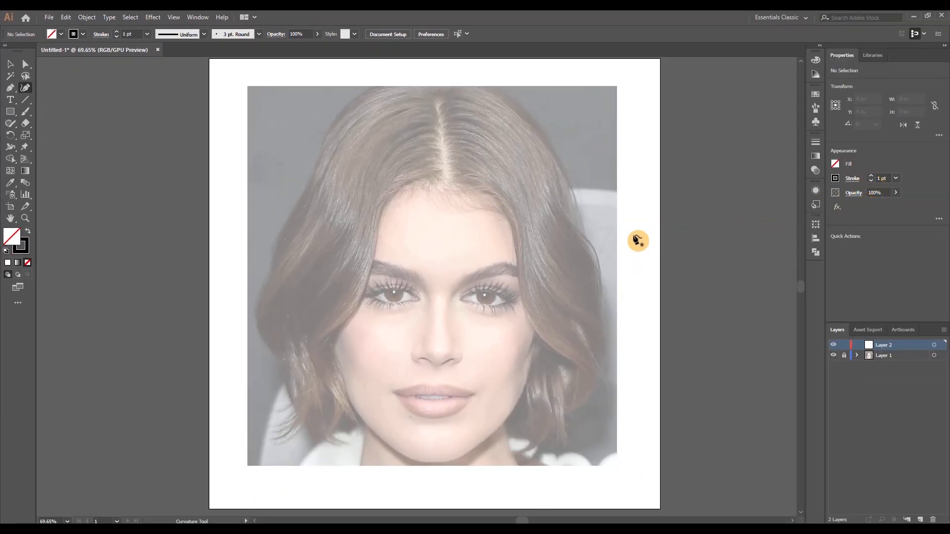
left_click(436, 174)
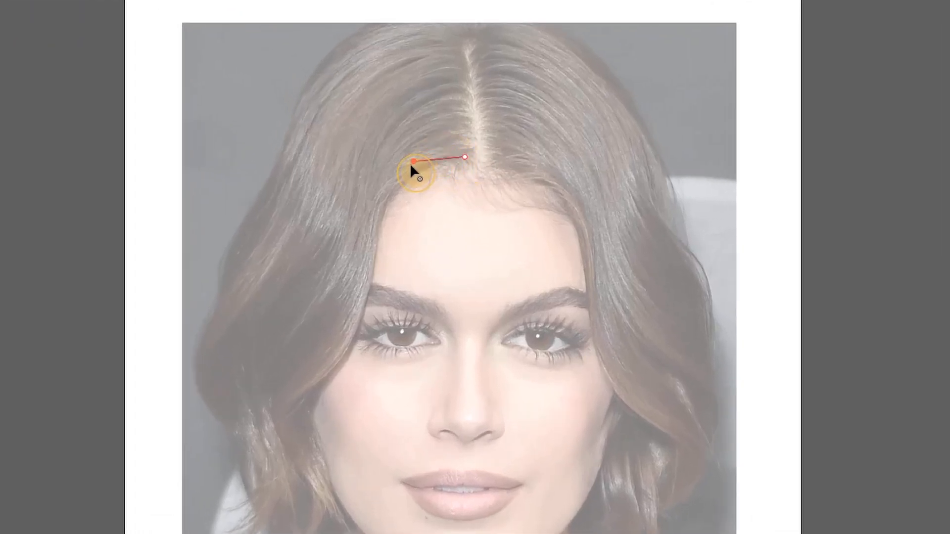
left_click(349, 336)
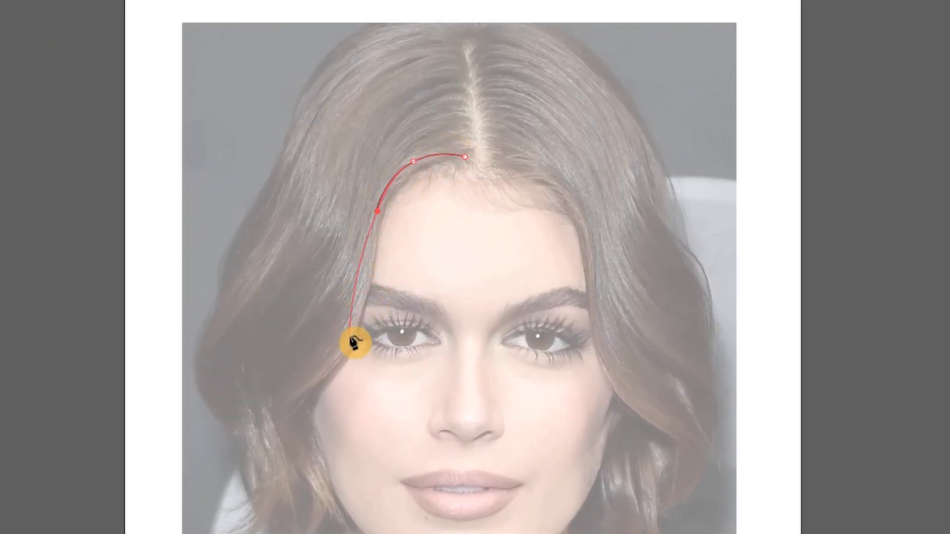
left_click(351, 336)
left_click(288, 398)
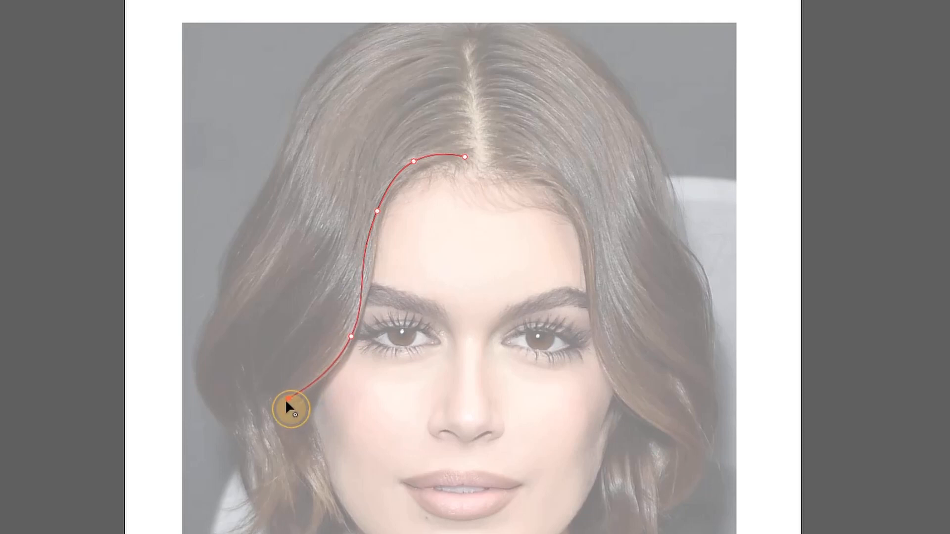
scroll(298, 458, "down", 3)
left_click(299, 440)
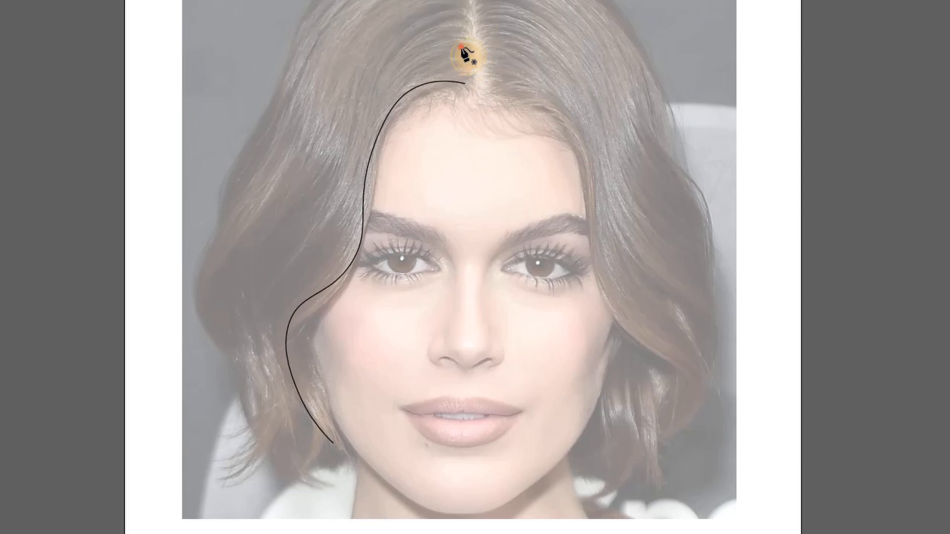
Draw a second strand curve outside the first, from slightly higher on the parting to the lower left hair tips
left_click(426, 54)
left_click(373, 108)
left_click(332, 206)
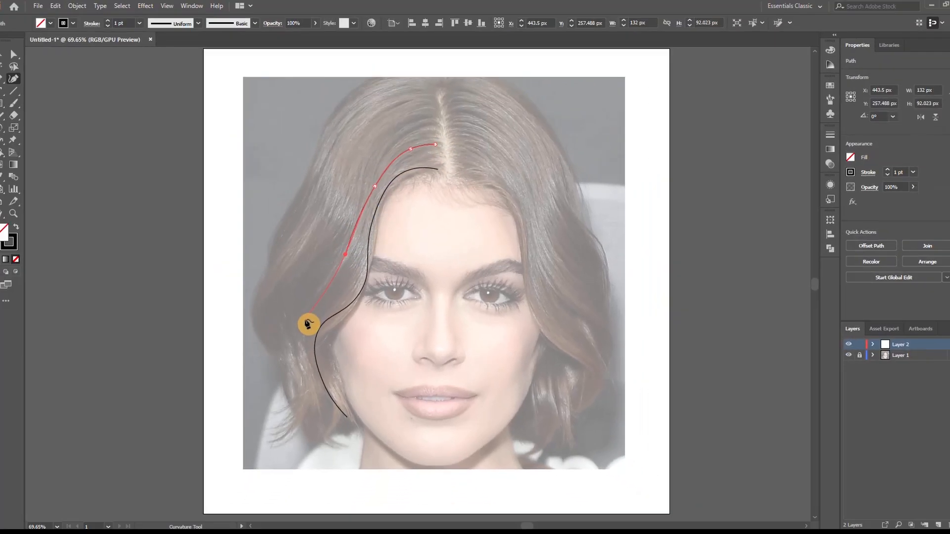
left_click(272, 301)
left_click(279, 373)
left_click(294, 436)
key("Escape")
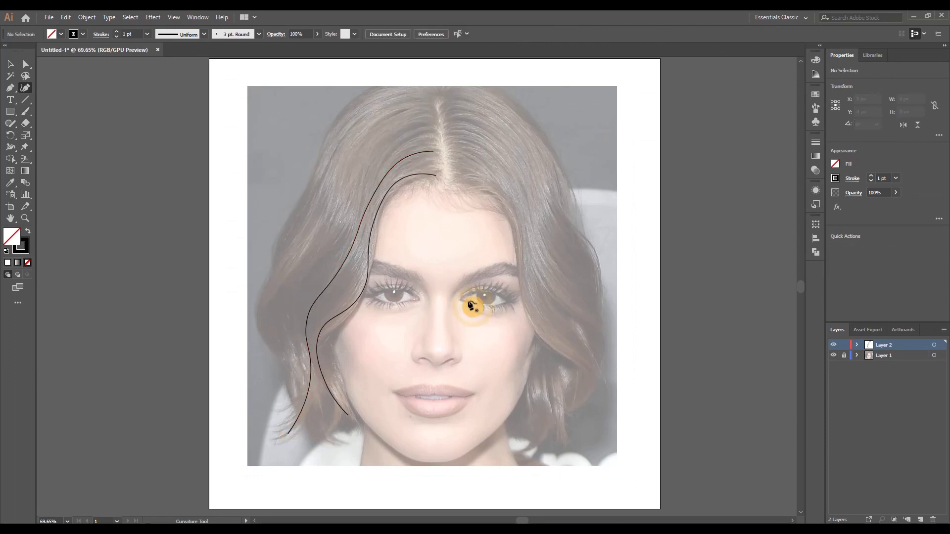
Draw a third strand curve outside the second, following the left wave from the parting to the hair tips
left_click(431, 129)
left_click(399, 138)
left_click(363, 191)
left_click(332, 253)
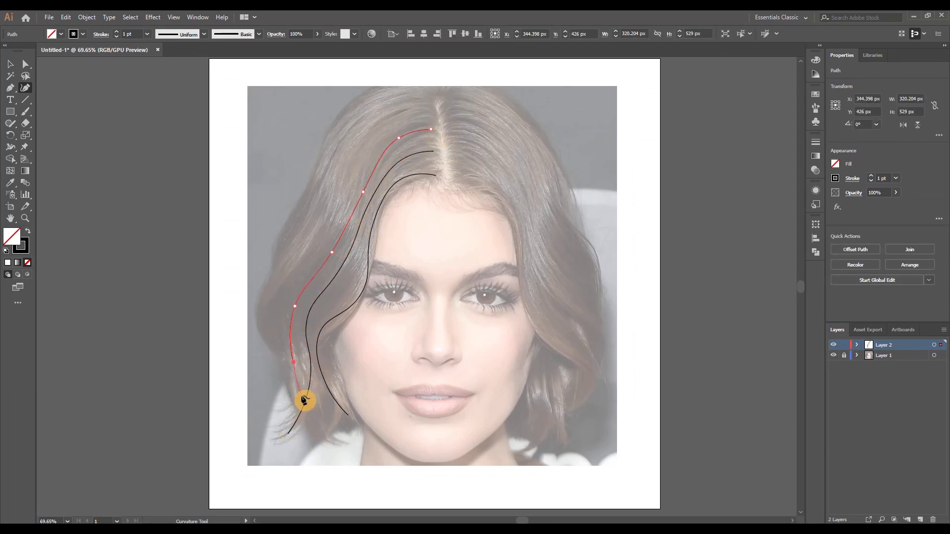
left_click(291, 418)
key("Escape")
Draw a fourth strand curve from near the top of the parting around the outer left wave, ending beside the lower hair
left_click(425, 105)
left_click(385, 116)
left_click(339, 176)
left_click(311, 243)
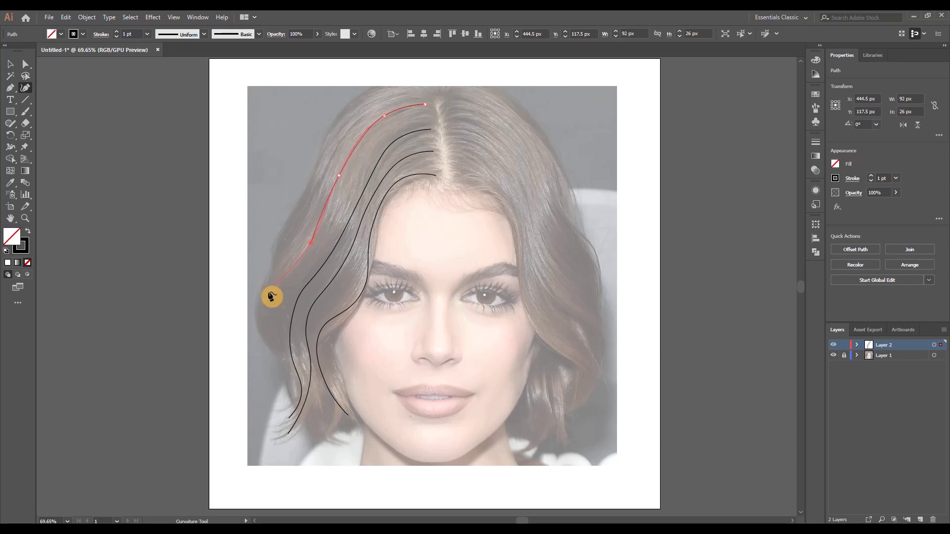
left_click(265, 299)
left_click(289, 372)
key("Escape")
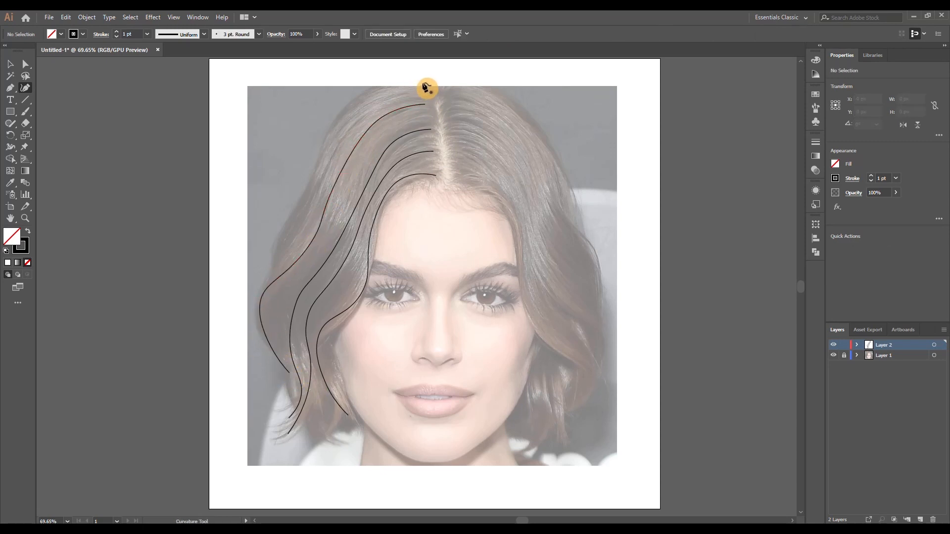
Draw a fifth strand curve from the crown along the left outer hair, ending at the widest part of the wave
left_click(426, 82)
left_click(377, 93)
left_click(334, 148)
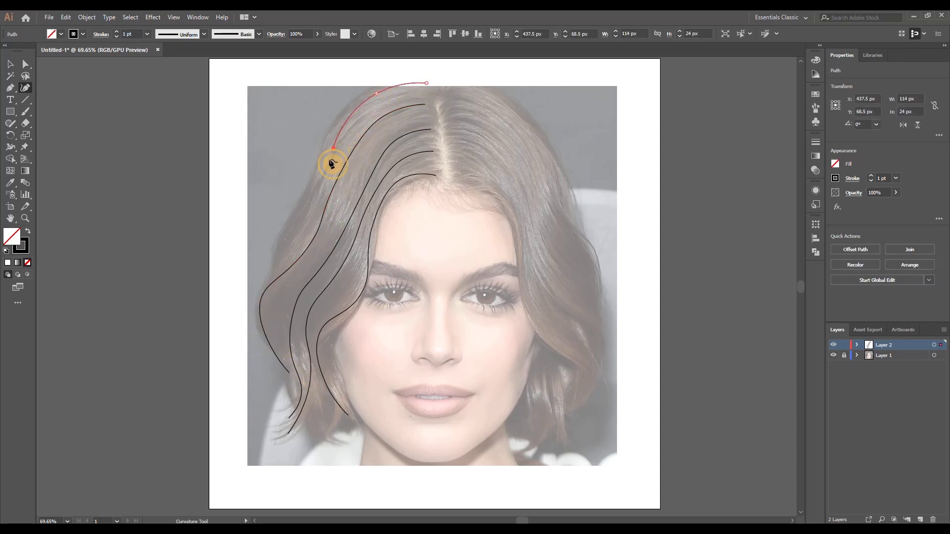
left_click(277, 314, "ctrl")
Draw an outermost strand curve from above the crown along the left hair silhouette, ending just inside the outer wave
left_click(414, 73)
left_click(335, 117)
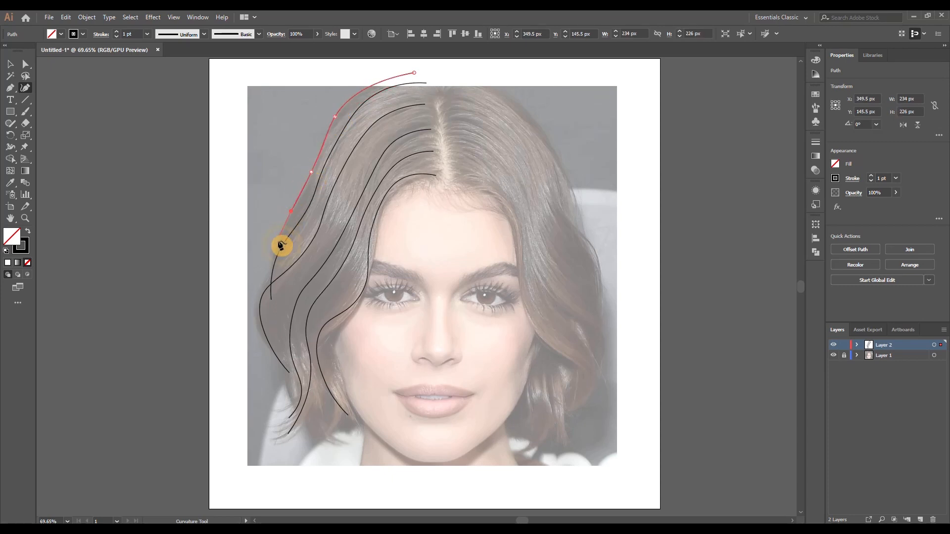
left_click(289, 302)
key("Escape")
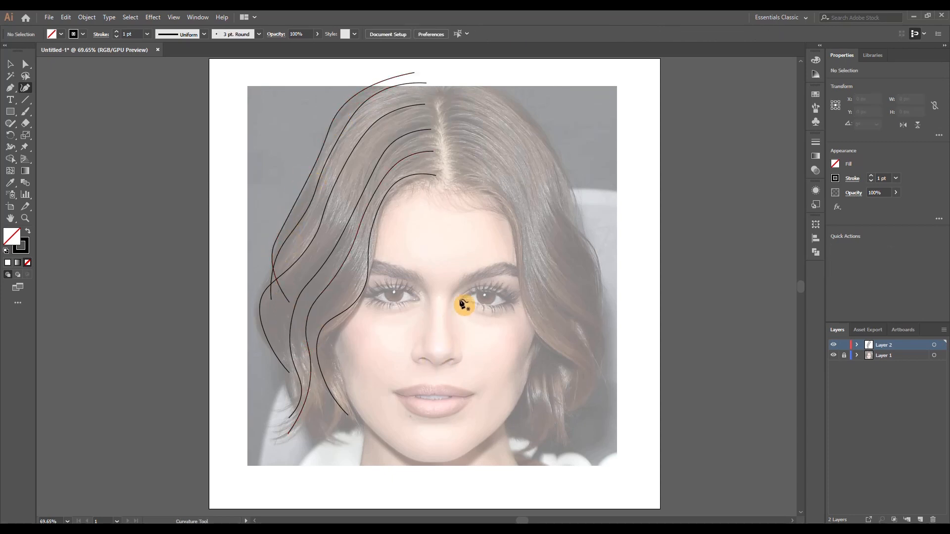
Reshape the hairline strand's root end with its direction handle so it bends down at the parting
scroll(435, 159, "up", 4)
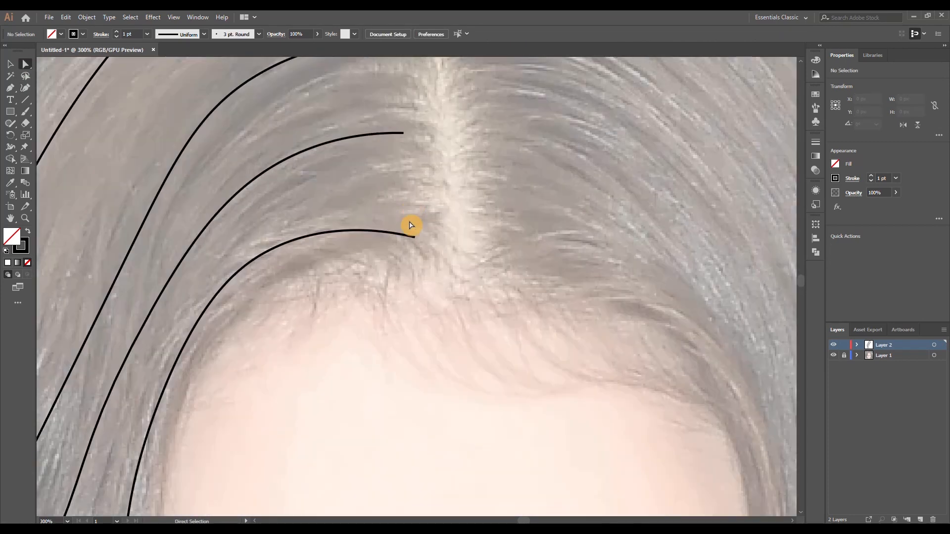
left_click(402, 237)
scroll(418, 247, "up", 3)
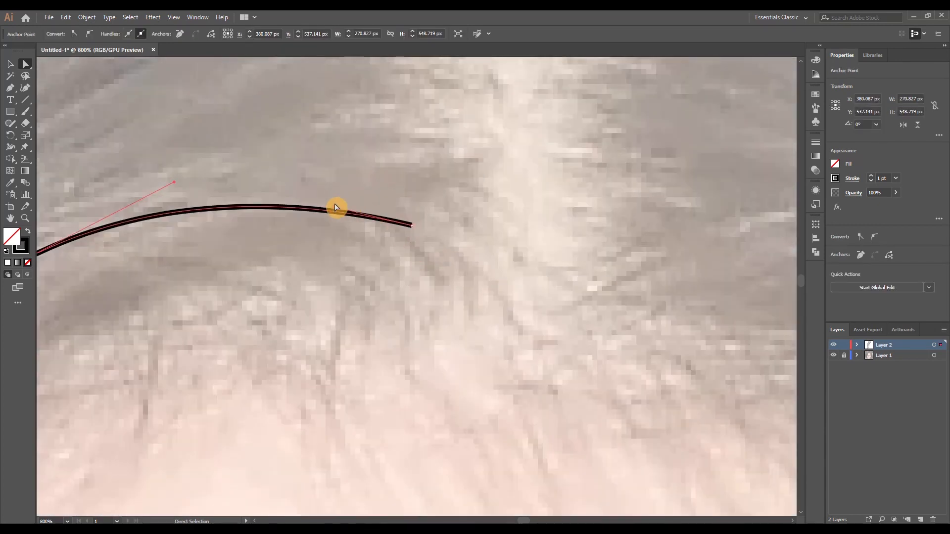
left_click_drag(335, 210, 366, 170)
scroll(415, 170, "down", 1)
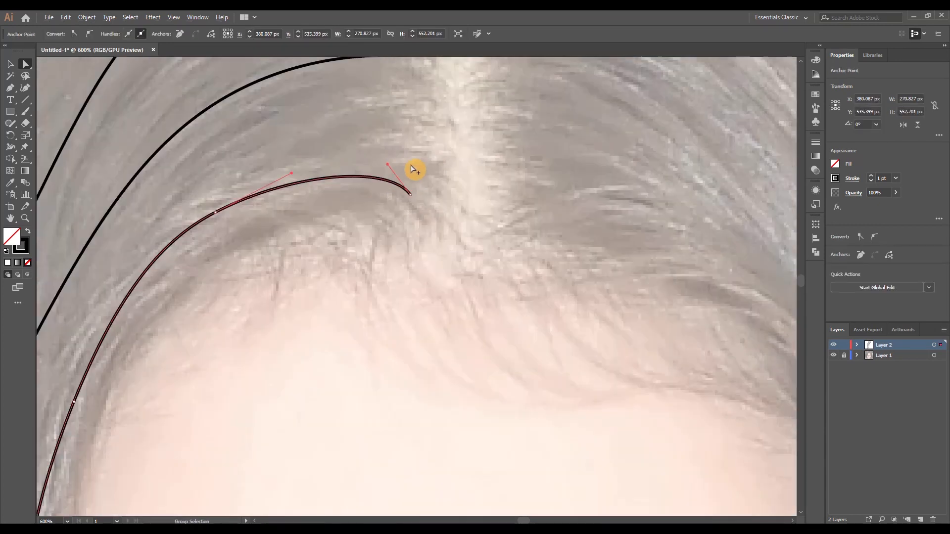
Bend the second strand's root end down at the parting and smooth the curve beside it using the direction handles
left_click_drag(412, 133, 420, 291)
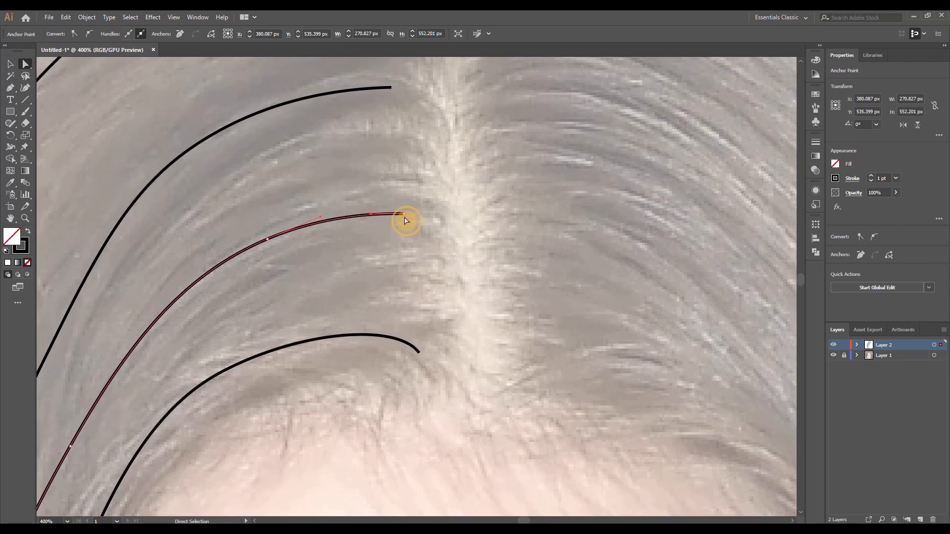
left_click_drag(372, 217, 375, 198)
left_click(418, 163)
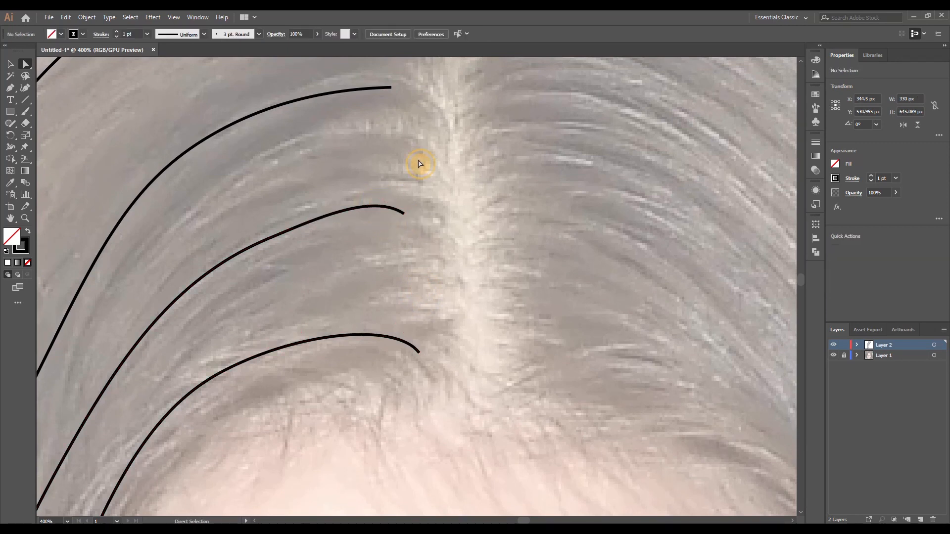
left_click(368, 212)
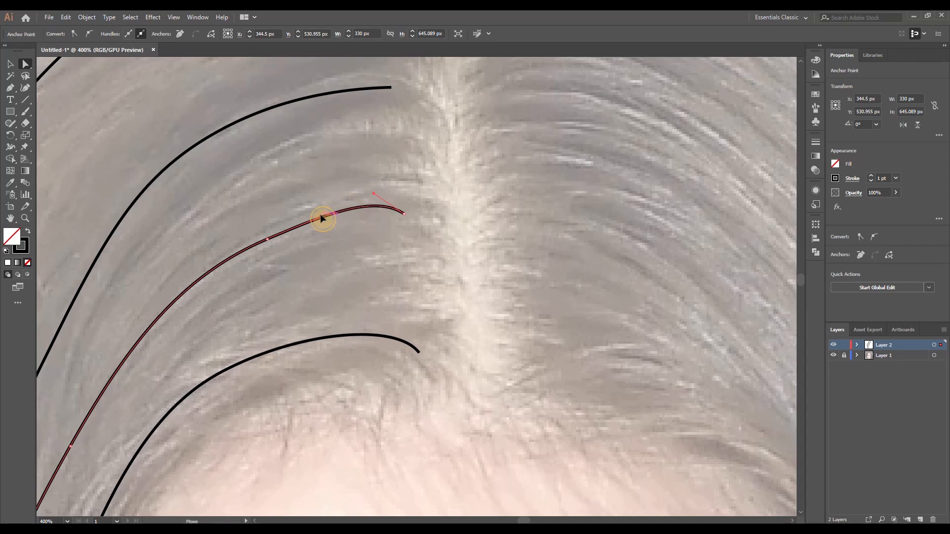
left_click_drag(320, 216, 320, 206)
left_click_drag(238, 256, 238, 257)
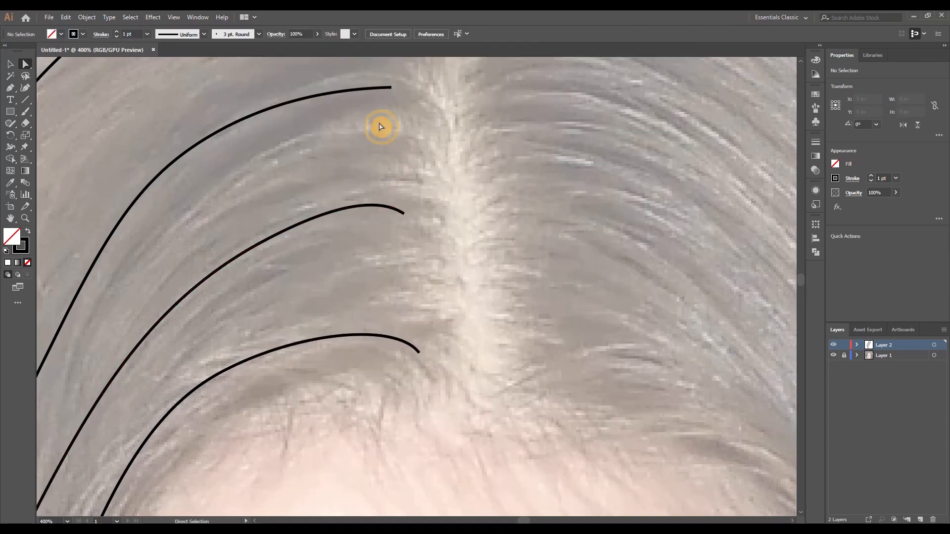
Bend the third strand's root end down at the parting and smooth the curve beside it using the direction handles
scroll(383, 164, "up", 3)
left_click(396, 181)
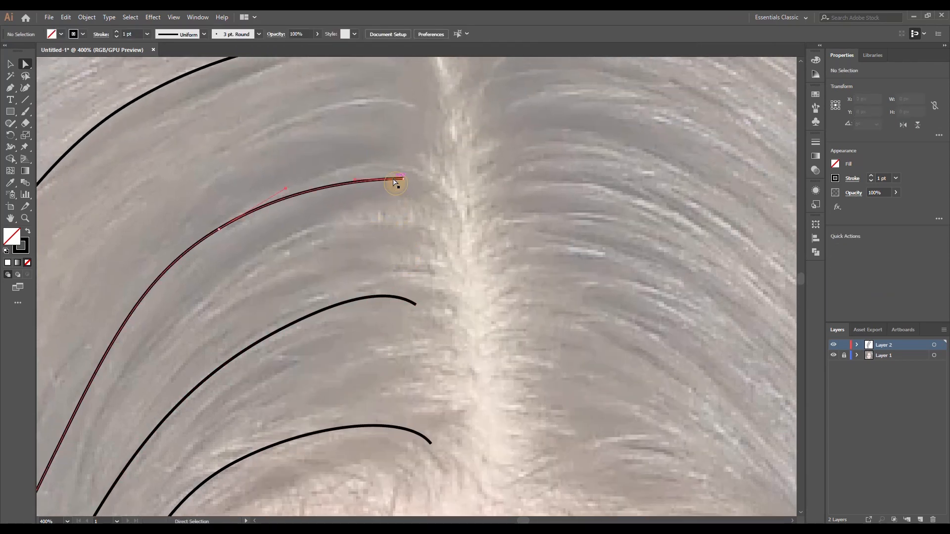
left_click_drag(402, 179, 373, 164)
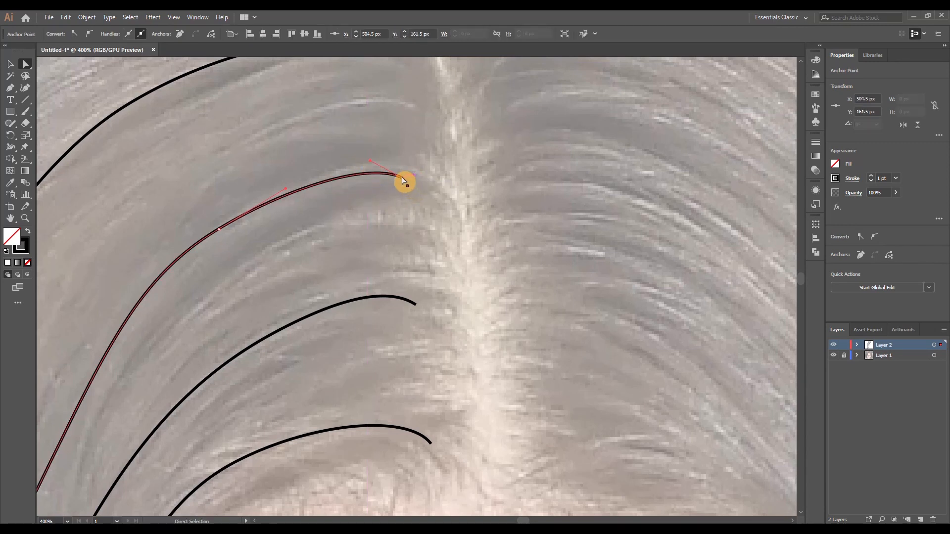
left_click_drag(289, 190, 285, 182)
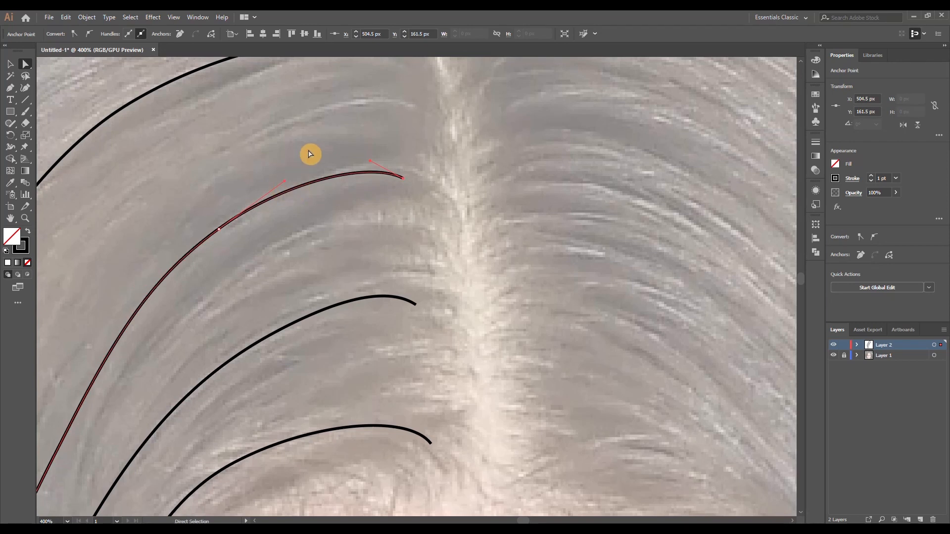
left_click(354, 131)
Bend the fourth strand's root end down toward the parting and raise the curve beside it using the direction handles
left_click_drag(362, 117, 397, 316)
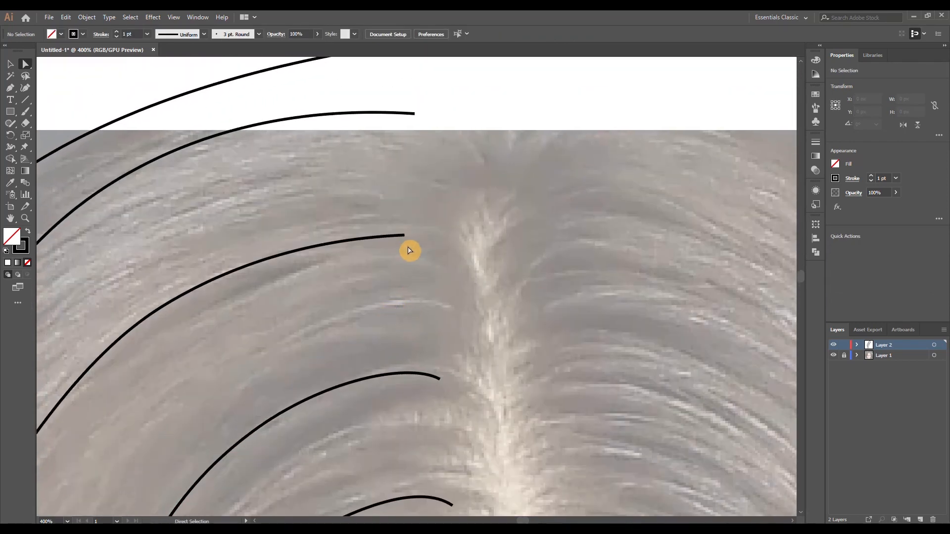
left_click(402, 237)
left_click_drag(350, 238, 350, 226)
left_click_drag(261, 249, 258, 240)
left_click(369, 171)
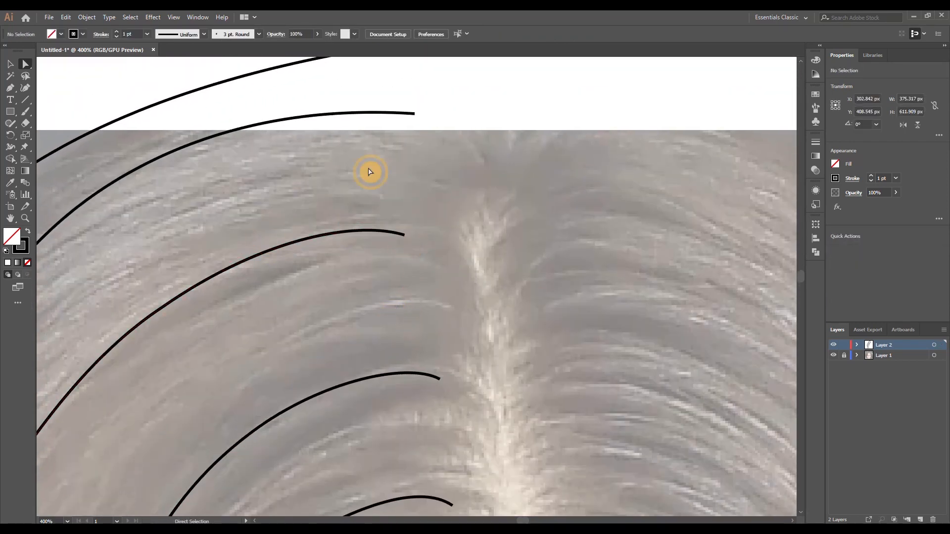
Bend the fifth strand's root end down at the crown and smooth the outermost strand's upper curve using the direction handles
left_click_drag(369, 172, 347, 297)
left_click(394, 239)
left_click_drag(327, 234, 336, 210)
left_click_drag(393, 239, 399, 251)
left_click_drag(214, 237, 211, 231)
left_click_drag(322, 178, 351, 175)
left_click_drag(71, 229, 145, 157)
left_click(405, 178)
Widen the hairline strand to about 1.023 px at the wave beside the cheek with the Width tool
scroll(440, 200, "down", 5)
left_click_drag(487, 353, 416, 232)
scroll(399, 213, "up", 1)
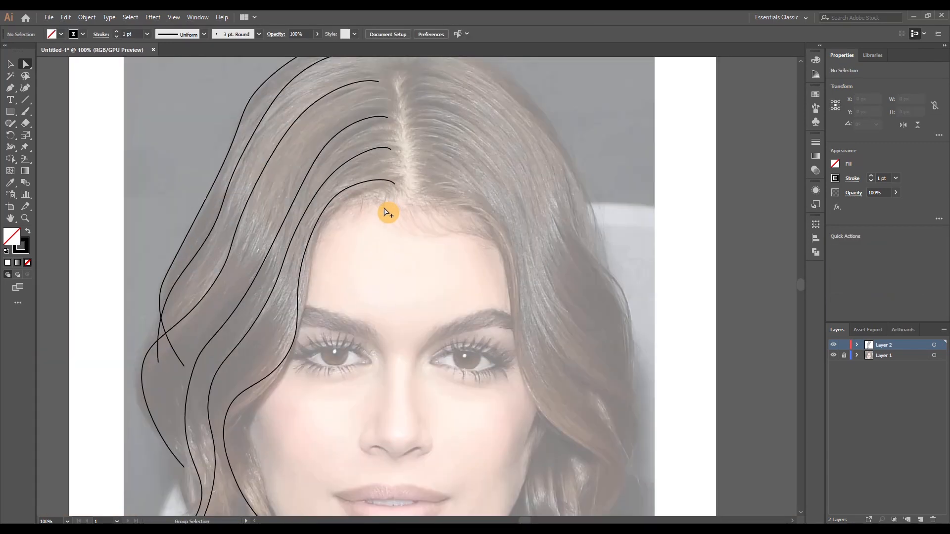
left_click(378, 184)
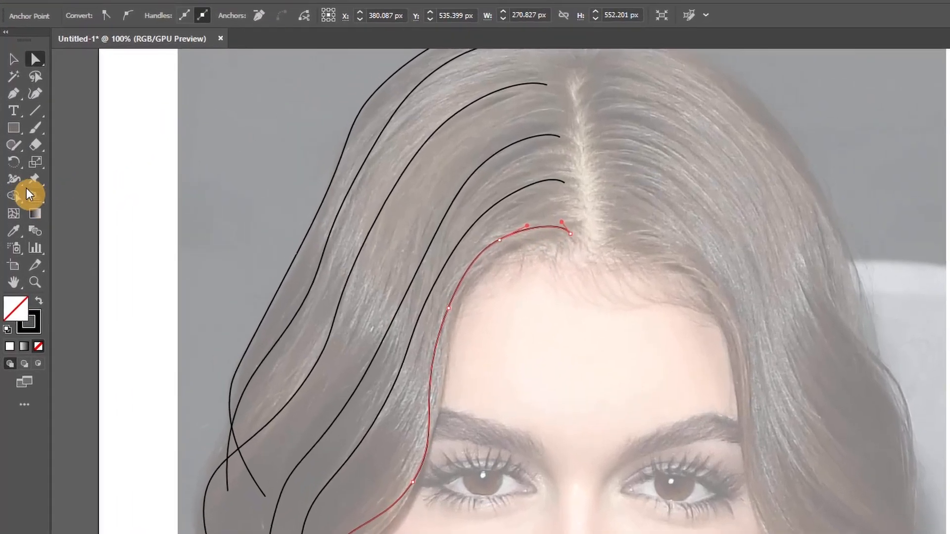
left_click(10, 147)
left_click_drag(493, 424, 616, 183)
scroll(515, 324, "up", 2)
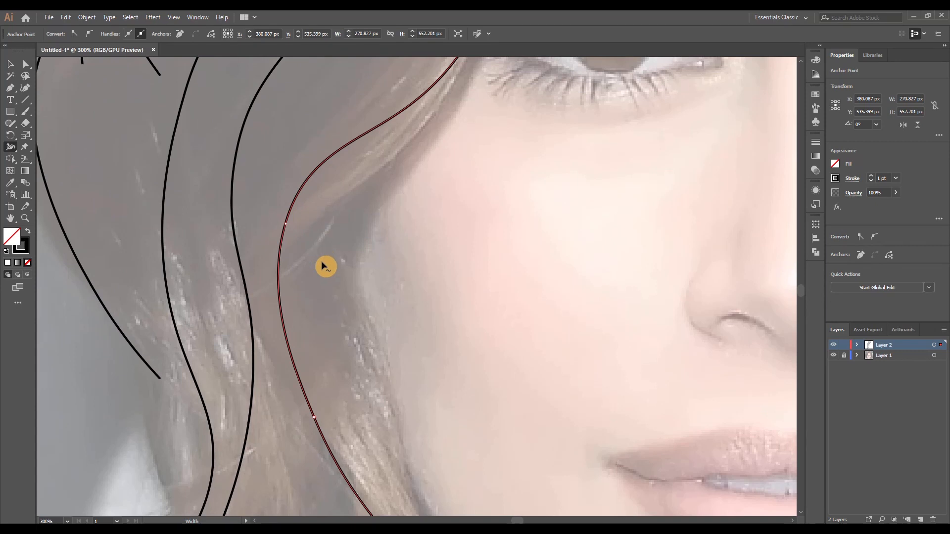
scroll(352, 261, "down", 1)
mouse_move(380, 277)
left_mouse_down()
mouse_move(348, 301)
mouse_move(345, 330)
mouse_move(371, 290)
left_mouse_up()
scroll(304, 268, "up", 3)
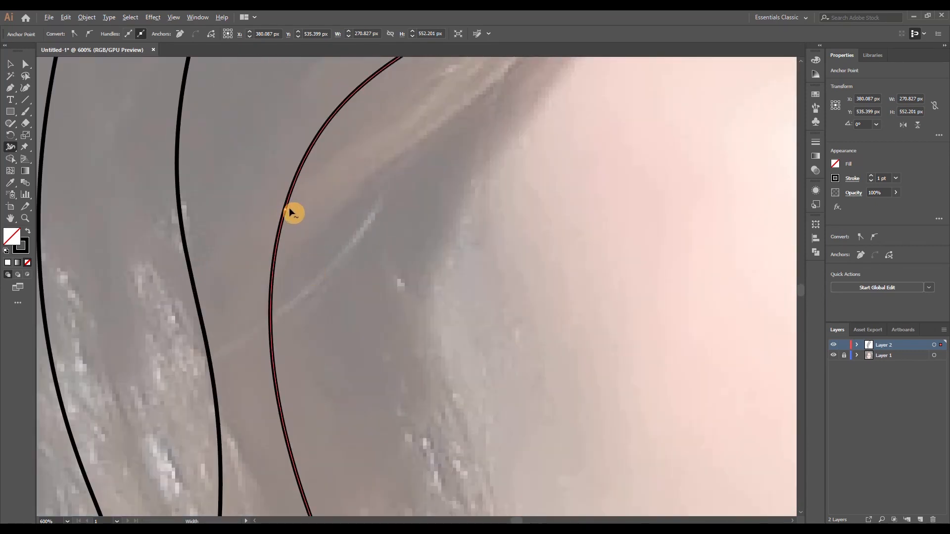
scroll(291, 214, "up", 4)
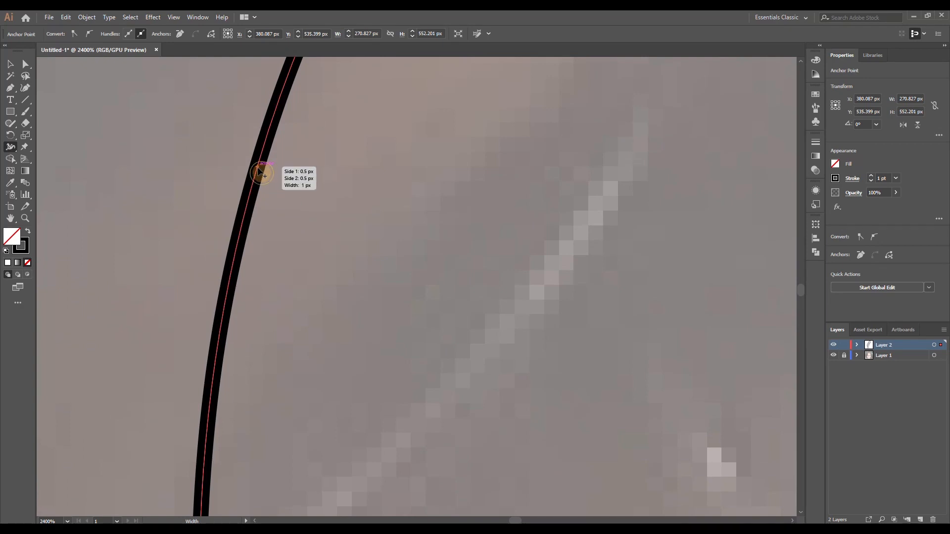
left_click_drag(259, 170, 266, 175)
scroll(362, 290, "down", 4)
scroll(404, 312, "down", 1)
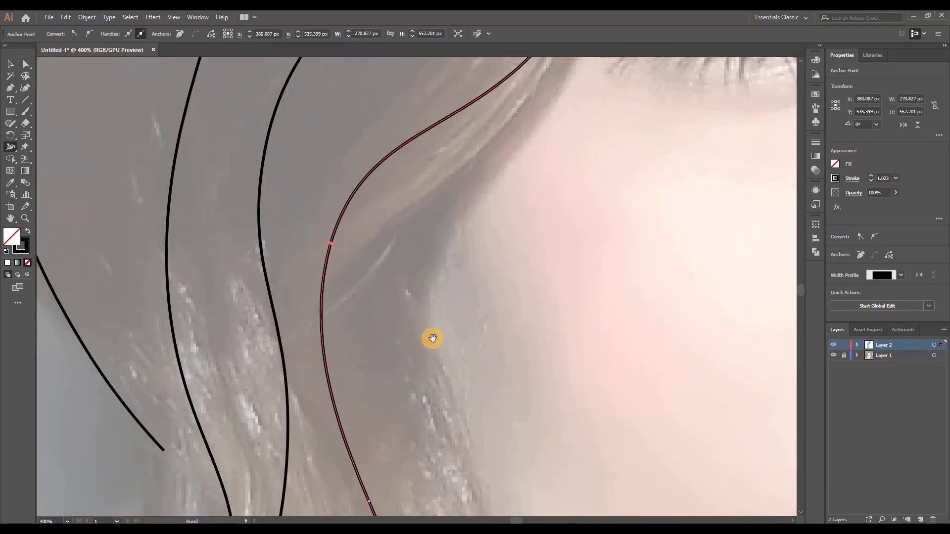
Taper the hairline strand's lower tip to a fine point with the Width tool
left_click_drag(431, 337, 386, 121)
left_click_drag(451, 288, 356, 142)
scroll(362, 315, "up", 3)
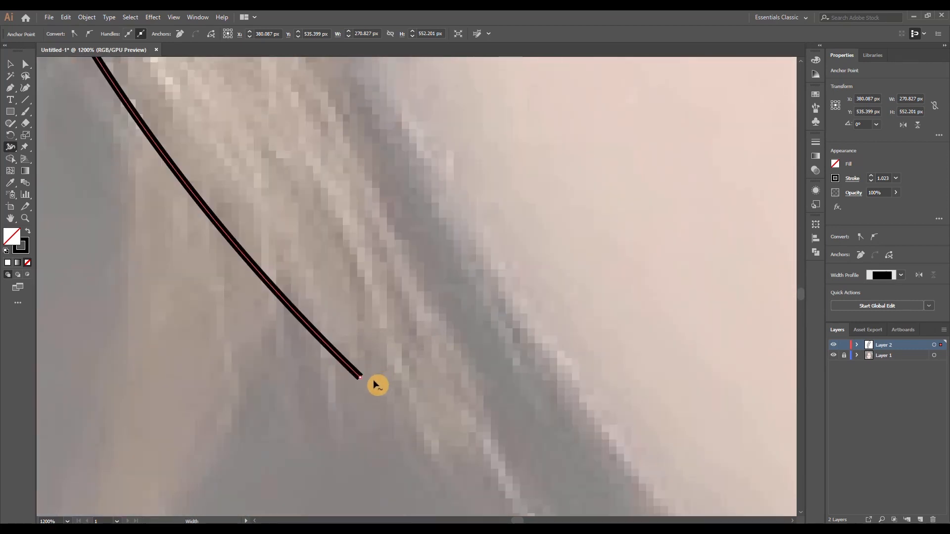
left_click_drag(364, 378, 410, 376)
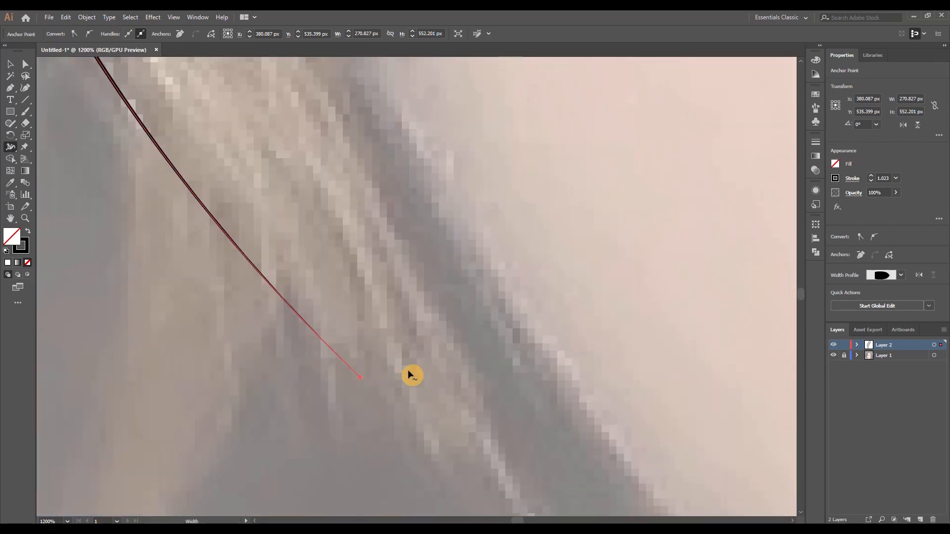
scroll(417, 354, "down", 5)
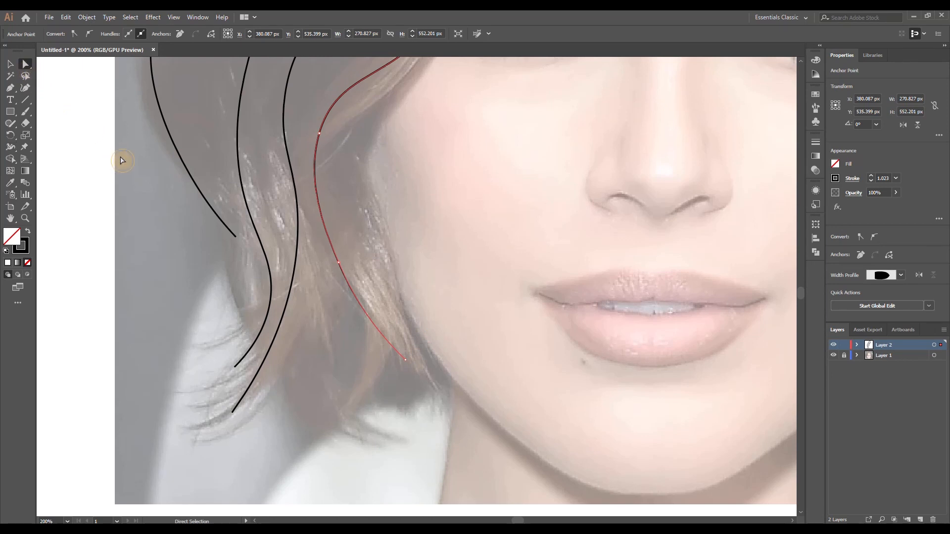
left_click(122, 161)
Widen the second strand to about 1.14 pt along its middle and taper its lower tip to a point with the Width tool
left_click_drag(390, 175, 381, 267)
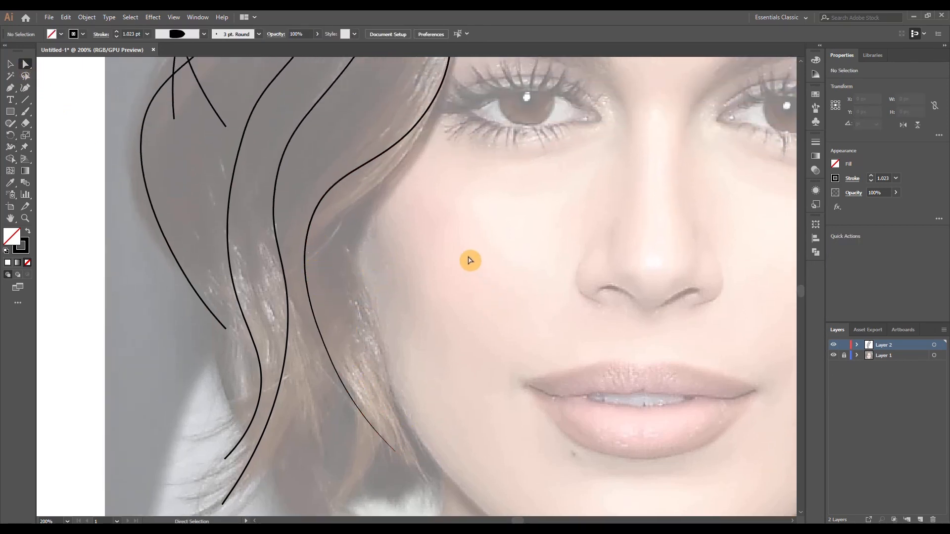
scroll(470, 261, "down", 2)
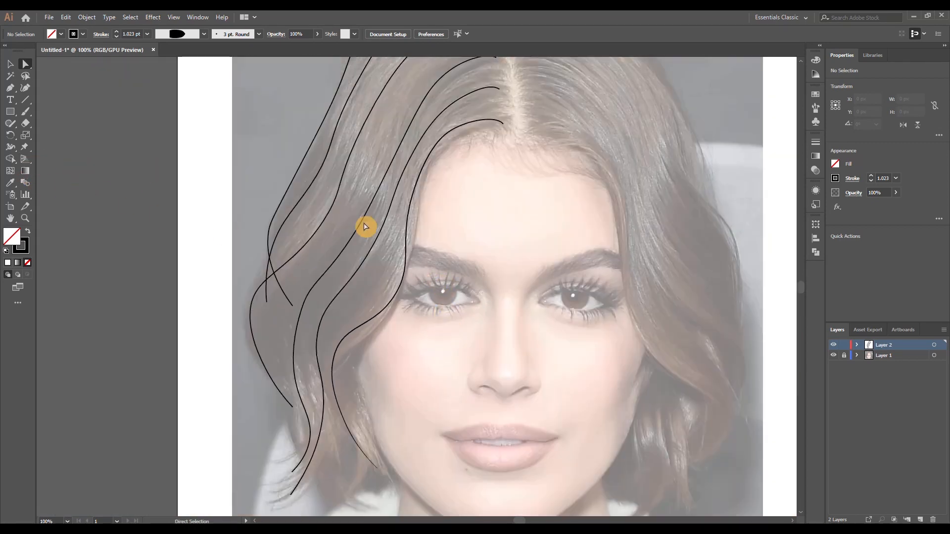
left_click(384, 232)
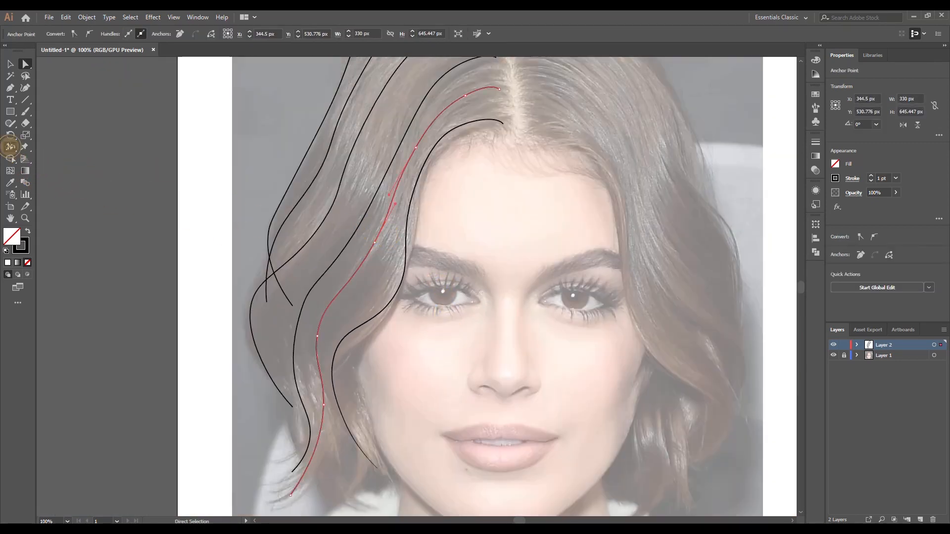
scroll(324, 333, "up", 8)
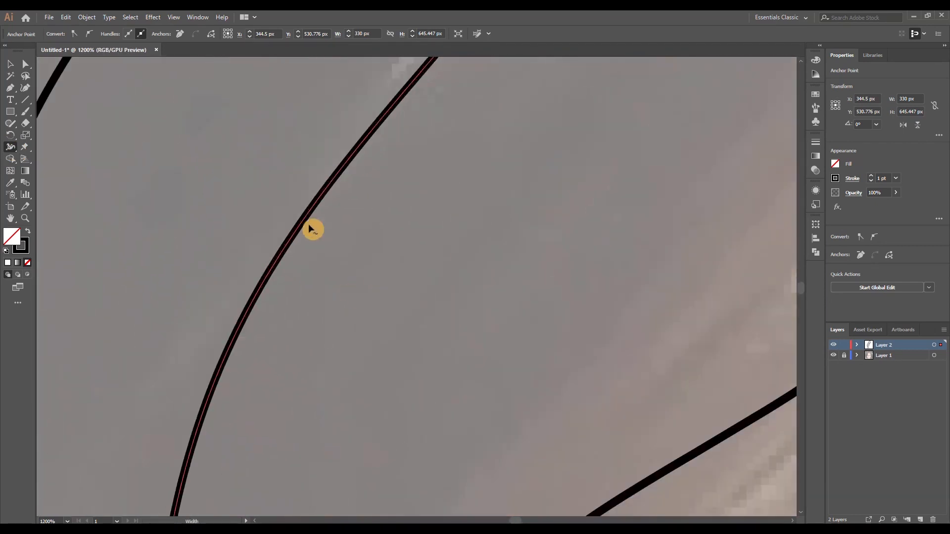
left_click(304, 225)
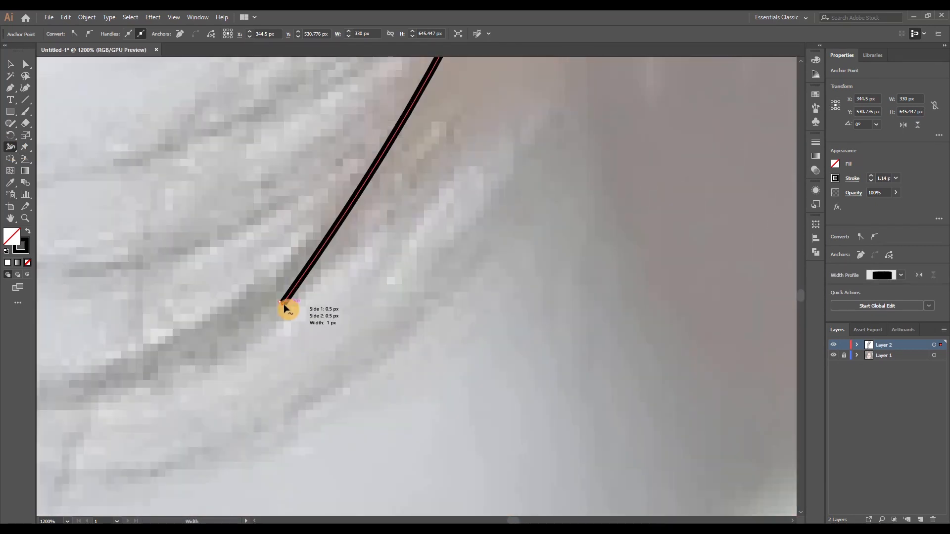
left_click_drag(284, 305, 287, 307)
Add a slightly wider width point at the third strand's bend and taper its lower tip to a point
scroll(327, 318, "down", 7)
scroll(381, 226, "up", 7)
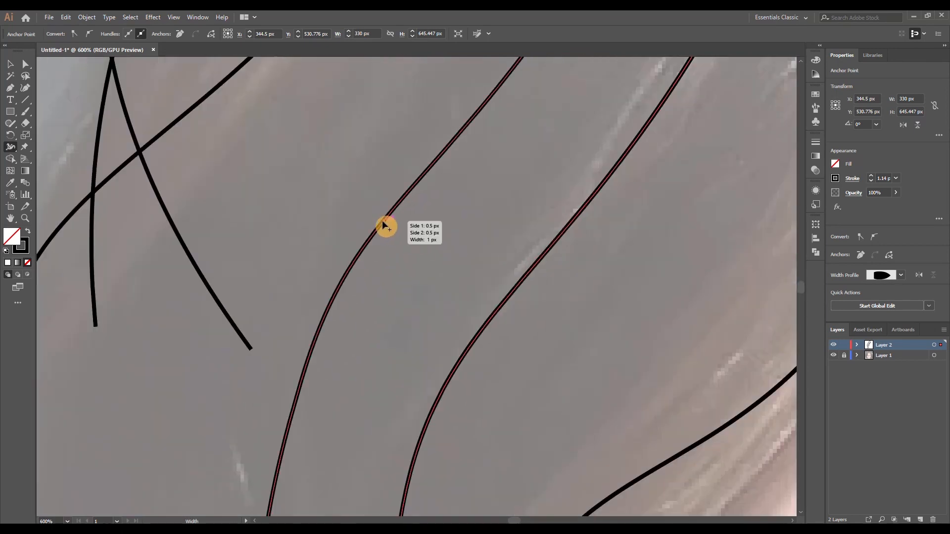
left_click_drag(368, 204, 371, 209)
scroll(423, 332, "down", 5)
scroll(353, 485, "up", 7)
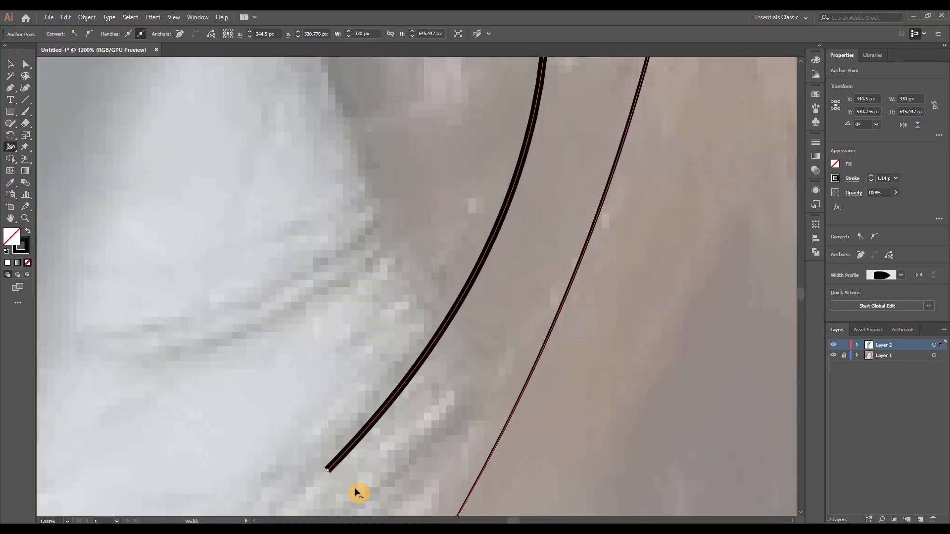
scroll(379, 336, "down", 7)
Add a slightly wider width point midway along the fourth strand and taper its lower tip to a point
scroll(388, 225, "up", 5)
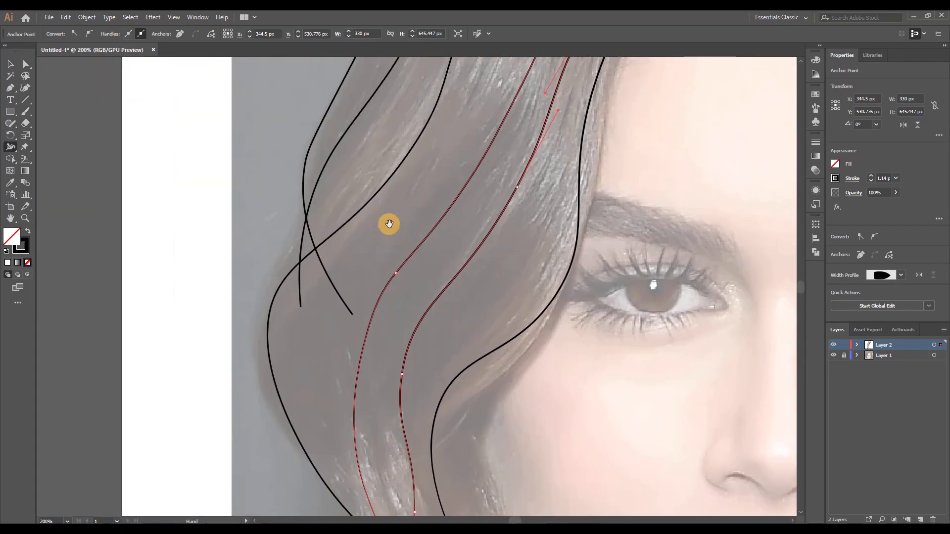
scroll(340, 273, "up", 4)
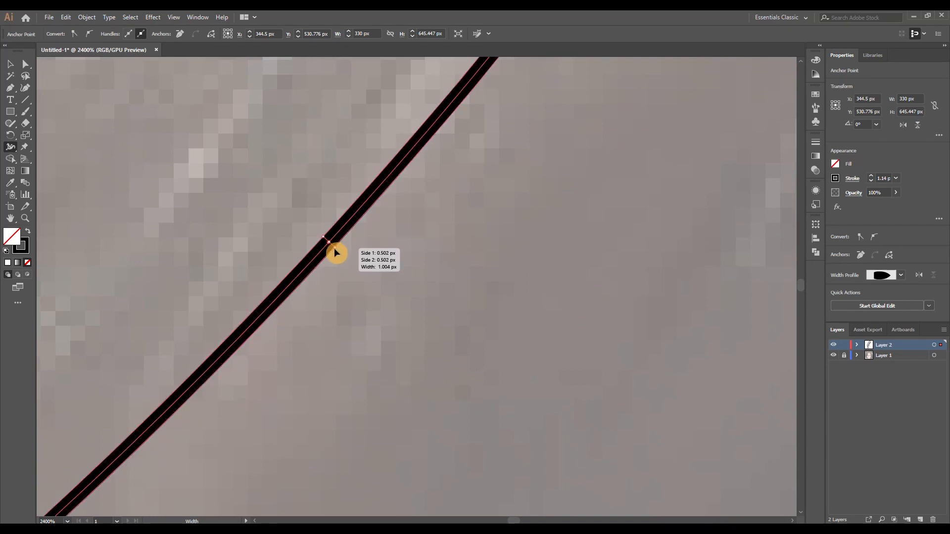
scroll(333, 252, "down", 6)
scroll(389, 342, "up", 3)
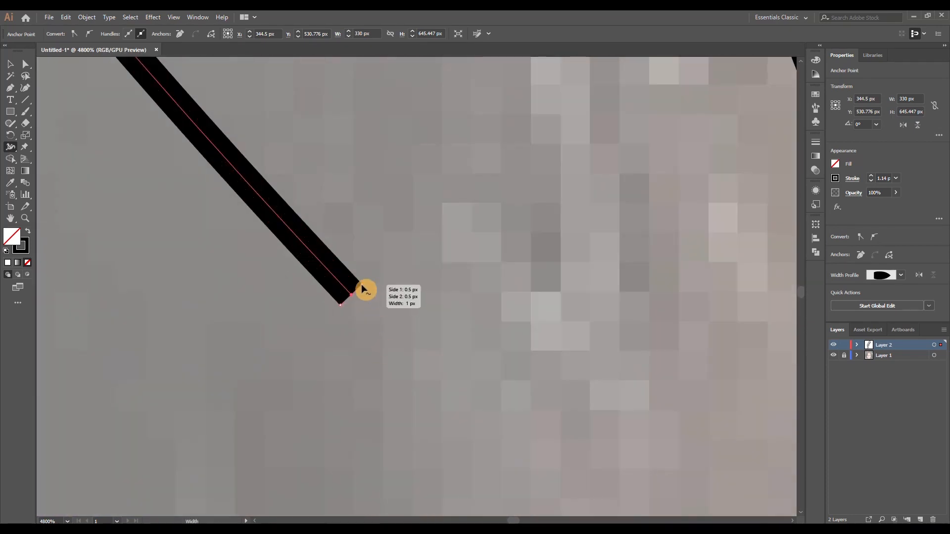
Add a width point midway along the fifth strand and taper its lower tip to a point, undoing a misplaced edit
scroll(365, 289, "down", 8)
left_click_drag(379, 238, 346, 279)
scroll(380, 344, "up", 3)
scroll(380, 345, "up", 1)
left_click(343, 271)
key("ctrl+z")
scroll(343, 271, "up", 2)
scroll(347, 280, "down", 7)
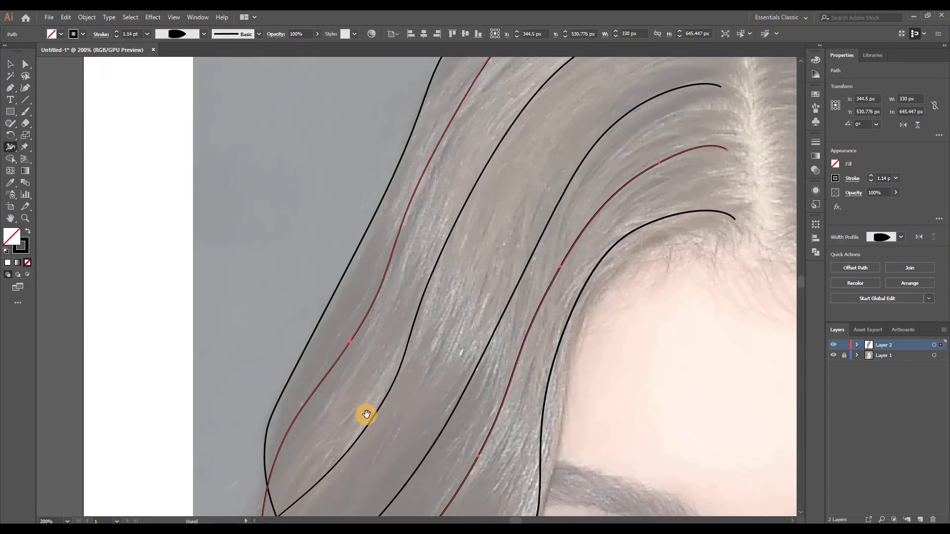
scroll(363, 413, "down", 5)
scroll(354, 284, "up", 8)
left_click_drag(313, 325, 304, 325)
Add a width point along the outermost strand, taper its lower tip to a point, and deselect it
scroll(320, 336, "down", 6)
scroll(420, 421, "up", 5)
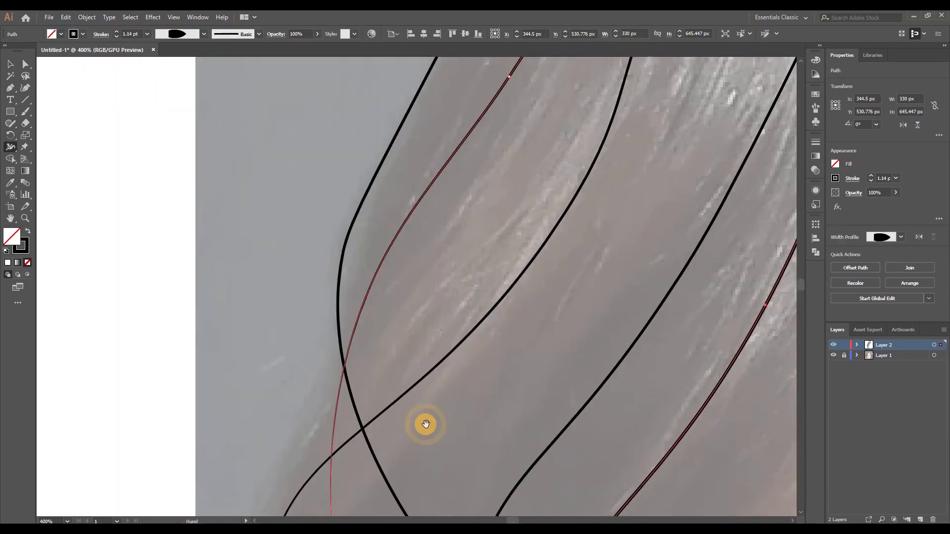
scroll(364, 217, "up", 3)
left_click_drag(357, 222, 363, 232)
scroll(364, 235, "down", 3)
scroll(378, 347, "down", 5)
scroll(388, 399, "up", 4)
scroll(388, 400, "up", 2)
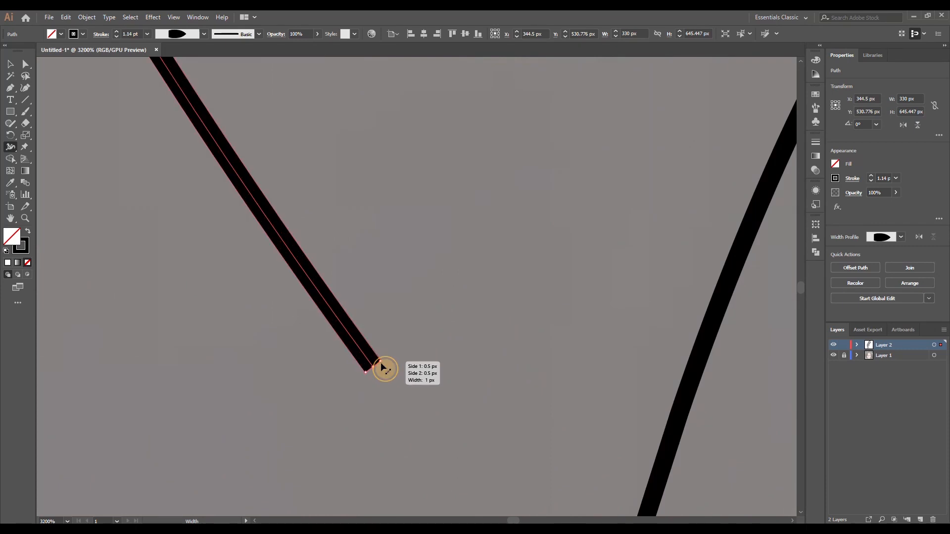
left_click_drag(382, 367, 373, 365)
List the paths in Layer 2 and apply Expand Appearance to the hairline strand to turn its stroke into a filled shape
scroll(373, 366, "down", 10)
left_click(25, 65)
left_click(329, 179)
left_click_drag(628, 350, 423, 347)
scroll(435, 293, "down", 1)
left_click_drag(436, 293, 426, 255)
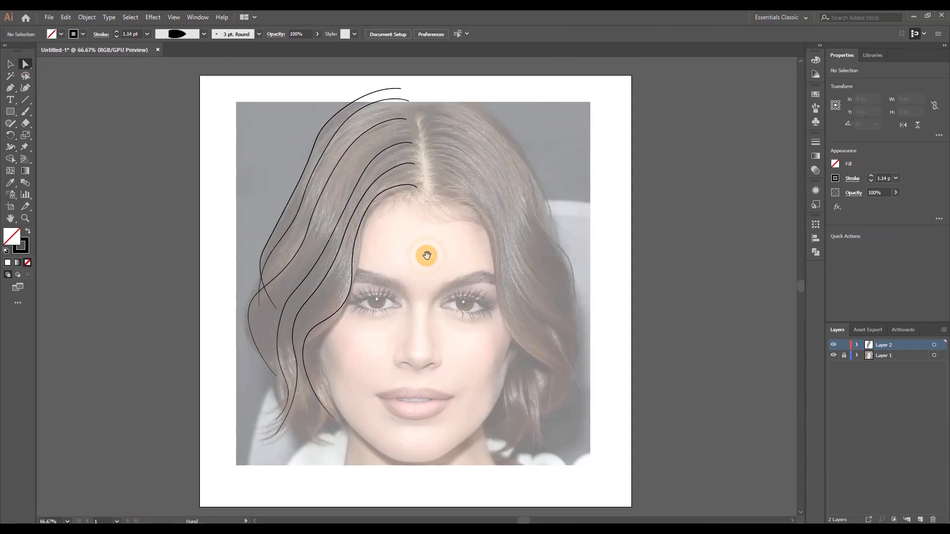
left_click(398, 190)
left_click(857, 345)
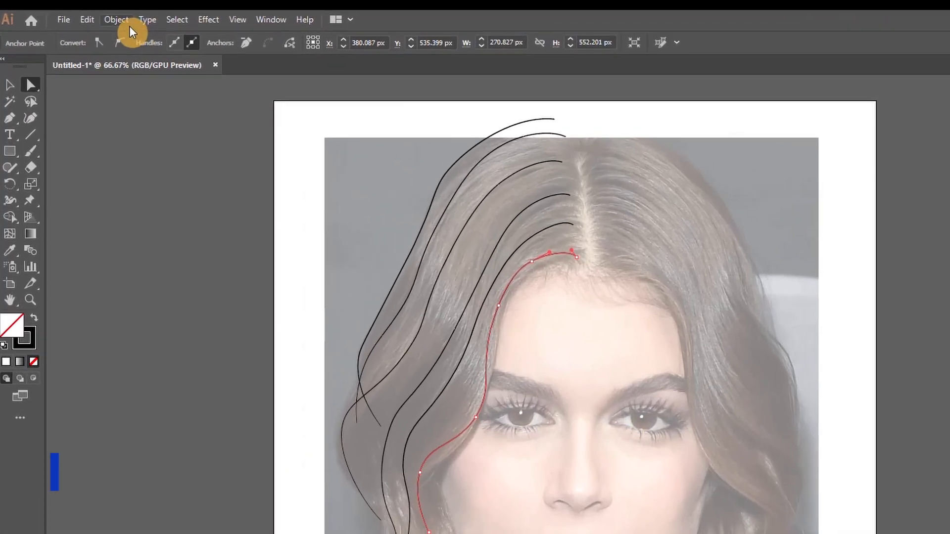
left_click(87, 17)
left_click(185, 194)
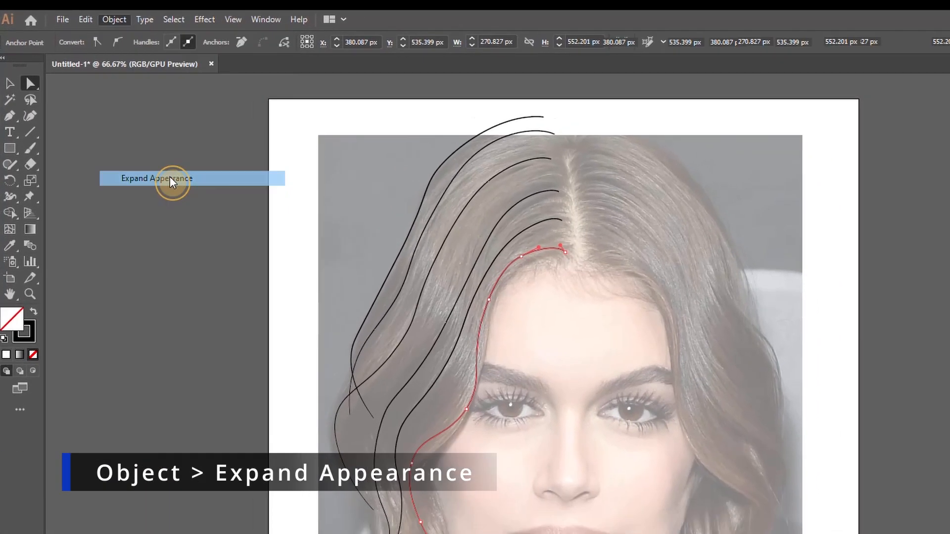
left_click(423, 225)
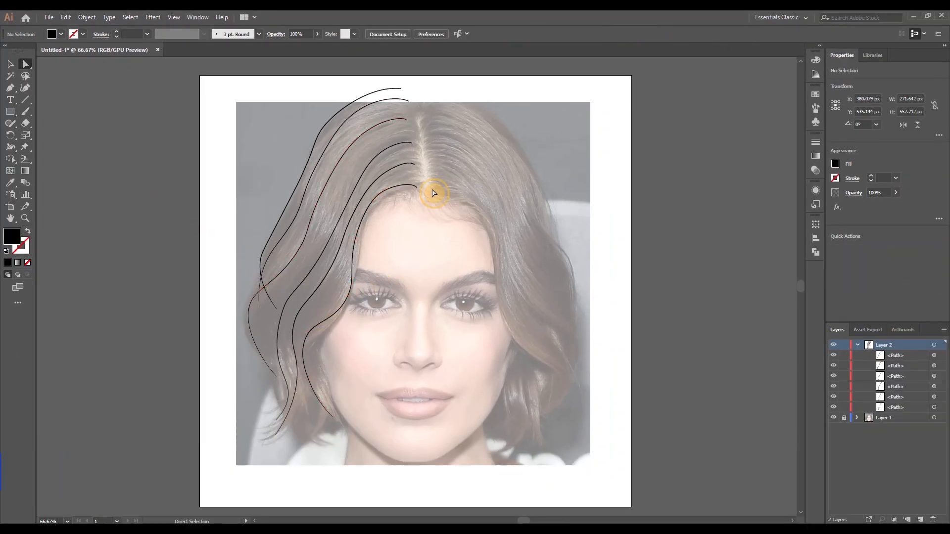
Convert the upper corner anchor at the expanded hairline strand's root end to a smooth point
scroll(433, 193, "up", 7)
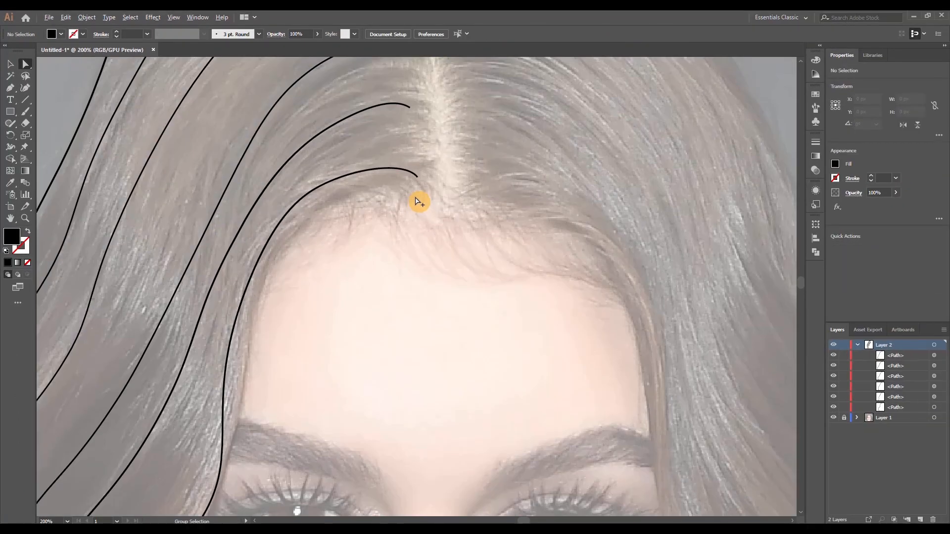
scroll(413, 306, "up", 3)
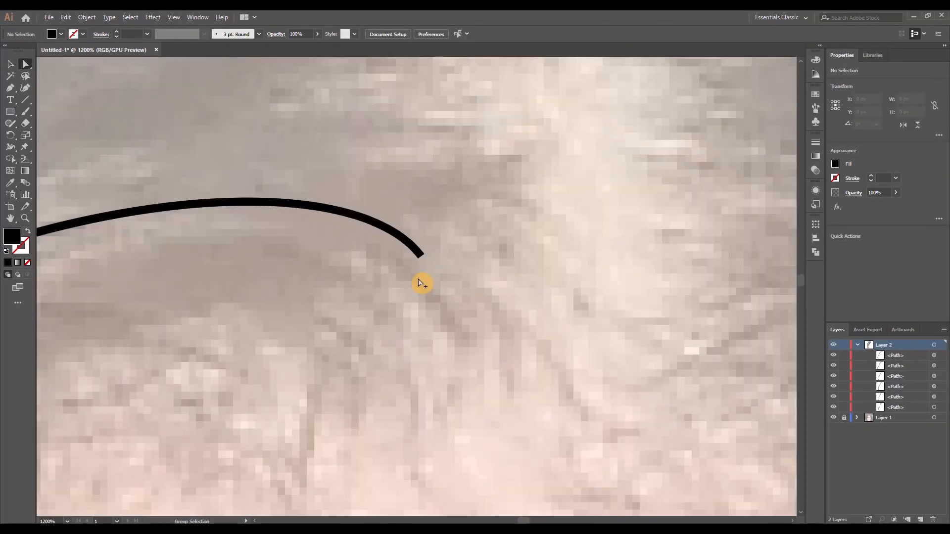
left_click(421, 223)
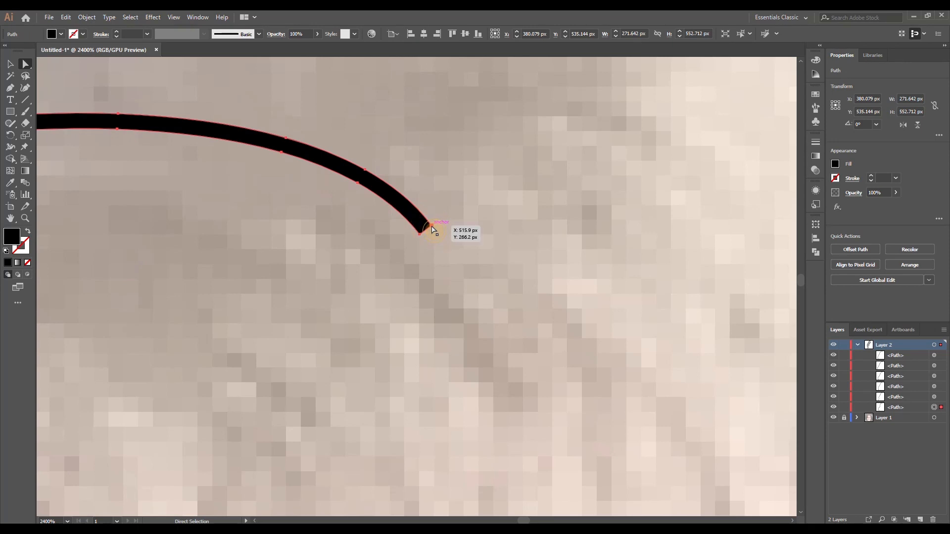
left_click(431, 228)
scroll(441, 177, "up", 2)
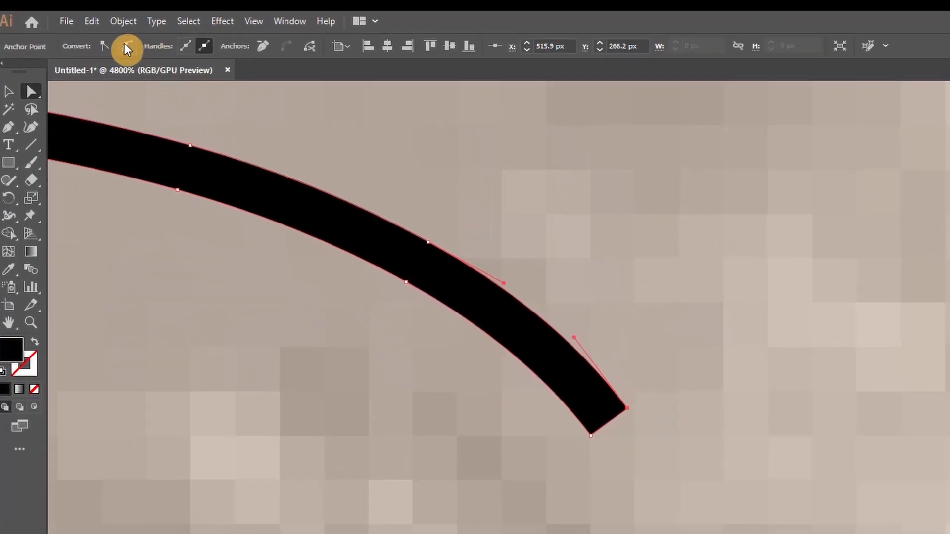
left_click(89, 33)
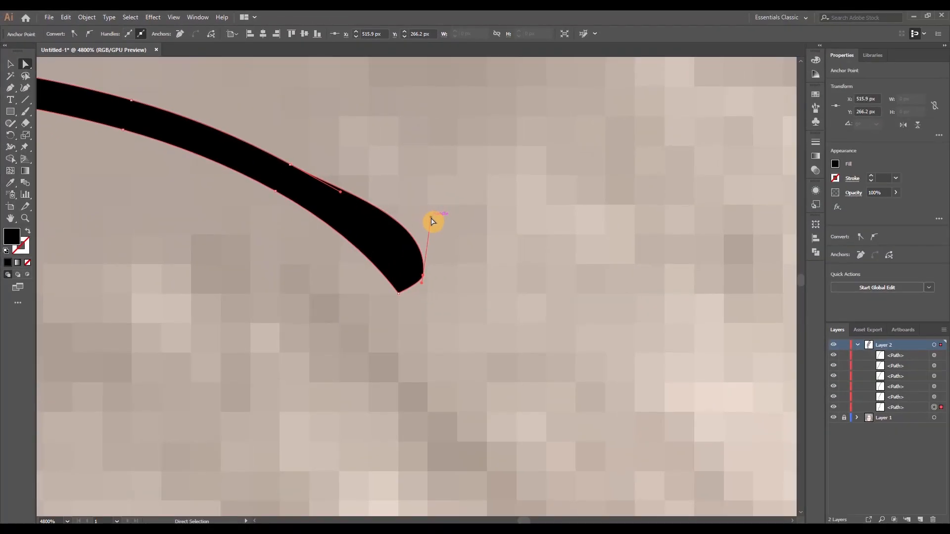
Turn off Snap to Pixel and adjust the upper root anchor's handles so the strand's top edge runs smoothly into its end
left_click_drag(628, 314, 588, 336)
left_click_drag(398, 233, 399, 232)
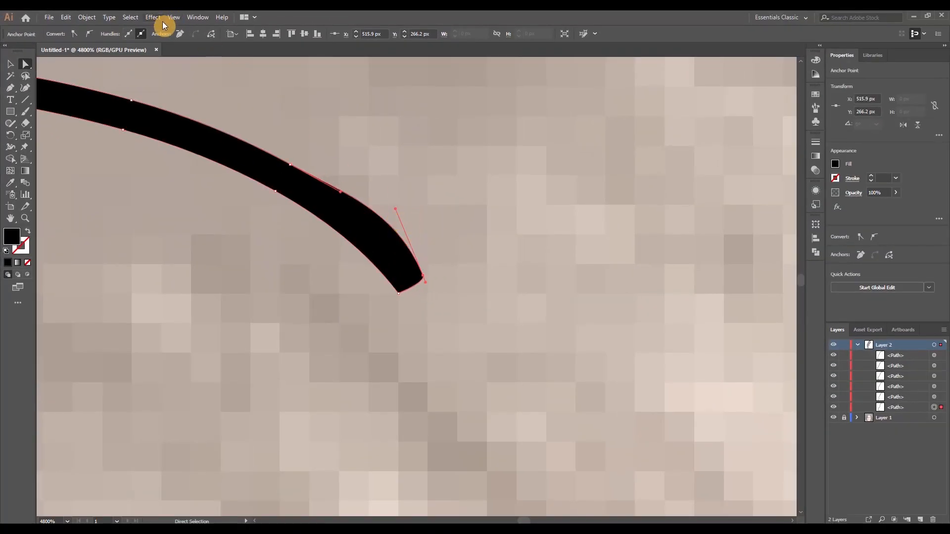
left_click(173, 17)
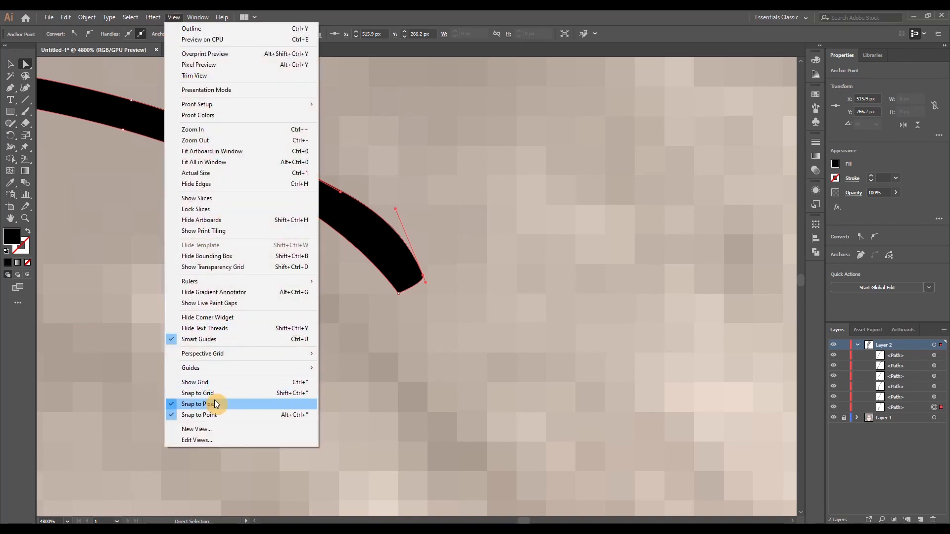
left_click(216, 405)
left_click_drag(396, 213, 385, 229)
left_click_drag(429, 286, 440, 291)
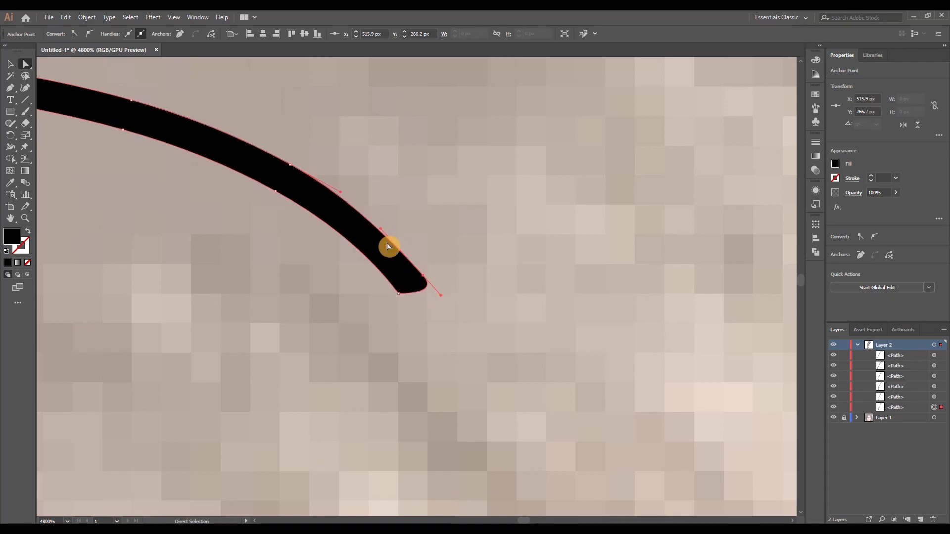
Convert the lower root anchor to smooth, adjust its handles to round off the strand's end, and deselect the path
left_click(91, 36)
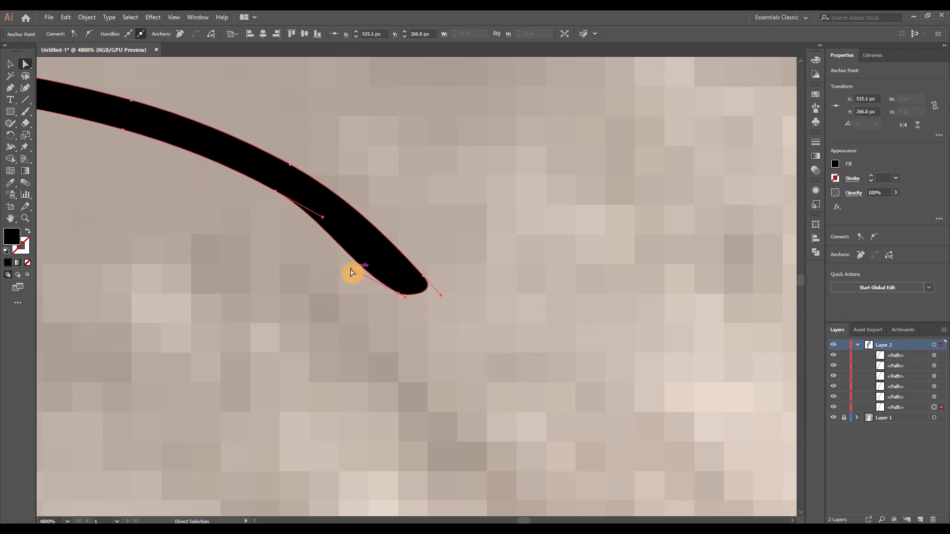
left_click_drag(352, 273, 367, 253)
left_click_drag(405, 304, 406, 303)
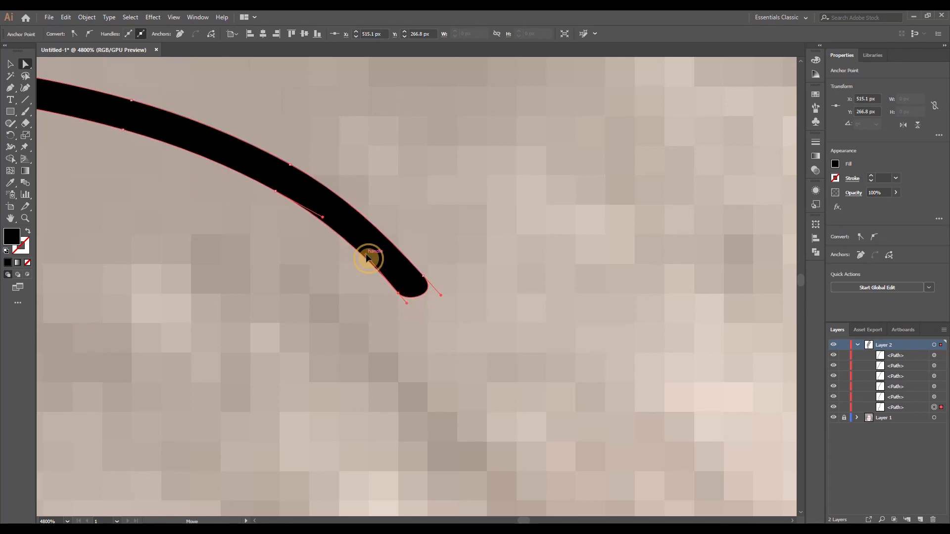
left_click_drag(368, 253, 367, 255)
left_click(358, 284)
Hide Layer 2 and set the linked photo's opacity to 100% to view the original hair colours
scroll(400, 320, "down", 7)
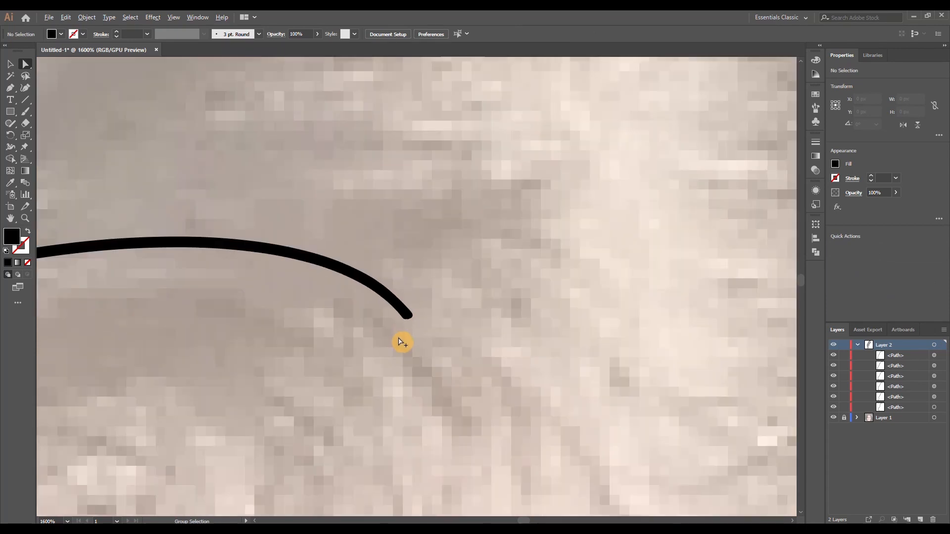
scroll(432, 346, "down", 4)
left_click_drag(447, 361, 450, 161)
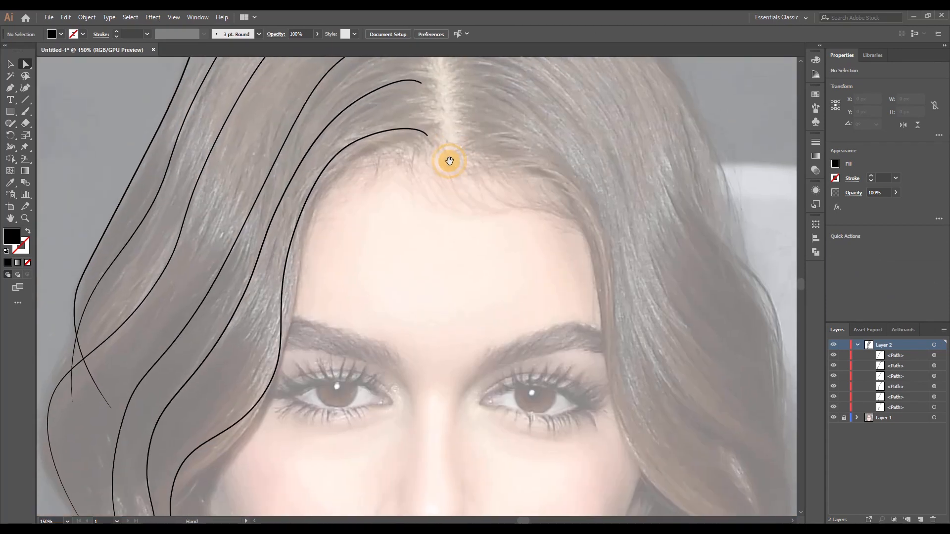
scroll(440, 239, "down", 1)
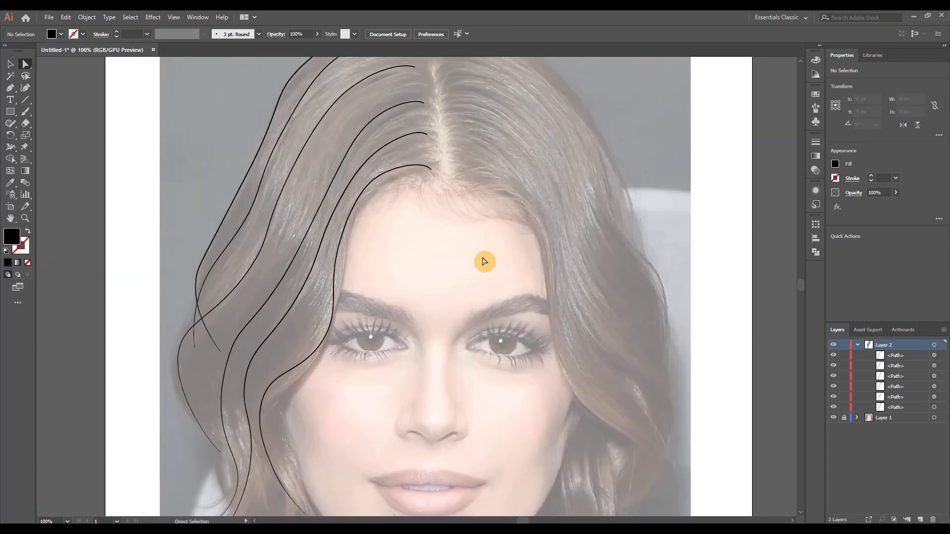
left_click(858, 346)
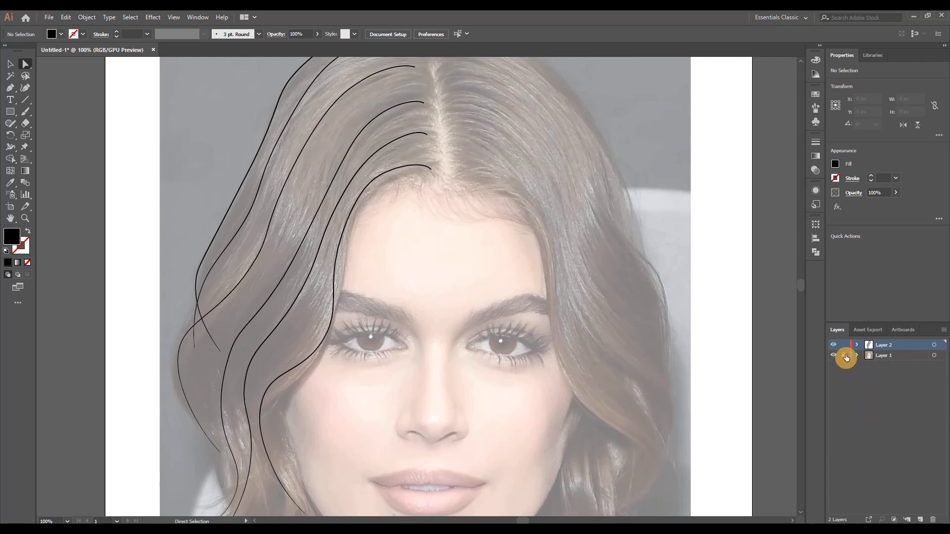
left_click(834, 346)
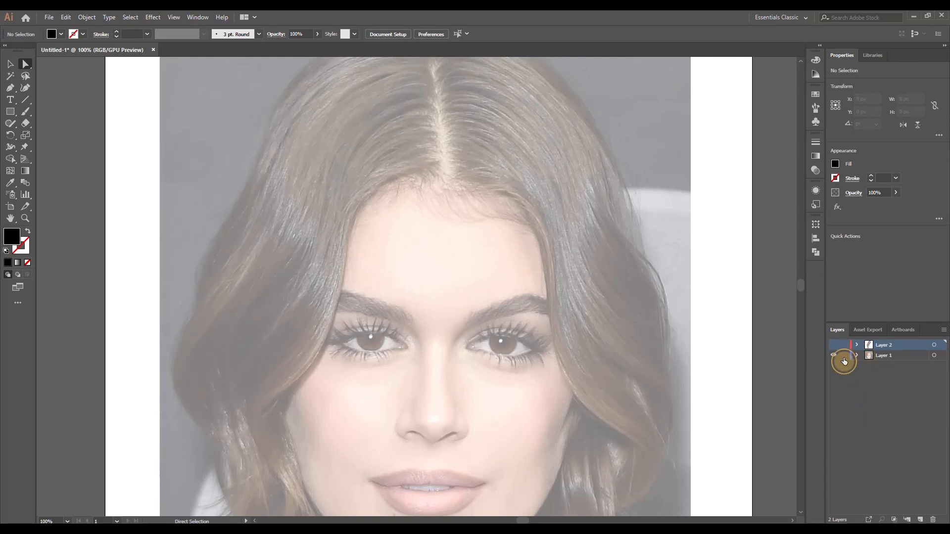
left_click(934, 366)
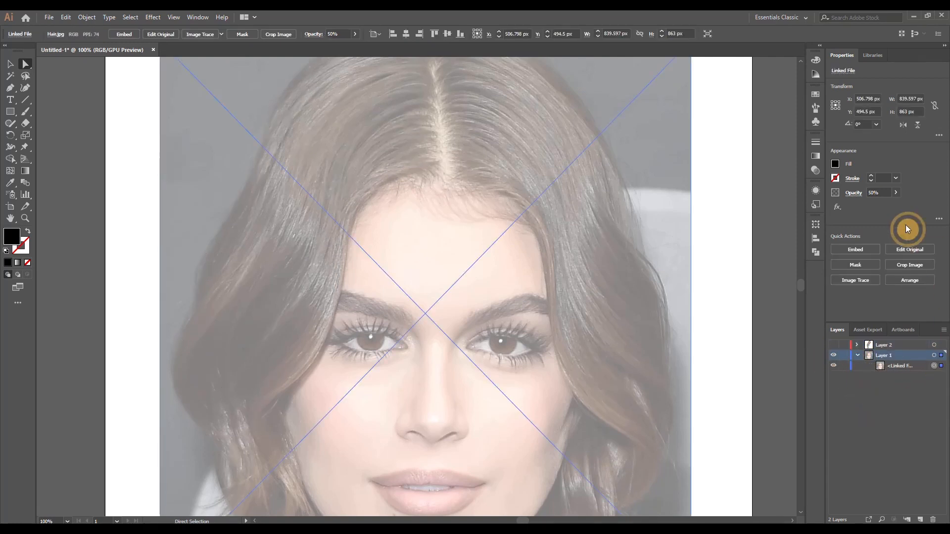
left_click(876, 193)
type("100")
key("Tab")
left_click(836, 194)
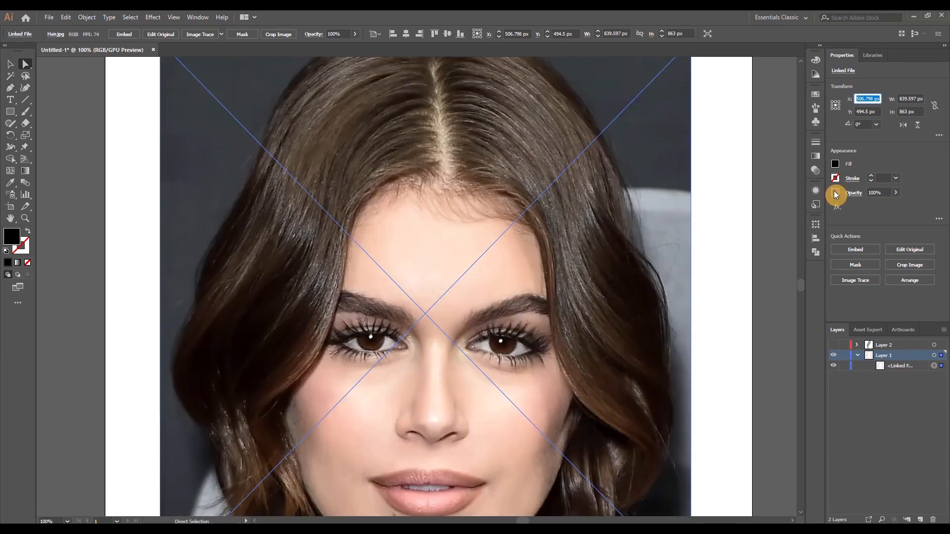
left_click(764, 267)
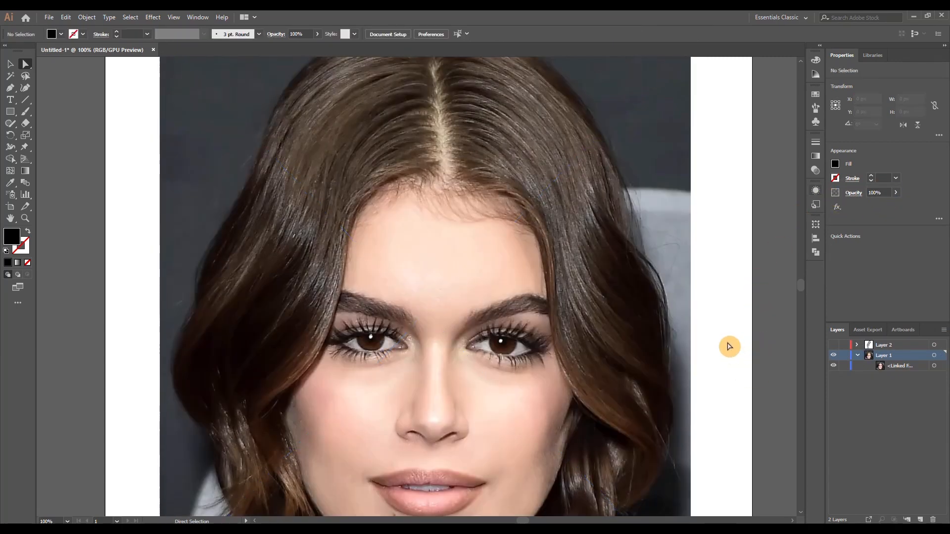
scroll(680, 341, "down", 2)
scroll(758, 370, "up", 1)
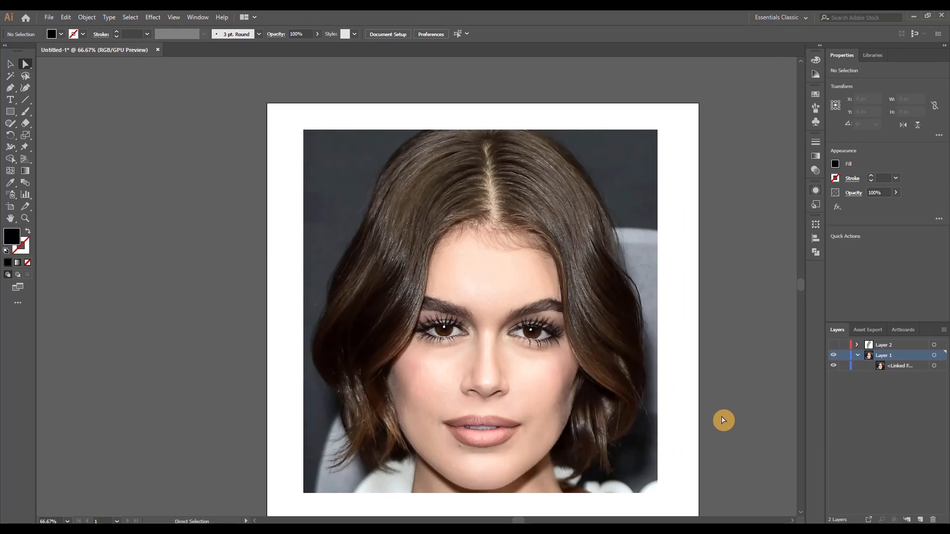
Set the linked photo's opacity to 50%, show Layer 2 with its paths listed, and lock Layer 1
left_click(848, 371)
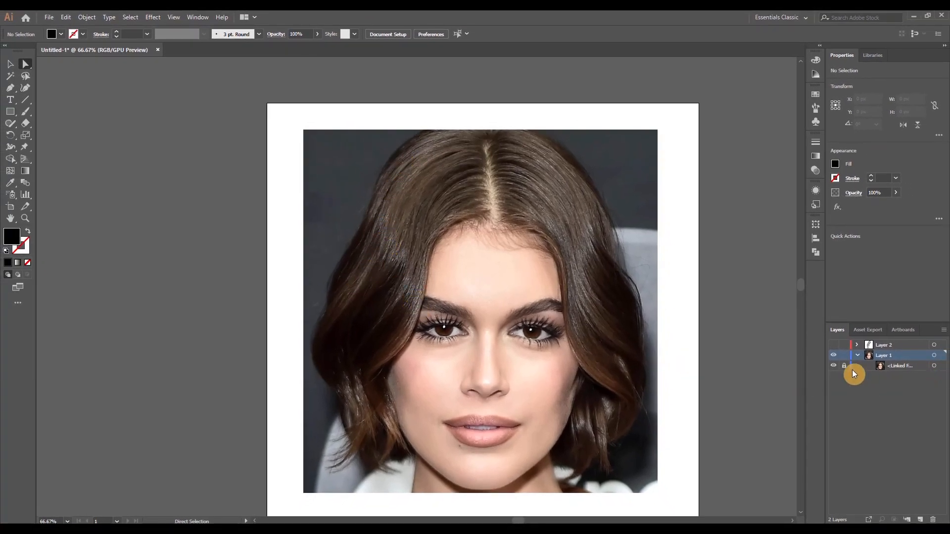
left_click(844, 366)
left_click(941, 365)
left_click_drag(881, 193, 836, 200)
type("50")
key("Tab")
left_click(857, 355)
left_click(833, 345)
left_click(876, 356)
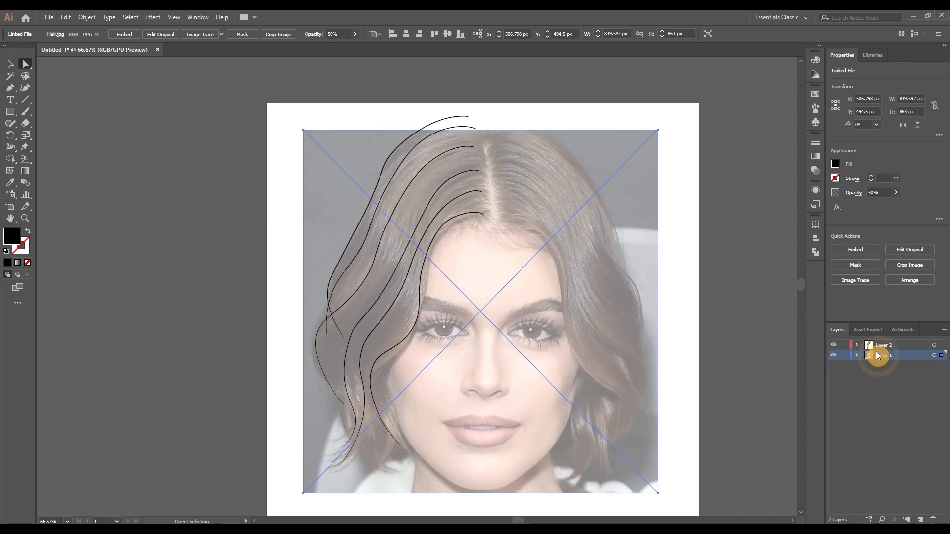
left_click(858, 345)
left_click(845, 418)
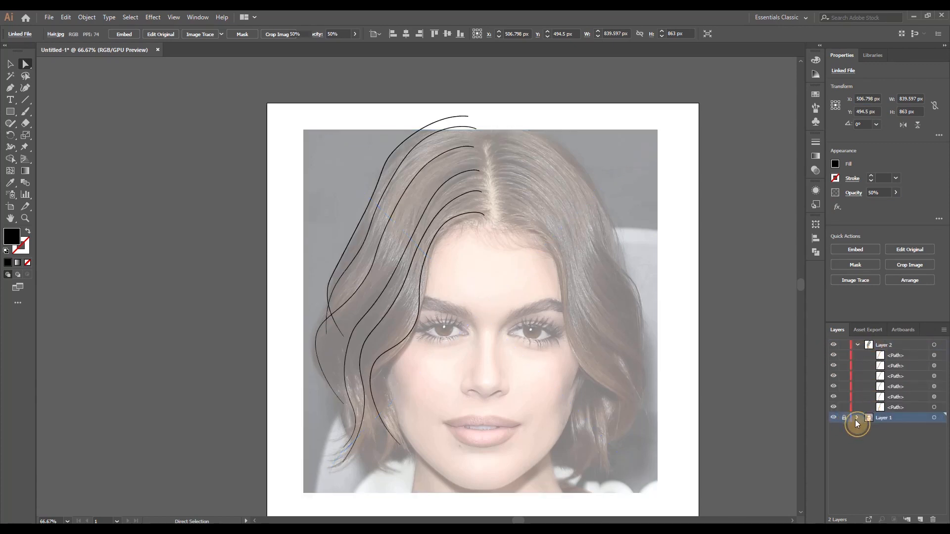
Select the expanded hairline strand, fill it with the white-to-black linear gradient, and show the gradient's full options
left_click(934, 407)
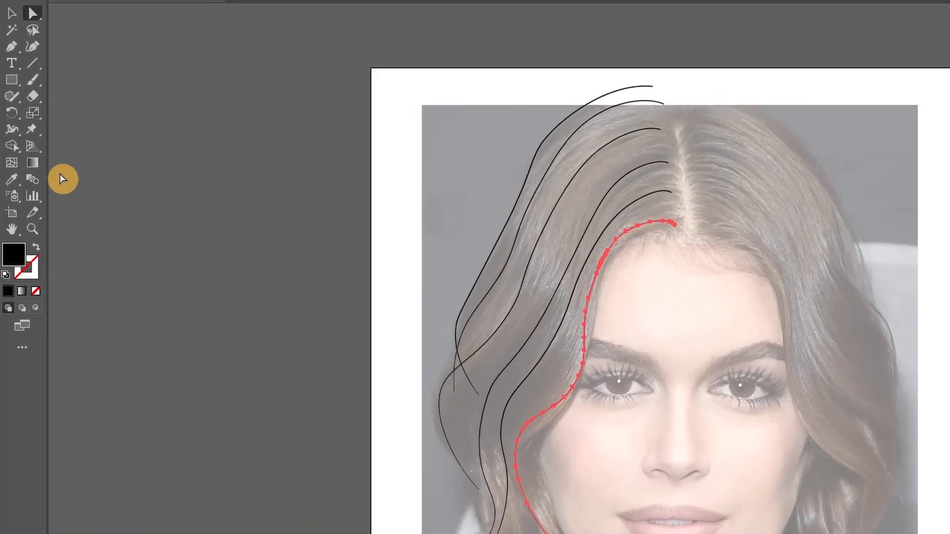
left_click(26, 171)
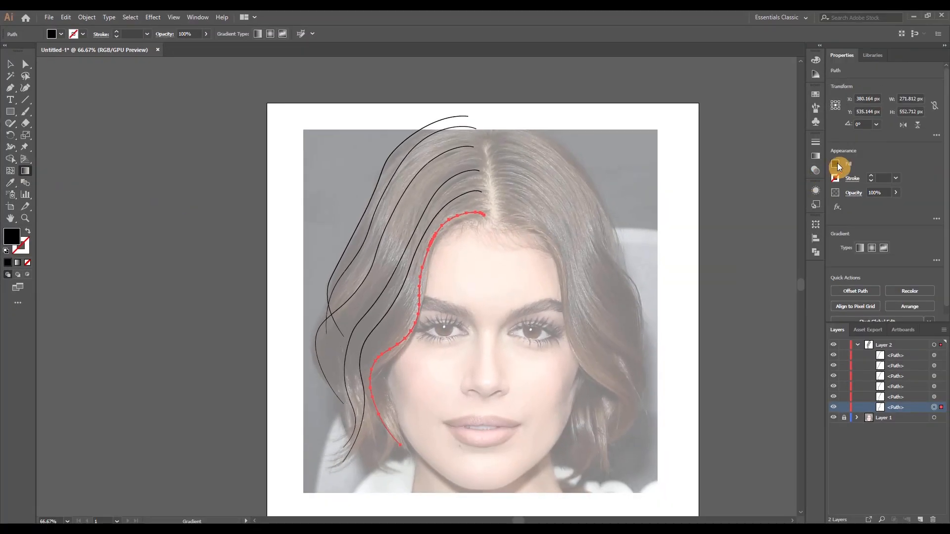
left_click(837, 169)
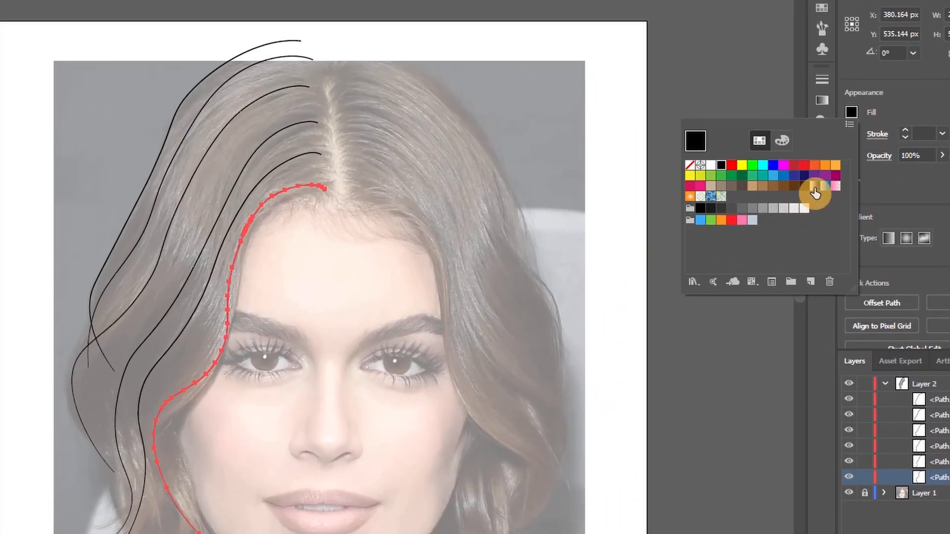
left_click(801, 215)
left_click(816, 275)
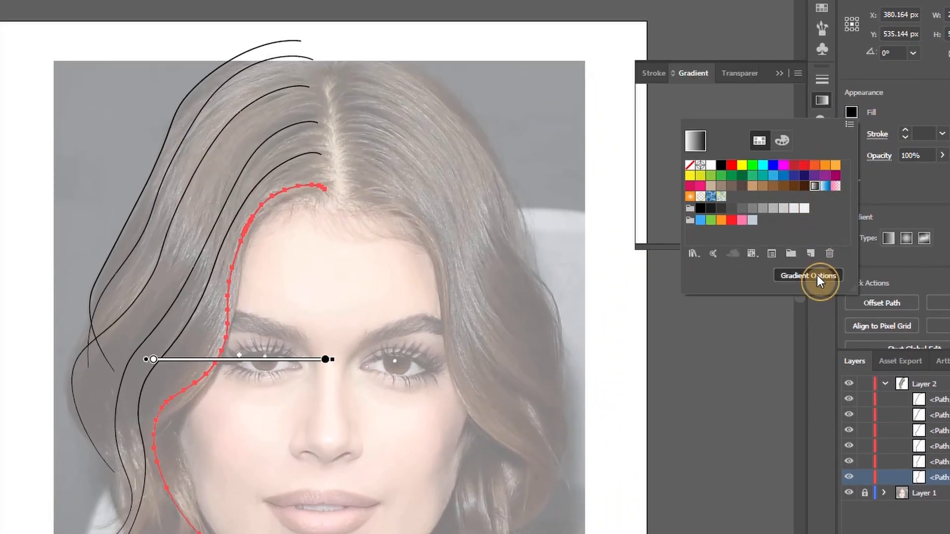
left_click(788, 87)
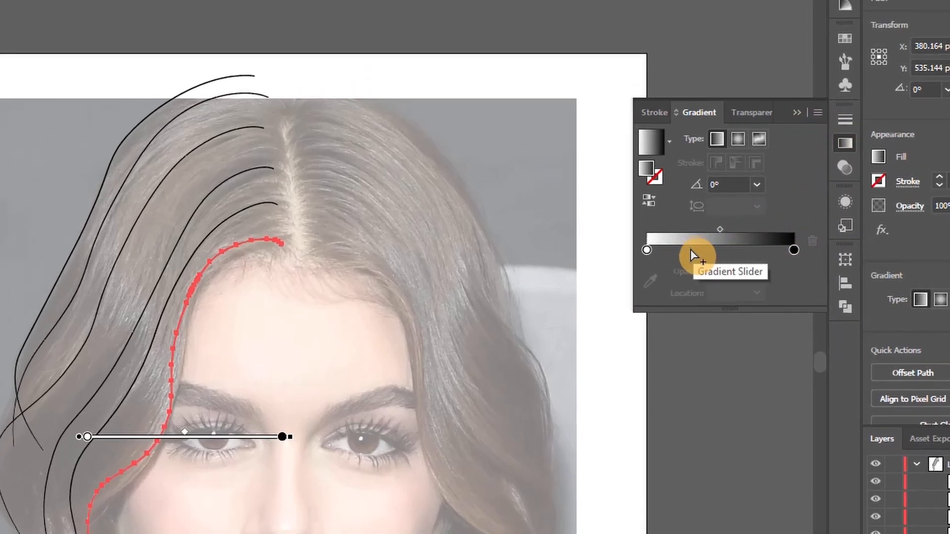
Add grey gradient stops at 36.59% and 78.49%, and remove the white and black end stops
left_click(701, 254)
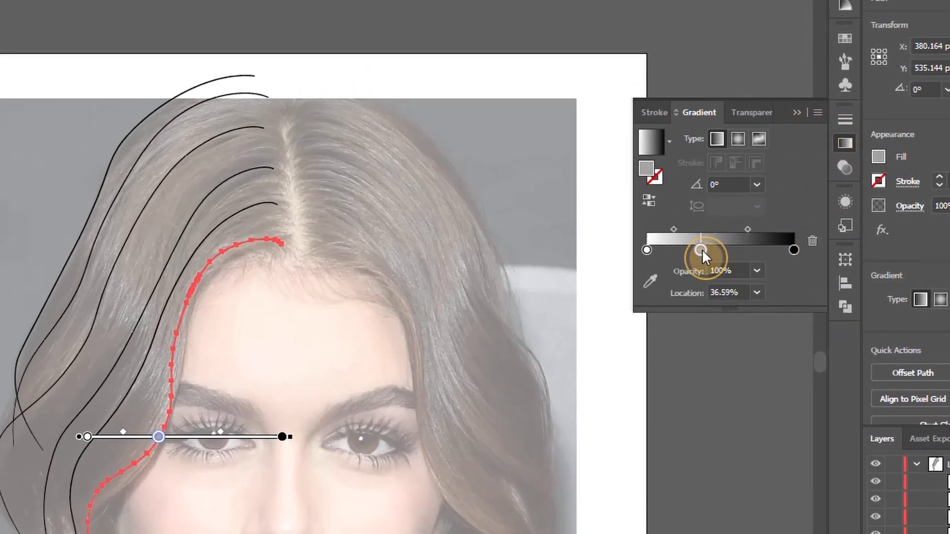
left_click(764, 250)
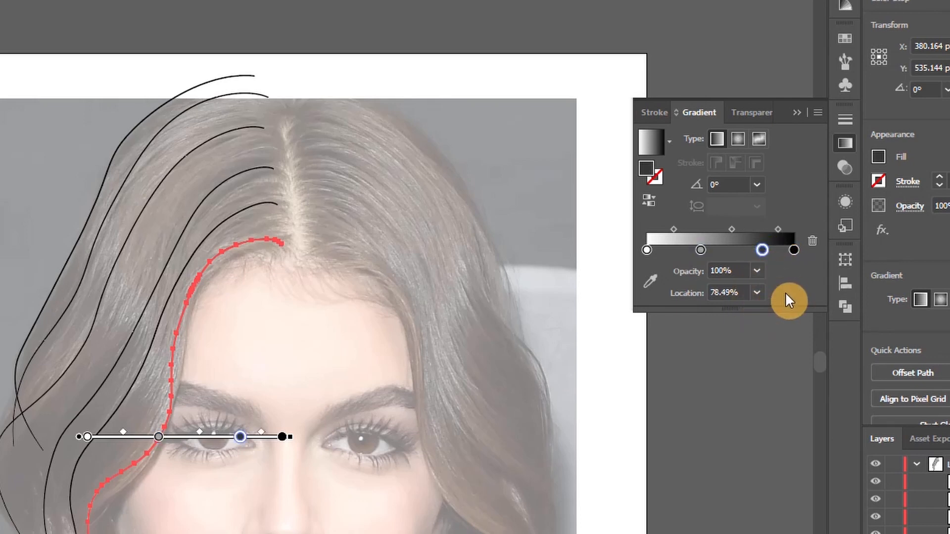
left_click_drag(794, 251, 691, 296)
left_click_drag(647, 249, 662, 333)
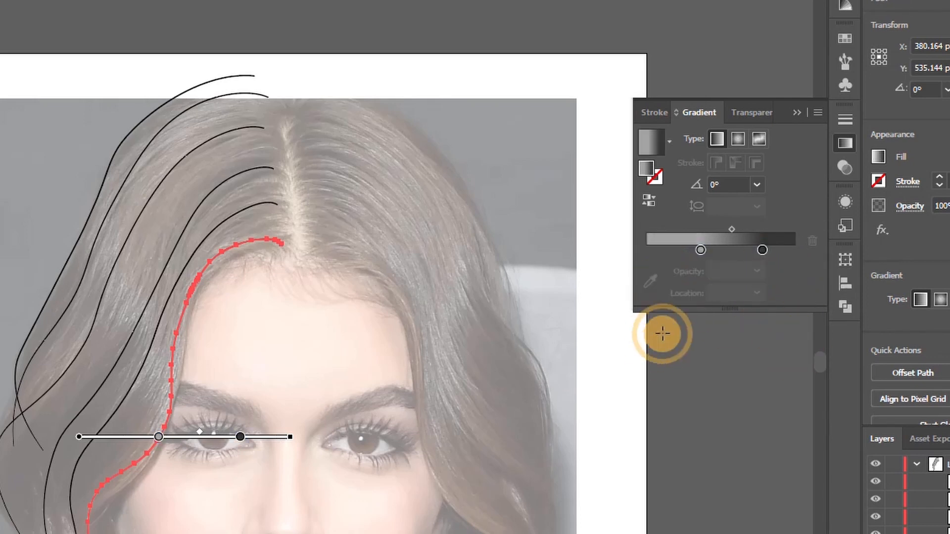
Arrange four gradient stops: dark grey at 0% and 100%, mid grey at 36.03%, and light grey at 63.41%
left_click(740, 251)
left_click(777, 255)
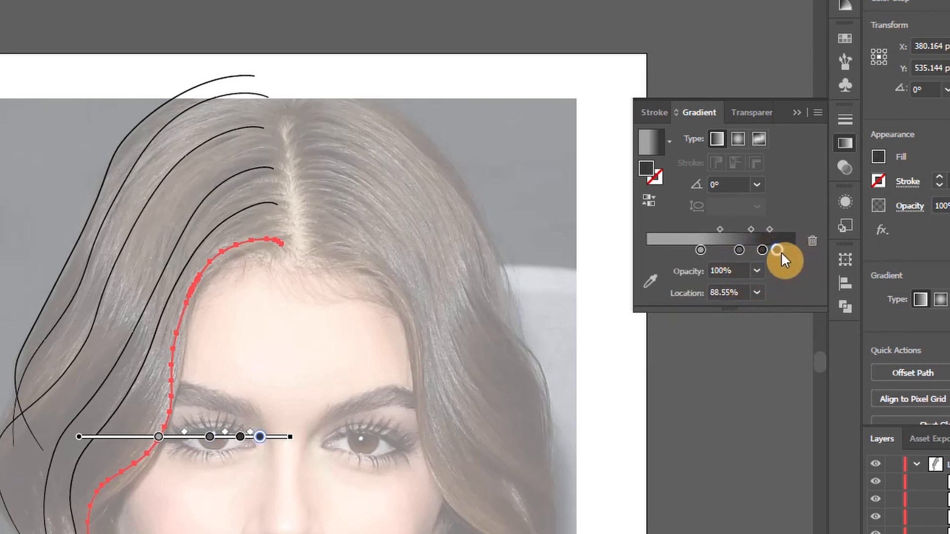
left_click_drag(781, 251, 635, 252)
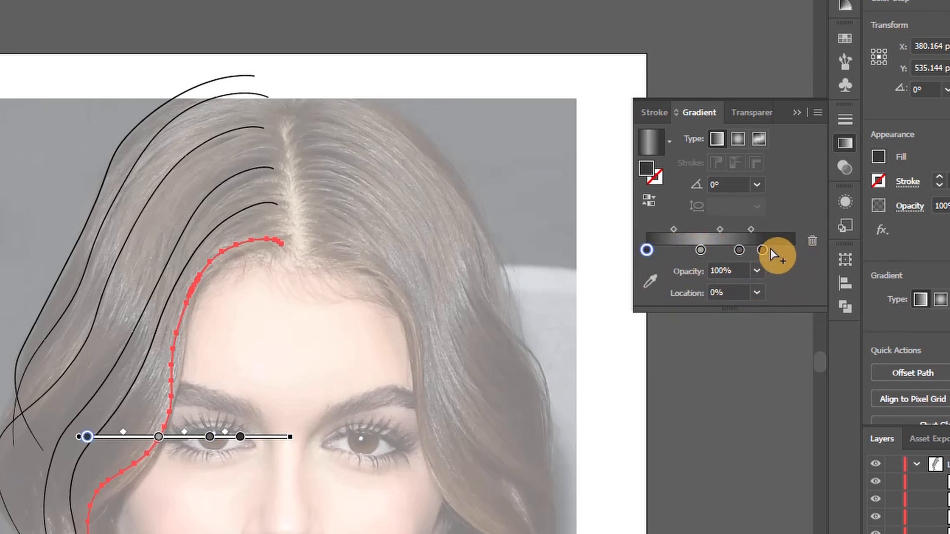
left_click_drag(806, 253, 748, 250)
left_click(750, 250)
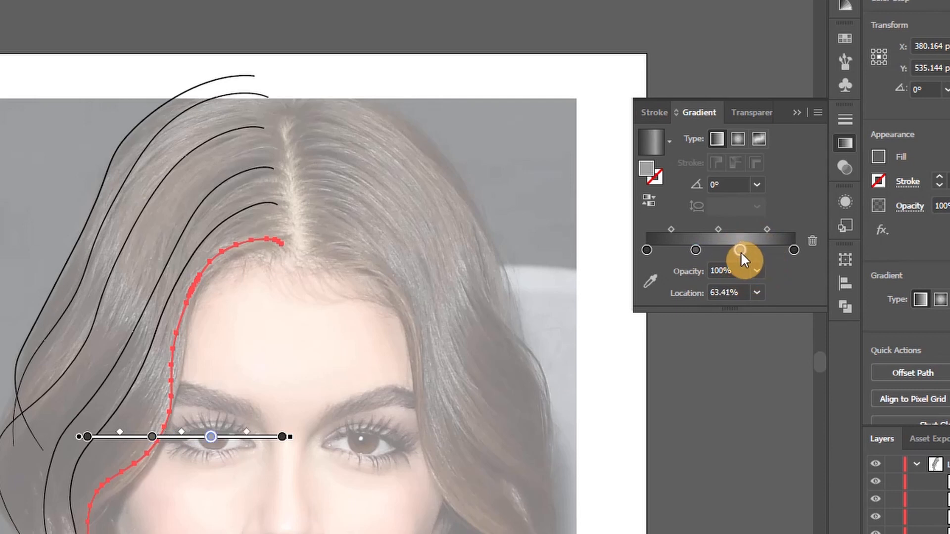
left_click(696, 250)
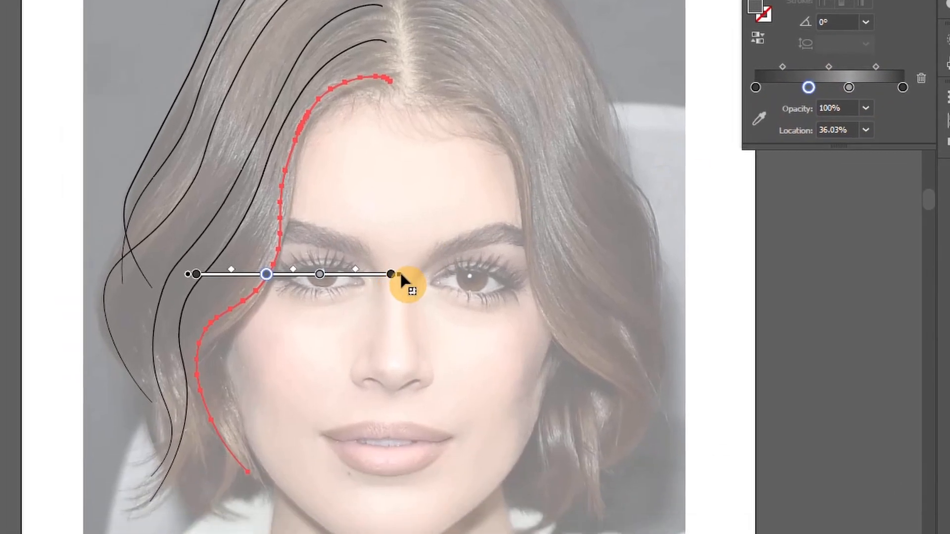
Rotate the gradient to about 63° and position it along the hairline strand from the lower curl to the root
mouse_move(401, 275)
left_mouse_down()
mouse_move(547, 274)
mouse_move(547, 102)
mouse_move(485, 66)
mouse_move(414, 67)
mouse_move(366, 54)
left_mouse_up()
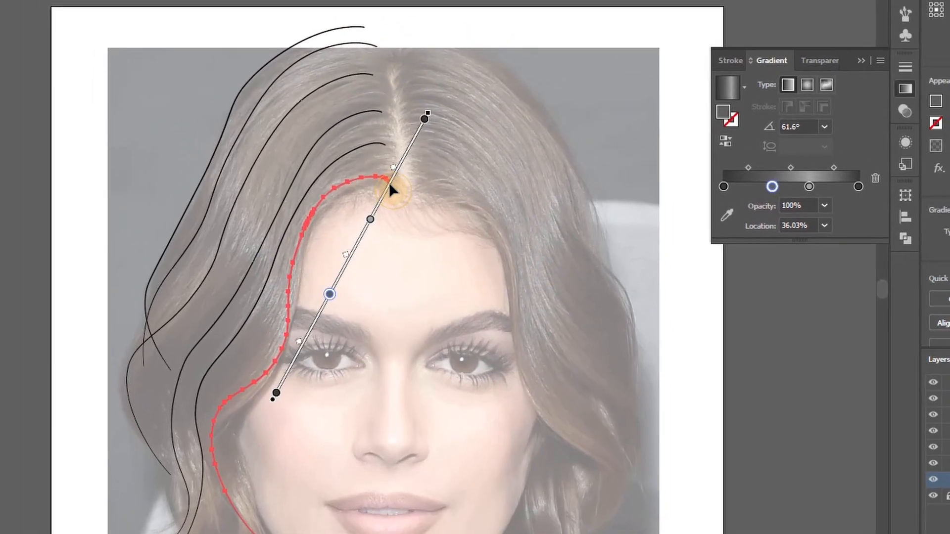
mouse_move(390, 184)
left_mouse_down()
mouse_move(362, 239)
mouse_move(362, 300)
left_mouse_up()
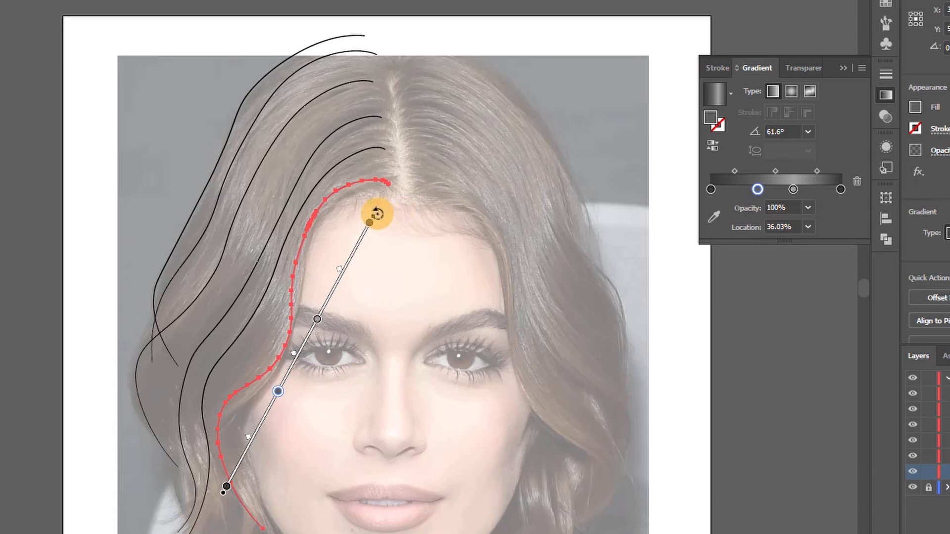
mouse_move(377, 214)
left_mouse_down()
mouse_move(366, 206)
mouse_move(382, 186)
left_mouse_up()
Move the gradient's light grey stop to 43.96% and the mid grey stop to 26.48%, then hide the gradient options
left_click_drag(429, 290, 424, 302)
left_click_drag(401, 346, 389, 370)
left_click_drag(424, 302, 406, 334)
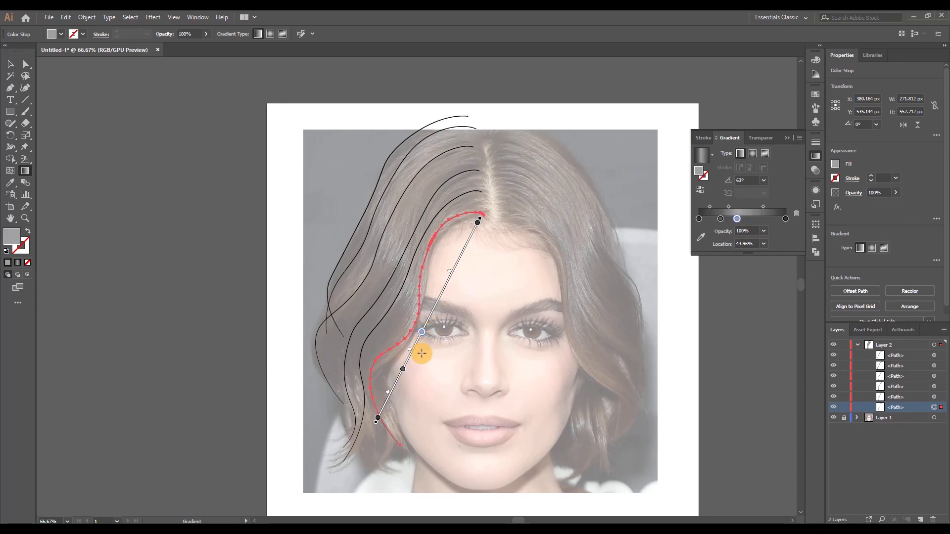
left_click_drag(404, 371, 406, 367)
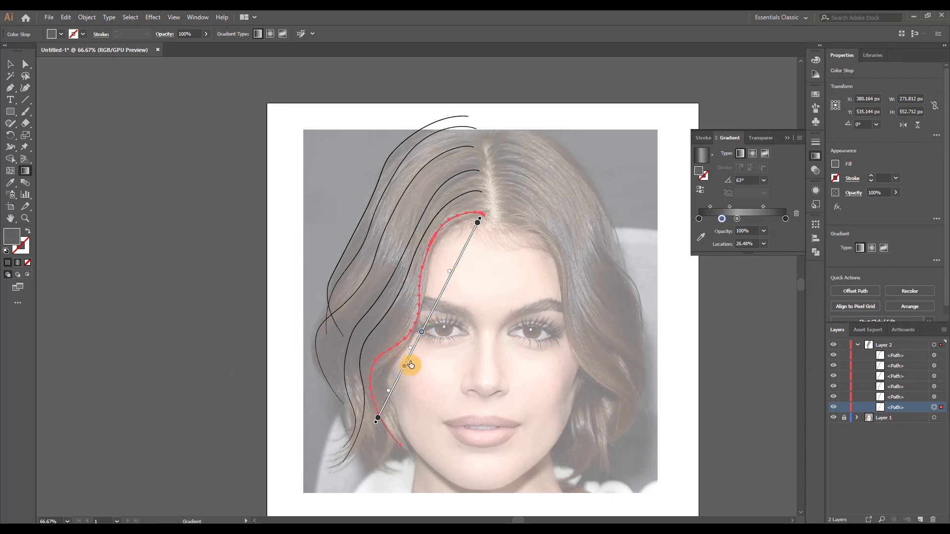
left_click(785, 142)
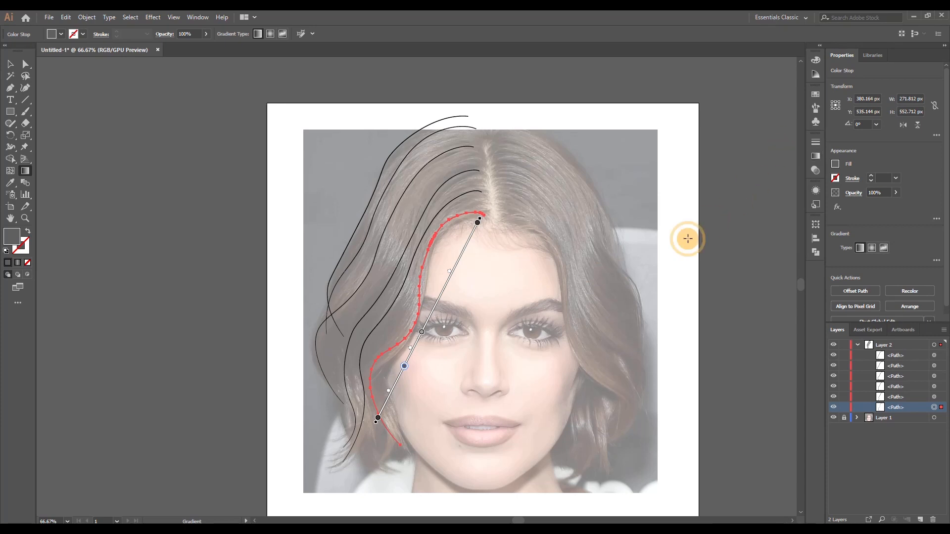
scroll(456, 313, "up", 2)
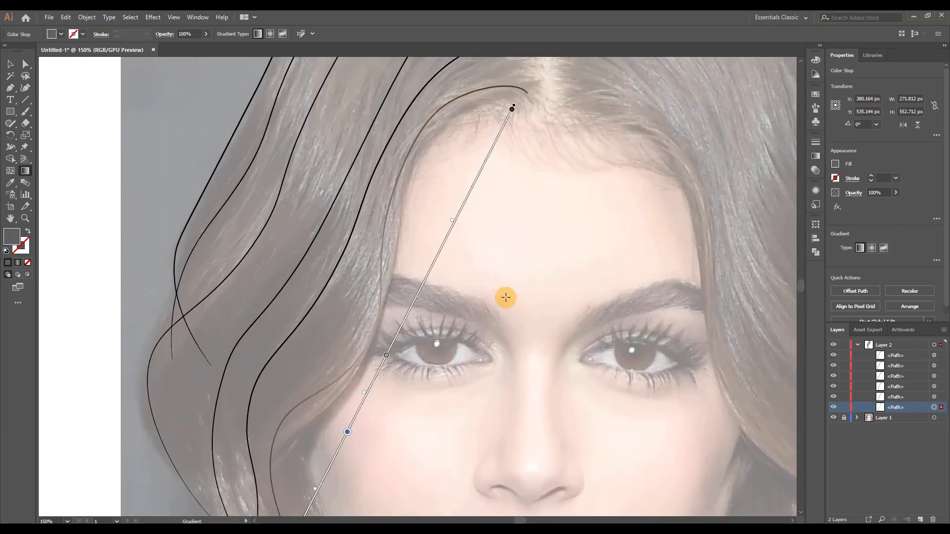
Show the hairline strand's selection edges again and activate the Selection tool with the strand still selected
scroll(505, 297, "down", 3)
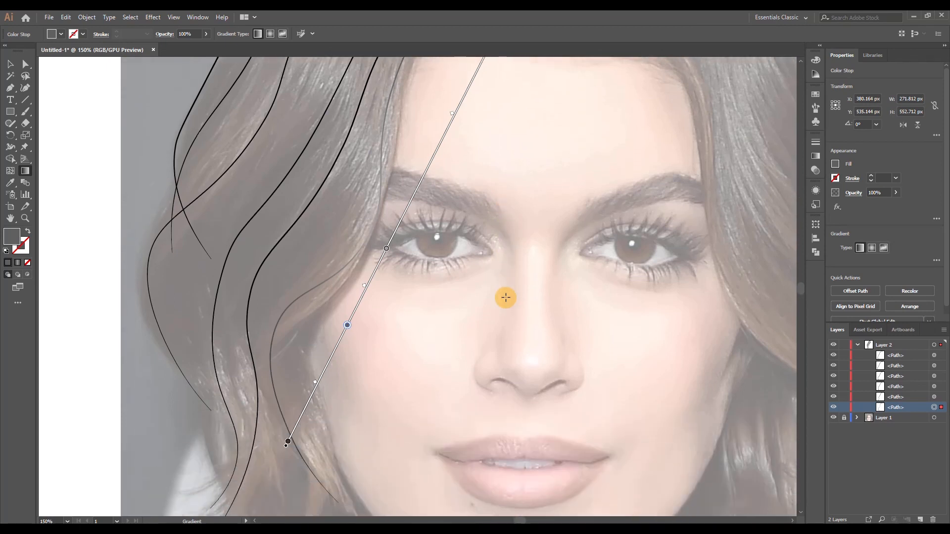
scroll(505, 296, "up", 3)
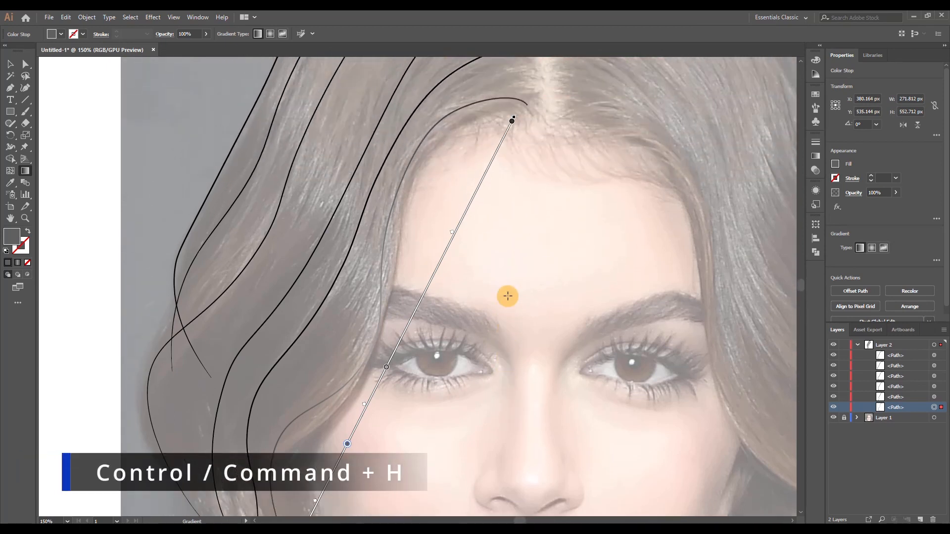
key("a")
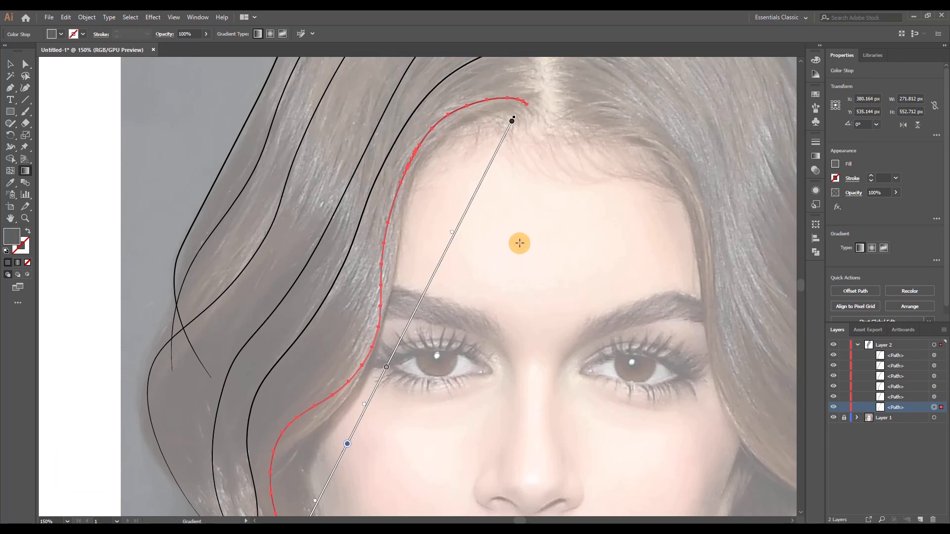
scroll(520, 241, "down", 2)
scroll(504, 247, "right", 1)
scroll(503, 246, "right", 1)
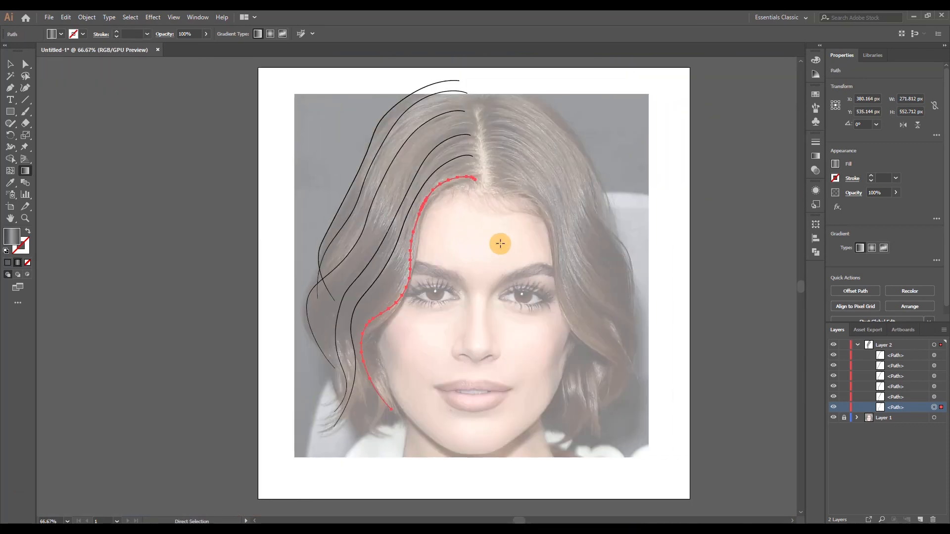
left_click(10, 64)
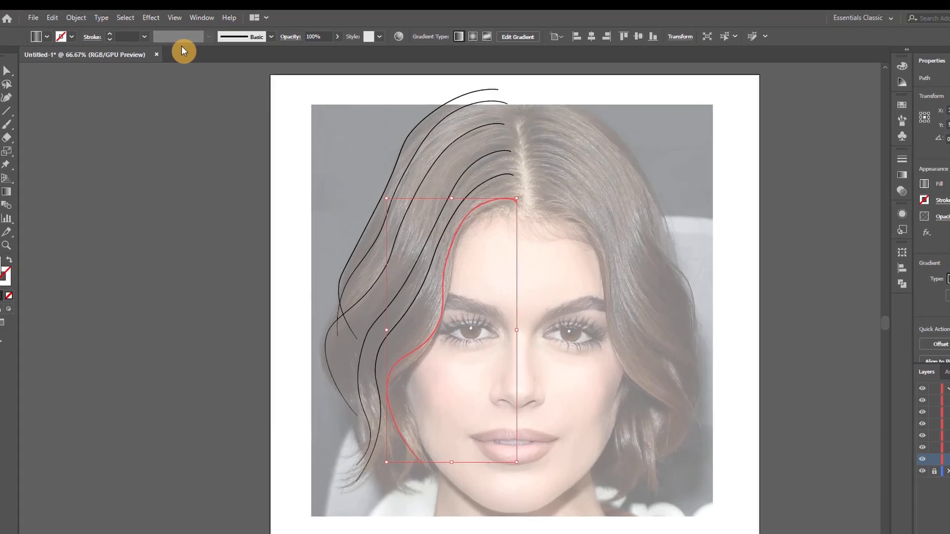
Start a Transform effect on the hairline strand with preview on and 40 copies
left_click(153, 17)
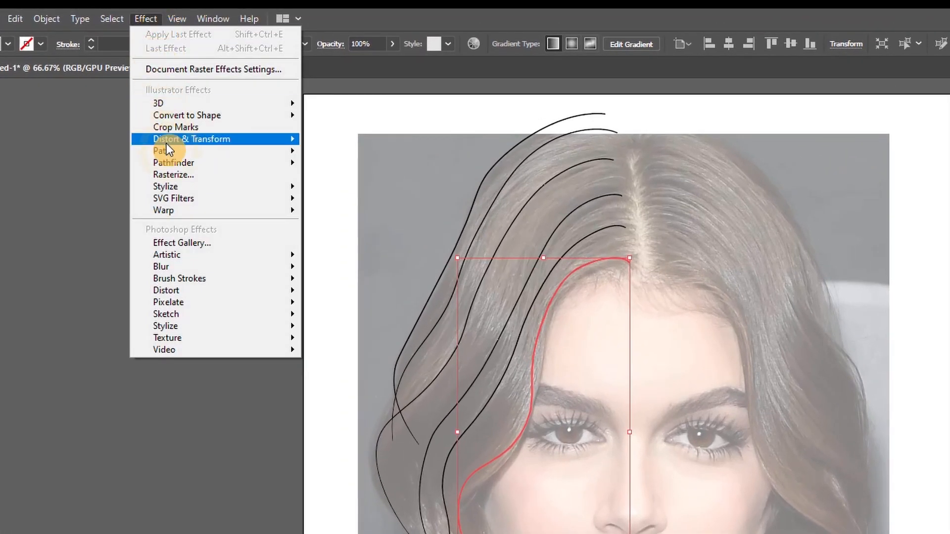
mouse_move(236, 138)
left_click(328, 190)
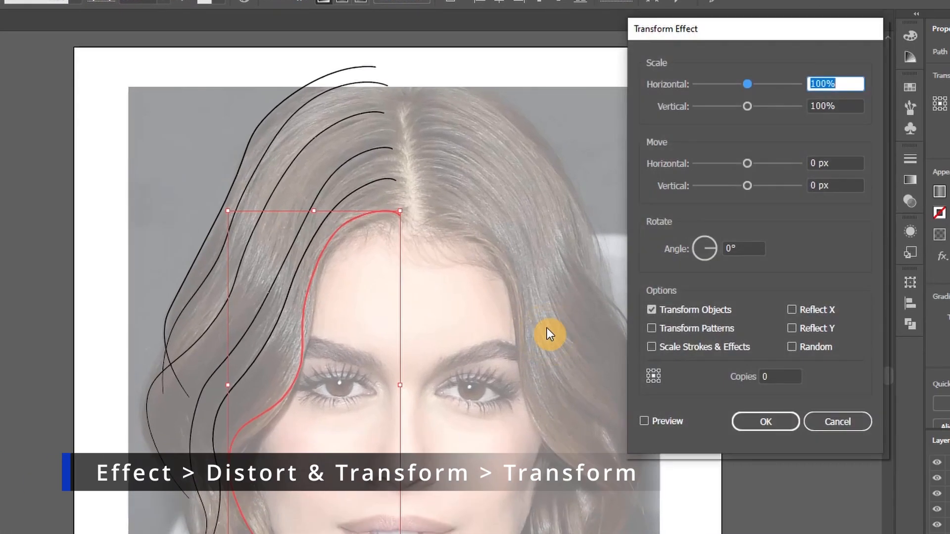
left_click(645, 421)
left_click(779, 377)
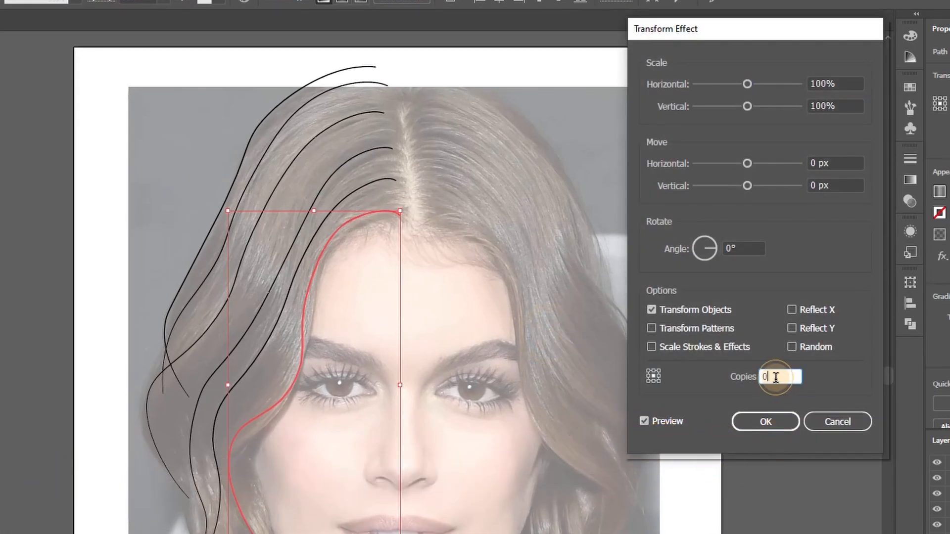
type("40")
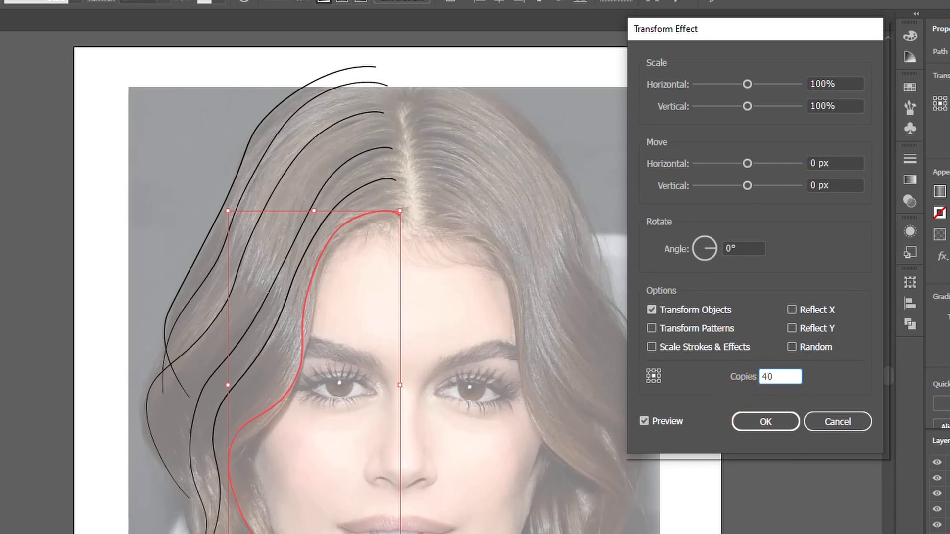
Offset the strand copies by -2 px horizontally and -0.5 px vertically, and apply the Transform effect
left_click(827, 162)
key("Down")
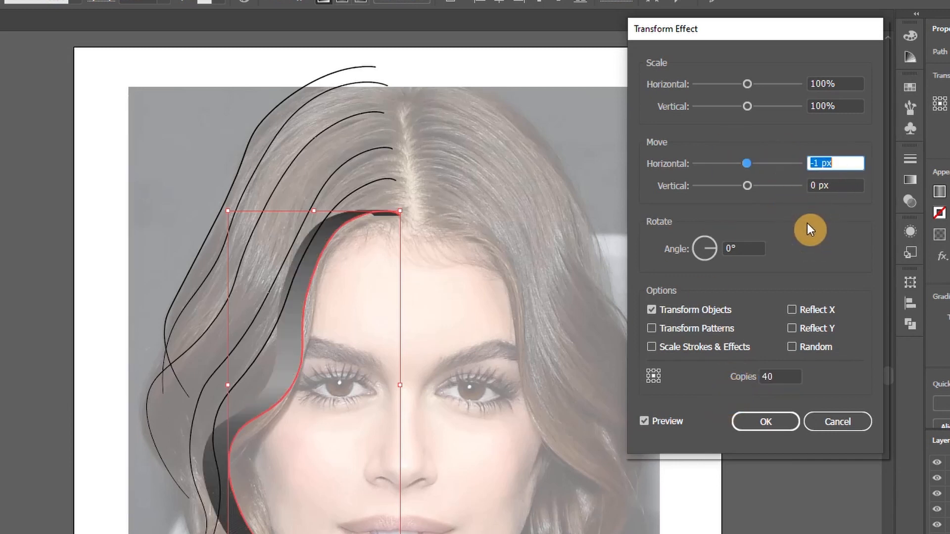
key("Down")
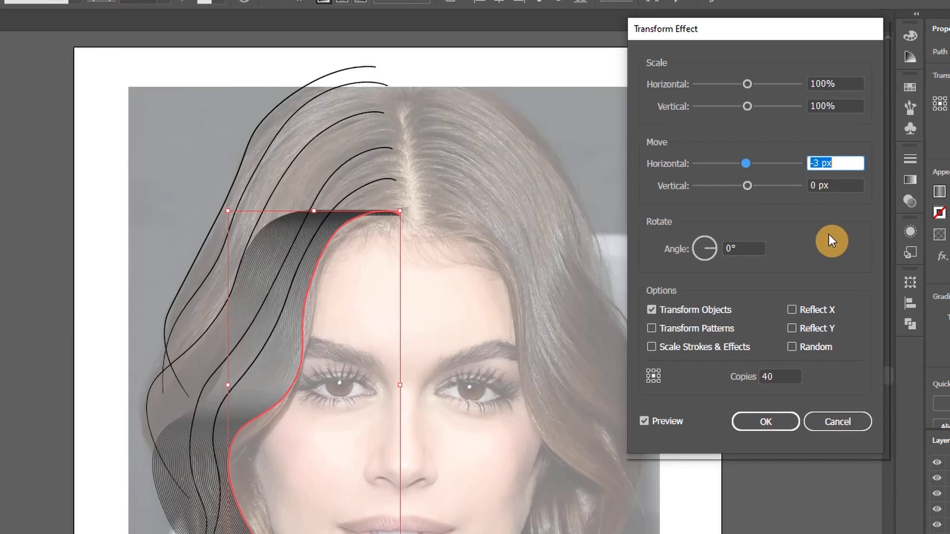
left_click(848, 186)
key("Down")
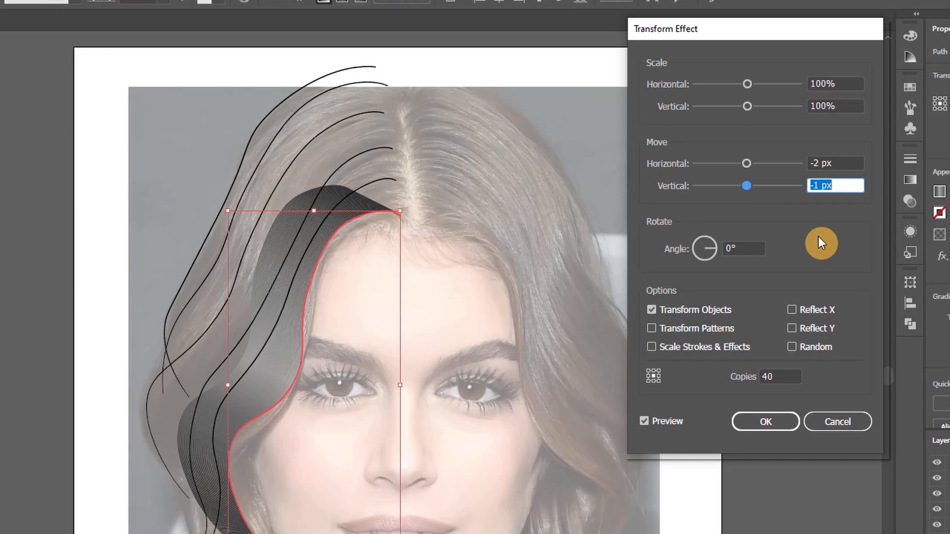
key("Up")
left_click(808, 185)
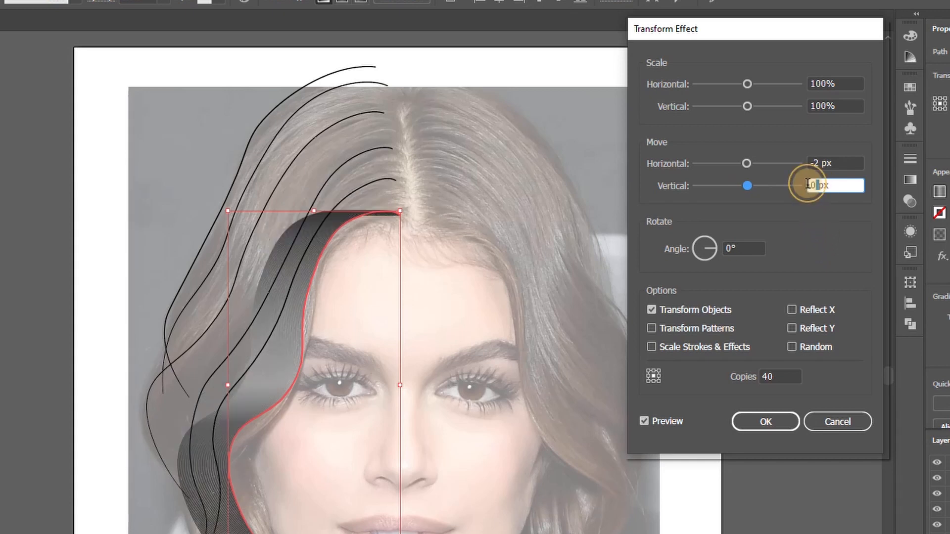
type("-0")
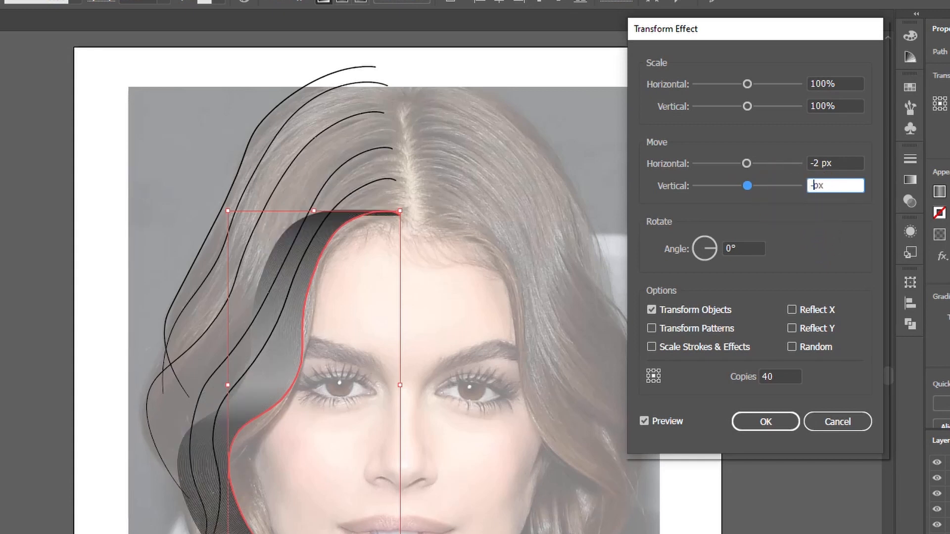
type(".5")
key("Tab")
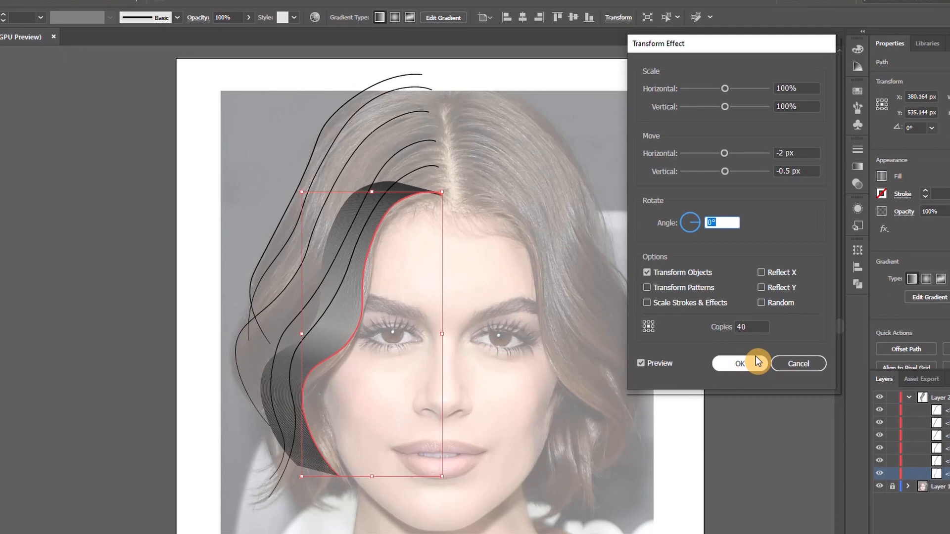
left_click(765, 421)
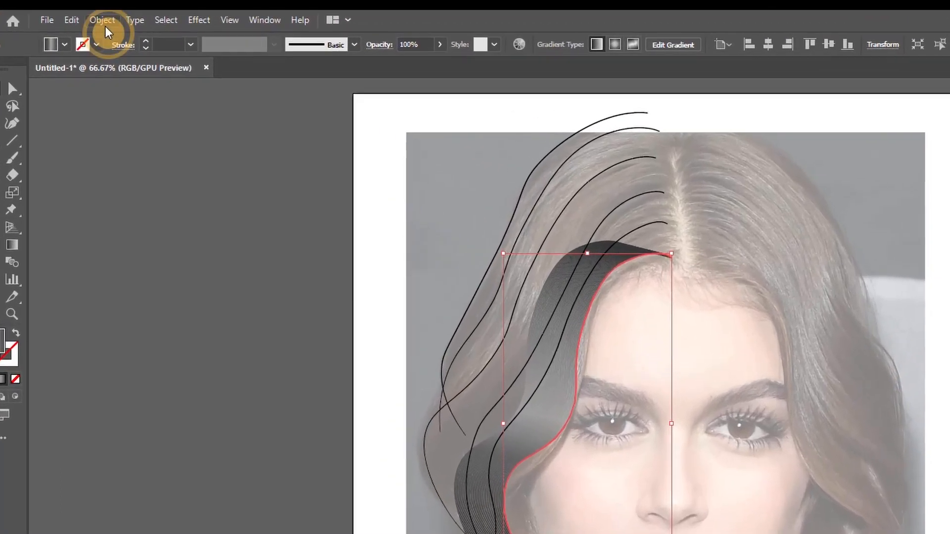
Expand the appearance of the copied hairline strands and ungroup the result
left_click(87, 17)
left_click(159, 200)
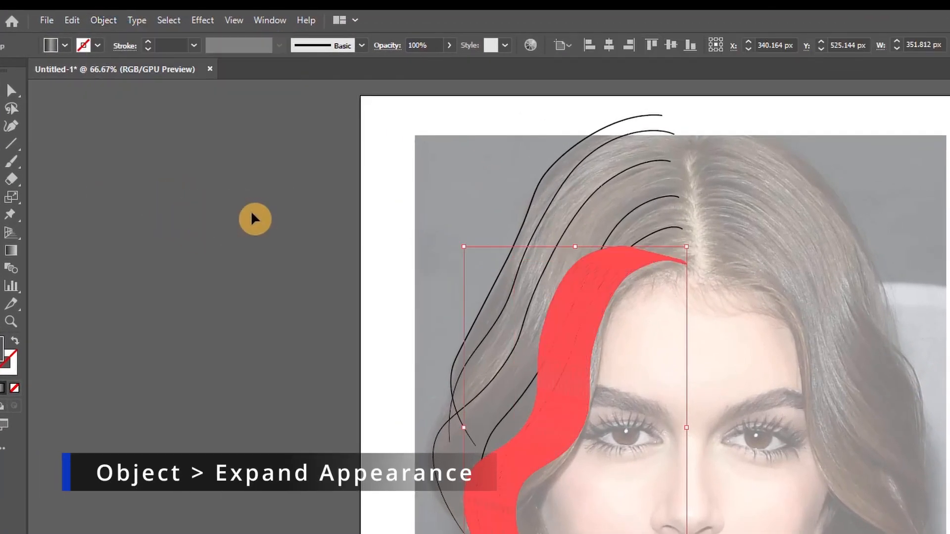
left_click(103, 20)
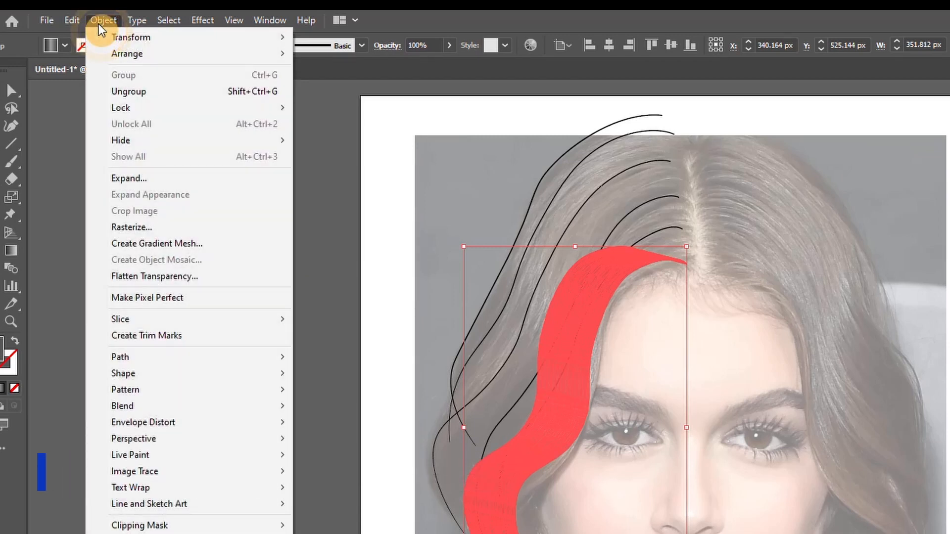
left_click(129, 93)
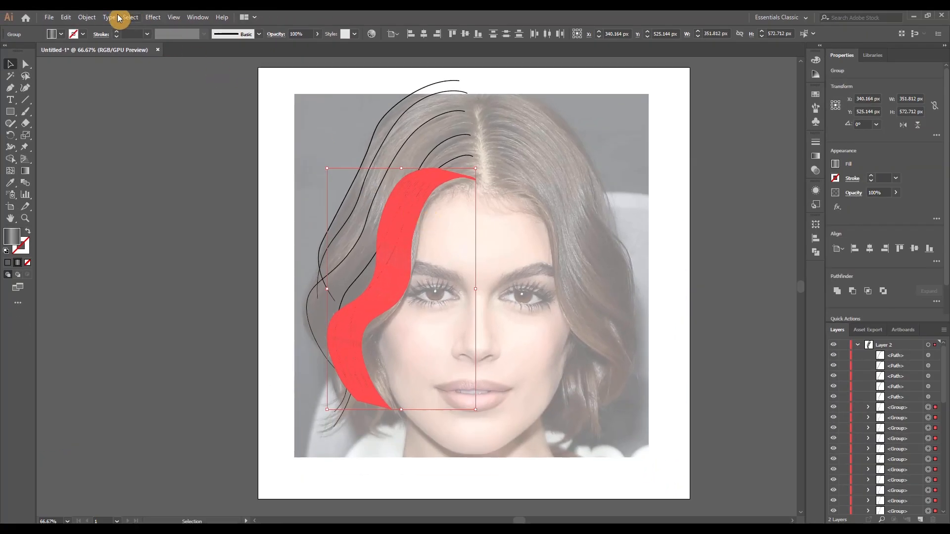
Start Transform Each on the ungrouped strands with preview and the Random option enabled
left_click(86, 17)
mouse_move(129, 100)
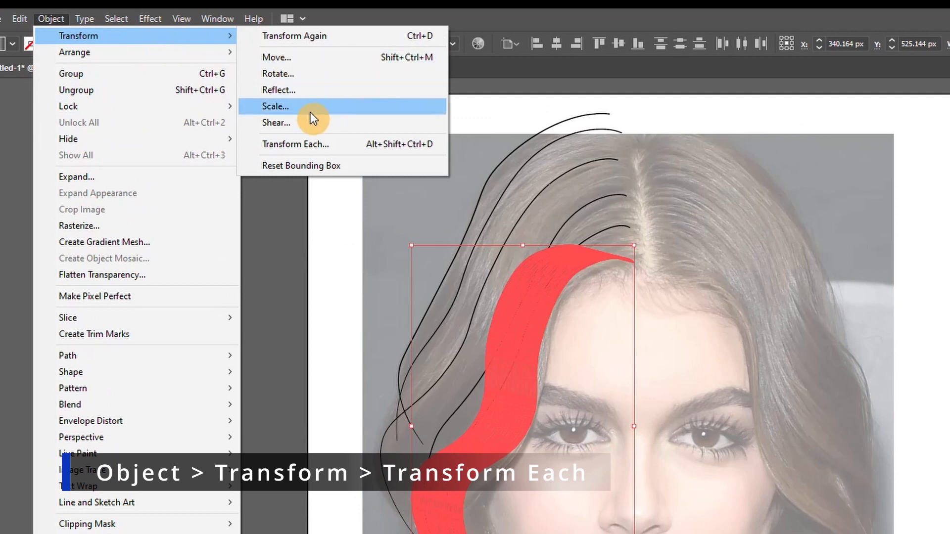
left_click(314, 144)
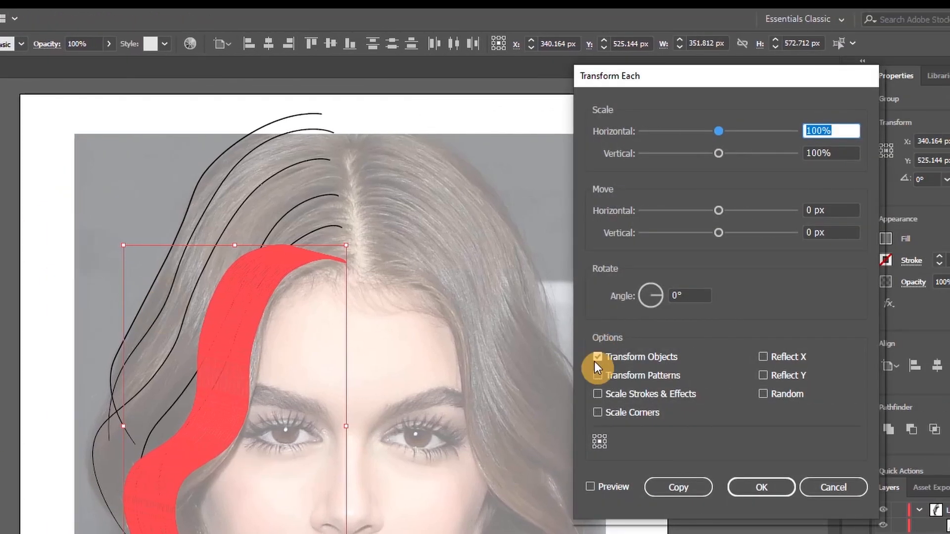
left_click(592, 486)
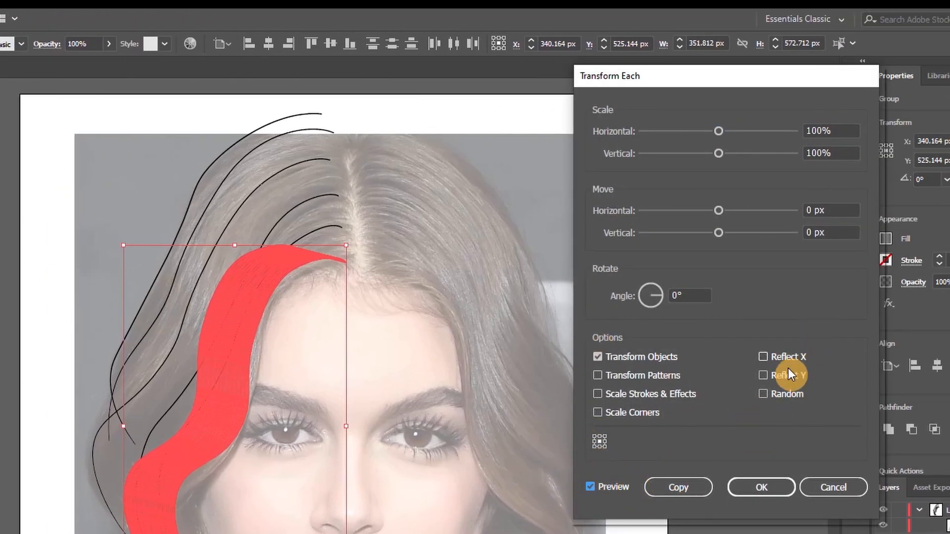
left_click(773, 394)
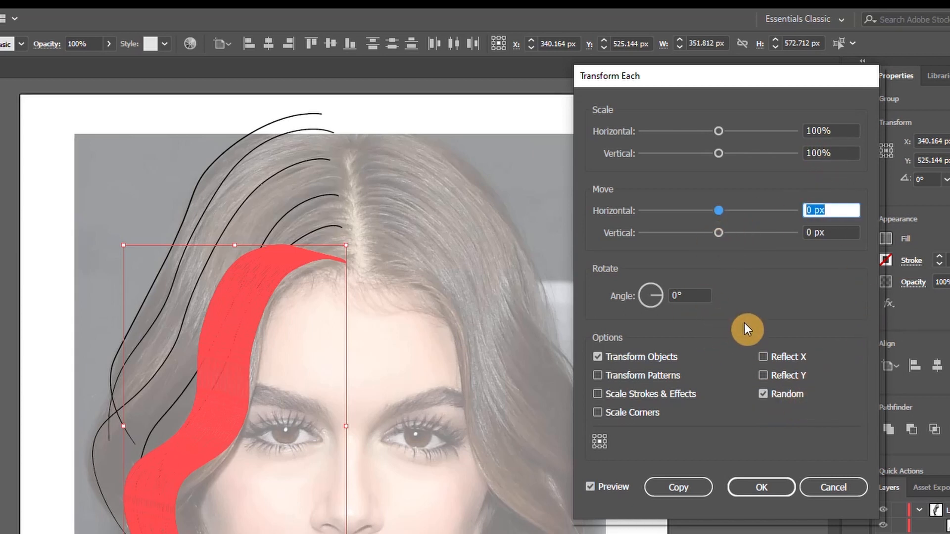
Set the random horizontal move of the strands to -6 px
key("Down")
key("Down")
key("Down")
key("Down")
key("Down")
key("Down")
key("Down")
key("Down")
key("Down")
key("Down")
key("Down")
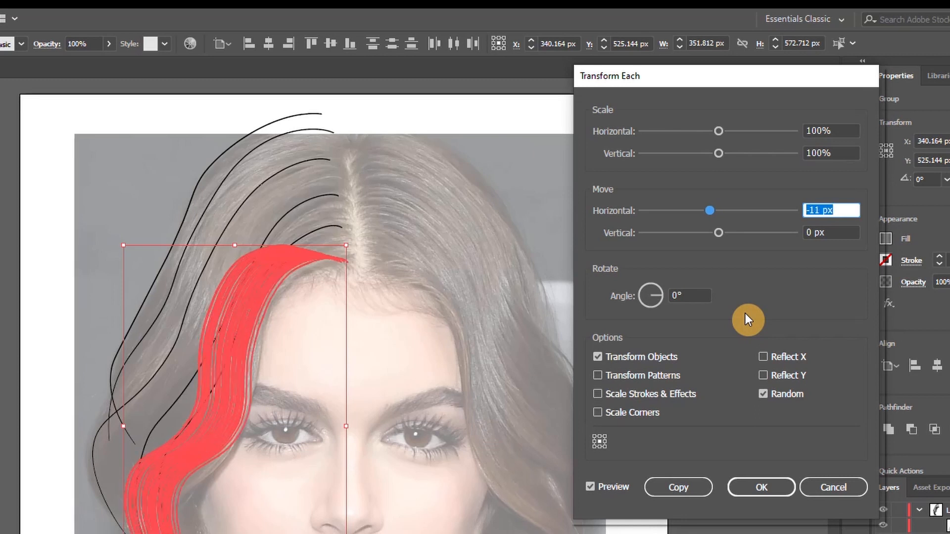
key("Up")
key("Up")
key("Up")
key("Up")
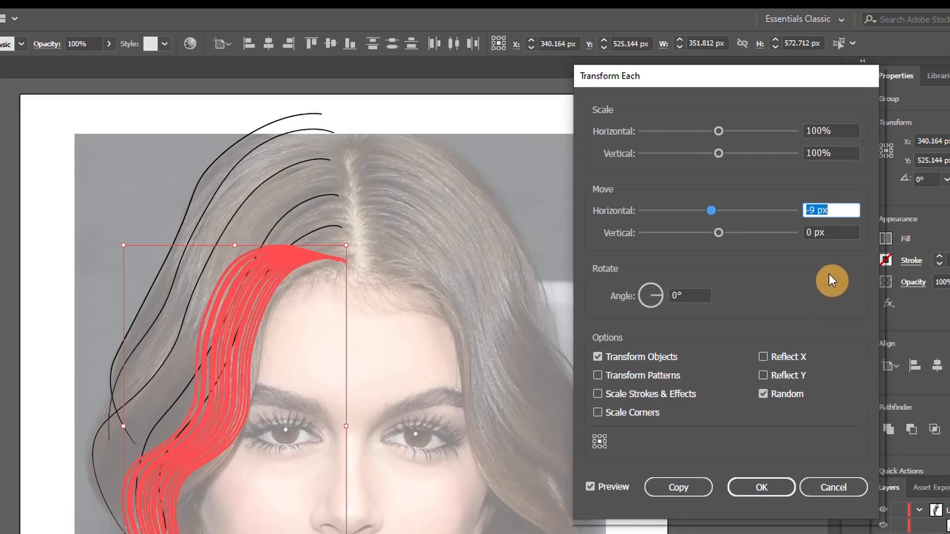
key("Up")
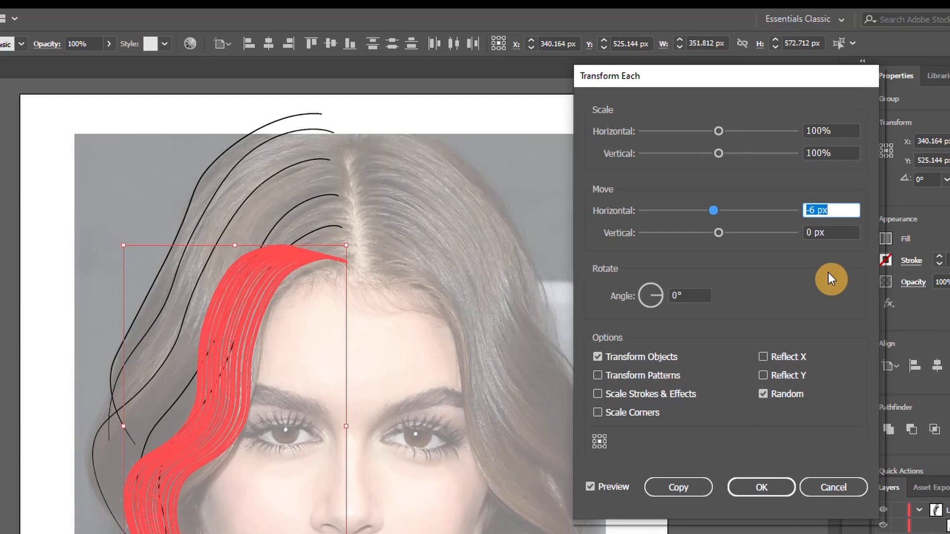
Set the random vertical move of the strands to 1 px and apply Transform Each
left_click(822, 232)
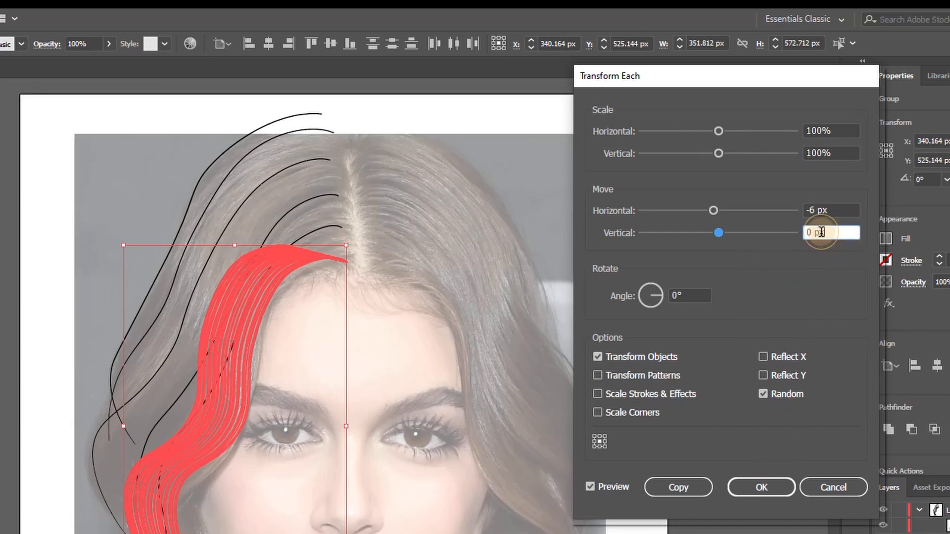
key("Down")
key("Down")
key("Down")
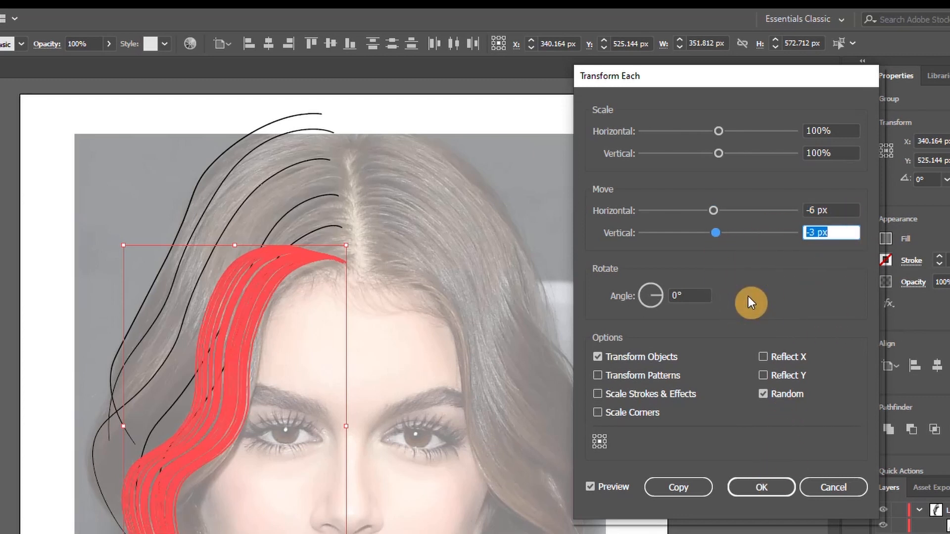
key("Up")
key("Up")
key("Up")
key("Up")
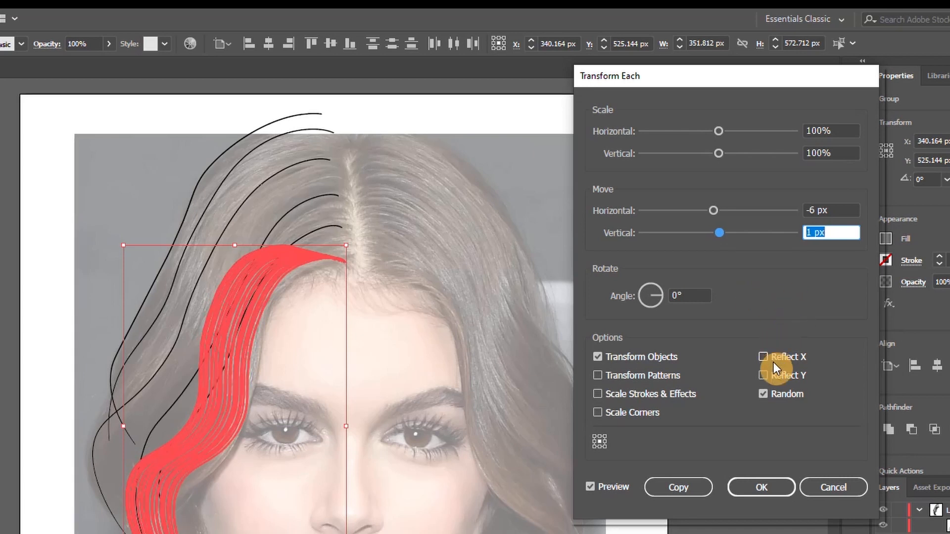
left_click(780, 476)
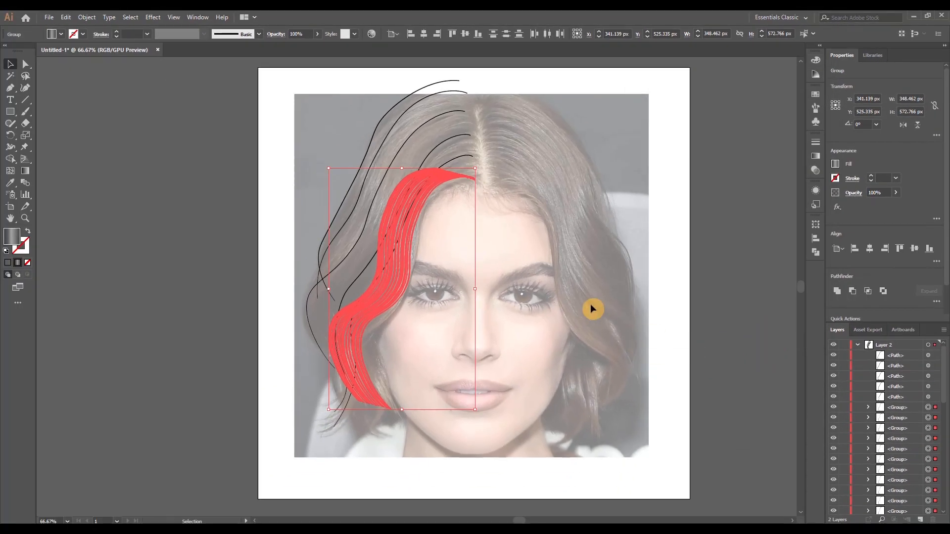
Deselect the strands and hide the five remaining single strand paths in Layer 2
left_click(518, 343)
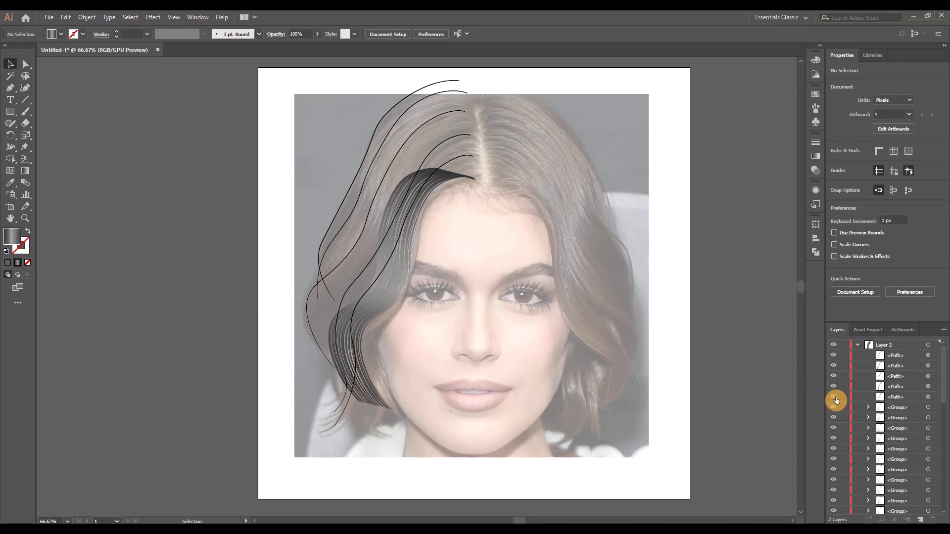
left_click_drag(834, 391, 834, 368)
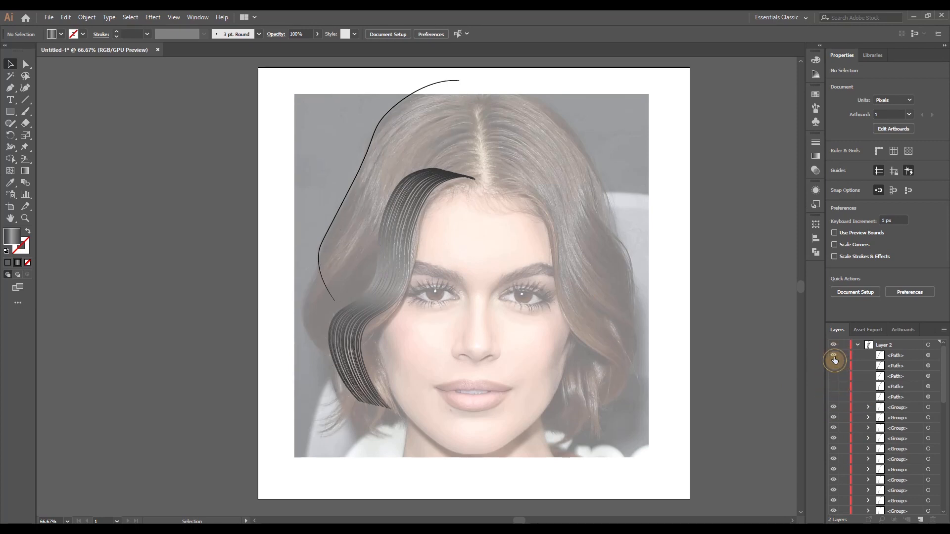
Select outer strands of the duplicated lock and move them inward, closer to the hairline, to bunch them together
scroll(460, 187, "up", 2)
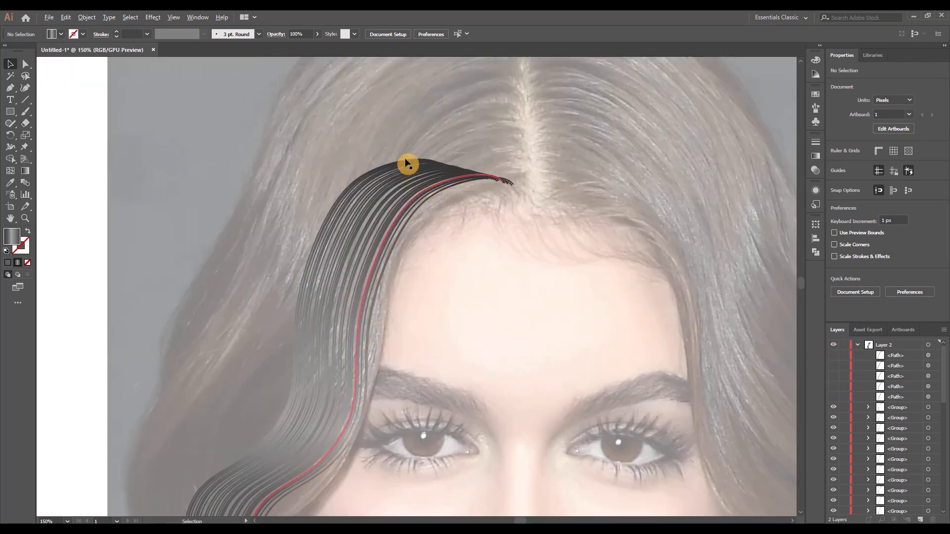
left_click_drag(399, 168, 477, 177)
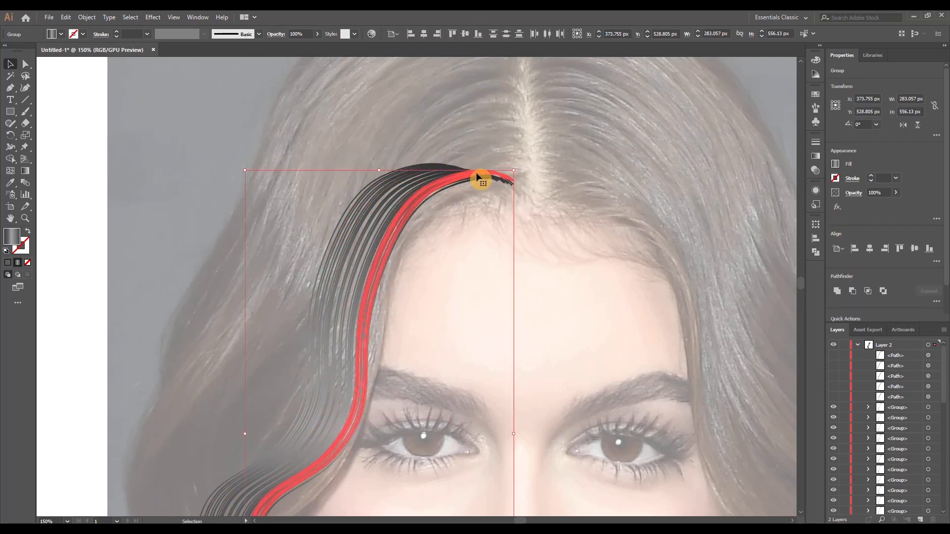
left_click_drag(394, 187, 425, 186)
left_click(438, 231)
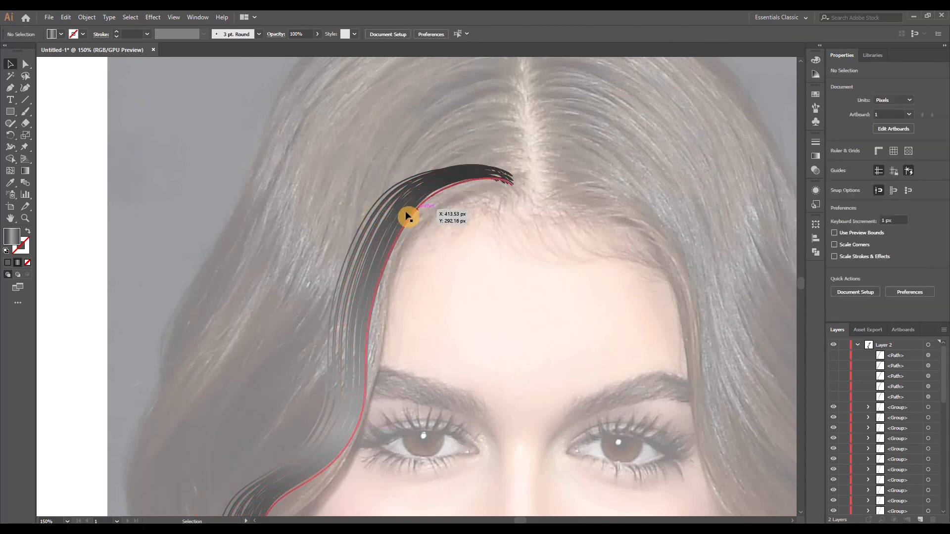
Move the remaining outer strands one by one inward along the hairline to pack the first lock more tightly
left_click_drag(382, 216, 396, 236)
left_click(419, 243)
left_click_drag(347, 273, 379, 278)
left_click_drag(368, 246, 386, 254)
left_click_drag(364, 222, 390, 231)
left_click_drag(380, 223, 390, 234)
left_click_drag(375, 226, 392, 240)
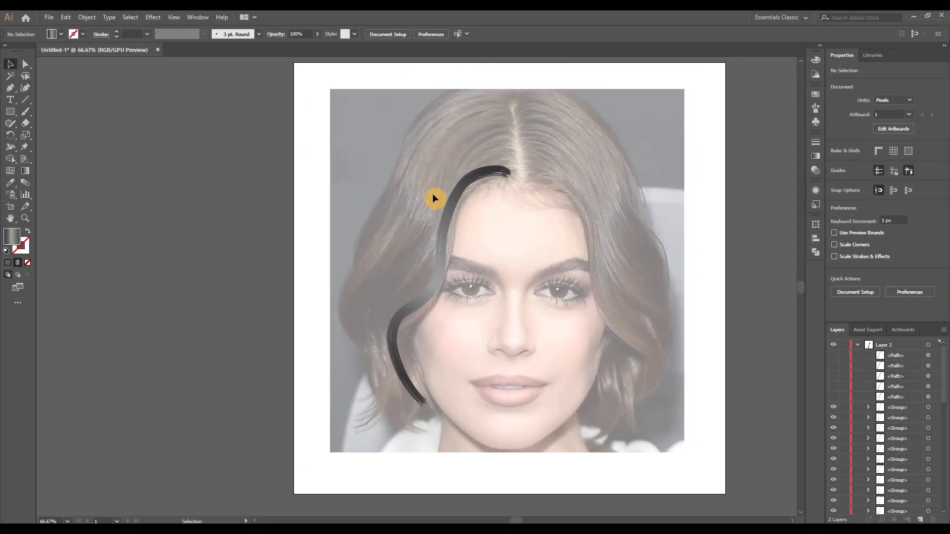
Select all strands of the first lock and apply a random Transform Each with a horizontal move of -9 px
key("ctrl+a")
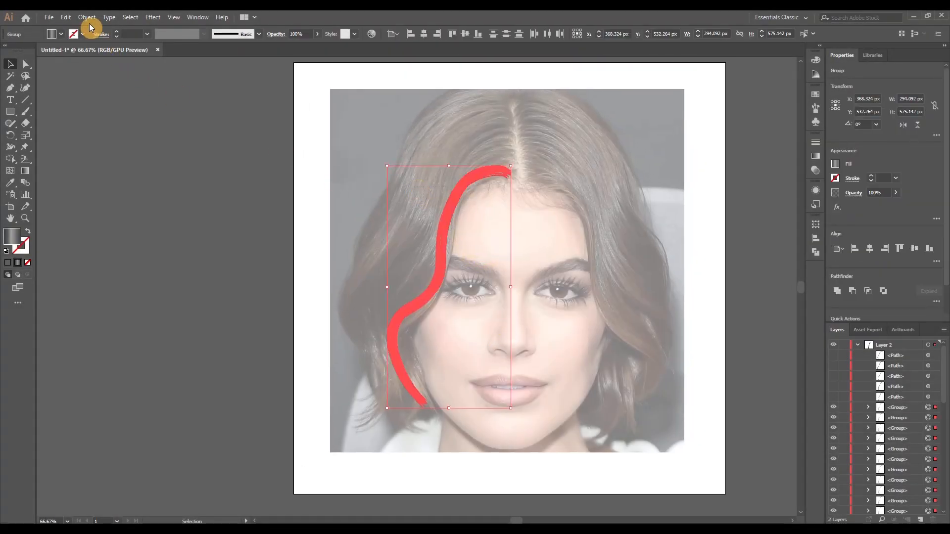
left_click(87, 18)
mouse_move(193, 29)
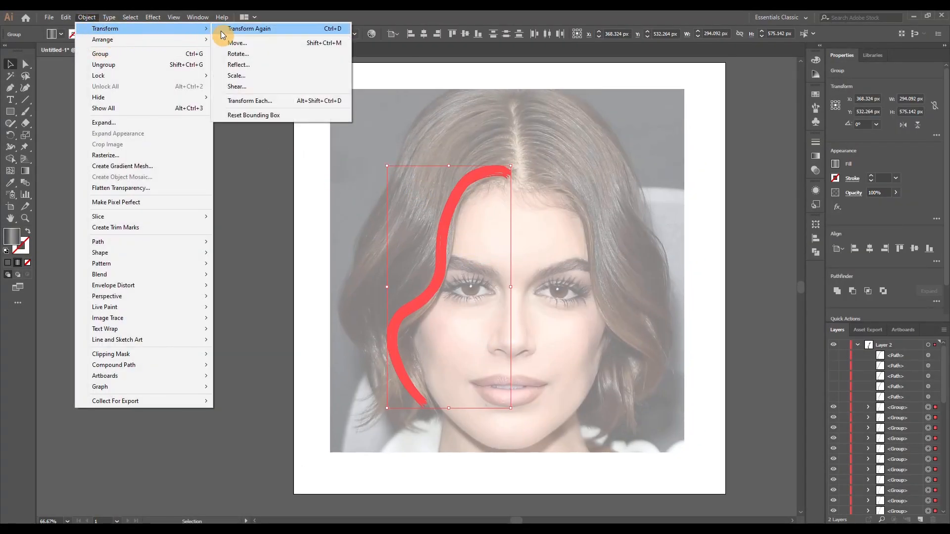
left_click(269, 102)
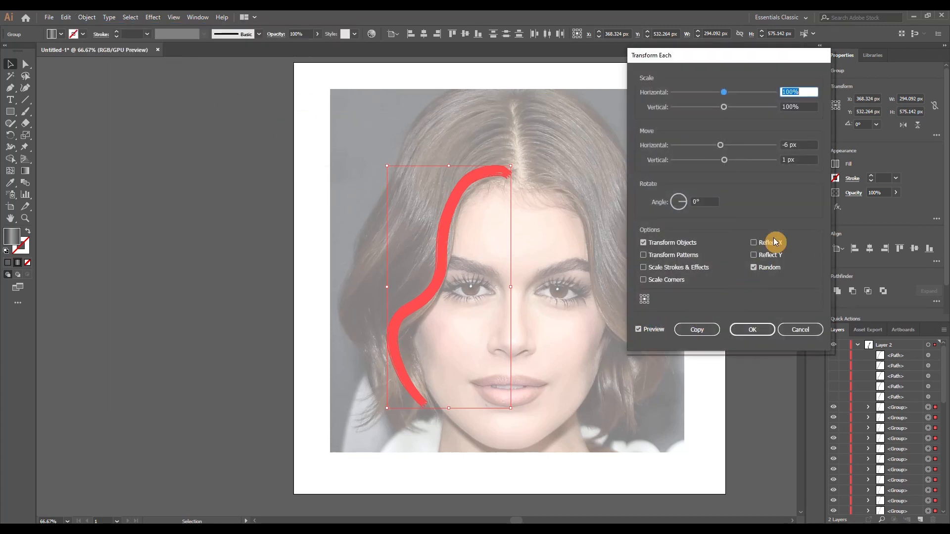
left_click_drag(796, 145, 760, 154)
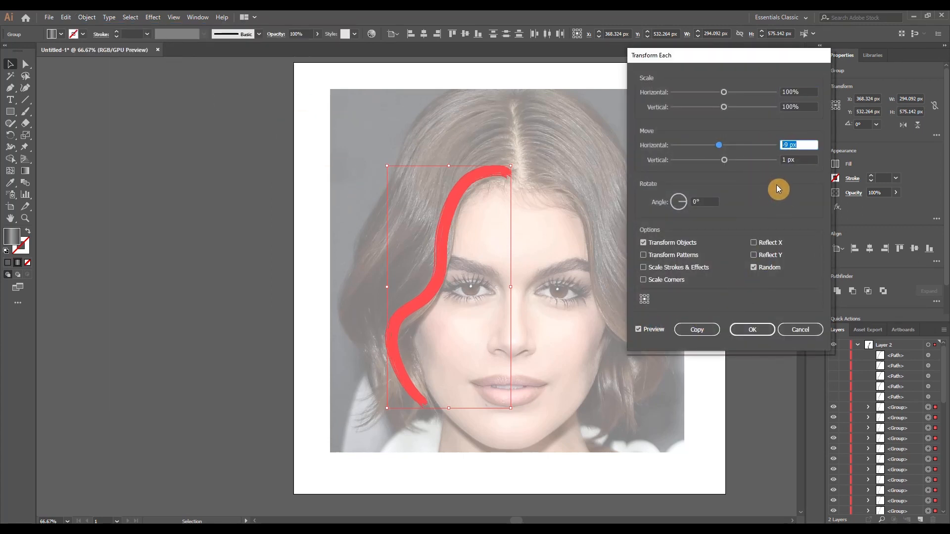
key("Down")
key("Down")
left_click(755, 330)
left_click(563, 279)
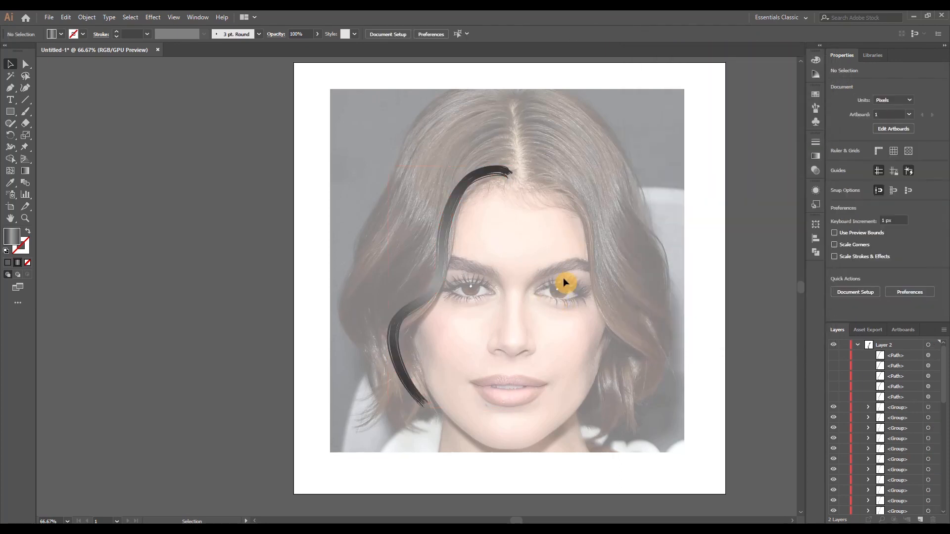
Nudge individual strands at the first lock's root down toward the hairline to fill its lower edge
scroll(488, 248, "up", 1)
scroll(397, 428, "up", 1)
left_click_drag(476, 116, 372, 275)
left_click_drag(415, 171, 421, 174)
left_click_drag(434, 155, 451, 161)
scroll(453, 161, "up", 4)
left_click_drag(390, 187, 393, 122)
left_click_drag(340, 174, 362, 218)
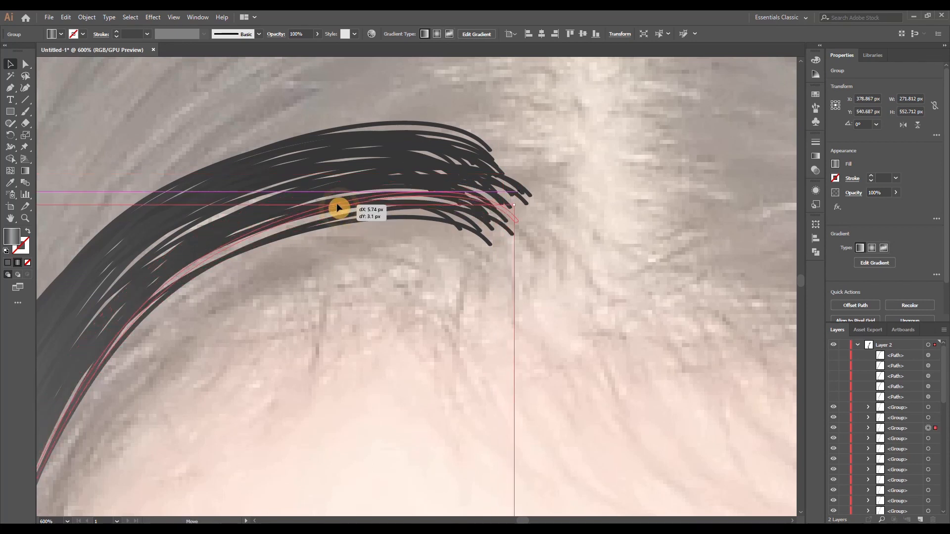
left_click(424, 327)
Group all strands of the first lock, deselect it and show the lowest hidden strand path in Layer 2
scroll(424, 331, "down", 5)
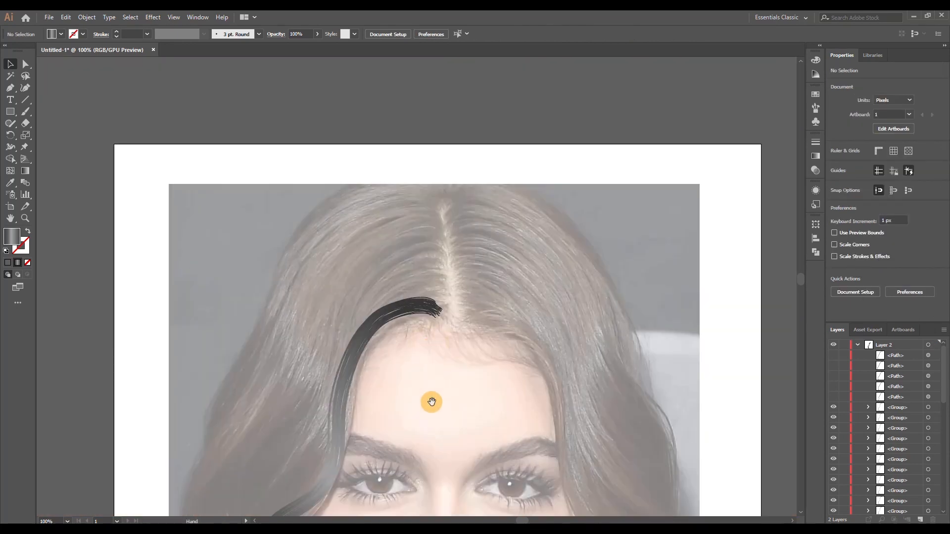
left_click_drag(433, 403, 411, 276)
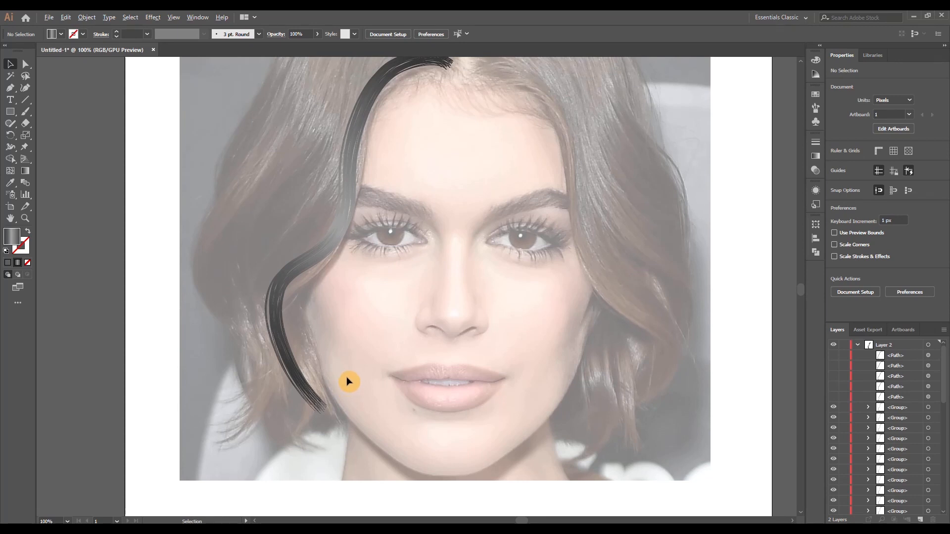
scroll(346, 386, "down", 2)
scroll(359, 361, "up", 1)
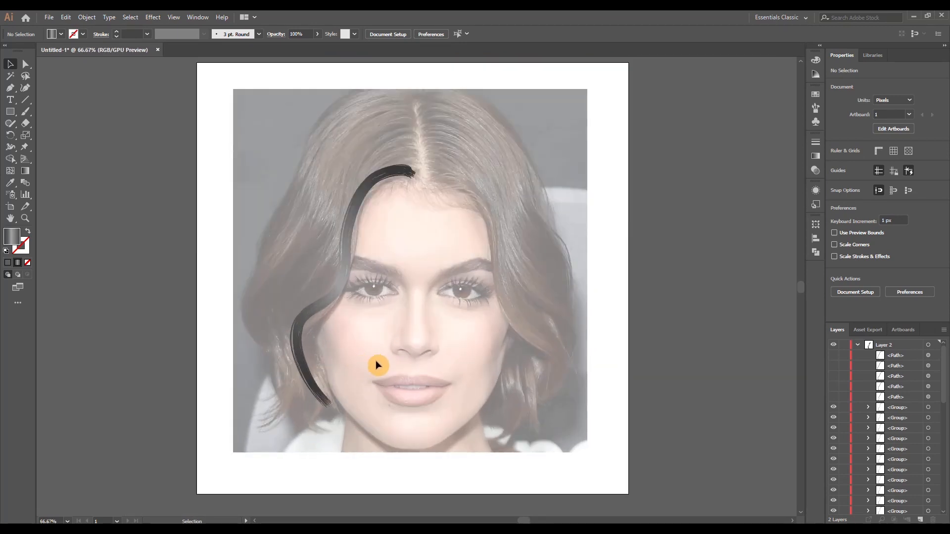
left_click_drag(433, 240, 325, 315)
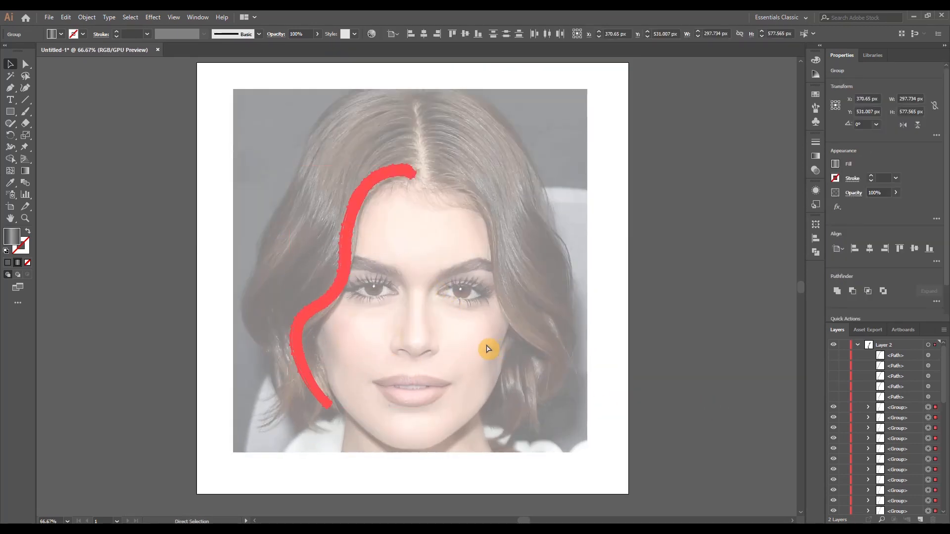
key("ctrl+g")
left_click(710, 429)
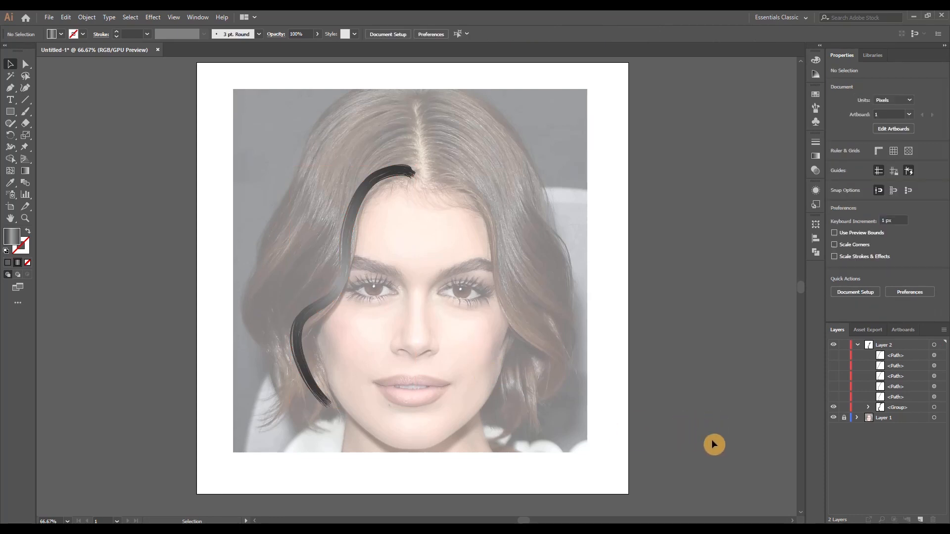
Select the single strand path above the first lock and expand its appearance
left_click(919, 399)
left_click(935, 397)
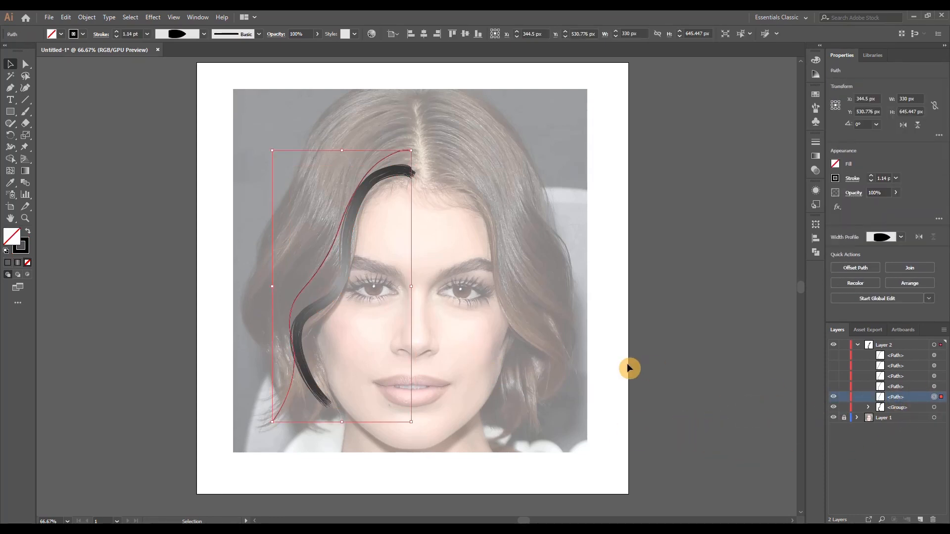
left_click(92, 20)
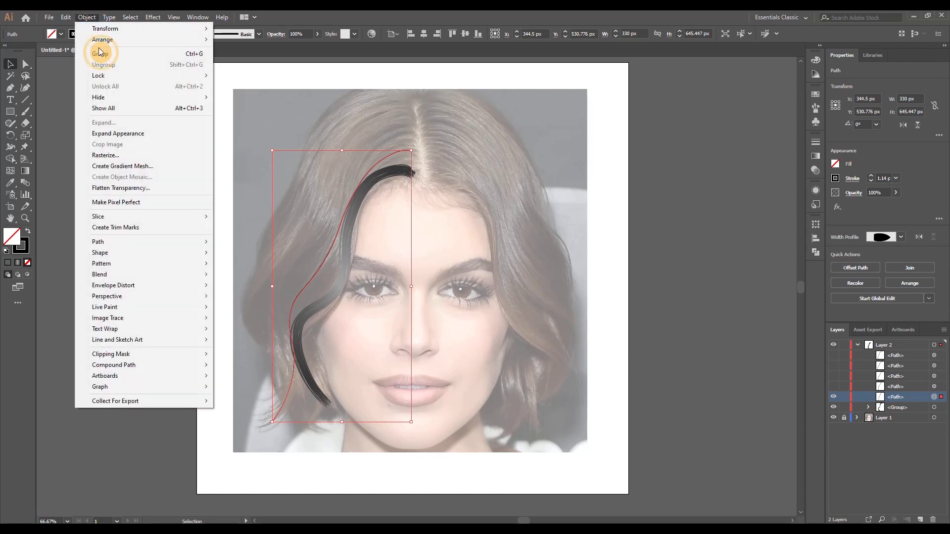
left_click(126, 135)
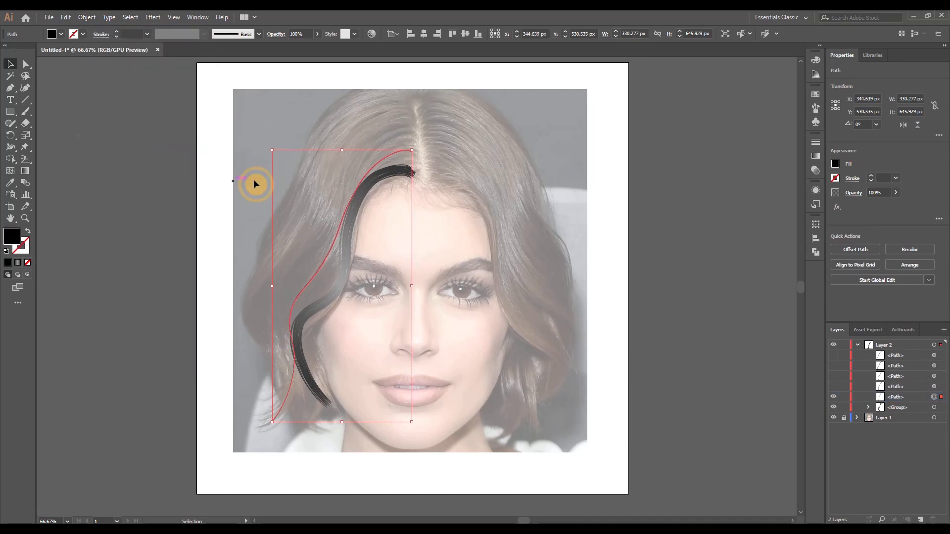
Round the root end of the expanded strand by converting both corner anchors to smooth and adjusting their handles
left_click(26, 64)
scroll(418, 131, "up", 9)
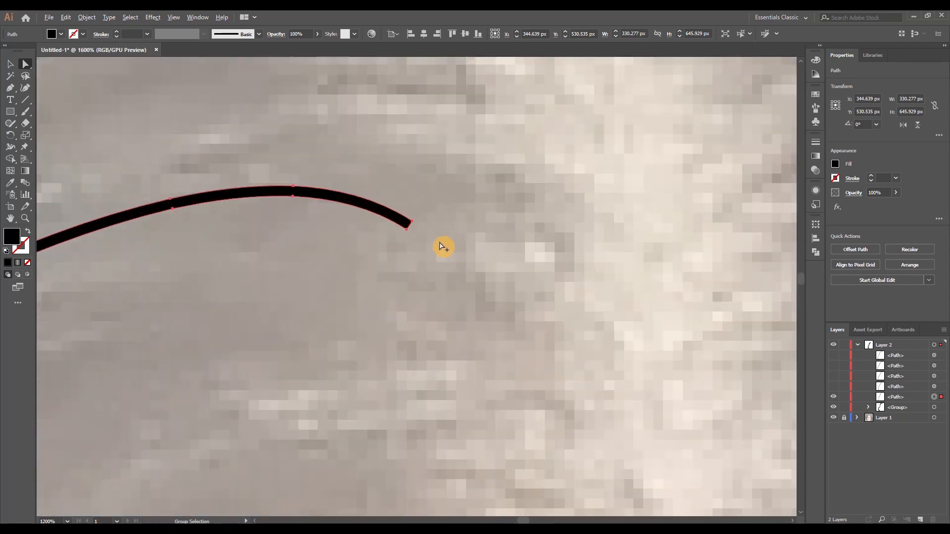
scroll(443, 246, "up", 1)
left_click(399, 213)
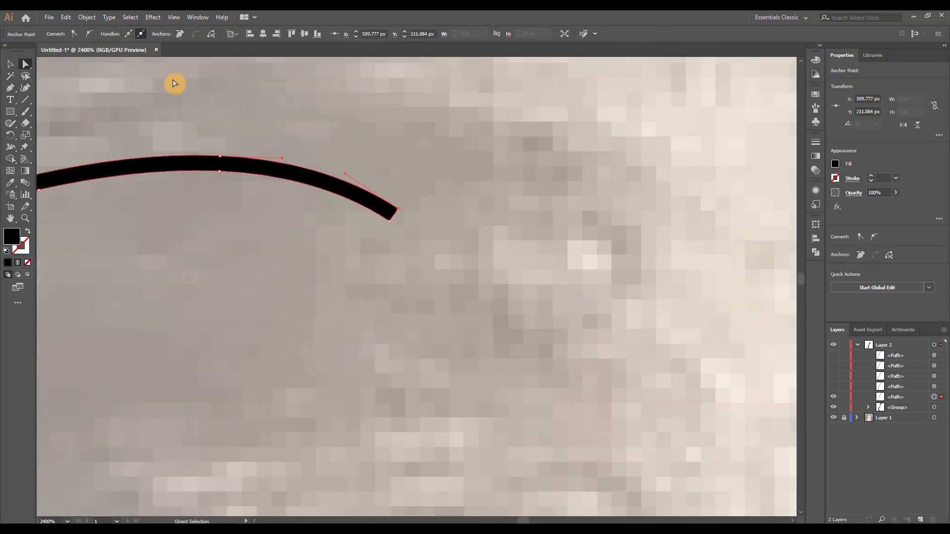
left_click(89, 34)
left_click_drag(335, 174, 353, 179)
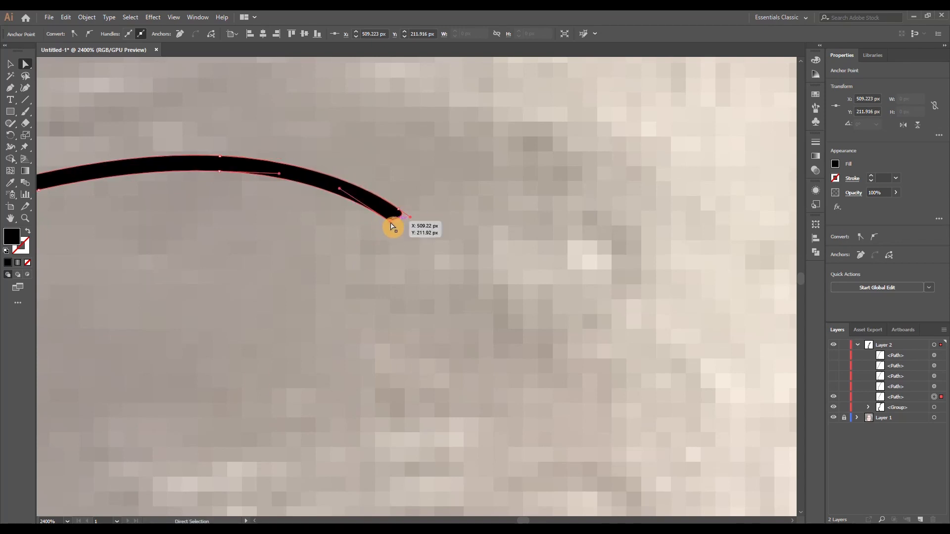
left_click(93, 34)
left_click_drag(337, 199, 349, 193)
left_click_drag(399, 226, 397, 228)
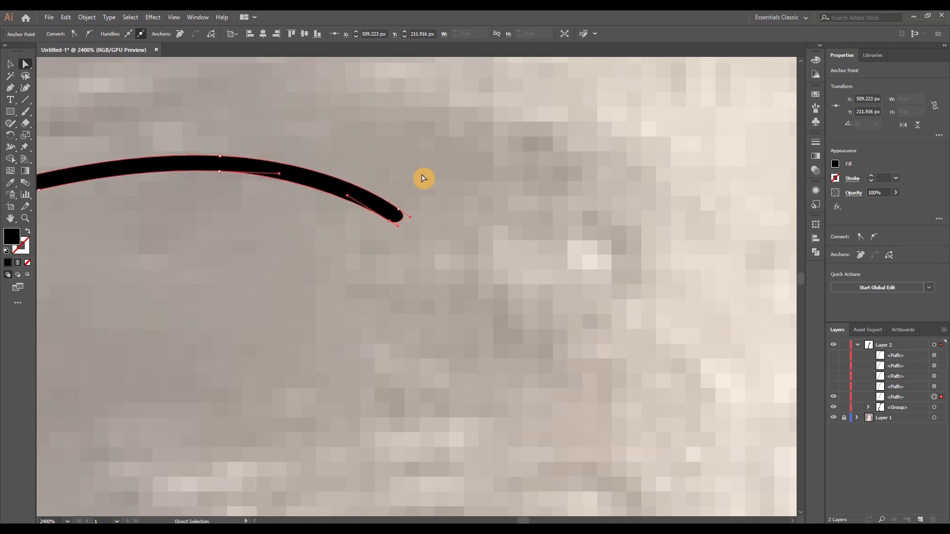
left_click(422, 177)
Copy the gradient fill from the first lock onto the single strand with the Eyedropper
scroll(426, 293, "down", 7)
left_click(424, 282)
left_click(11, 182)
left_click_drag(439, 346, 446, 214)
left_click(378, 214)
scroll(467, 267, "down", 2)
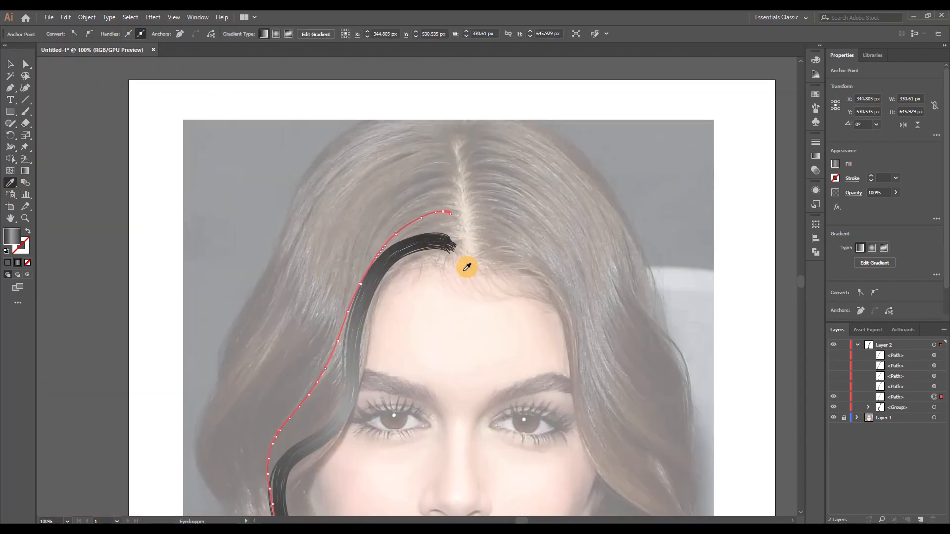
Run the gradient along the strand from root to tip and reposition its two middle colour stops
left_click(28, 172)
scroll(456, 327, "down", 1)
mouse_move(348, 340)
left_mouse_down()
mouse_move(498, 150)
mouse_move(458, 125)
left_mouse_up()
left_click_drag(437, 163, 411, 222)
left_click_drag(445, 157, 450, 161)
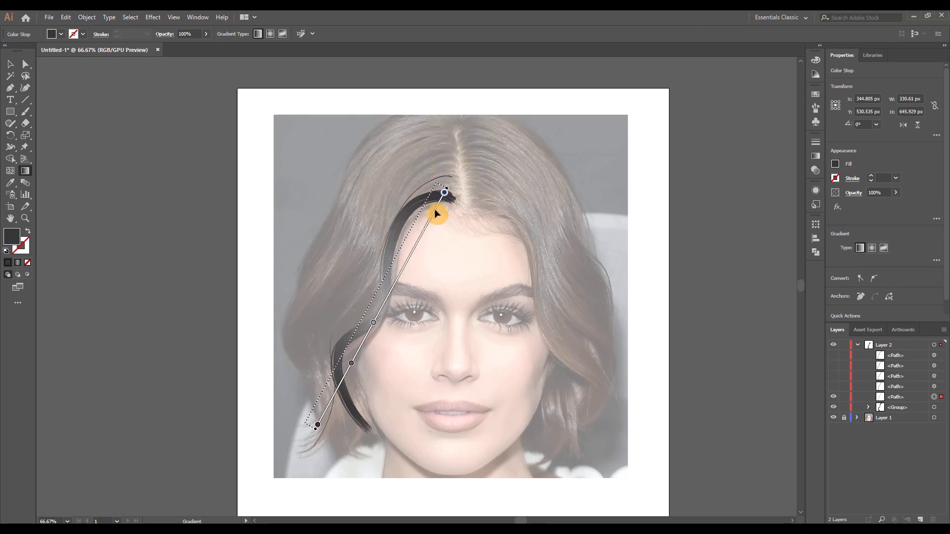
left_click_drag(436, 213, 434, 212)
left_click(384, 291)
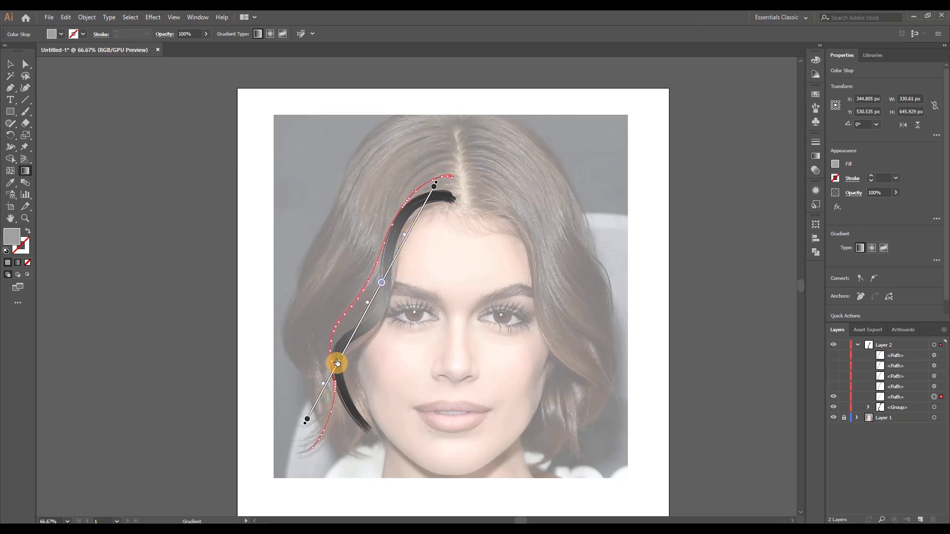
Start a Transform effect on the strand with 40 copies and a horizontal move of -2 px
left_click(153, 16)
mouse_move(233, 96)
left_click(297, 136)
left_click(726, 288)
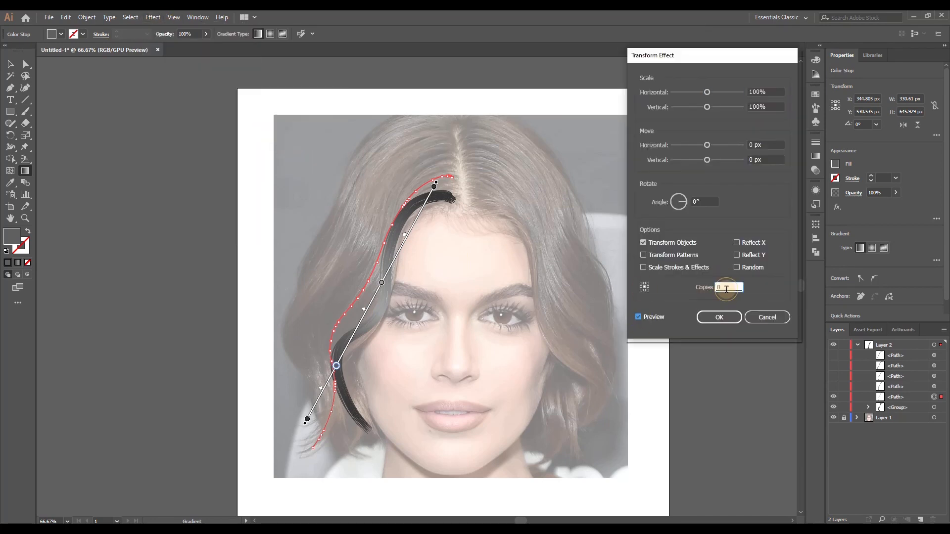
left_click(764, 145)
key("Up")
key("Down")
key("Down")
key("Down")
key("Down")
key("Up")
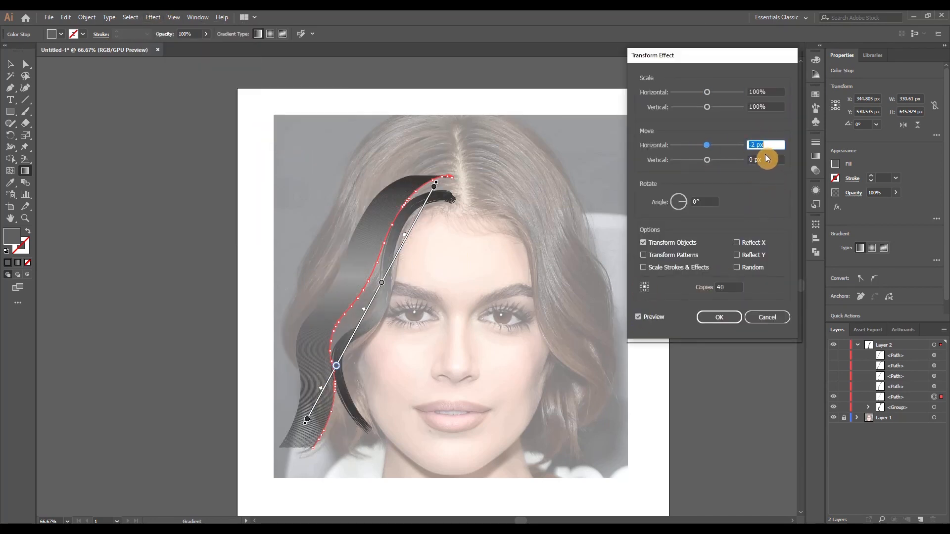
Set the effect's vertical move to -0.5 px and apply it
left_click(766, 160)
key("Down")
key("Tab")
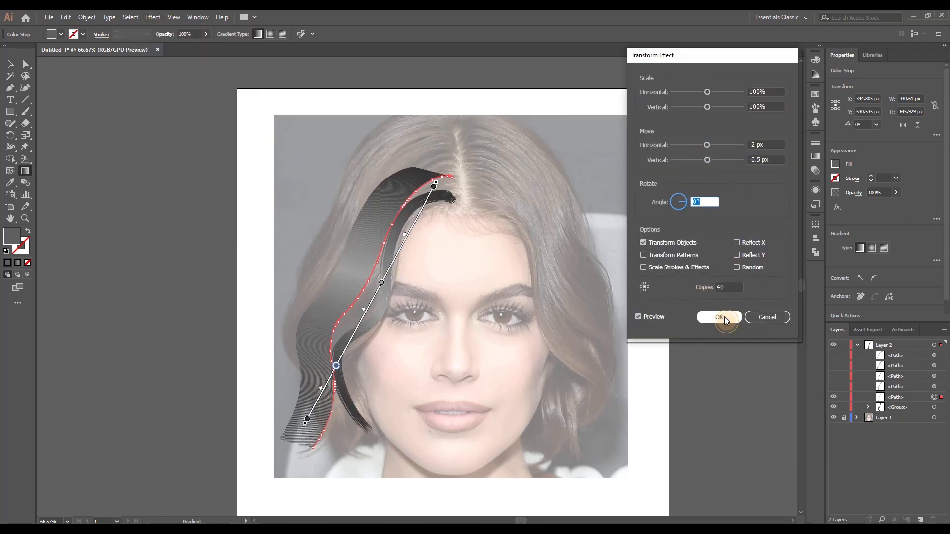
left_click(719, 317)
Expand the copied strands into separate objects and shift them randomly with Transform Each, then deselect
left_click(86, 17)
left_click(111, 135)
left_click(86, 17)
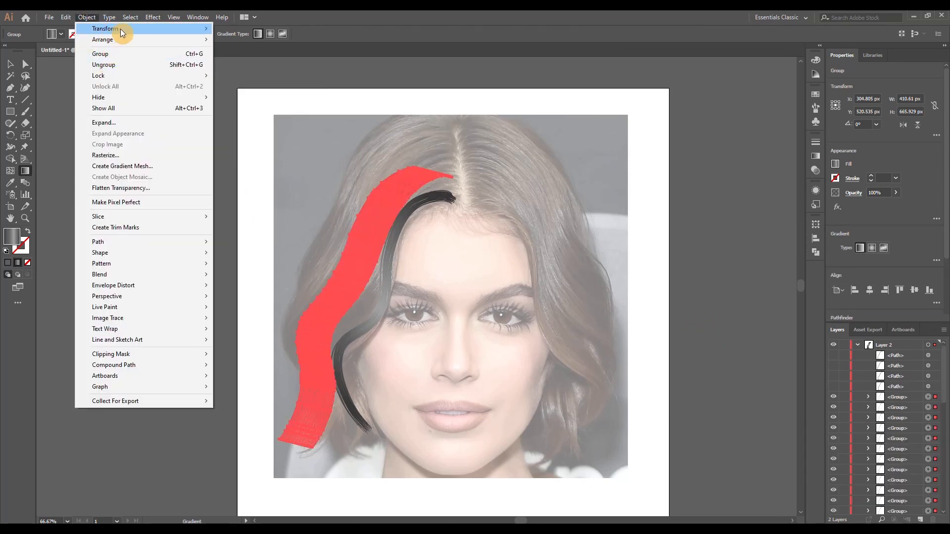
mouse_move(123, 28)
left_click(238, 100)
left_click(752, 330)
left_click(378, 132)
Move clusters of the second lock's inner strands down against the upper edge of the first lock
key("ctrl+1")
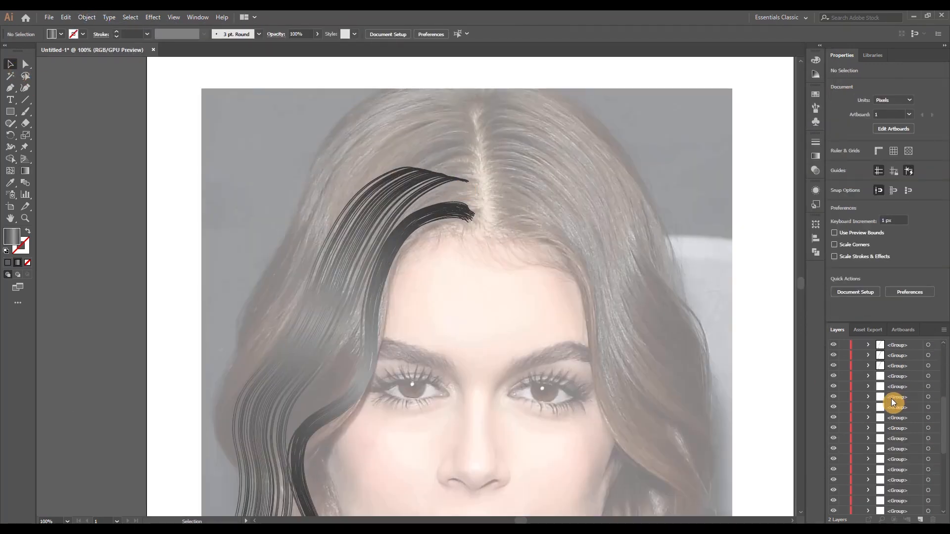
scroll(420, 181, "up", 3)
left_click_drag(468, 195, 468, 247)
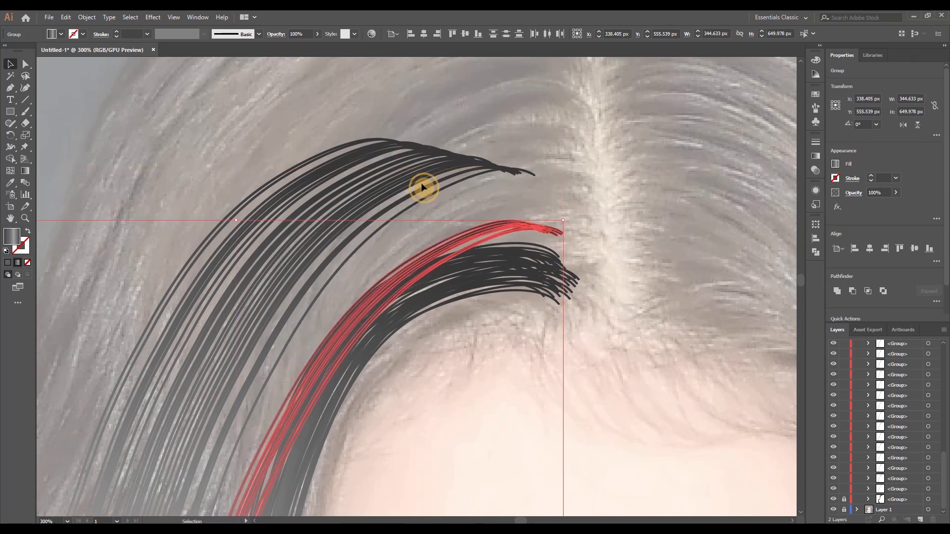
left_click_drag(420, 184, 450, 249)
left_click_drag(429, 221, 385, 191)
left_click_drag(385, 210, 365, 182)
left_click_drag(362, 184, 418, 237)
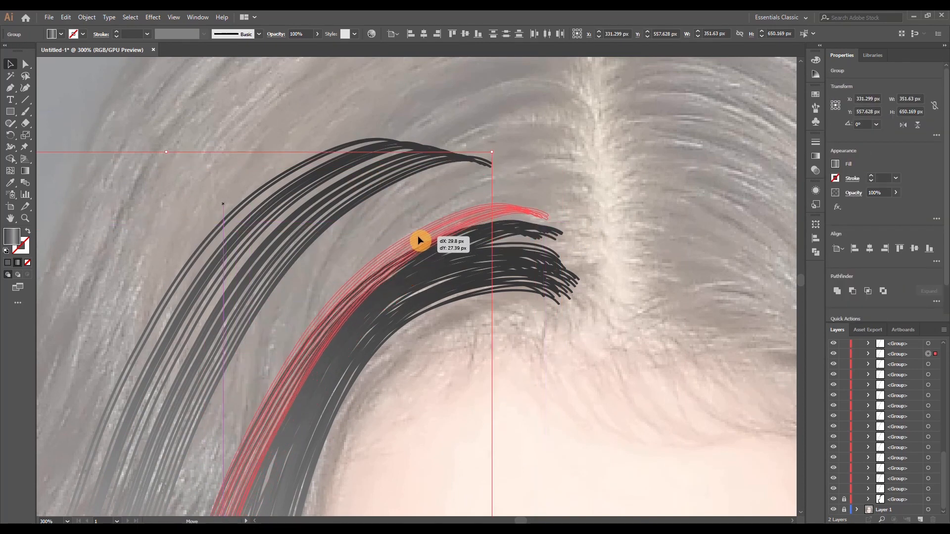
left_click(460, 194)
left_click_drag(497, 213, 503, 219)
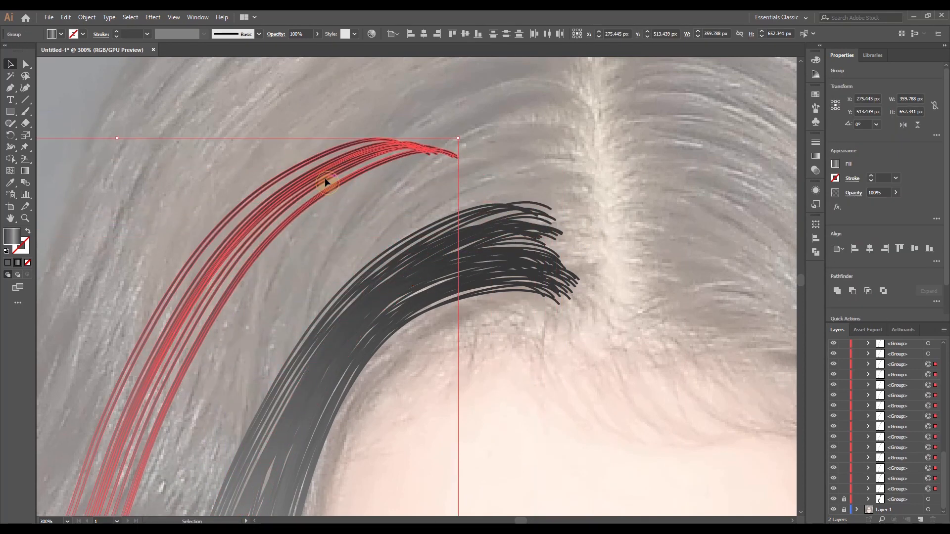
Move the rest of the second lock's strands inward to join the clusters beside the first lock
left_click_drag(325, 178, 434, 209)
left_click(392, 181)
left_click_drag(357, 224, 369, 235)
left_click_drag(396, 200, 425, 208)
left_click(606, 341)
Reposition single strands near the second lock's root to close gaps, then deselect
scroll(608, 343, "down", 4)
scroll(608, 344, "up", 1)
left_click_drag(594, 371, 537, 89)
left_click_drag(384, 429, 334, 404)
left_click(391, 394)
left_click_drag(517, 62, 431, 255)
scroll(451, 158, "up", 4)
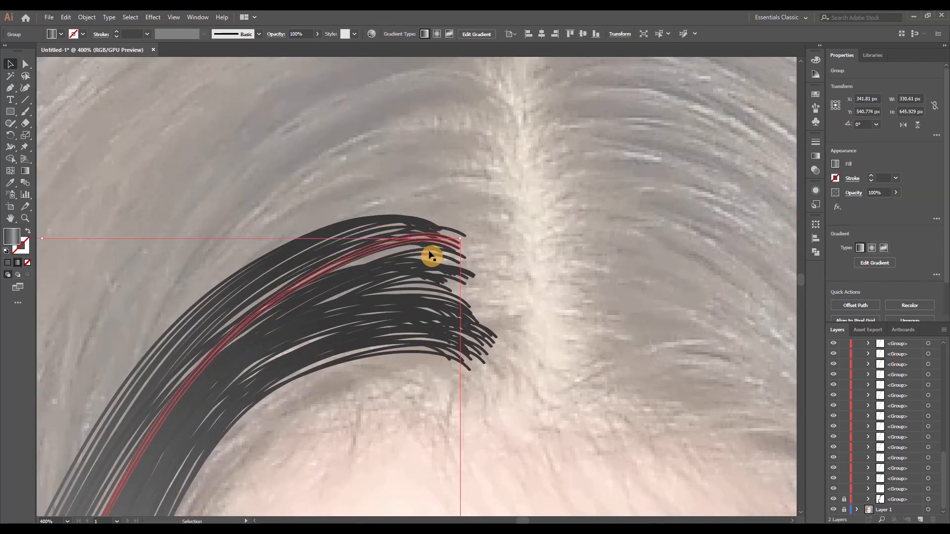
left_click_drag(375, 237, 347, 252)
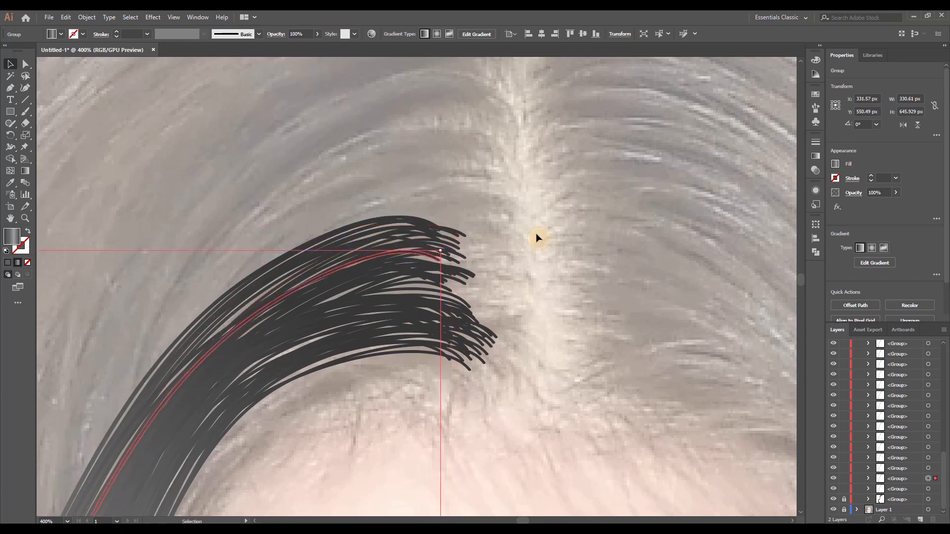
left_click(535, 234)
Group all strands of the second lock and lock the group in Layer 2
scroll(537, 235, "down", 5)
left_click_drag(545, 333, 462, 278)
left_click_drag(346, 227, 462, 342)
key("ctrl+g")
left_click(699, 359)
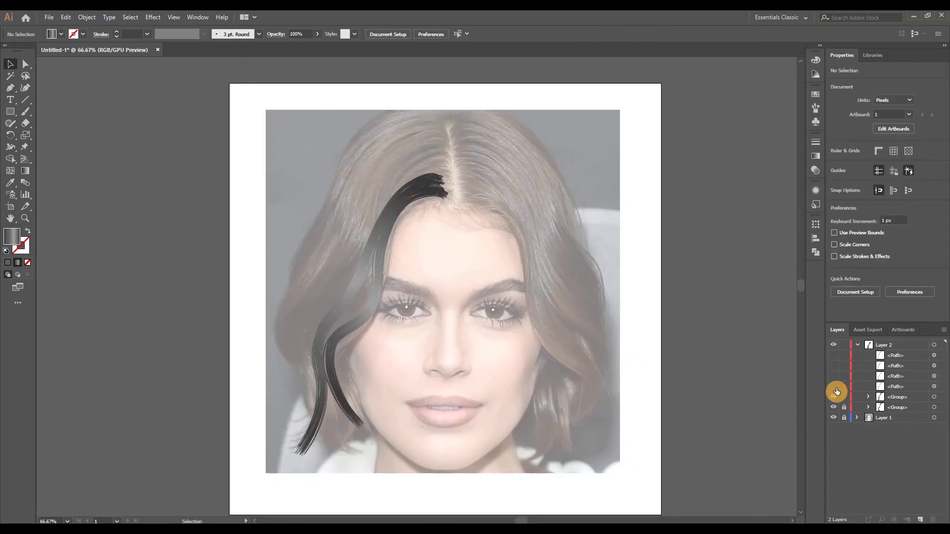
left_click_drag(843, 406, 843, 397)
Show the next hidden strand path in Layer 2, select it and expand its appearance
left_click(934, 388)
left_click(86, 18)
left_click(119, 132)
Smooth the two corner anchors at the third strand's root and adjust their handles into a rounded end
key("a")
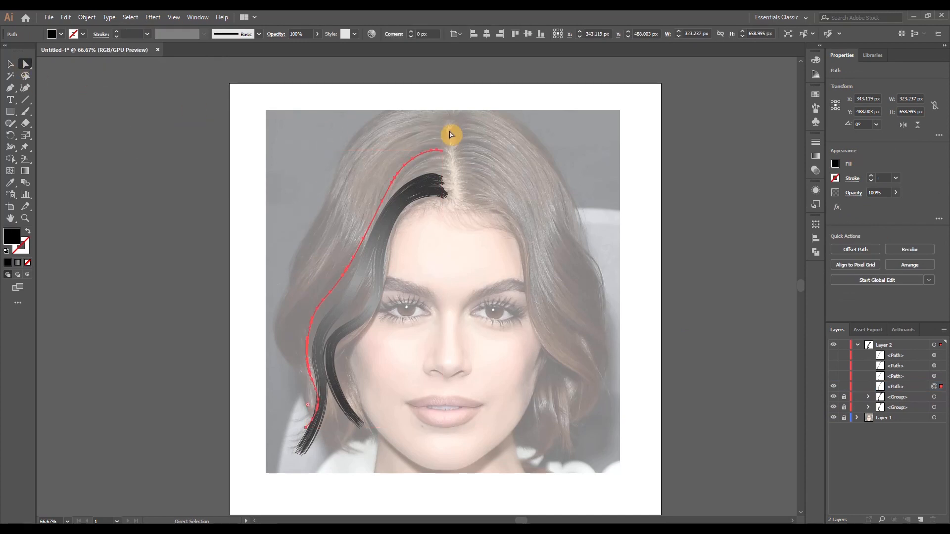
scroll(443, 149, "up", 11)
left_click(444, 272)
left_click(90, 34)
mouse_move(370, 220)
left_mouse_down()
mouse_move(398, 211)
mouse_move(384, 232)
left_mouse_up()
left_click_drag(452, 263, 466, 269)
left_click(439, 278)
left_click(89, 33)
left_click_drag(366, 241, 375, 251)
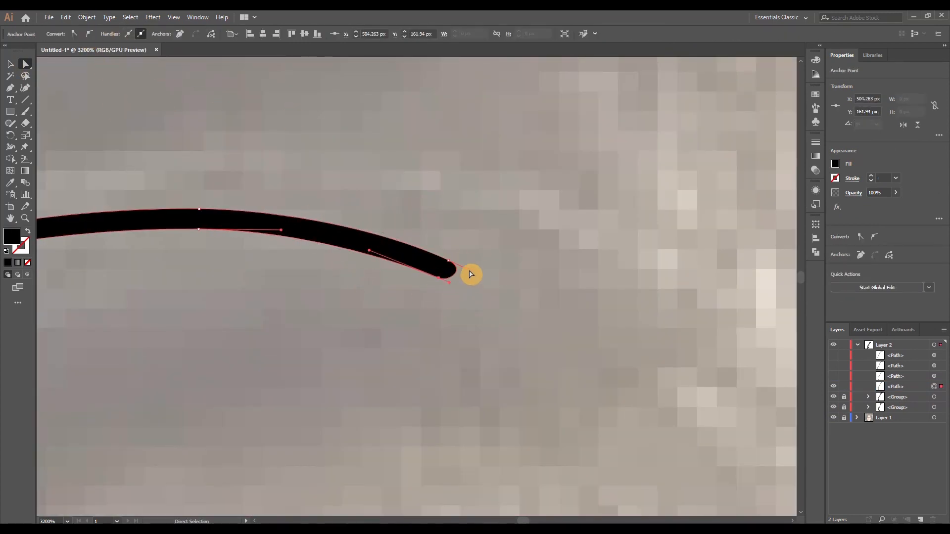
Fill the third strand with a linear black-to-grey gradient, angle it along the hair and position its colour stops
left_click(470, 272)
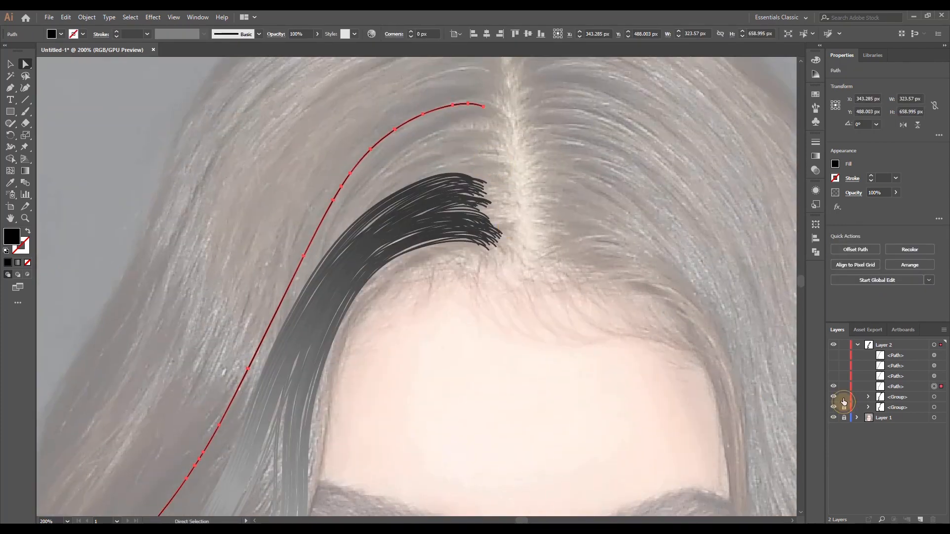
left_click(25, 171)
left_click(400, 227)
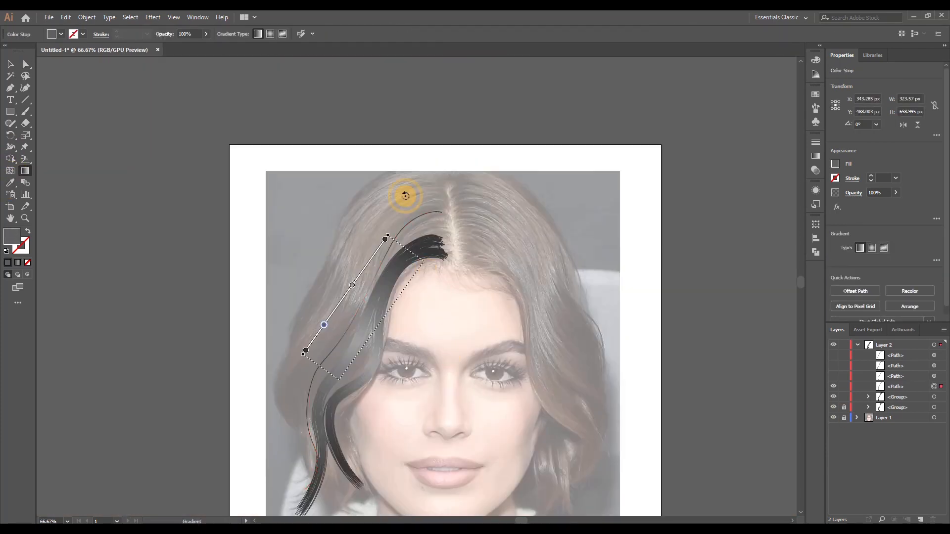
left_click_drag(405, 196, 407, 195)
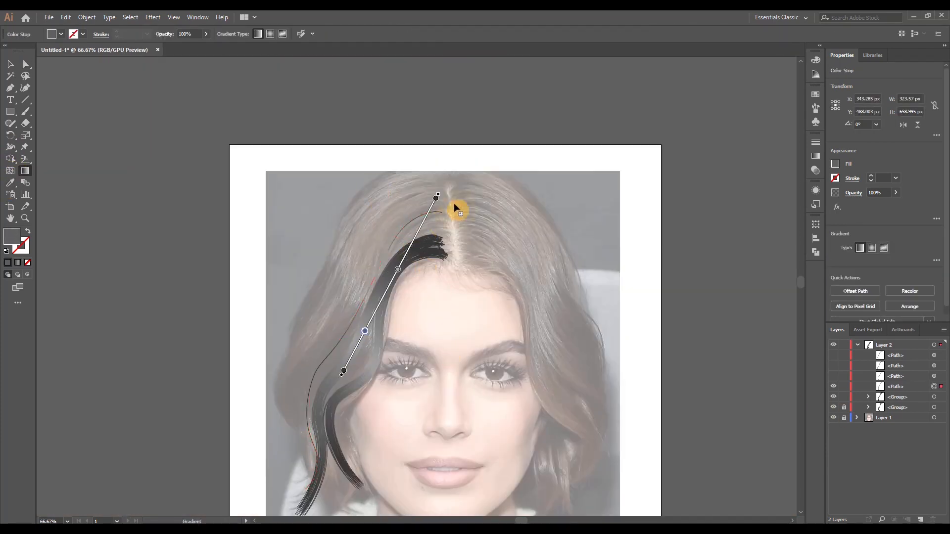
mouse_move(422, 231)
left_mouse_down()
mouse_move(392, 304)
mouse_move(390, 292)
left_mouse_up()
left_click_drag(407, 255, 472, 130)
left_click_drag(425, 219, 386, 291)
left_click_drag(307, 437, 325, 407)
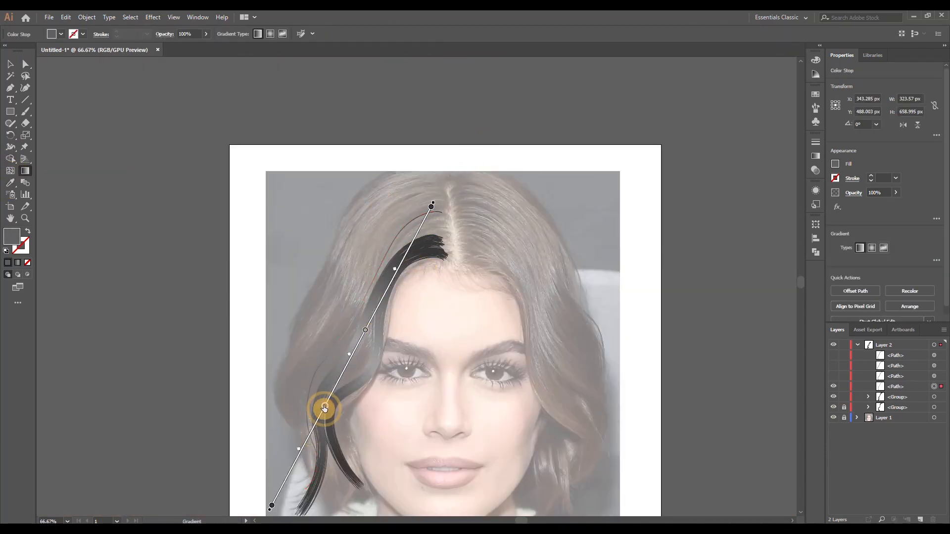
left_click_drag(272, 505, 296, 460)
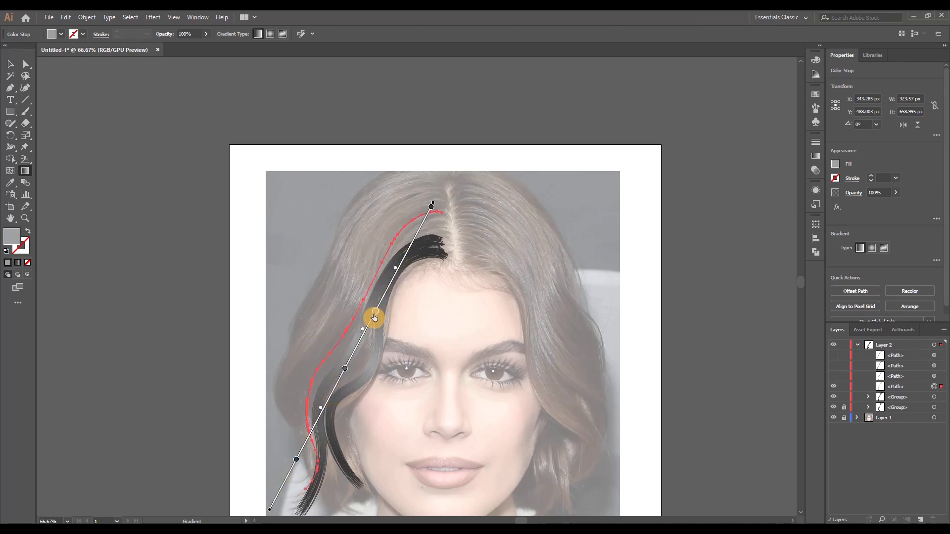
Apply a Transform effect to the third strand with 40 copies, moved -2 px horizontally and -0.5 px vertically, with a slight rotation
left_click(9, 64)
left_click(153, 17)
left_click(292, 129)
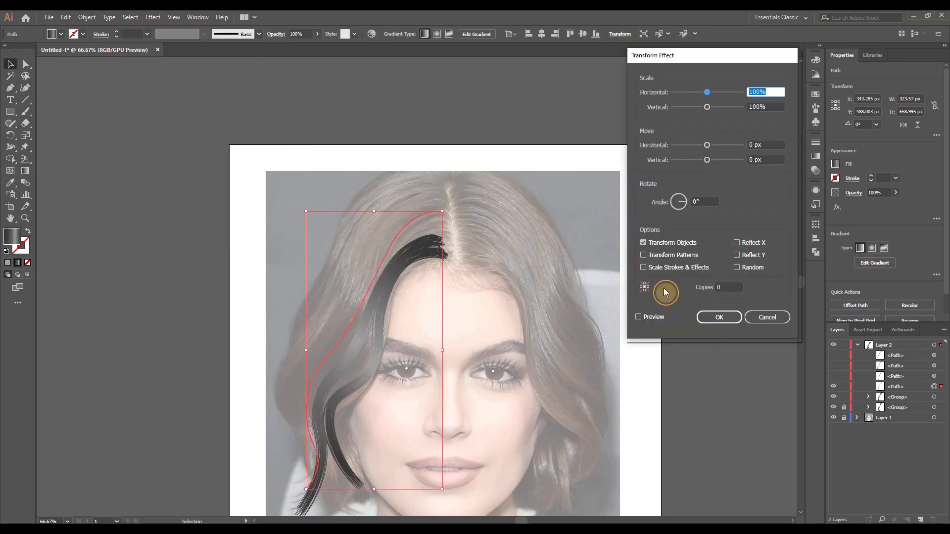
double_click(757, 145)
type("-2")
key("Tab")
type("-0.5")
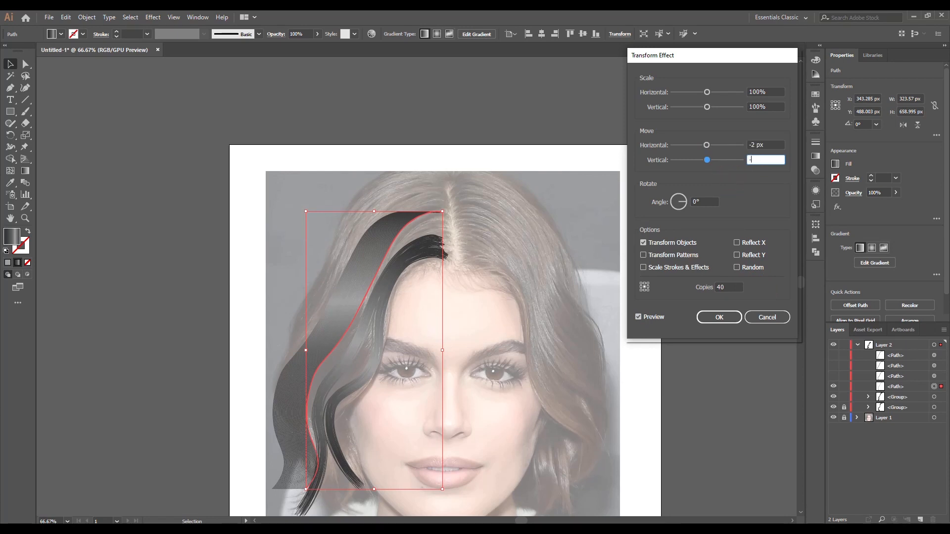
key("Tab")
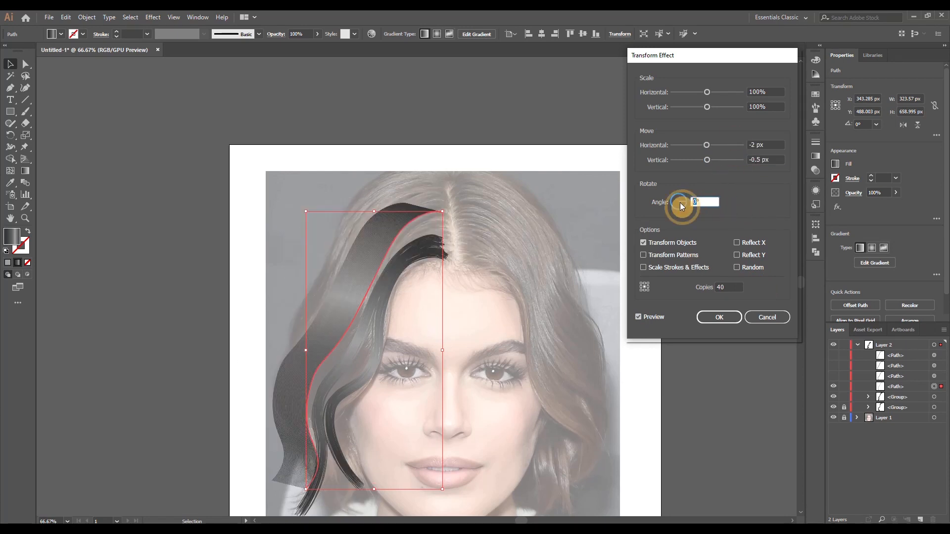
left_click(649, 172)
left_click(719, 317)
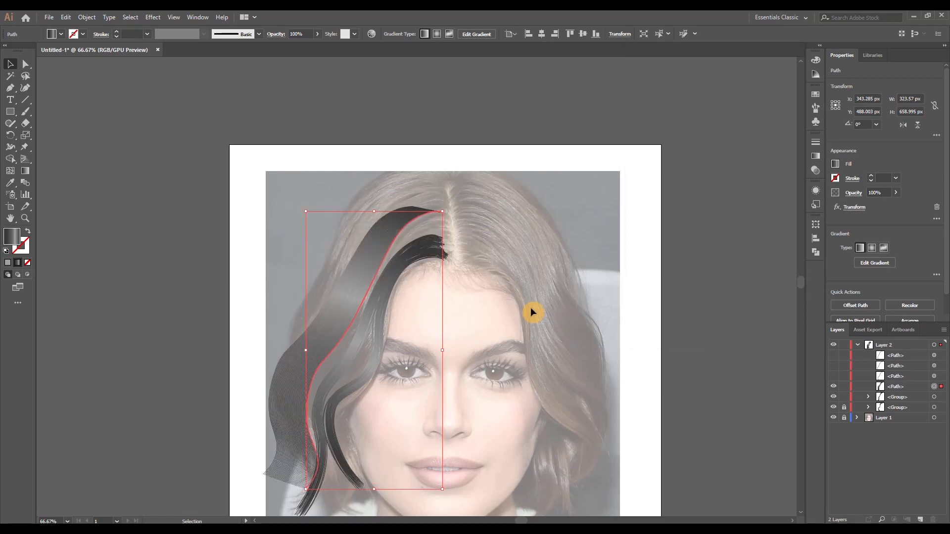
Expand and ungroup the third strand's copies, and scatter them using Transform Each with random moves of -12 px horizontally and 1 px vertically
left_click(86, 17)
left_click(118, 133)
left_click(87, 17)
mouse_move(105, 28)
left_click(250, 101)
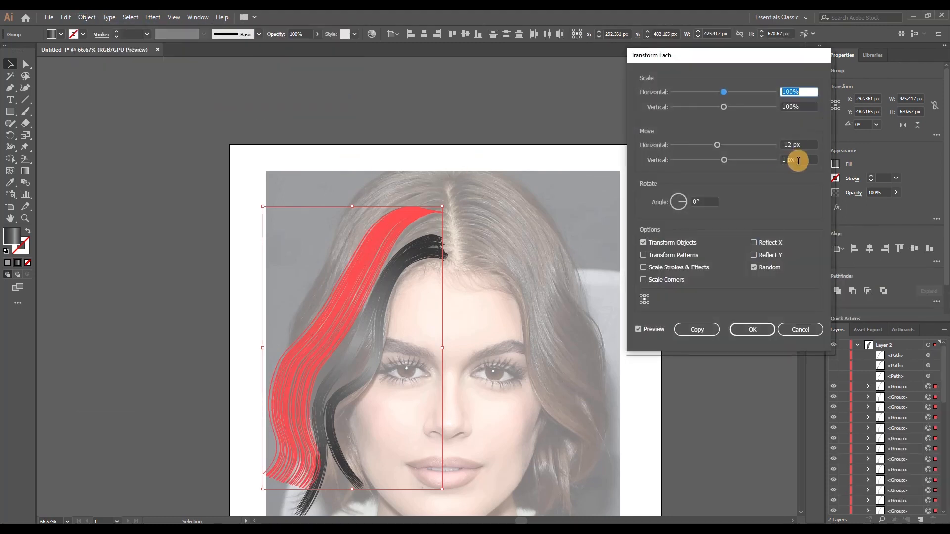
left_click(753, 328)
Reposition strands of the third lock near its root so they gather into a compact bundle at the parting
scroll(414, 218, "up", 4)
left_click(391, 156)
scroll(391, 155, "down", 1)
scroll(493, 198, "down", 3)
left_click_drag(391, 155, 426, 193)
left_click(500, 276)
scroll(473, 175, "up", 5)
left_click(391, 186)
left_click_drag(365, 169, 395, 208)
left_click(394, 257)
left_click_drag(290, 176, 335, 252)
left_click(504, 244)
left_click(500, 254)
left_click_drag(536, 204, 529, 223)
left_click(474, 258)
left_click_drag(415, 223, 409, 246)
left_click(435, 267)
left_click_drag(458, 194, 459, 223)
scroll(463, 278, "down", 5)
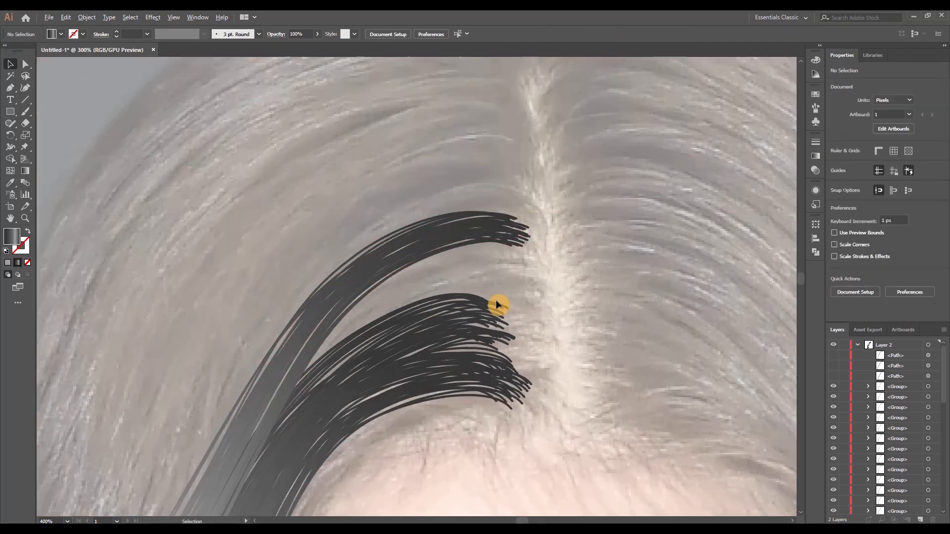
Lock the second lock's group in Layer 2 and group all strands of the third lock
scroll(849, 475, "down", 10)
left_click(845, 487)
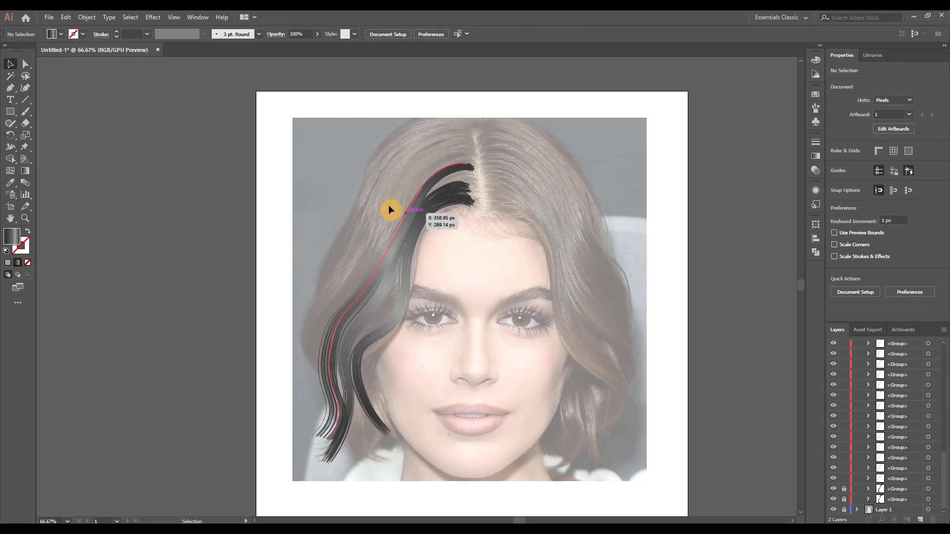
key("ctrl+a")
key("ctrl+g")
left_click(484, 268)
Show the fourth strand's hidden path in Layer 2, select it and expand its appearance
left_click(835, 377)
left_click(934, 376)
scroll(431, 172, "up", 2)
scroll(516, 107, "up", 4)
left_click_drag(517, 107, 493, 283)
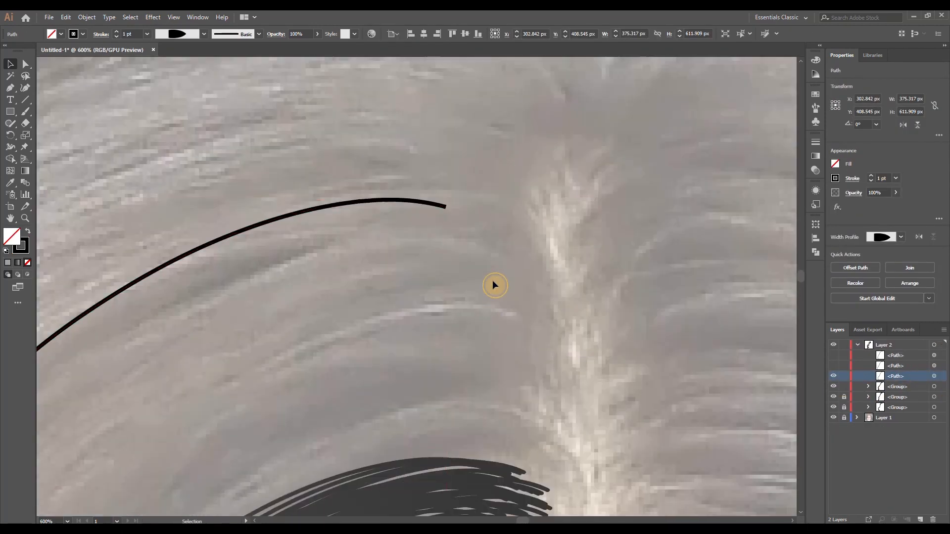
left_click(87, 18)
left_click(119, 133)
Smooth the two corner anchors at the fourth strand's root and adjust their handles into a rounded end
key("a")
scroll(453, 200, "up", 5)
left_click(400, 215)
left_click(89, 34)
left_click_drag(363, 143, 319, 192)
left_click_drag(406, 217, 416, 219)
left_click(394, 234)
left_click(90, 34)
left_click_drag(303, 247, 326, 218)
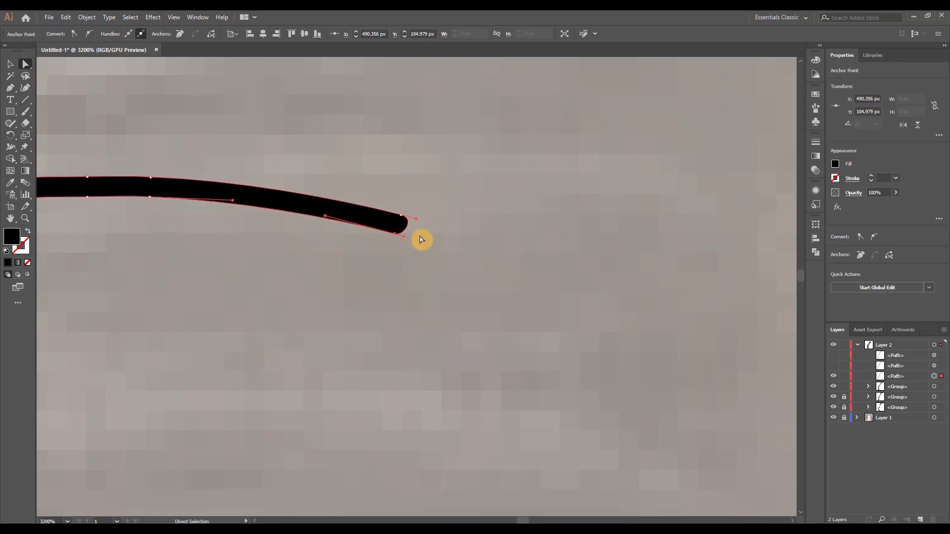
left_click(436, 242)
Copy the third lock's gradient fill onto the fourth strand with the Eyedropper
scroll(465, 249, "down", 8)
left_click(462, 247)
left_click_drag(462, 298, 439, 149)
key("i")
left_click(436, 192)
key("v")
scroll(297, 133, "down", 1)
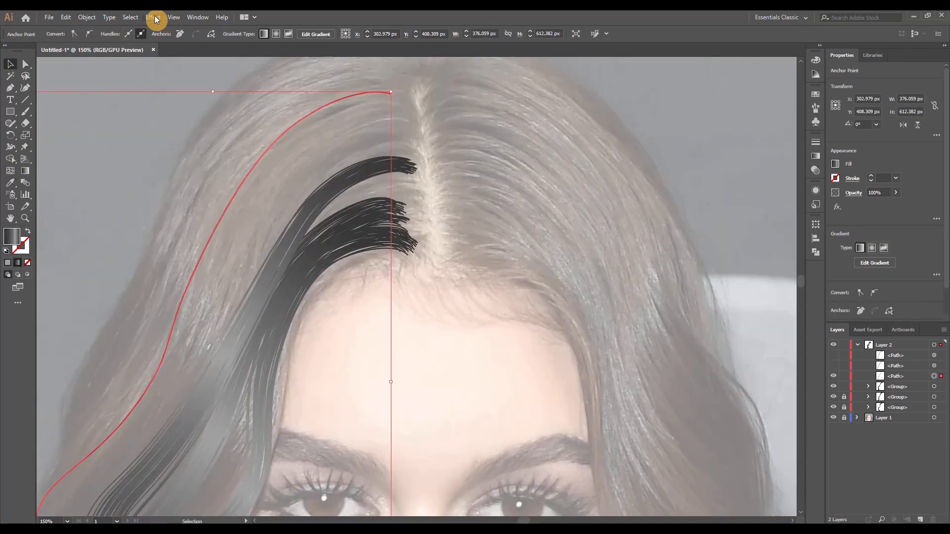
Realign the fourth strand's gradient diagonally along its length, adjust the colour stops and deselect
left_click(174, 18)
left_click(27, 172)
scroll(289, 222, "down", 2)
mouse_move(338, 293)
left_mouse_down()
mouse_move(341, 166)
mouse_move(242, 144)
left_mouse_up()
mouse_move(229, 164)
left_mouse_down()
mouse_move(268, 266)
mouse_move(253, 261)
left_mouse_up()
mouse_move(264, 237)
left_mouse_down()
mouse_move(307, 130)
mouse_move(285, 197)
mouse_move(304, 166)
left_mouse_up()
mouse_move(274, 241)
left_mouse_down()
mouse_move(291, 217)
mouse_move(281, 218)
left_mouse_up()
left_click(357, 179, "ctrl")
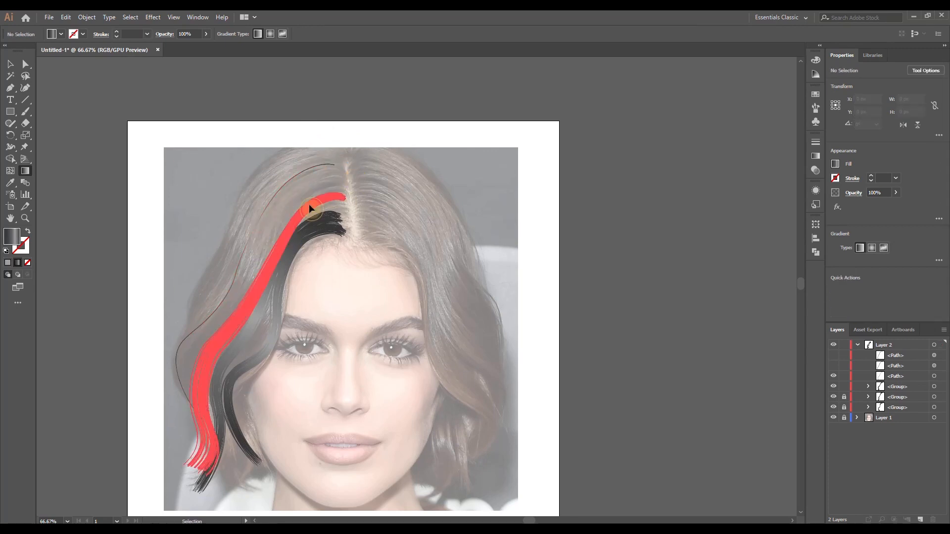
Select the third lock and move its last gradient midpoint to 27.65%
left_click(309, 207, "ctrl")
left_click(835, 165)
left_click(815, 256)
left_click(785, 221)
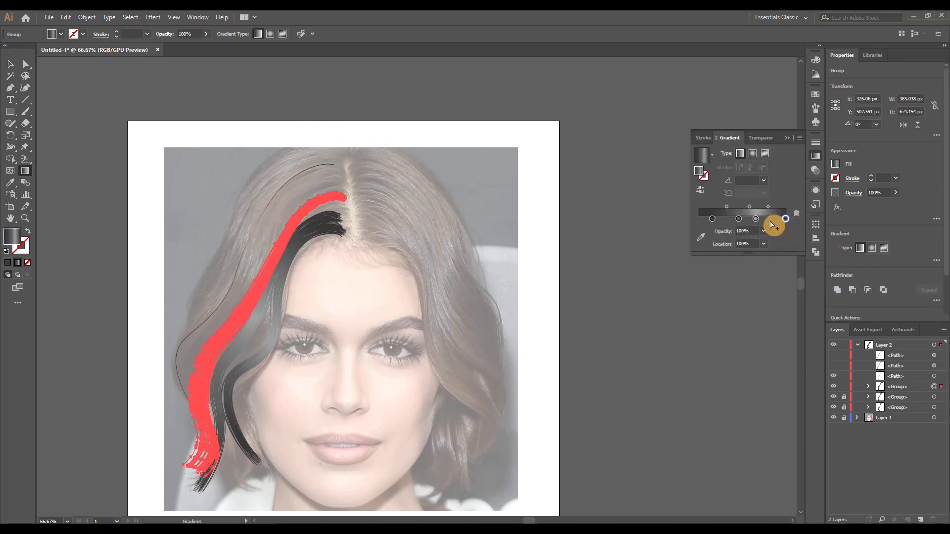
left_click_drag(768, 208, 765, 211)
left_click(531, 212, "ctrl")
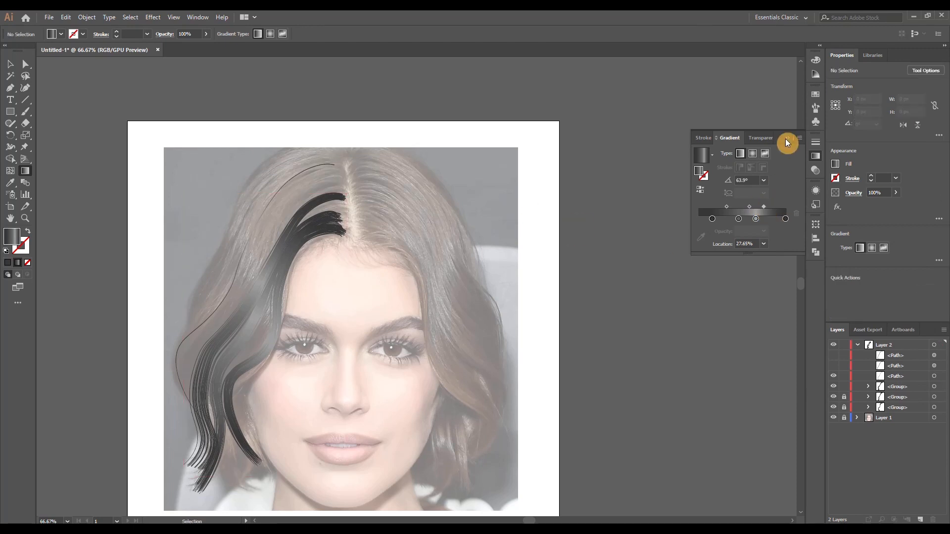
left_click(787, 139)
Apply a Transform effect to the fourth strand with 40 copies, moved -2 px horizontally and -1 px vertically
left_click(278, 195, "ctrl")
scroll(377, 224, "left", 8)
left_click(158, 18)
left_click(280, 123)
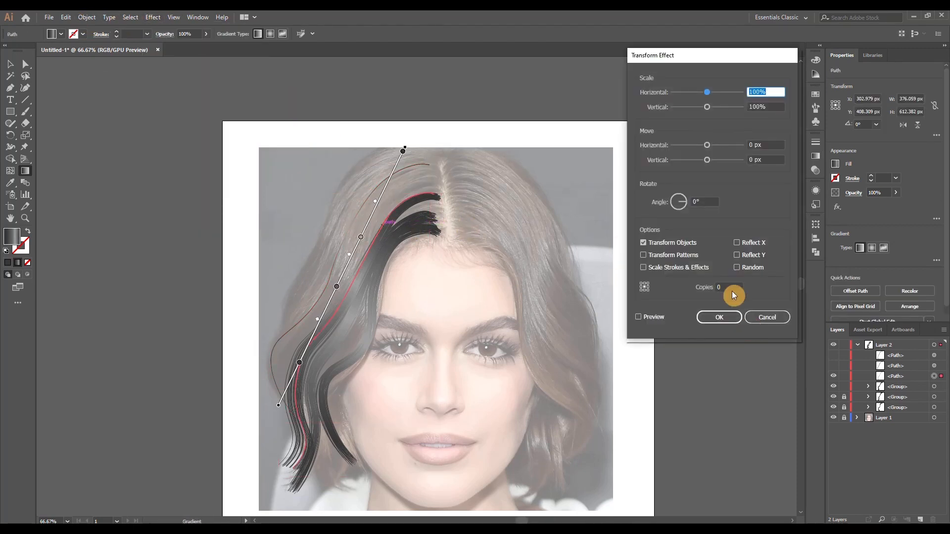
left_click(638, 316)
left_click(764, 144)
key("Down")
key("Down")
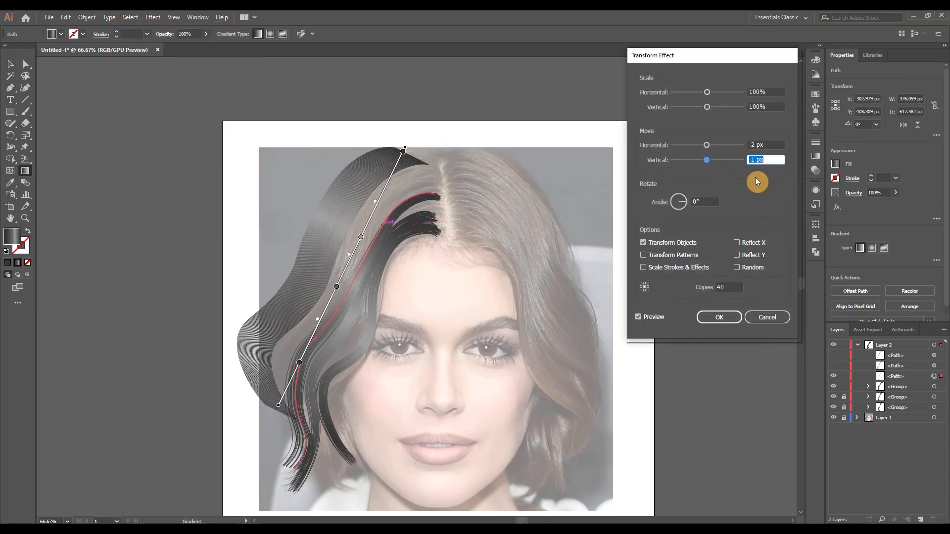
key("Return")
Expand and ungroup the fourth strand's copies, and randomize them using Transform Each with moves of -12 px horizontally and 1 px vertically
left_click(86, 17)
left_click(134, 146)
key("v")
left_click(346, 185)
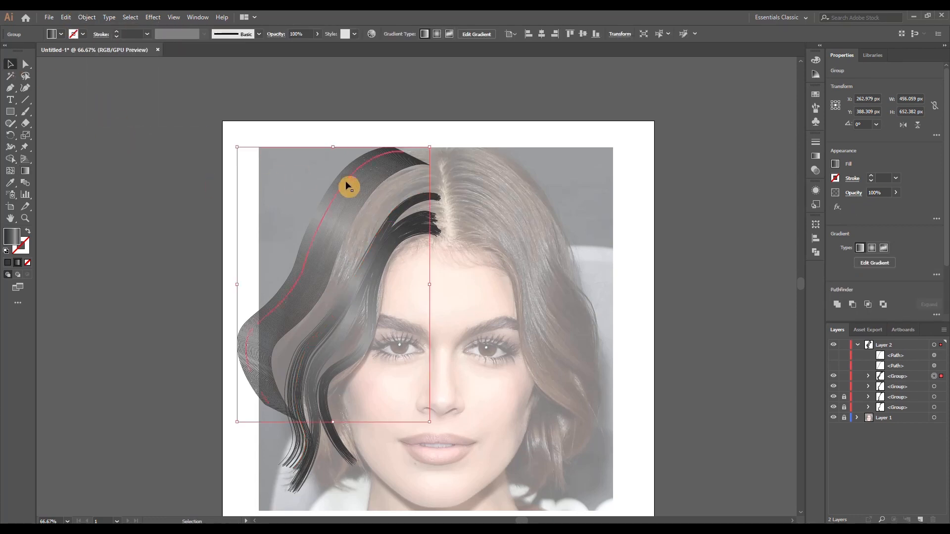
left_click(87, 17)
left_click(249, 100)
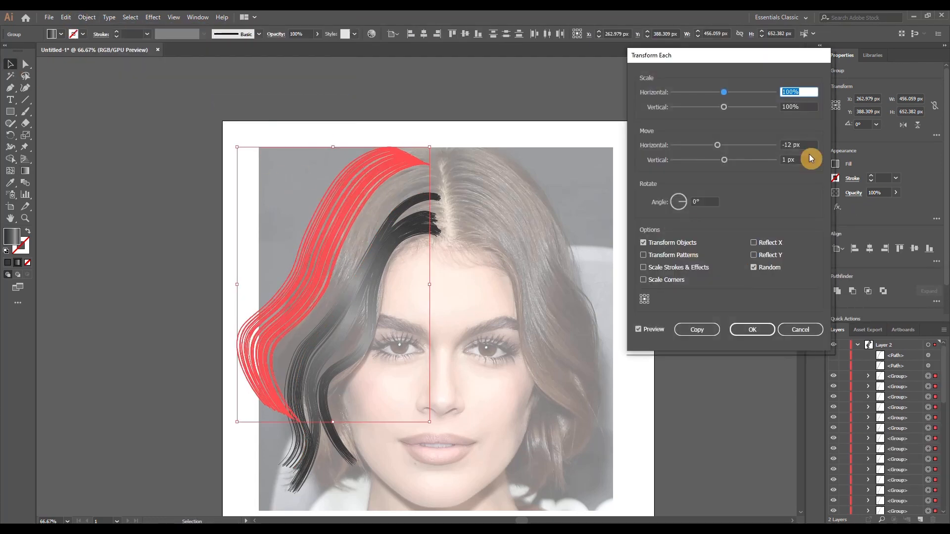
left_click(807, 147)
left_click(746, 329)
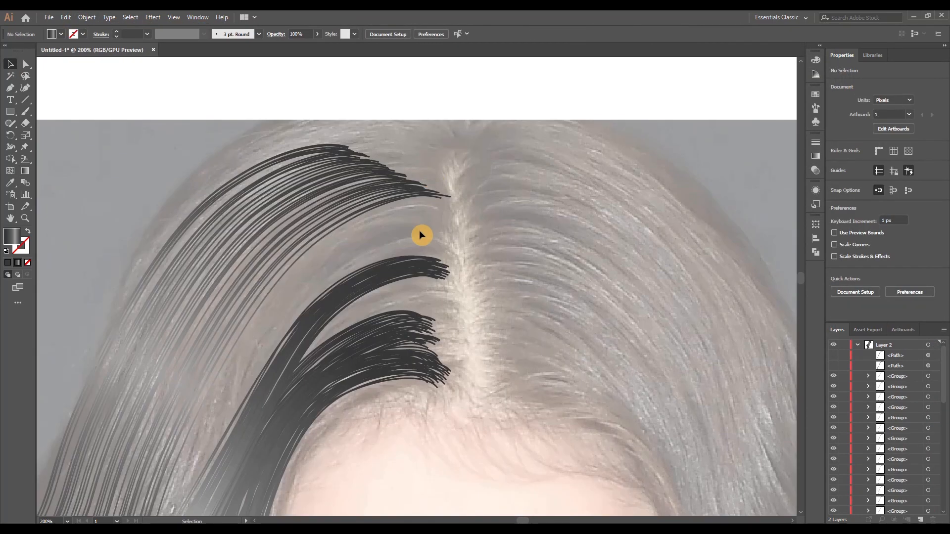
Move strands of the fourth lock inward so their roots line up along the parting
left_click_drag(431, 195, 426, 209)
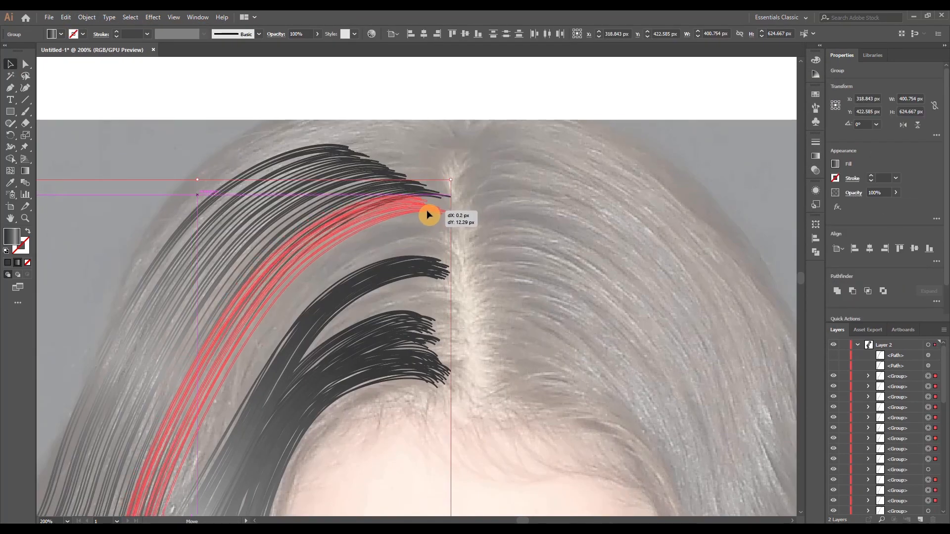
left_click_drag(284, 161, 372, 208)
left_click_drag(424, 189, 436, 201)
left_click_drag(293, 172, 355, 200)
left_click_drag(324, 183, 362, 192)
left_click_drag(435, 195, 437, 191)
left_click_drag(327, 190, 351, 186)
left_click_drag(438, 215, 431, 207)
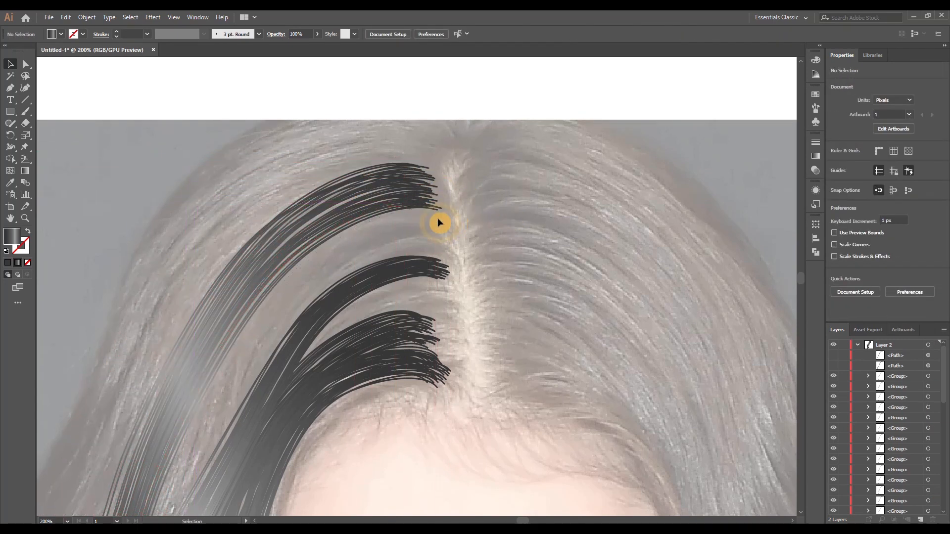
Select all strands of the fourth lock and group them
scroll(438, 220, "down", 3)
left_click_drag(352, 194, 415, 233)
key("ctrl+g")
Show the fifth strand's hidden path in Layer 2, select it and expand its appearance
left_click(834, 365)
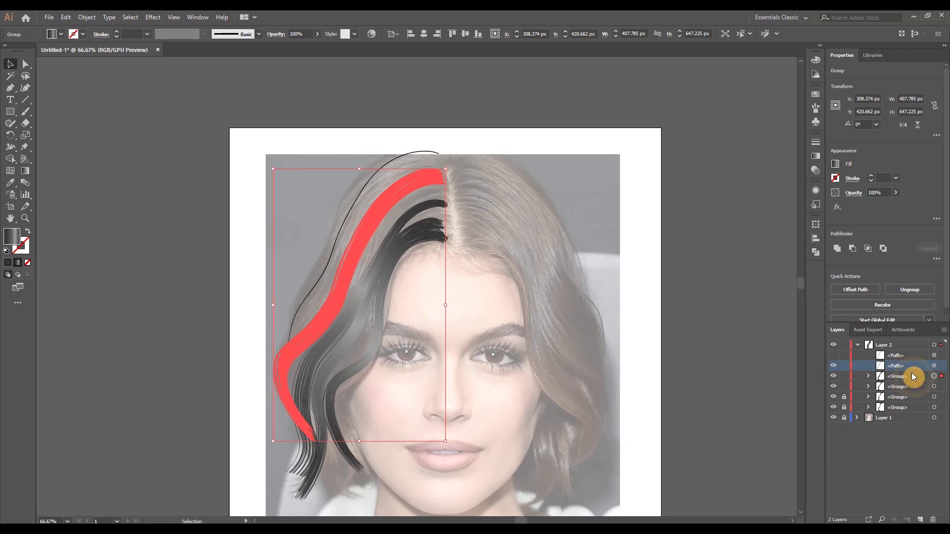
left_click(934, 366)
left_click(86, 18)
left_click(114, 134)
Apply the grey linear gradient to the fifth strand and angle it diagonally along the strand
key("g")
left_click(424, 282)
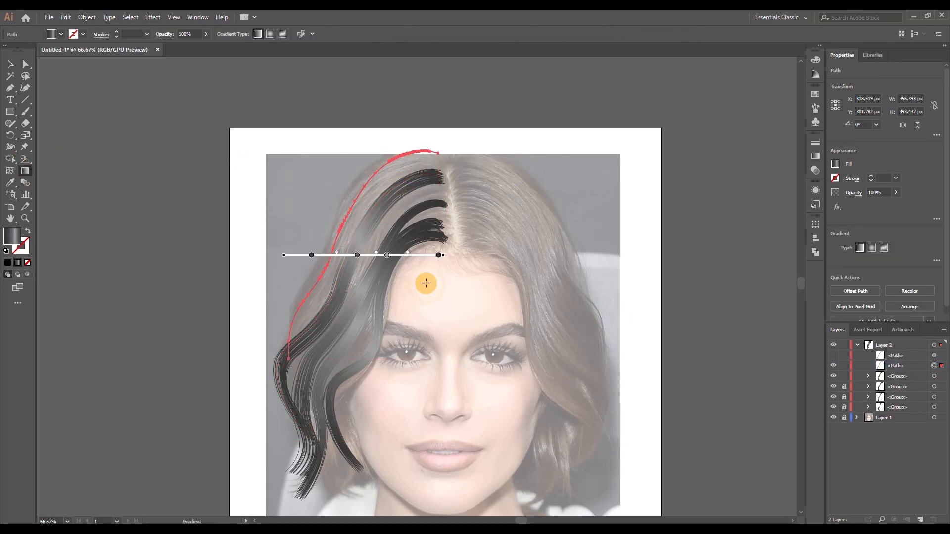
mouse_move(322, 284)
left_mouse_down()
mouse_move(397, 147)
mouse_move(400, 295)
mouse_move(347, 263)
left_mouse_up()
scroll(472, 77, "up", 1)
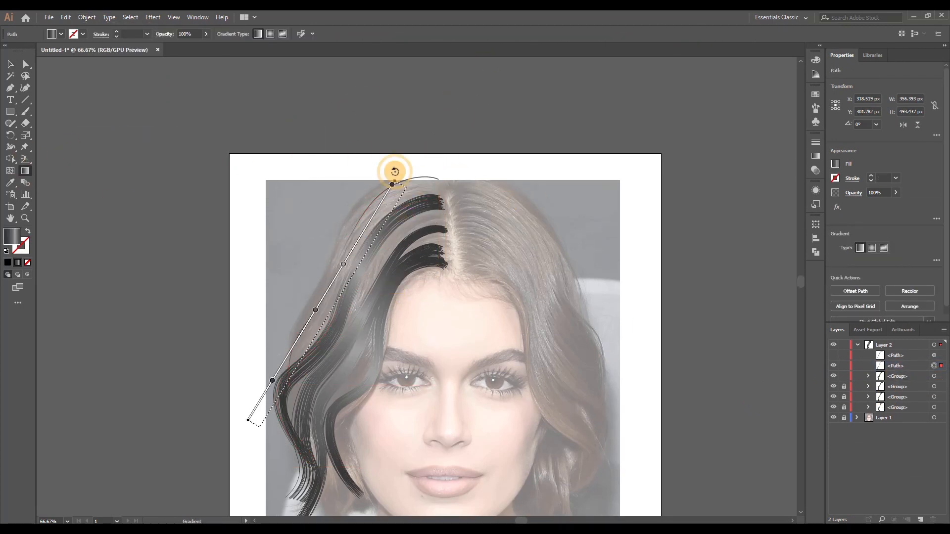
left_click_drag(394, 175, 408, 173)
Apply a Transform effect to the fifth strand with 40 copies, moved -2 px horizontally and -1 px vertically
left_click(153, 17)
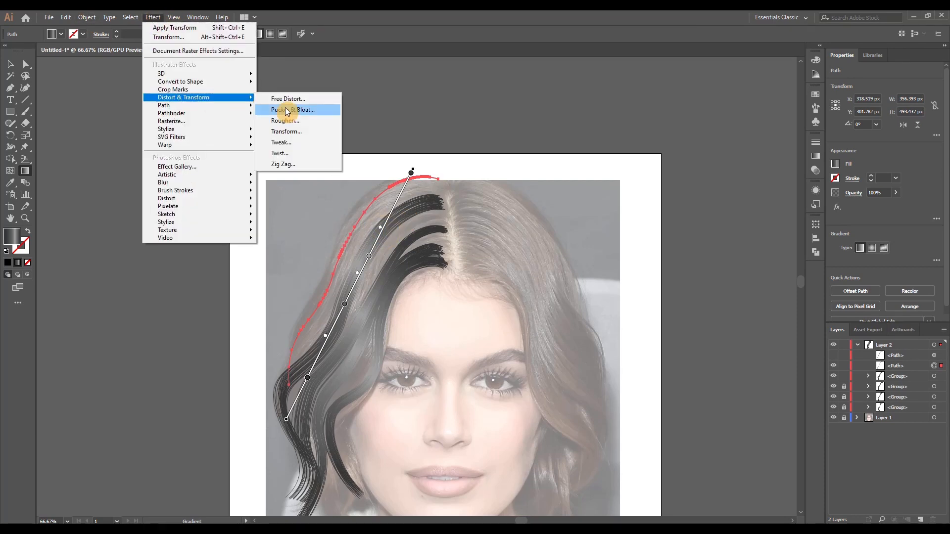
left_click(297, 131)
key("Down")
key("Down")
left_click(767, 159)
key("Down")
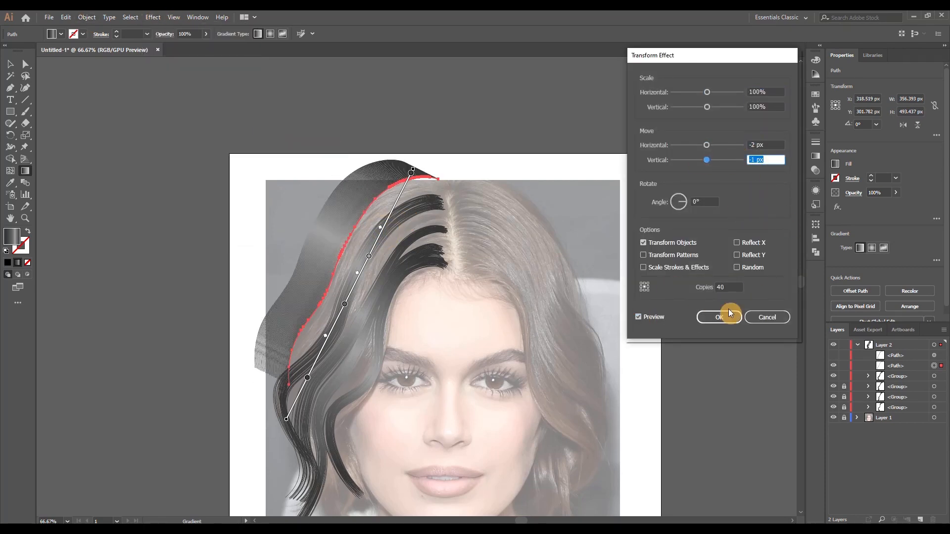
left_click(728, 315)
Expand the fifth strand's copies, ungroup them and randomize their positions with Transform Each
left_click(87, 19)
left_click(120, 134)
left_click(85, 21)
left_click(106, 65)
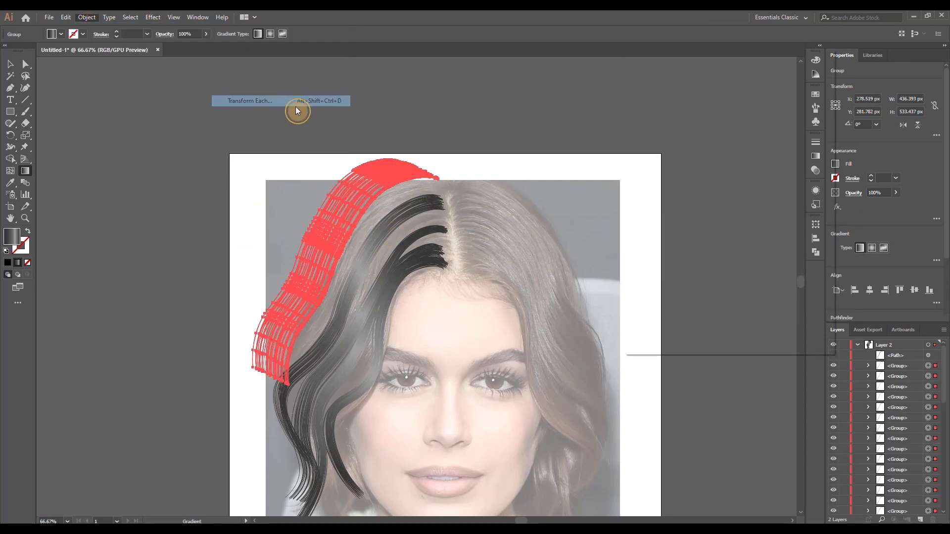
Move the fifth lock's scattered strands inward toward the parting at the crown
left_click(10, 64)
scroll(381, 208, "up", 3)
left_click_drag(377, 144, 385, 168)
left_click(342, 82)
left_click_drag(365, 96, 388, 86)
left_click(531, 77)
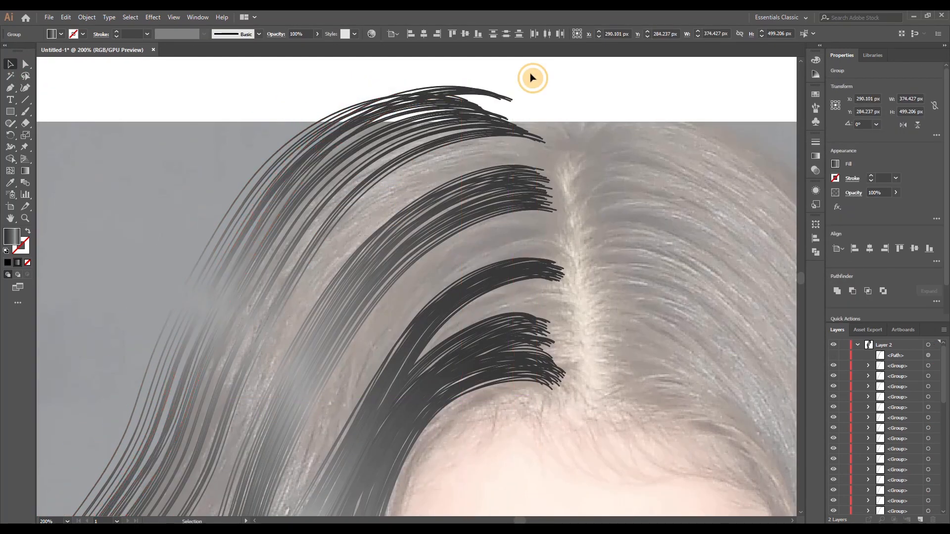
left_click_drag(451, 113, 489, 111)
left_click(532, 82)
left_click_drag(341, 134, 536, 120)
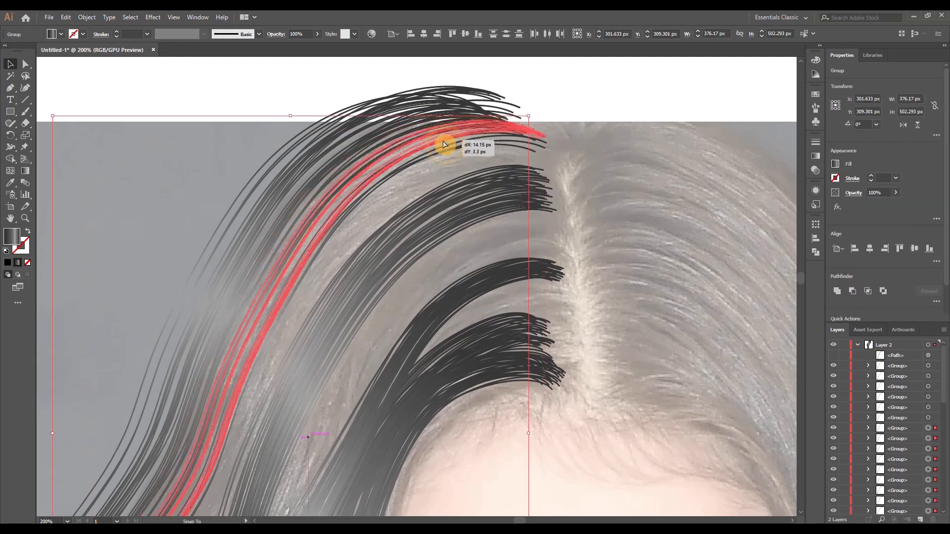
left_click(414, 128)
left_click_drag(396, 139, 315, 198)
left_click(403, 203)
scroll(406, 154, "down", 3)
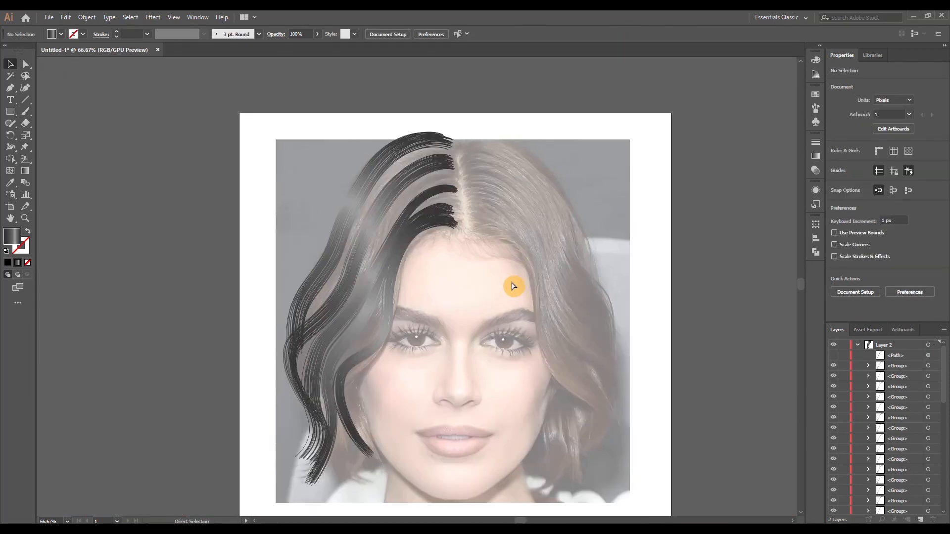
Fine-tune the outer strands at the fifth lock's root and delete stray pieces away from the lock
scroll(513, 287, "right", 1)
scroll(442, 164, "up", 2)
left_click_drag(366, 80, 432, 136)
left_click_drag(361, 113, 369, 128)
left_click(452, 148)
scroll(451, 193, "down", 3)
left_click_drag(549, 367, 609, 460)
key("Delete")
scroll(899, 429, "down", 10)
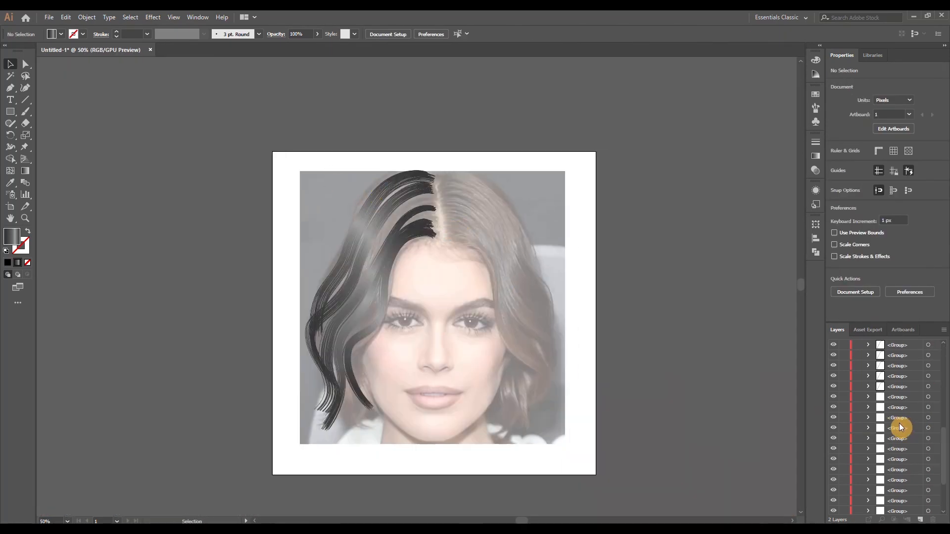
Group the fifth lock's strands and trace a sixth strand from the crown along the hair's outer edge
left_click_drag(363, 167, 407, 202)
key("ctrl+g")
left_click(940, 356)
scroll(437, 240, "up", 1)
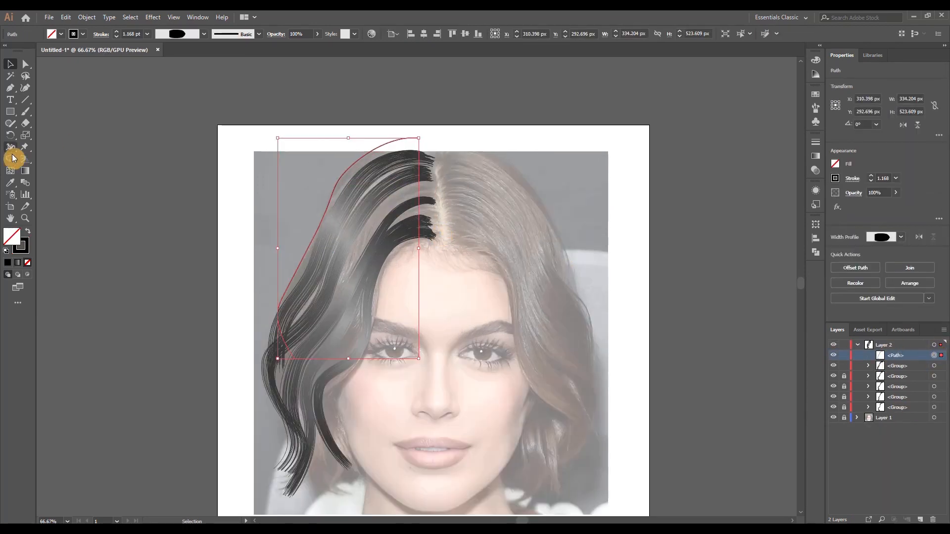
Expand the sixth strand's appearance and give it the same gradient fill as the existing strands
left_click(11, 182)
scroll(408, 206, "up", 2)
left_click(328, 99)
key("ctrl+z")
left_click(87, 17)
left_click(117, 134)
Round off the corner anchor points at the sixth strand's root end
left_click(25, 65)
scroll(426, 144, "up", 8)
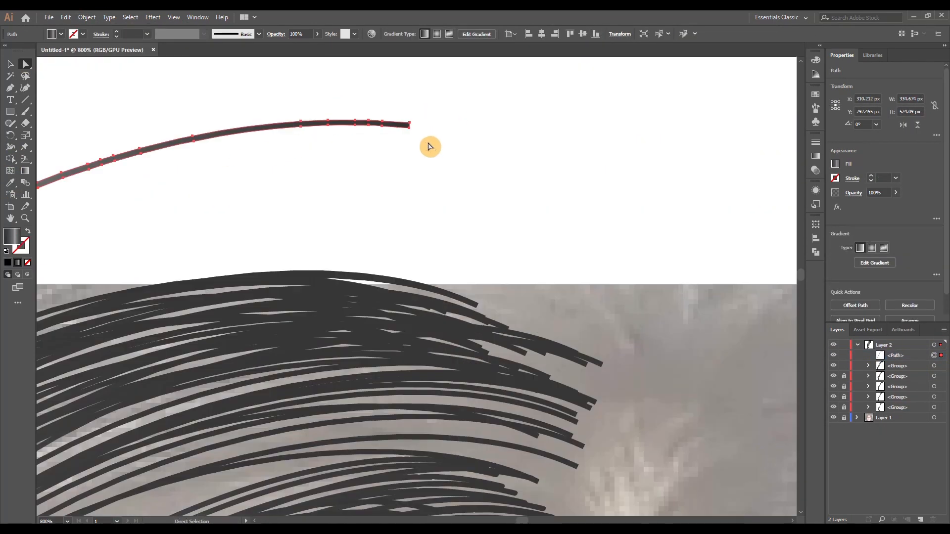
left_click_drag(434, 162, 367, 174)
left_click(90, 34)
left_click(375, 135)
left_click(386, 149)
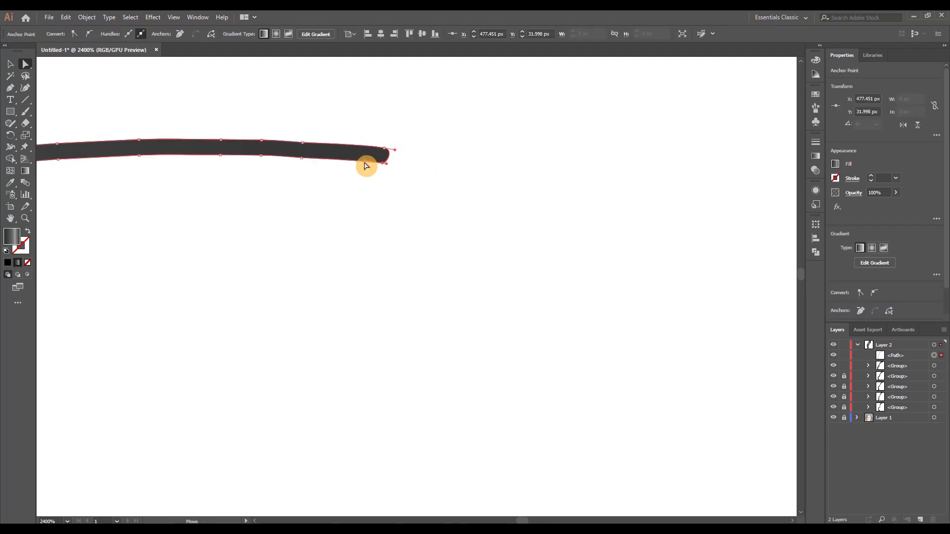
left_click(405, 220)
scroll(405, 223, "down", 9)
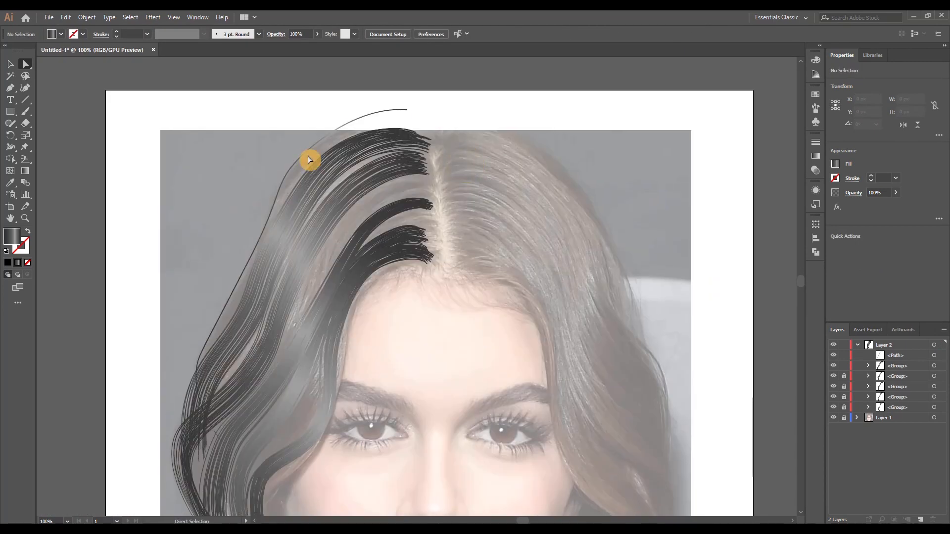
Run the gradient diagonally along the sixth strand and adjust its stops to match the neighbouring locks' highlight
left_click(308, 152)
key("g")
left_click_drag(281, 306, 345, 97)
scroll(327, 154, "up", 1)
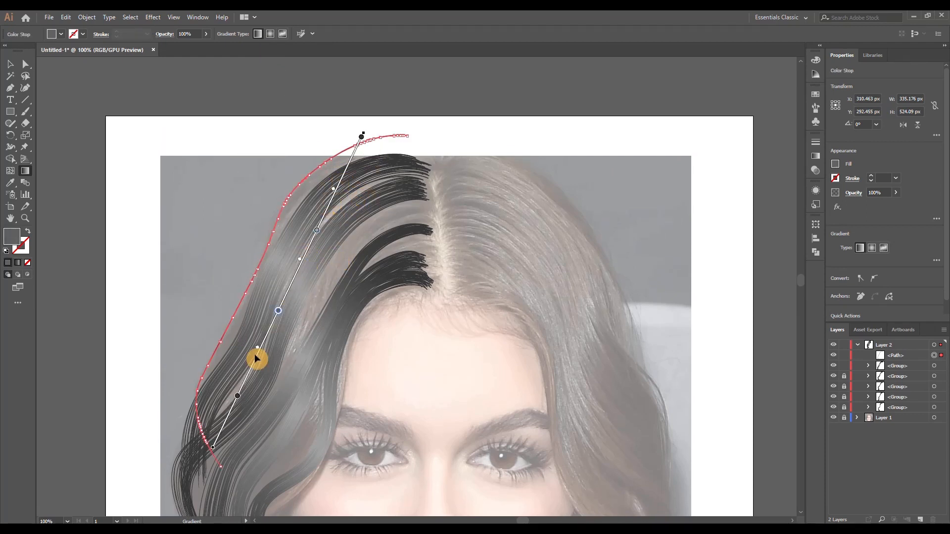
Apply a Transform effect to the sixth strand with 40 copies, moved -2 px horizontally and -0.5 px vertically
left_click(156, 17)
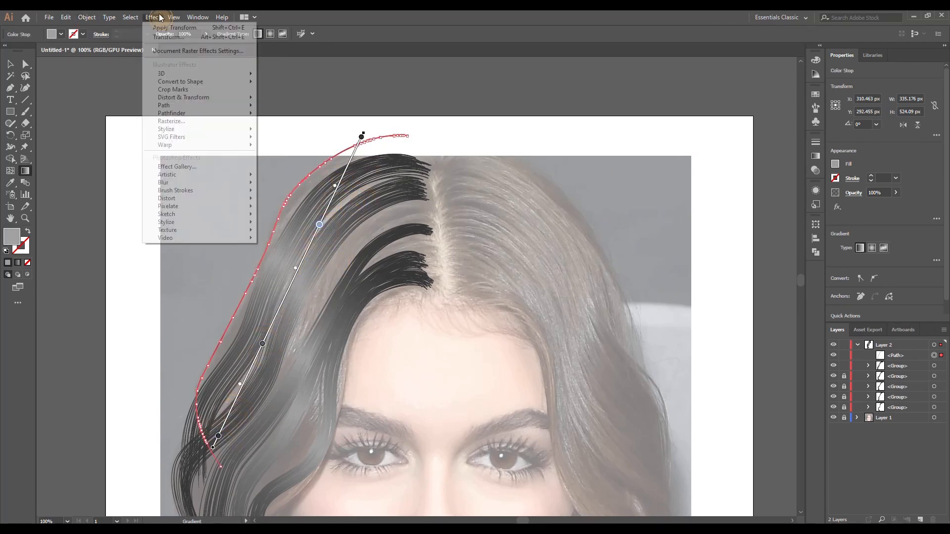
mouse_move(175, 98)
left_click(275, 125)
key("Up")
left_click(653, 315)
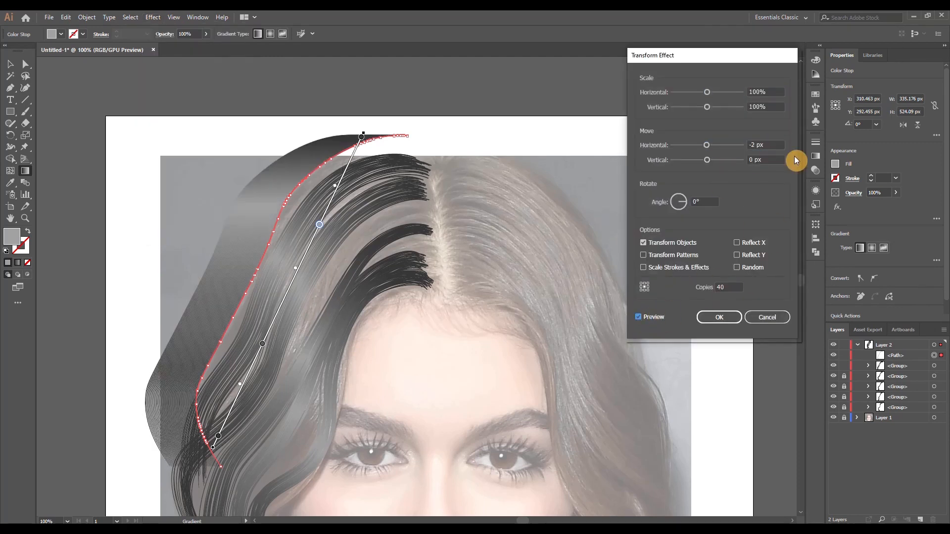
left_click_drag(774, 160, 736, 175)
key("Down")
key("Up")
key("Up")
key("Down")
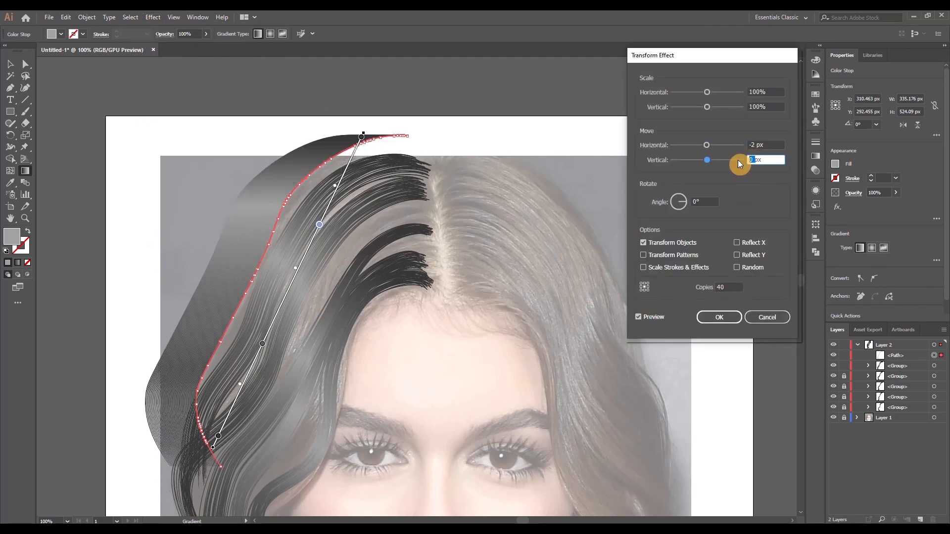
left_click(706, 203)
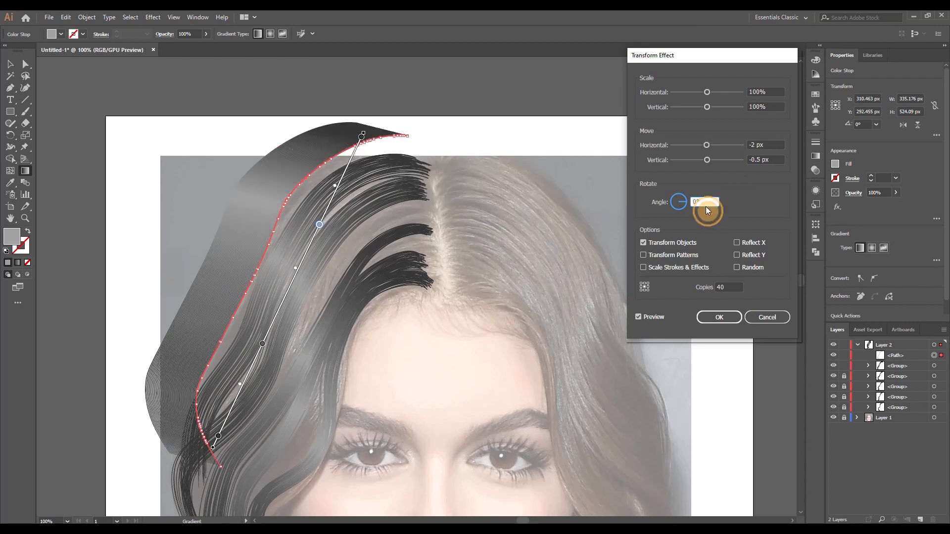
key("Tab")
left_click(733, 319)
Expand the sixth strand's copies, ungroup them and randomize their positions with Transform Each
left_click(87, 18)
left_click(120, 134)
left_click(87, 18)
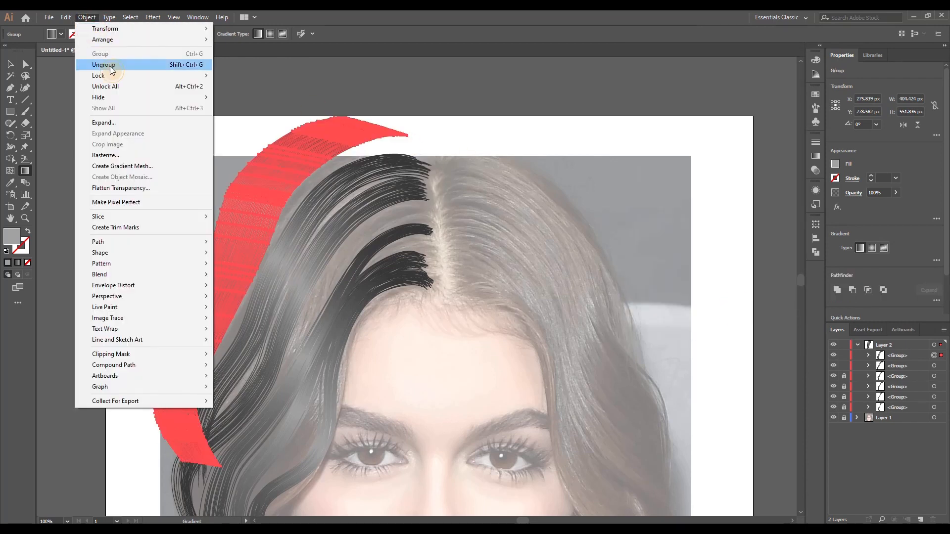
left_click(110, 65)
left_click(87, 17)
mouse_move(157, 28)
left_click(250, 101)
left_click(751, 328)
Delete a stray outer strand and move the sixth lock's scattered strands inward toward the crown parting
left_click(10, 64)
left_click(228, 80)
scroll(288, 148, "up", 2)
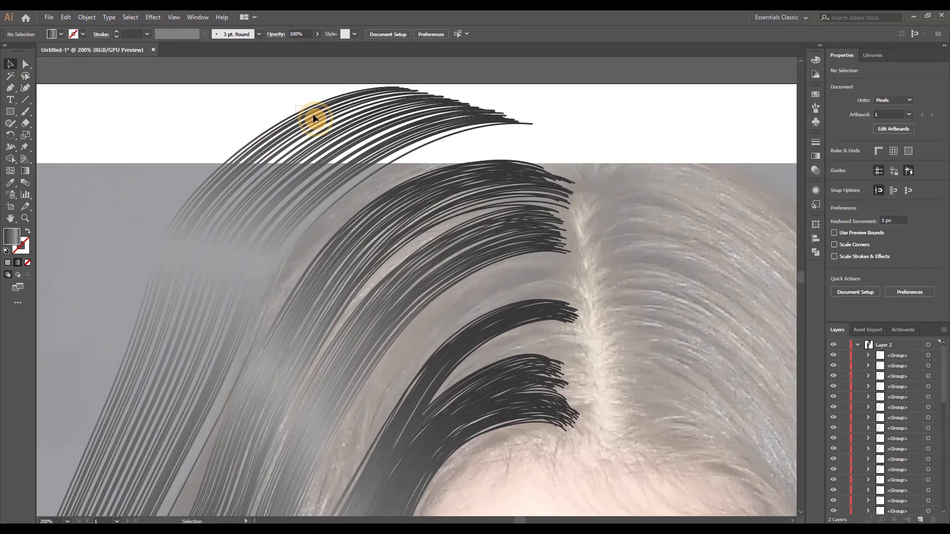
left_click(313, 117)
key("Delete")
left_click_drag(345, 102, 454, 149)
scroll(899, 413, "down", 10)
left_click_drag(237, 108, 292, 144)
left_click_drag(286, 145, 373, 179)
left_click_drag(267, 111, 310, 143)
left_click_drag(416, 113, 454, 173)
Reposition the sixth lock's outer strands along its length so they sit closer to the fifth lock
left_click(431, 118)
scroll(469, 258, "down", 3)
left_click_drag(498, 452, 493, 457)
left_click_drag(419, 262, 438, 249)
left_click(487, 204)
scroll(488, 203, "up", 3)
left_click_drag(279, 296, 317, 309)
left_click_drag(249, 277, 280, 298)
mouse_move(279, 298)
left_mouse_down()
mouse_move(305, 305)
mouse_move(279, 313)
left_mouse_up()
left_click_drag(277, 313, 305, 336)
left_click_drag(306, 262, 334, 281)
left_click_drag(333, 280, 339, 284)
left_click_drag(396, 252, 399, 255)
left_click(405, 237)
Fine-tune individual strands at the sixth lock's root and group the whole lock
scroll(405, 237, "up", 2)
left_click(562, 223)
left_click(553, 221)
left_click_drag(580, 220, 613, 278)
left_click(573, 231)
left_click(594, 229)
left_click(568, 227)
left_click(624, 266)
left_click(626, 289)
scroll(625, 247, "down", 4)
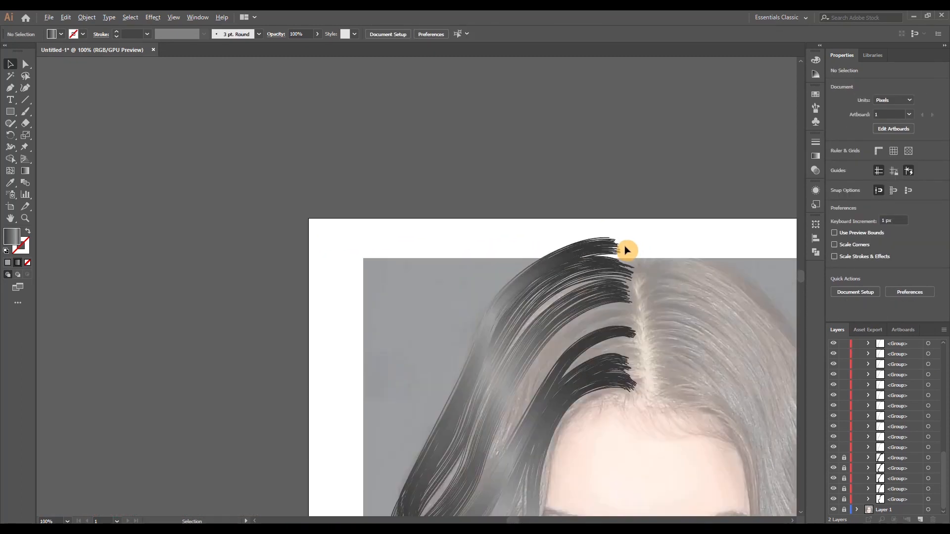
left_click_drag(678, 436, 525, 263)
scroll(525, 263, "down", 1)
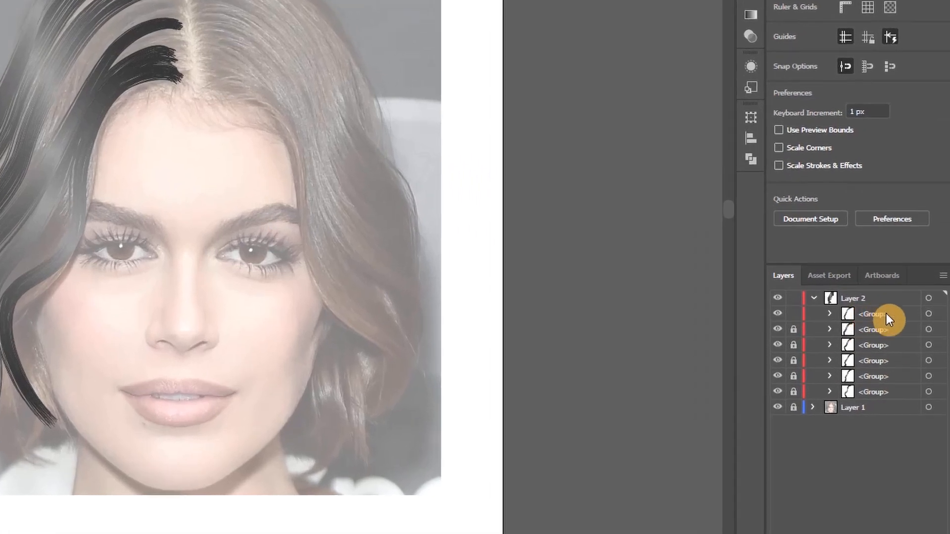
Rename the four lowest lock groups 1, 2, 3 and 4, starting from the bottom of the layer
double_click(876, 392)
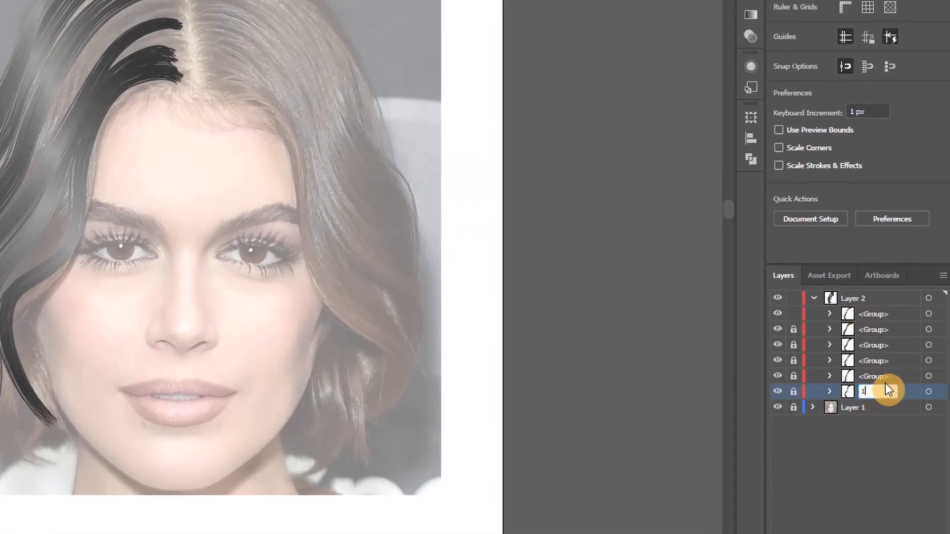
double_click(884, 377)
type("2")
double_click(884, 362)
type("3")
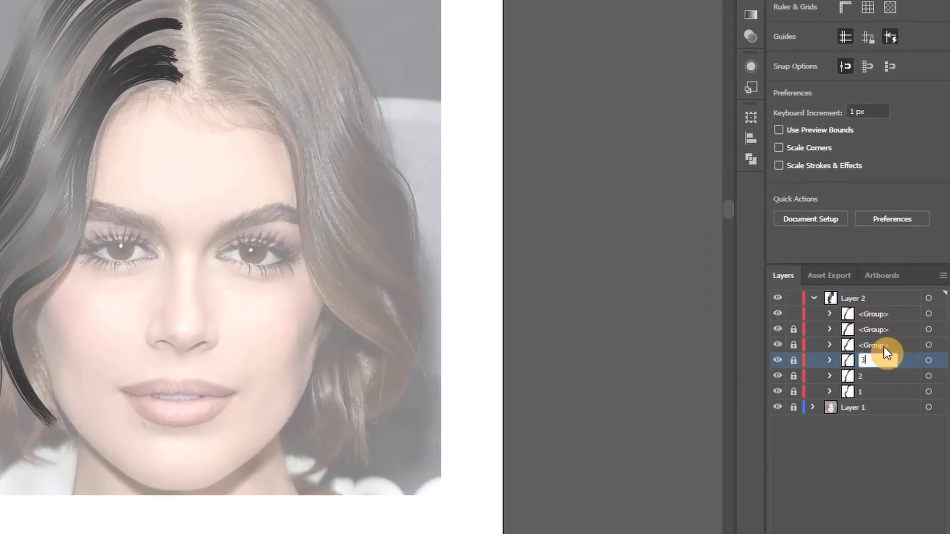
double_click(884, 347)
type("4")
key("Return")
double_click(881, 340)
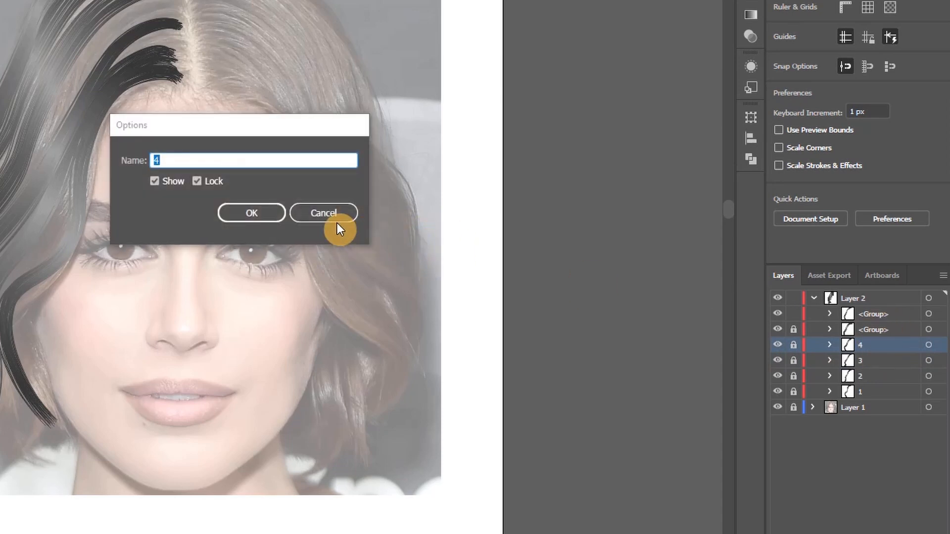
left_click(329, 216)
Rename the two remaining lock groups 5 and 6
left_click(887, 327)
type("5")
double_click(871, 315)
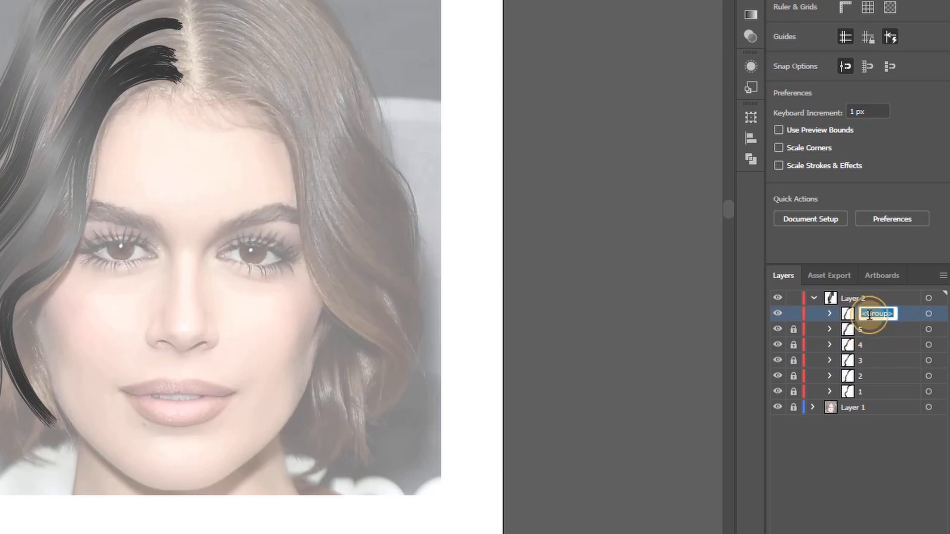
type("6")
key("Return")
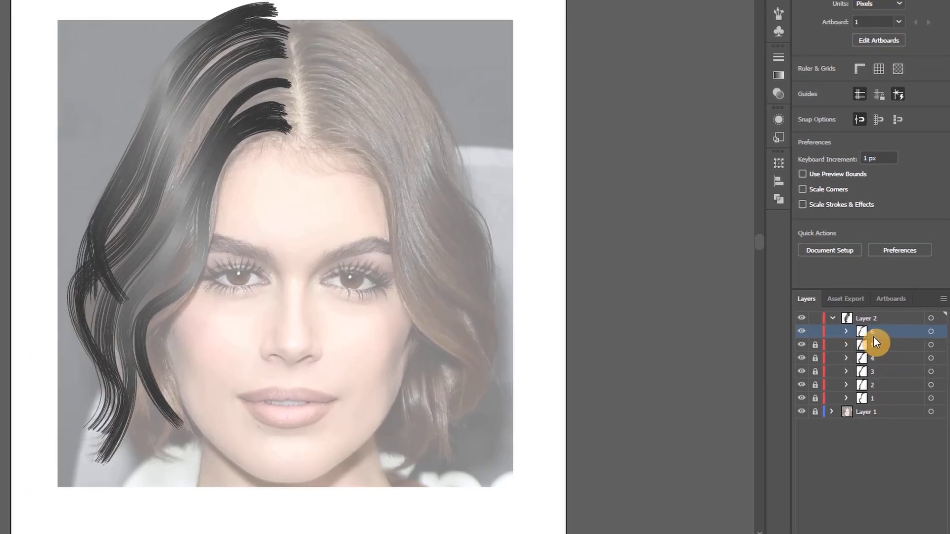
Reorder and unlock the numbered lock groups, stacking them from 6 at the top to 1 at the bottom
left_click_drag(863, 316, 864, 354)
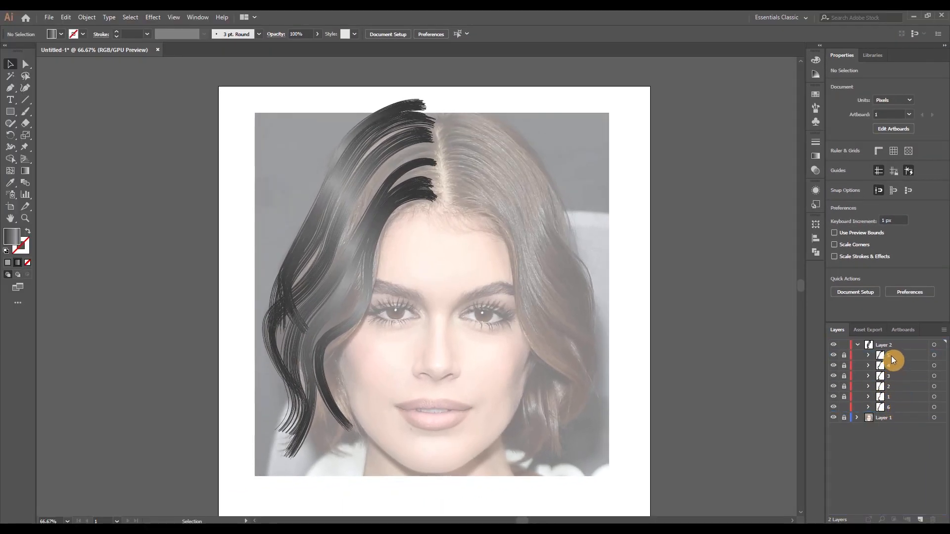
left_click_drag(892, 356, 894, 412)
left_click_drag(892, 356, 894, 412)
Duplicate lock 1, scale the copy down slightly and offset it up and outward from the original
left_click(935, 409)
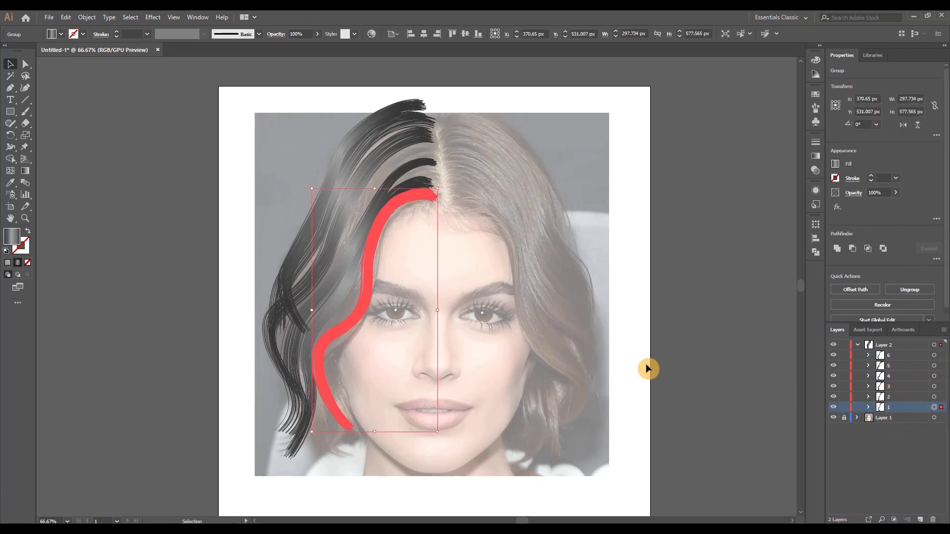
left_click_drag(369, 279, 467, 158)
scroll(392, 417, "up", 3)
scroll(397, 251, "down", 2)
left_click(552, 320)
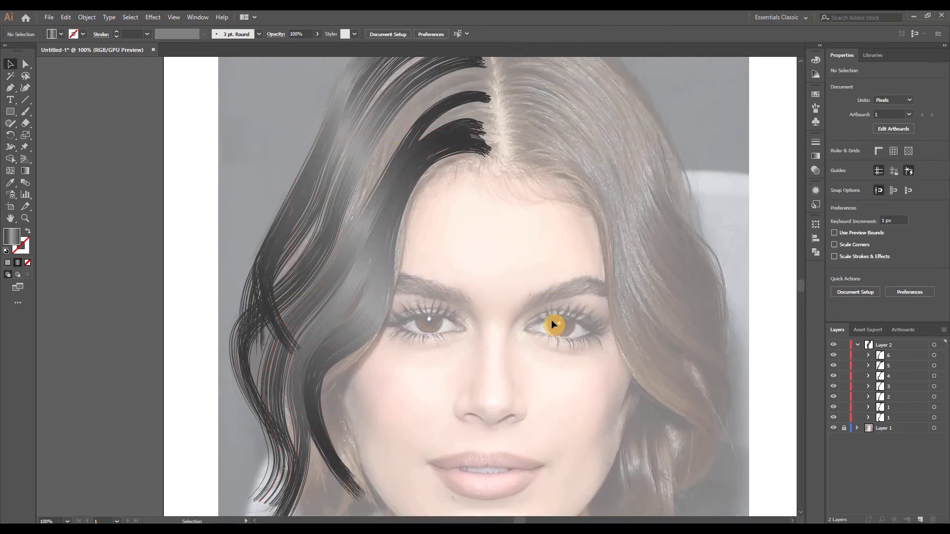
key("ctrl+minus")
Add a third copy of lock 1 to thicken the hair beside the face
left_click(940, 409)
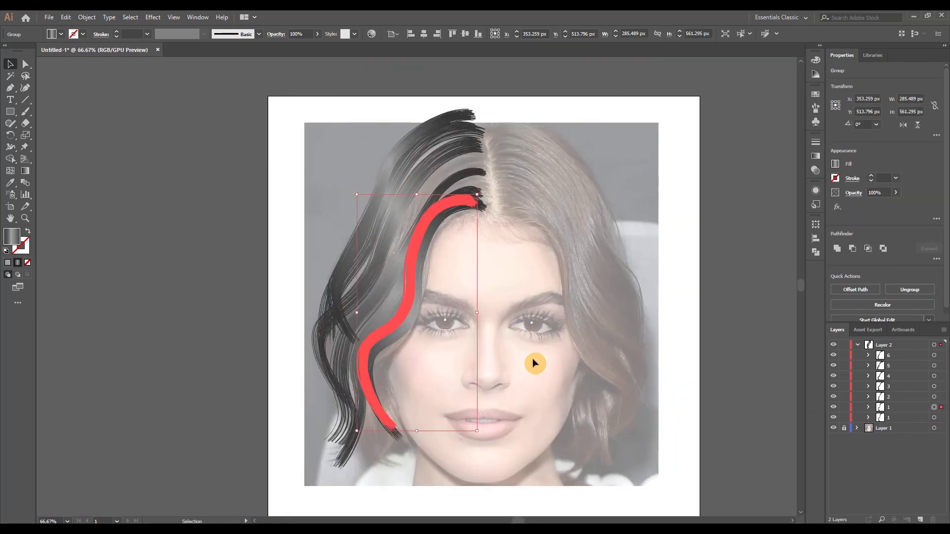
key("ctrl+f")
scroll(462, 360, "up", 1)
left_click(519, 269)
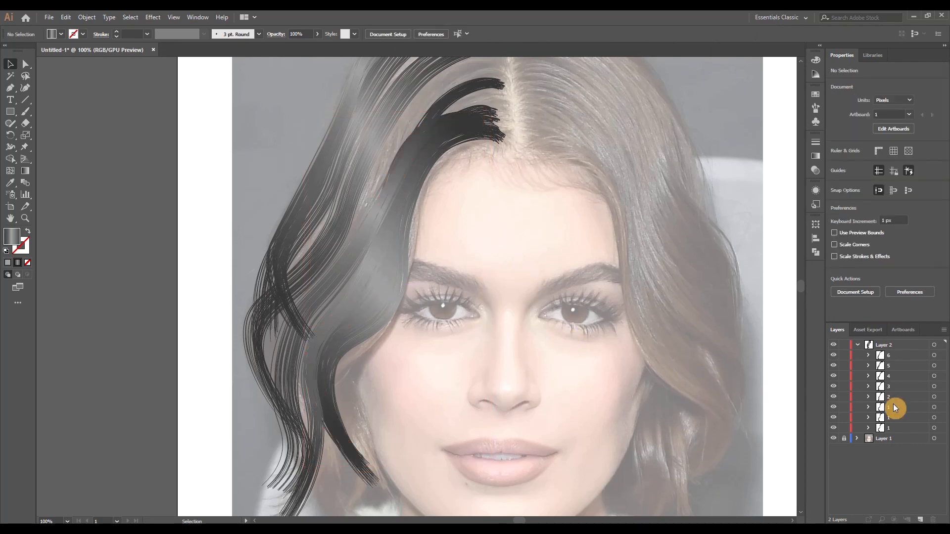
Group the three copies of lock 1 and name the group 1
left_click(895, 407)
left_click(941, 408)
left_click(941, 417, "shift")
left_click(941, 428, "shift")
key("ctrl+g")
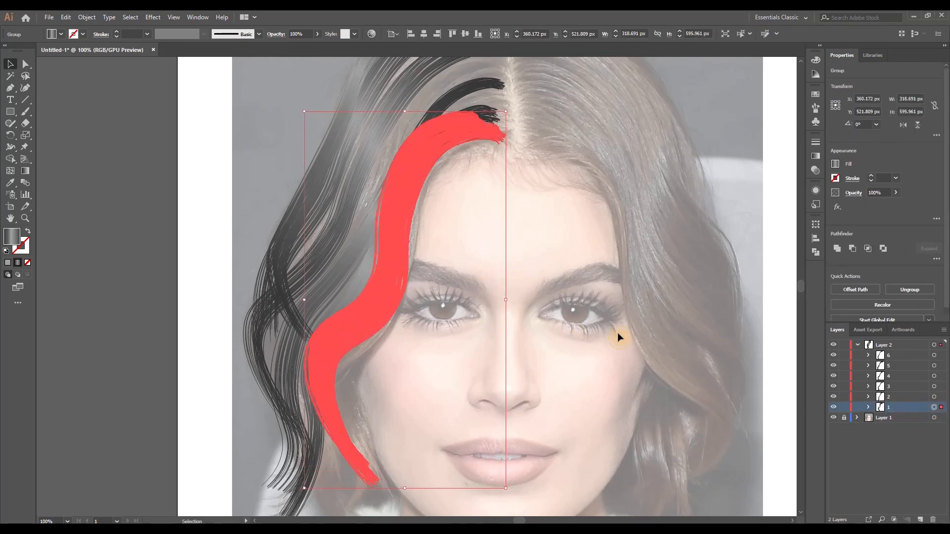
Duplicate lock 2, offset the copy toward lock 3 and group both into a single lock named 2
left_click(939, 397)
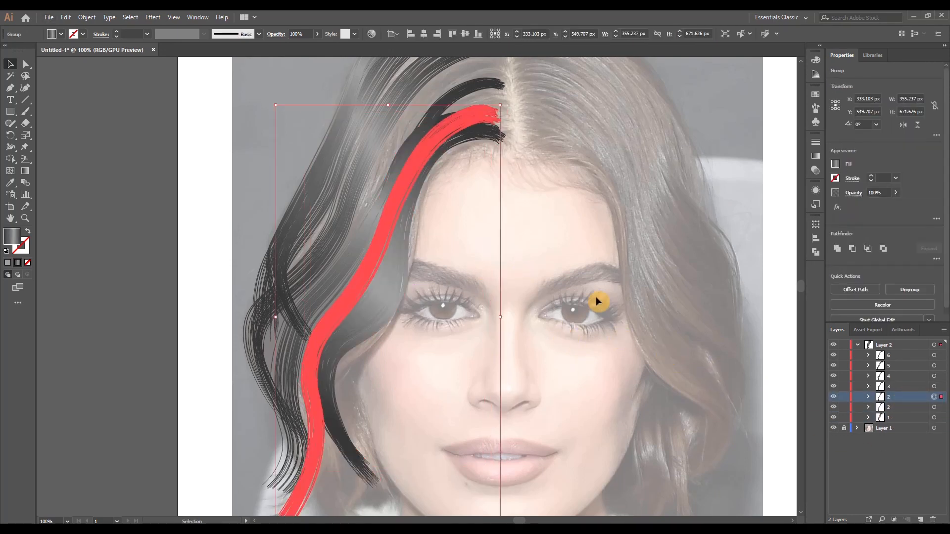
left_click(498, 268)
left_click(941, 397)
left_click(941, 407, "shift")
key("ctrl+g")
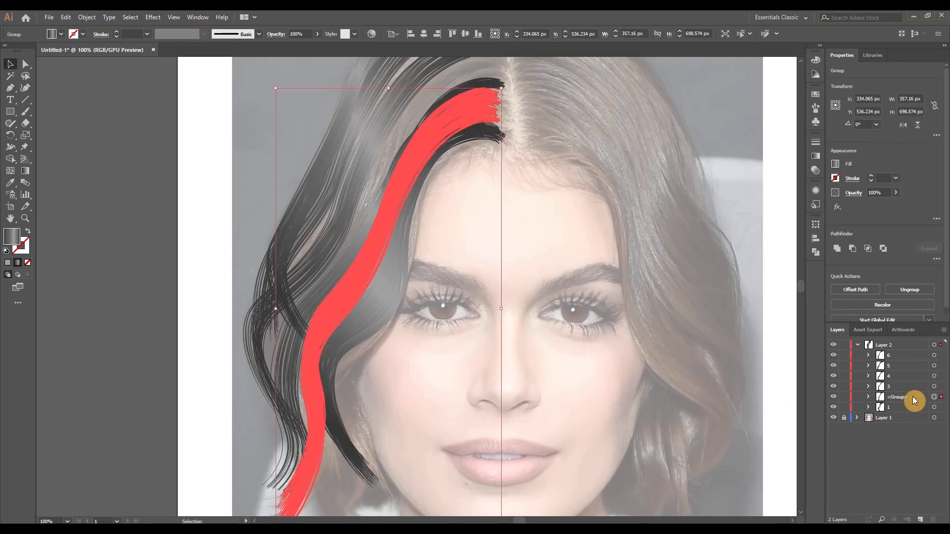
Make two copies of lock 3 and offset them to fill the gaps on either side of it
left_click(941, 386)
scroll(612, 316, "down", 1)
left_click_drag(543, 260, 484, 303)
scroll(472, 283, "up", 1)
scroll(472, 283, "down", 1)
key("ctrl+c")
key("ctrl+f")
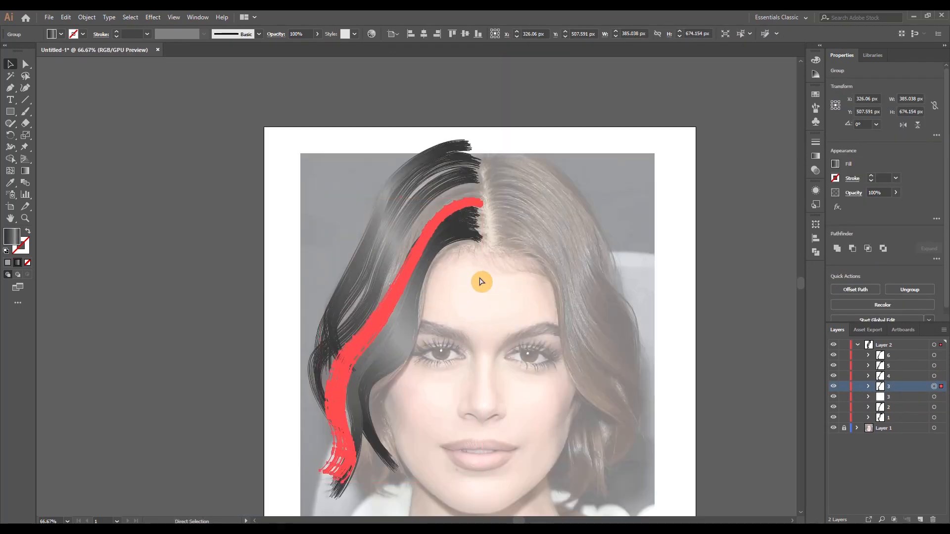
mouse_move(431, 227)
left_mouse_down()
mouse_move(428, 218)
mouse_move(482, 227)
mouse_move(494, 233)
mouse_move(492, 244)
mouse_move(479, 220)
mouse_move(481, 231)
left_mouse_up()
scroll(482, 227, "up", 3)
scroll(541, 281, "down", 2)
scroll(554, 370, "up", 1)
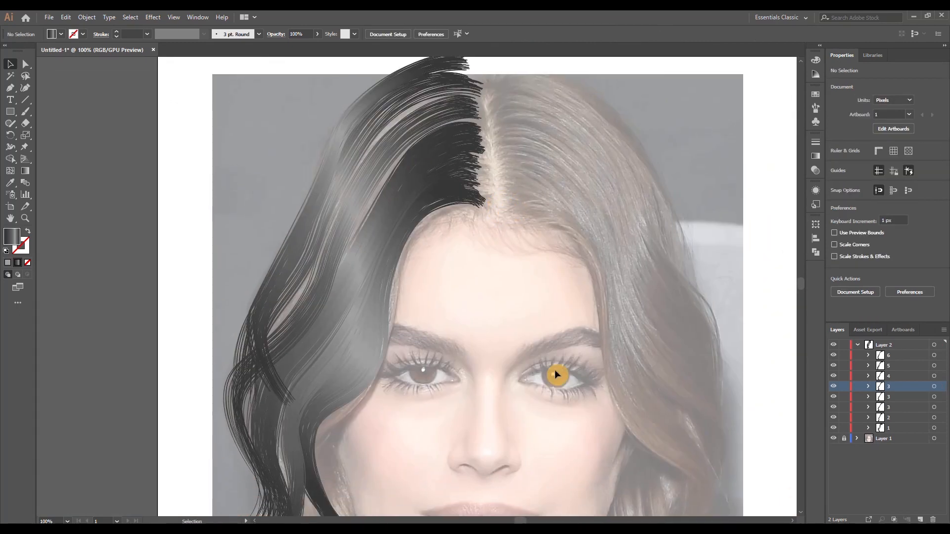
Nudge and reshape the copies of lock 3 so the hair fills evenly from the parting to the tips
left_click_drag(293, 377, 305, 382)
scroll(470, 386, "down", 1)
left_click_drag(486, 363, 475, 362)
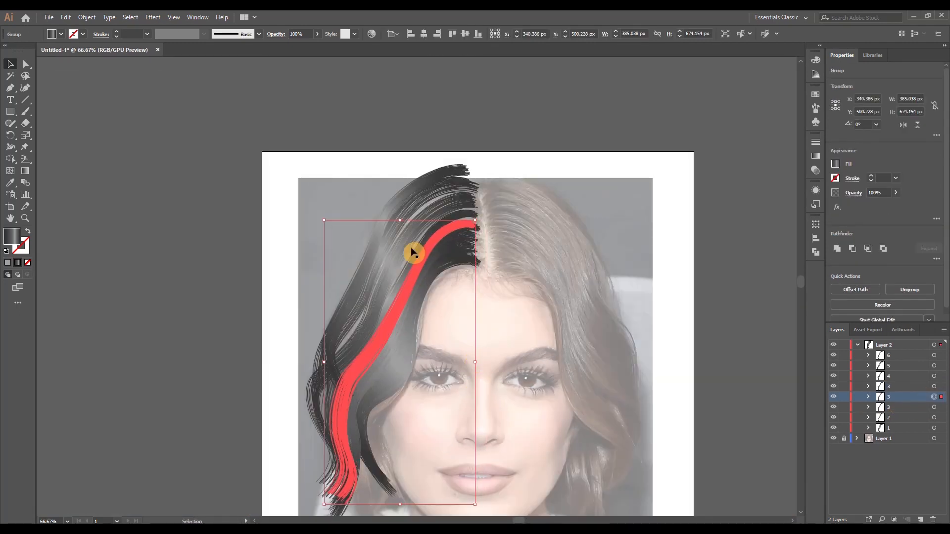
left_click_drag(401, 221, 402, 217)
left_click(492, 245)
scroll(490, 248, "up", 2)
left_click(458, 205)
scroll(505, 306, "down", 3)
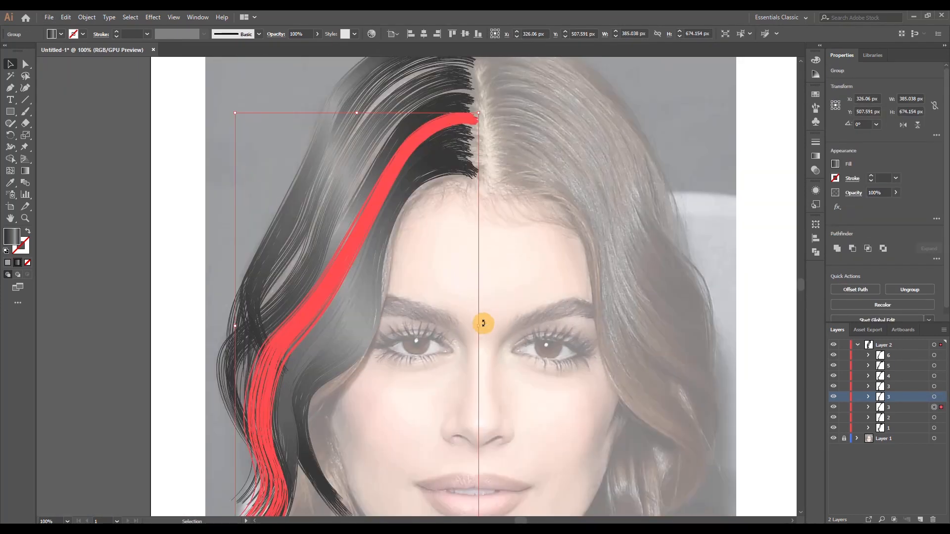
left_click_drag(482, 324, 476, 326)
left_click(420, 416)
scroll(456, 365, "down", 1)
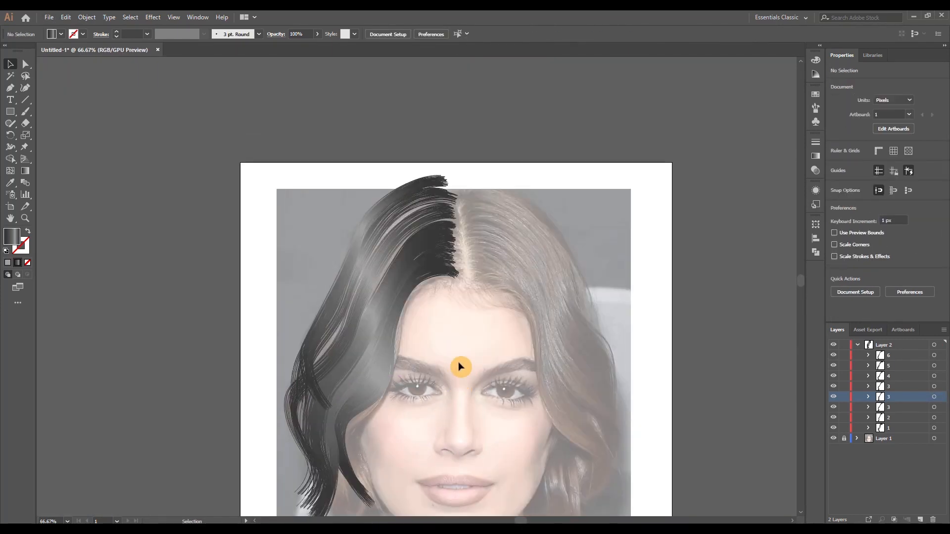
Group the three copies of lock 3 and name the group 3
left_click(443, 244)
left_click(942, 386)
left_click(941, 397, "shift")
left_click(942, 408, "shift")
key("ctrl+g")
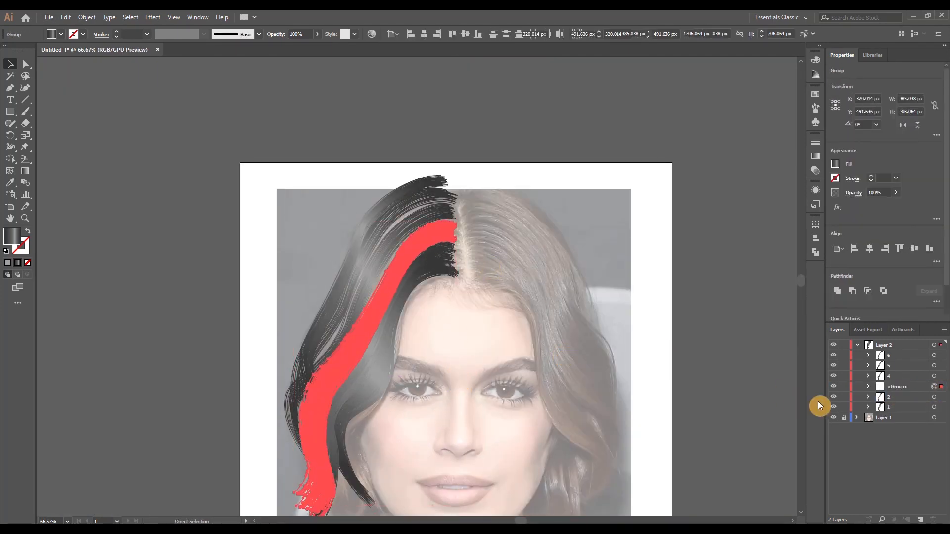
double_click(911, 386)
type("3")
left_click(495, 290)
Make two copies of lock 4 and offset them to close the gaps beside it
left_click(941, 376)
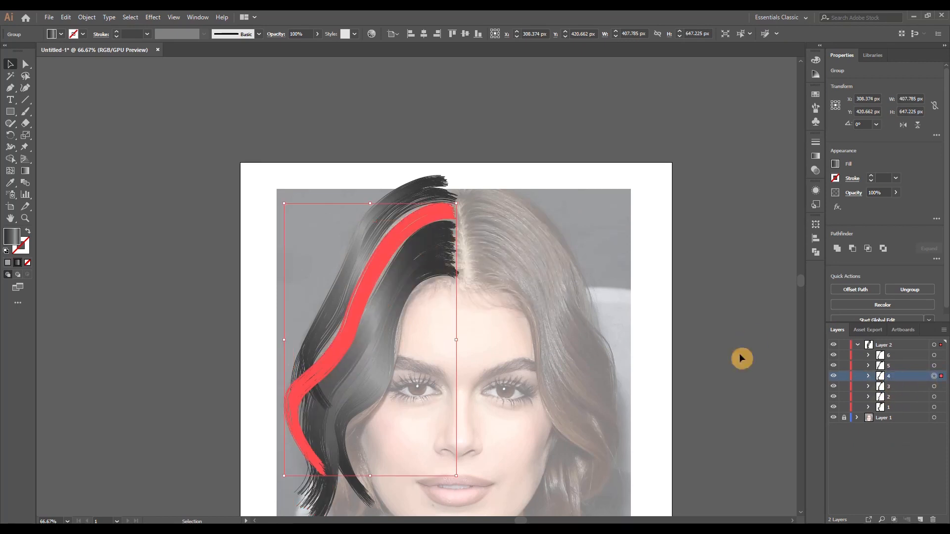
left_click_drag(386, 254, 371, 275)
left_click(398, 248)
key("ctrl+b")
scroll(403, 266, "up", 1)
left_click(458, 357)
scroll(459, 349, "down", 4)
scroll(460, 341, "up", 2)
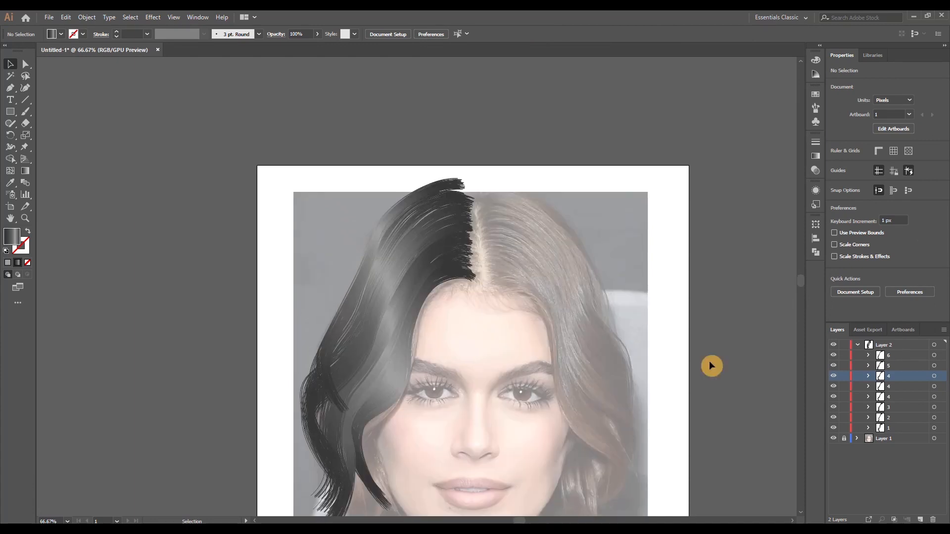
Group the three copies of lock 4 and name the group 4
left_click(941, 376)
left_click(941, 386, "shift")
left_click(941, 397, "shift")
key("ctrl+g")
double_click(897, 376)
type("4")
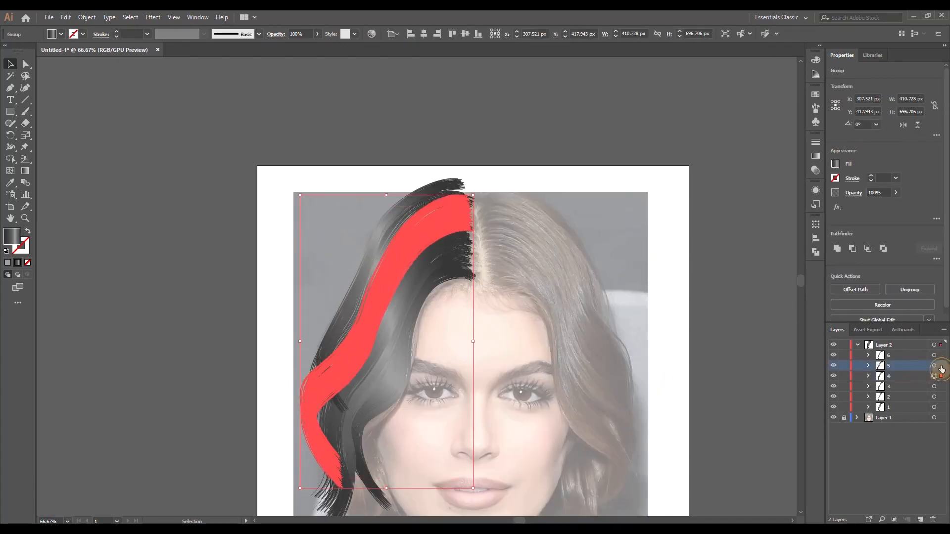
Make a copy of lock 5, offset it slightly, and narrow it from its outer side to fill the gap
left_click(942, 366)
left_click_drag(411, 221, 411, 227)
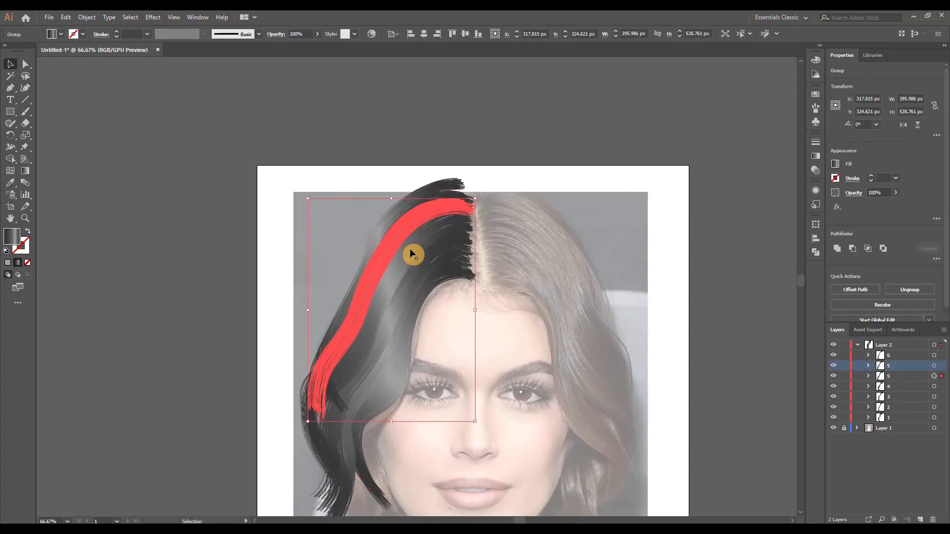
left_click_drag(307, 308, 319, 309)
left_click(517, 283)
left_click(899, 355)
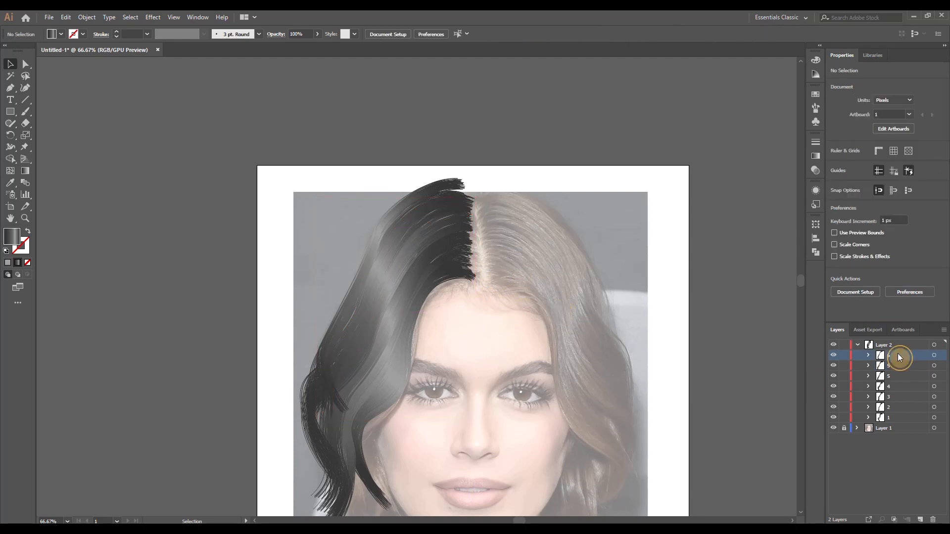
Group the two copies of lock 5 and name the group 5
left_click(941, 366)
left_click(941, 376, "shift")
key("ctrl+g")
double_click(897, 366)
type("5")
Paste a copy of lock 6 behind the original, offset it inward, and stretch it downward to cover the outer edge gap
left_click(940, 355)
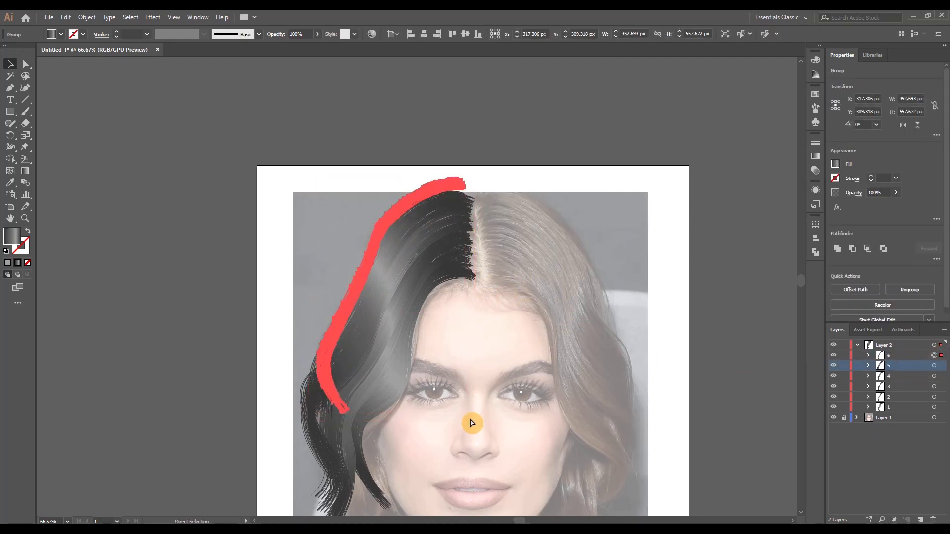
key("ctrl+c")
key("ctrl+b")
left_click_drag(469, 422, 462, 426)
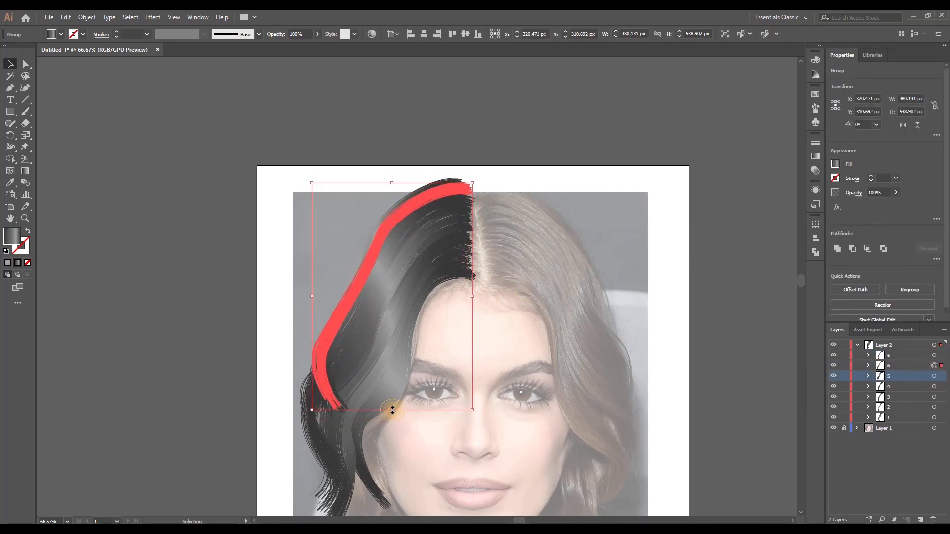
left_click_drag(392, 410, 392, 426)
left_click(522, 339)
scroll(522, 339, "up", 1)
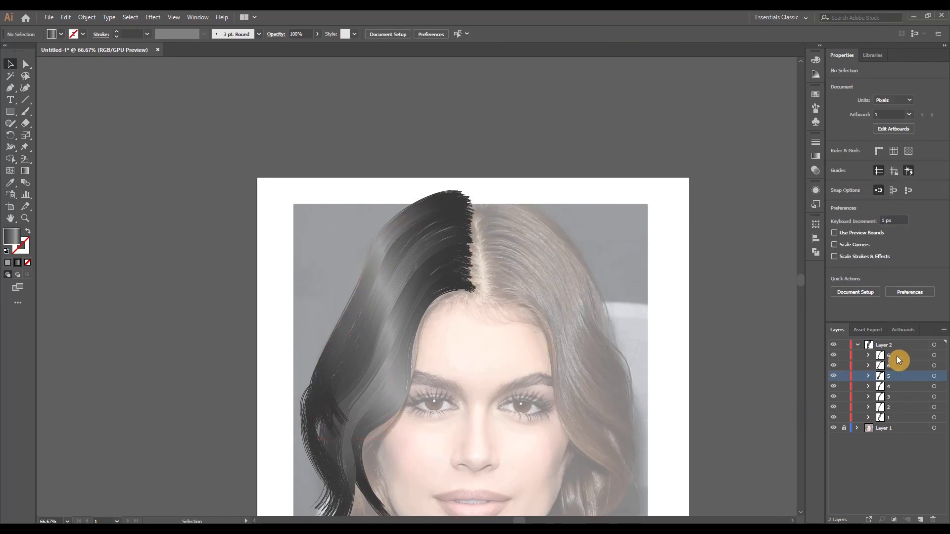
Group the two copies of lock 6 and name the group 6
left_click(939, 355)
left_click(939, 366, "shift")
key("ctrl+g")
left_click(510, 319)
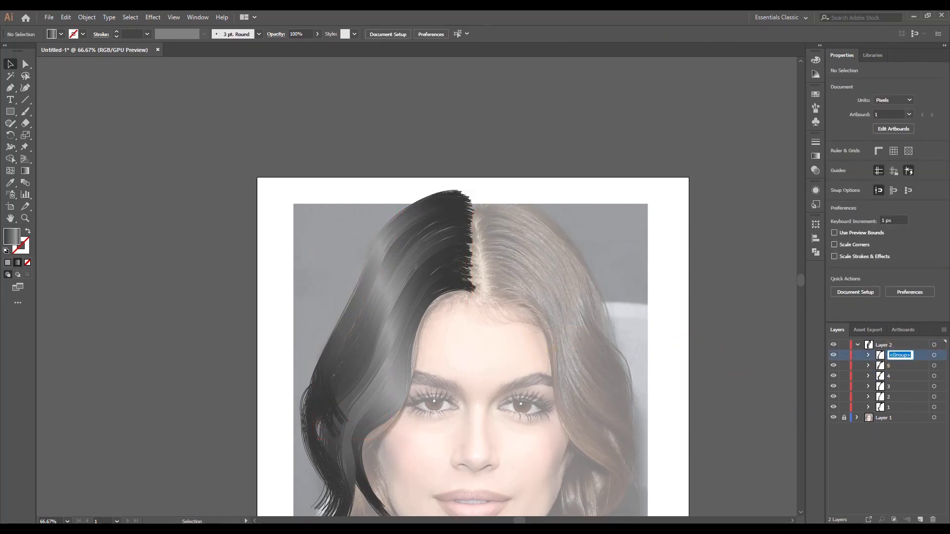
Place group 6 below group 5, stretch it slightly downward, and nudge it toward the hair's outer edge
left_click(464, 197)
left_click_drag(472, 442, 472, 458)
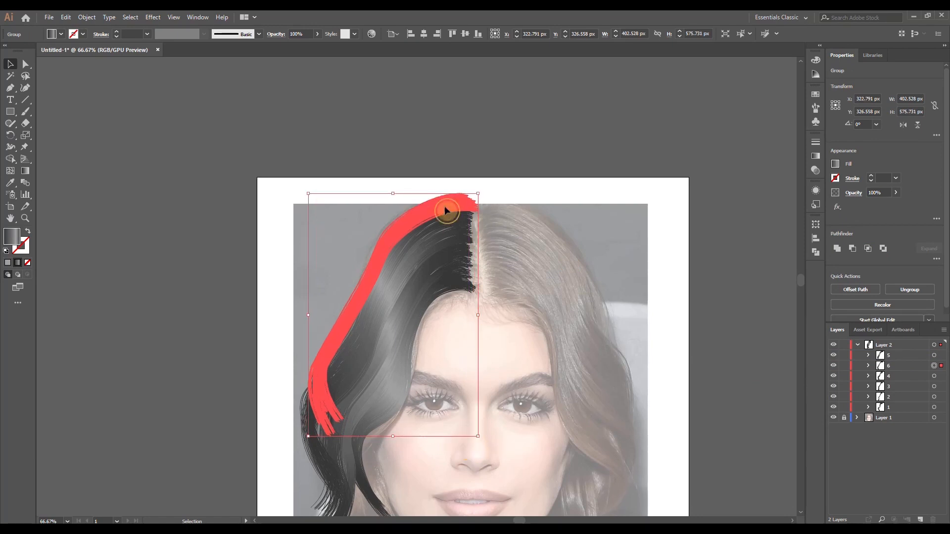
left_click_drag(446, 210, 443, 210)
left_click(681, 355)
Widen the lower copy inside group 5 toward the outer edge of the hair
left_click(938, 355)
left_click(869, 355)
left_click(938, 376)
left_click_drag(317, 323, 310, 324)
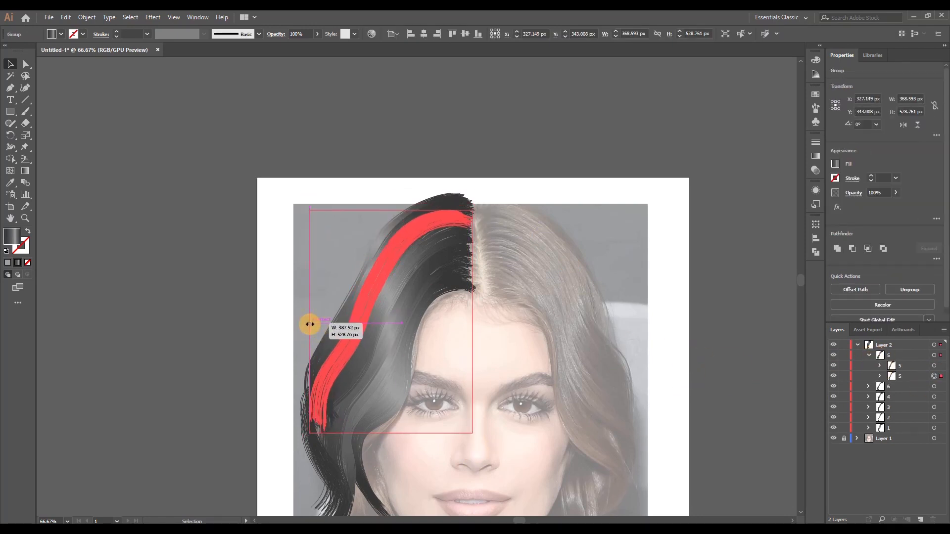
left_click(939, 367)
Narrow the upper copy inside group 6 slightly and stretch it downward to blend with the strands beneath
left_click(939, 397)
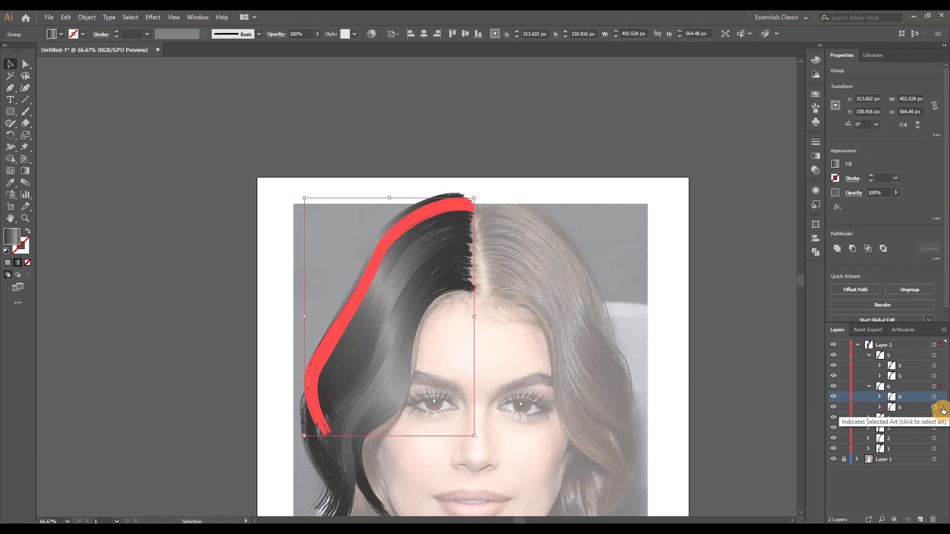
left_click_drag(303, 302, 308, 302)
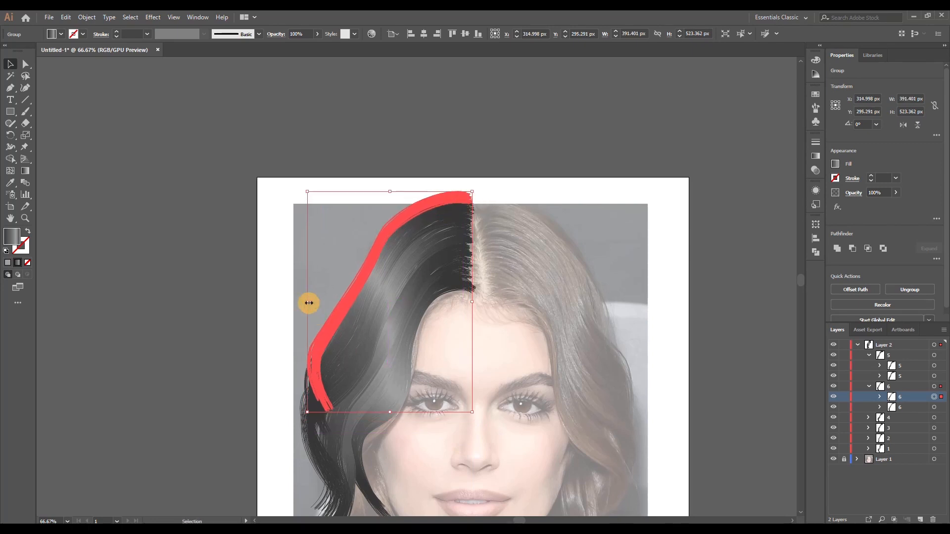
left_click(630, 373)
left_click(940, 396)
left_click_drag(389, 413, 384, 431)
left_click(569, 339)
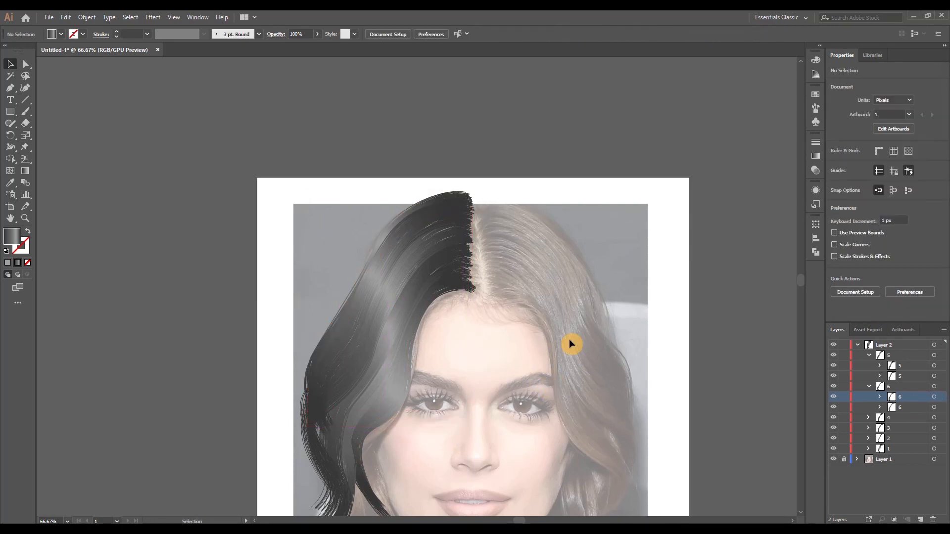
Check the outer strands for gaps and narrow the middle copy inside group 4 from its outer side
scroll(593, 404, "down", 1)
left_click_drag(594, 403, 520, 311)
scroll(337, 354, "up", 3)
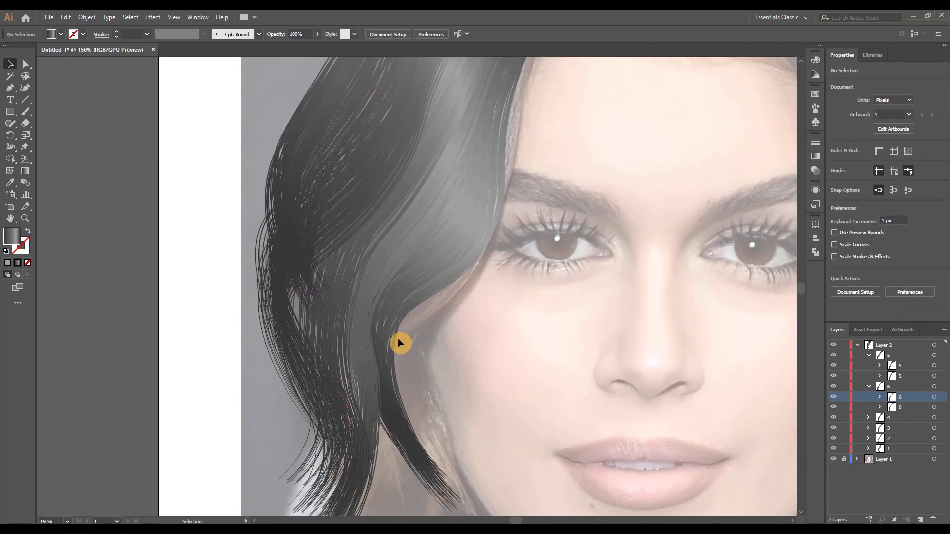
scroll(399, 339, "down", 1)
left_click(940, 407)
left_click(869, 386)
left_click(869, 355)
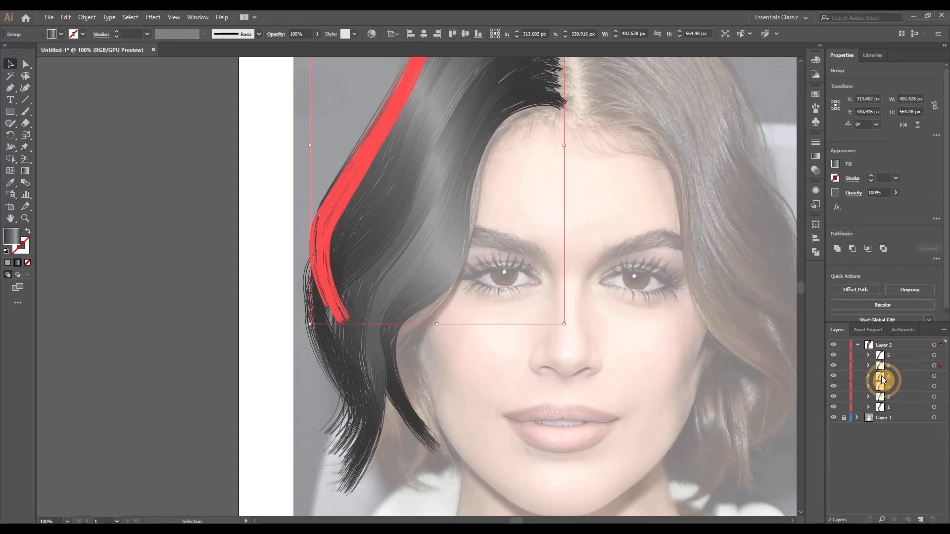
left_click(327, 220)
left_click(523, 462)
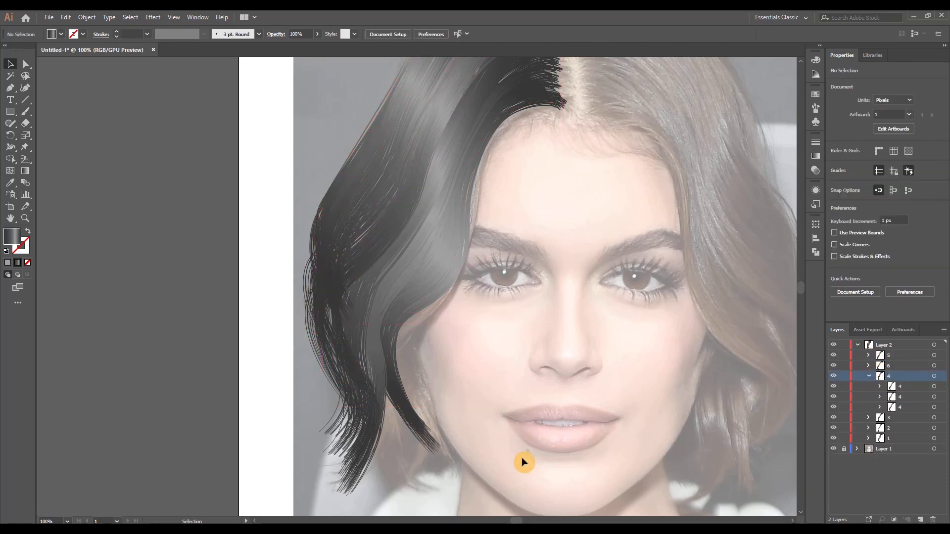
left_click(940, 398)
left_click_drag(306, 218, 318, 217)
left_click(449, 469)
Show the gradient settings for the middle copy of lock 3 and hide the selection edges to see its shading
scroll(487, 420, "down", 2)
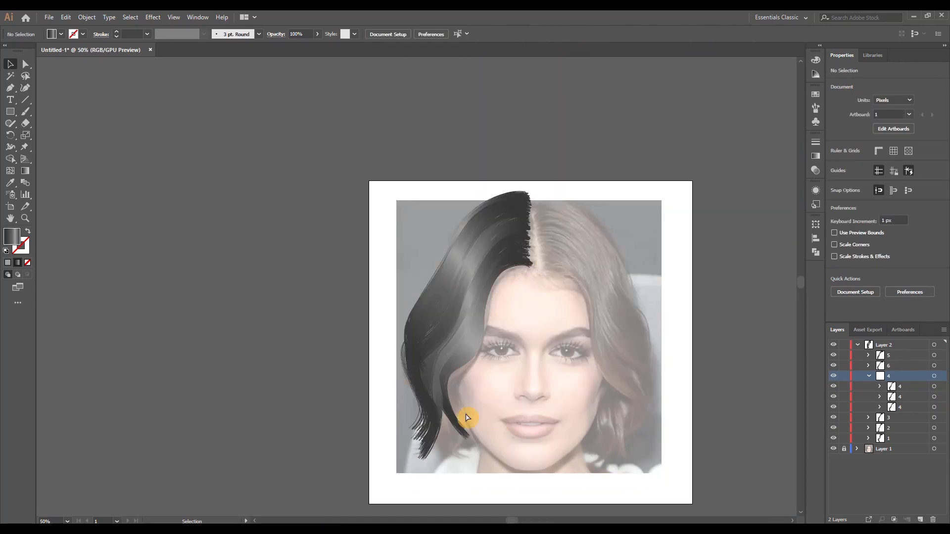
scroll(467, 417, "right", 1)
scroll(461, 413, "up", 1)
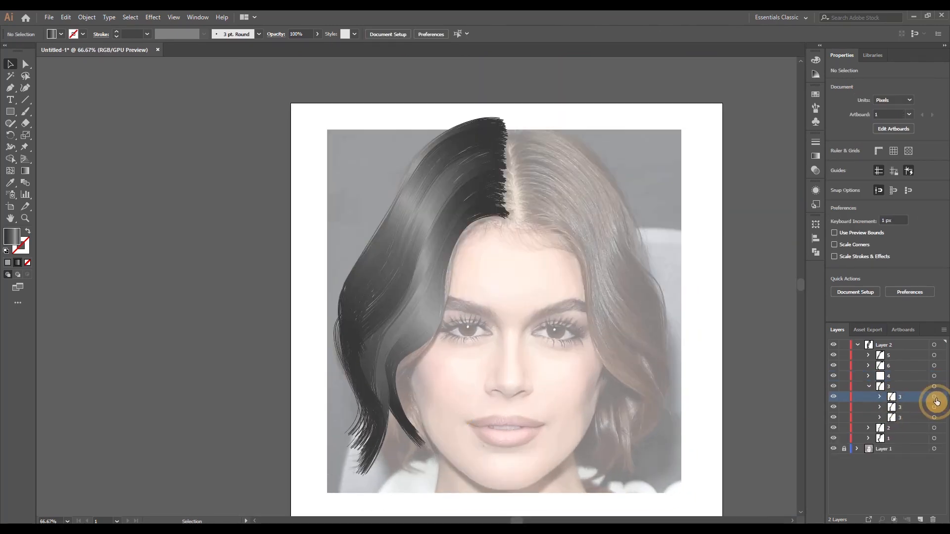
left_click(935, 398)
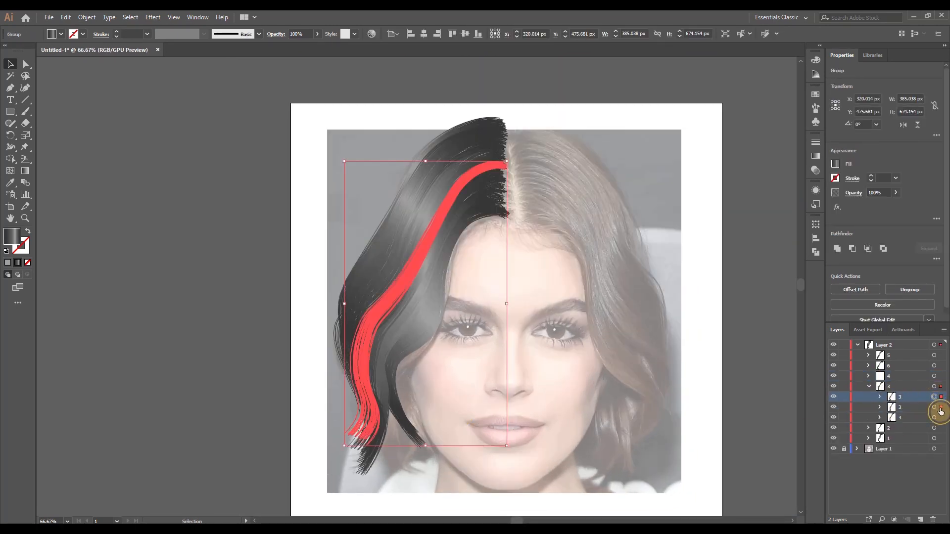
left_click(940, 408)
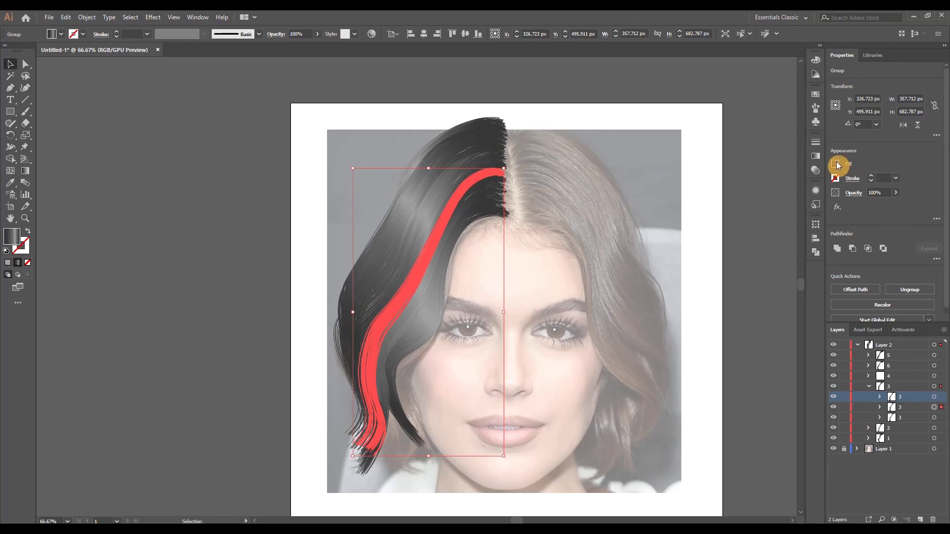
left_click(836, 164)
left_click(819, 273)
left_click(791, 156)
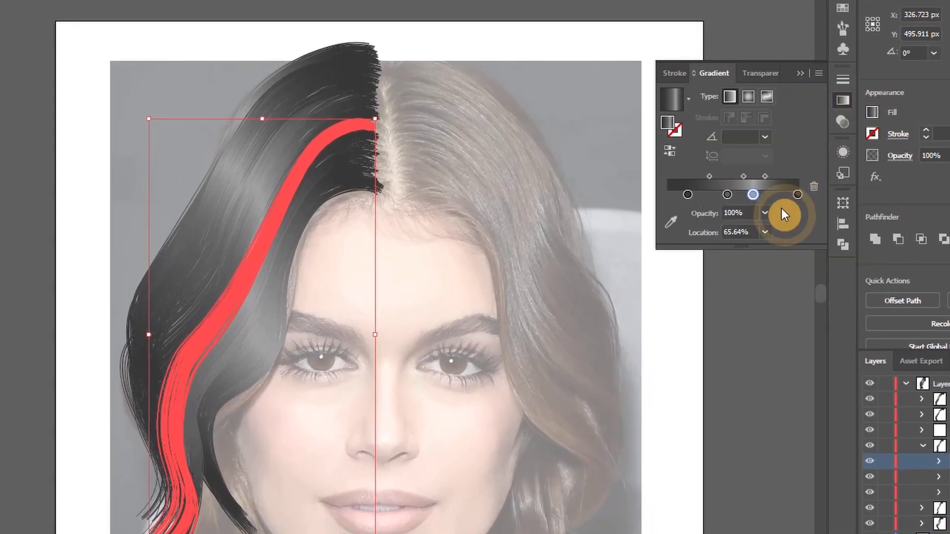
left_click(613, 279)
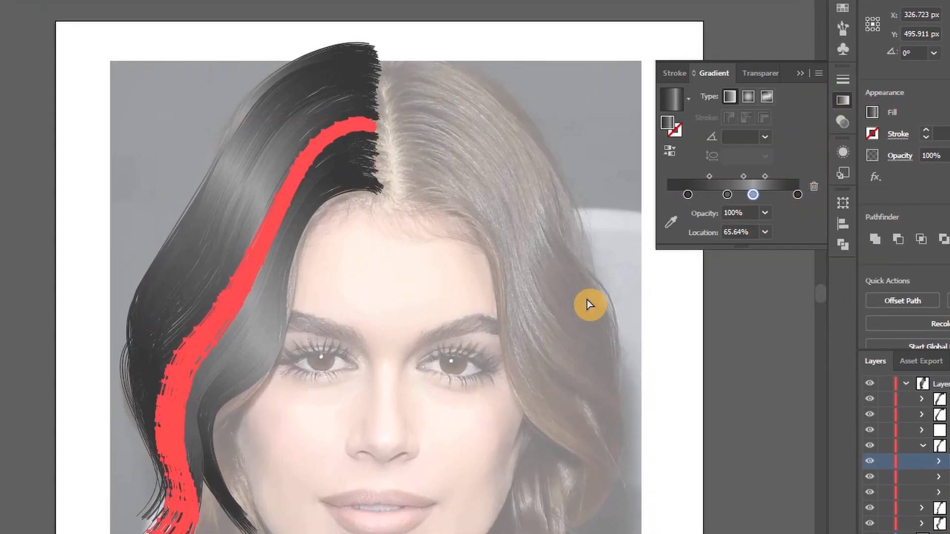
key("v")
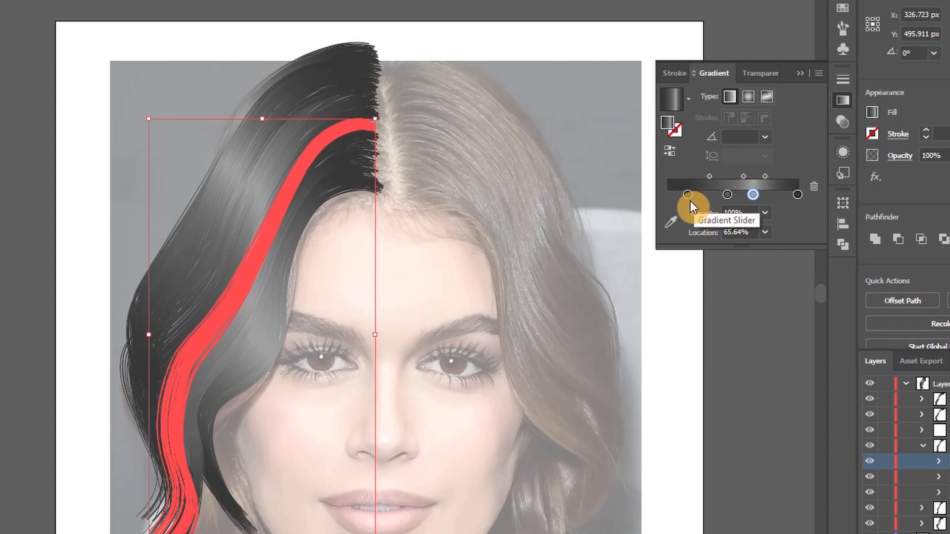
key("ctrl+h")
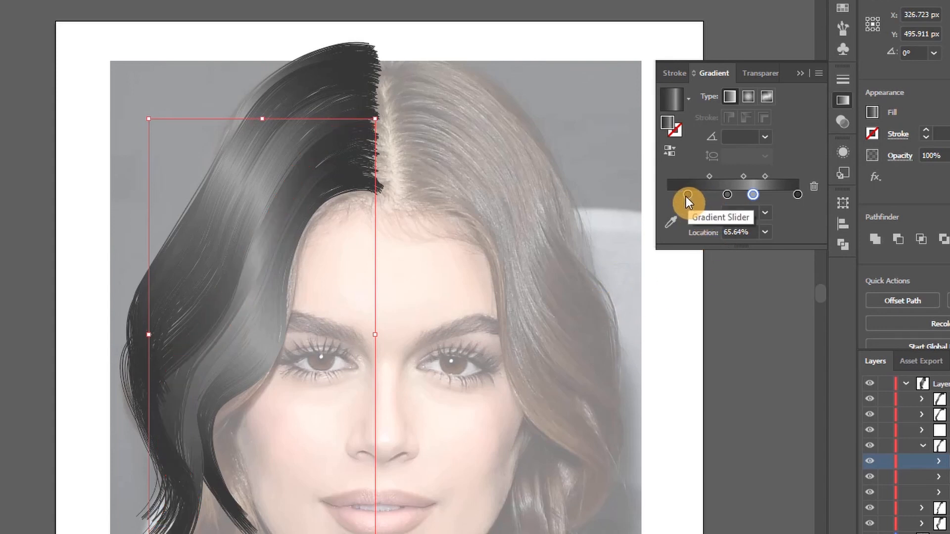
Shift the gradient stops on the middle copy of lock 3 and set the first stop to RGB 40, 40, 40 at 25.45%
mouse_move(686, 196)
left_mouse_down()
mouse_move(676, 198)
mouse_move(697, 198)
left_mouse_up()
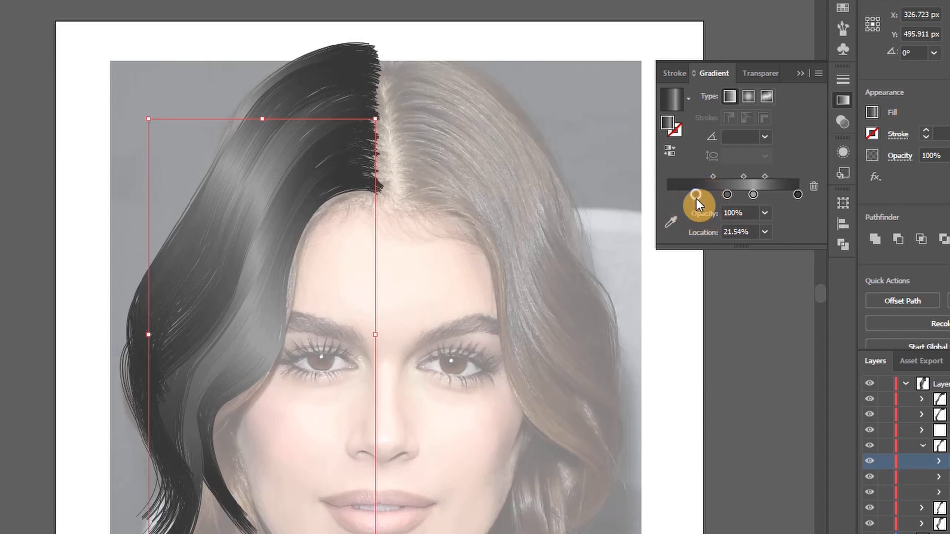
left_click_drag(755, 194, 732, 196)
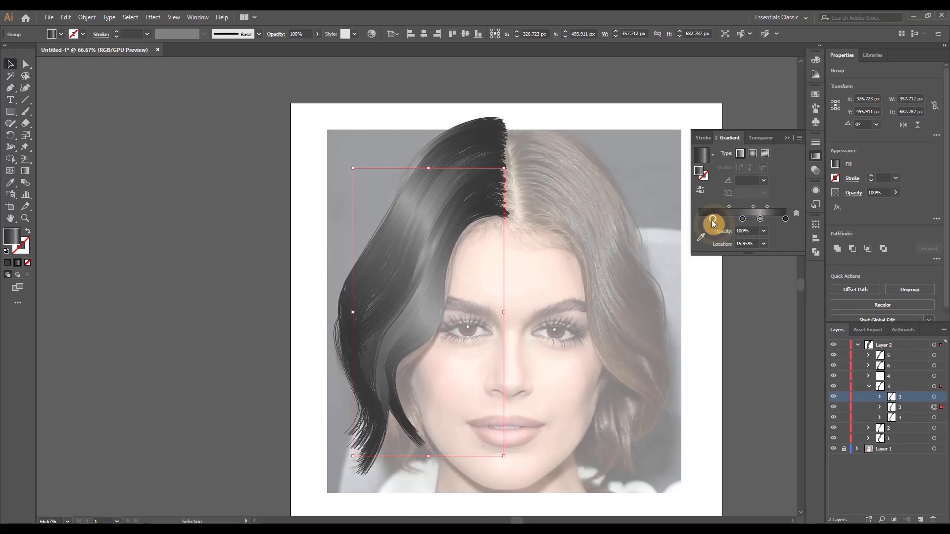
double_click(720, 219)
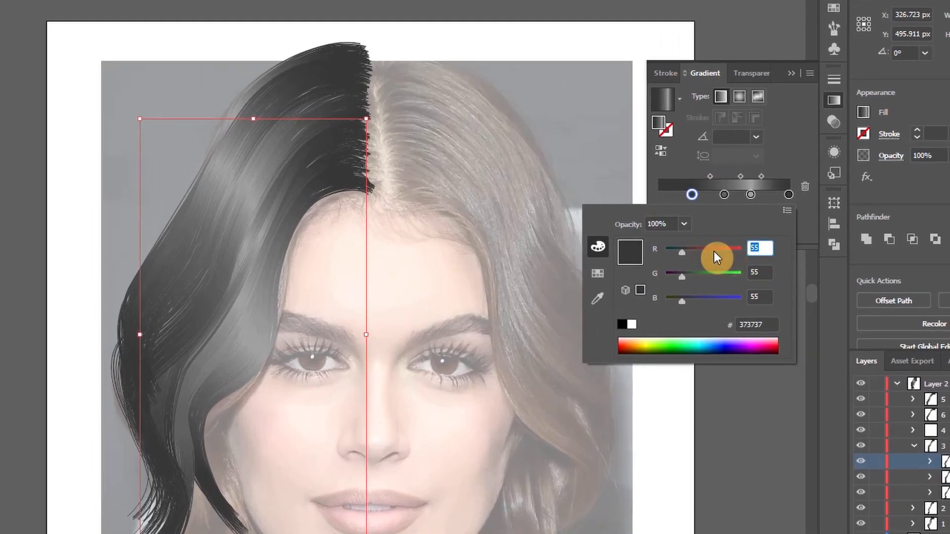
type("40")
key("Tab")
type("40")
key("Tab")
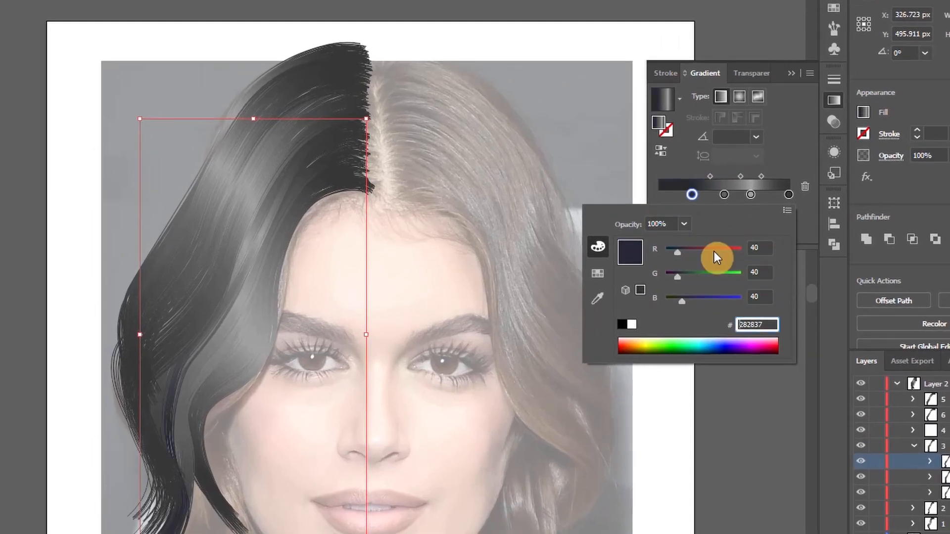
key("Tab")
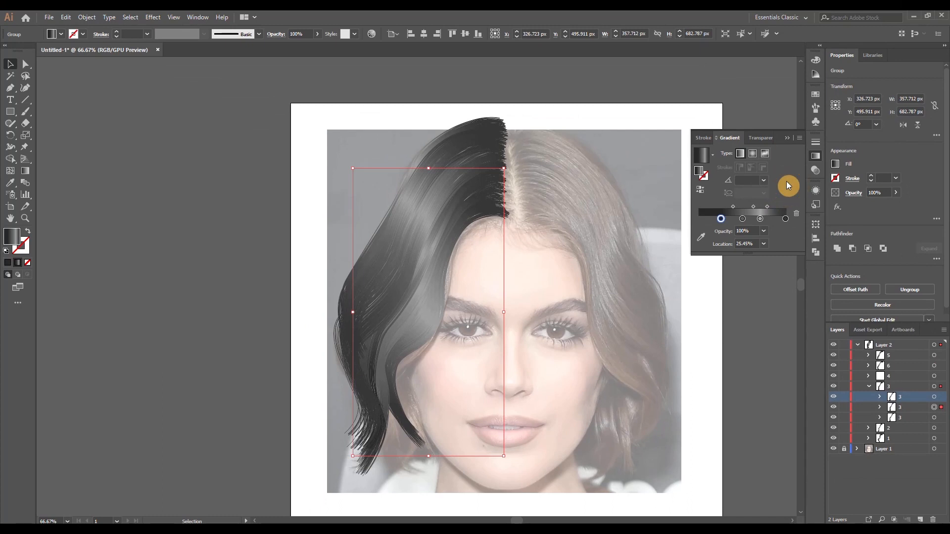
Shift the gradient stops on the lowest copy of lock 3 and set the first stop's red and green values to 45
left_click(942, 418)
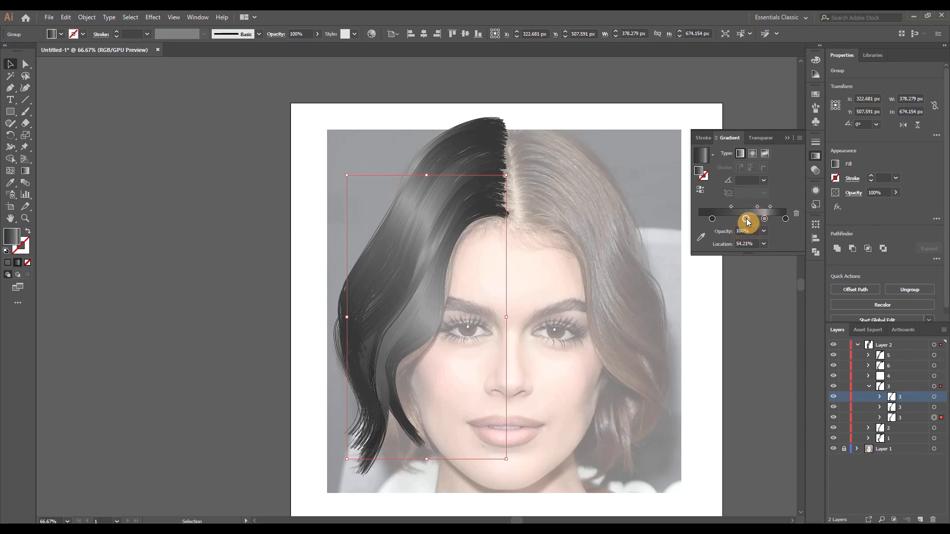
double_click(716, 223)
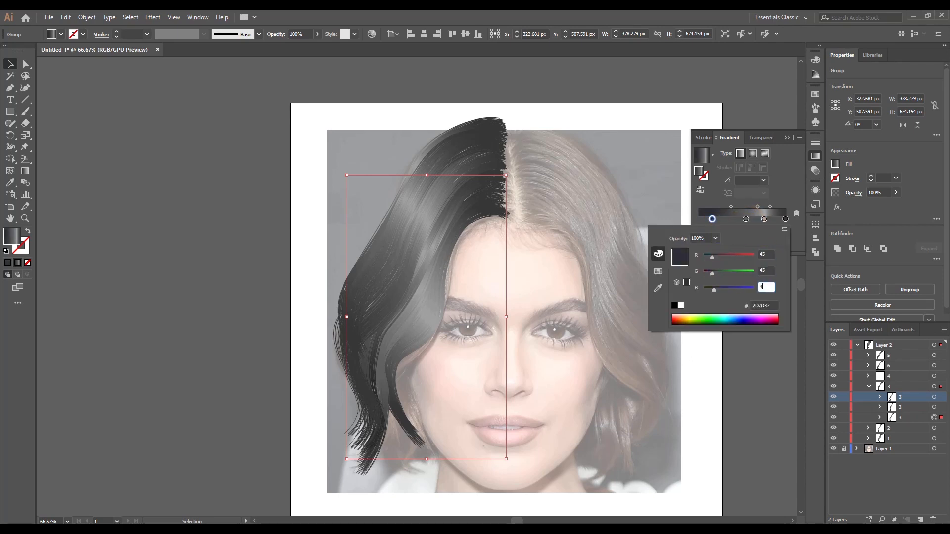
left_click(787, 197)
Move a middle gradient stop on the upper copy of lock 2 and set the first stop's red value to 40
left_click(869, 386)
left_click(868, 396)
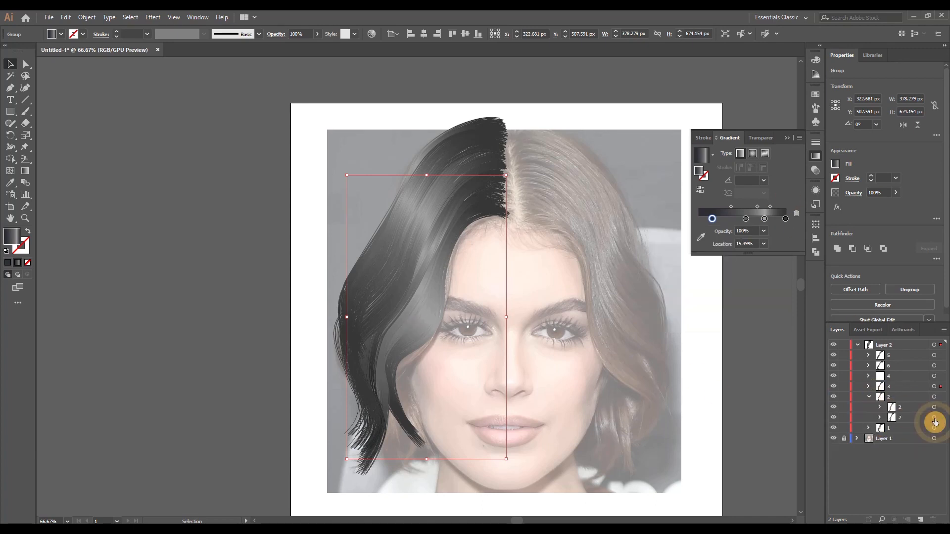
left_click(933, 408)
mouse_move(751, 221)
left_mouse_down()
mouse_move(763, 222)
mouse_move(738, 222)
left_mouse_up()
double_click(699, 218)
type("40")
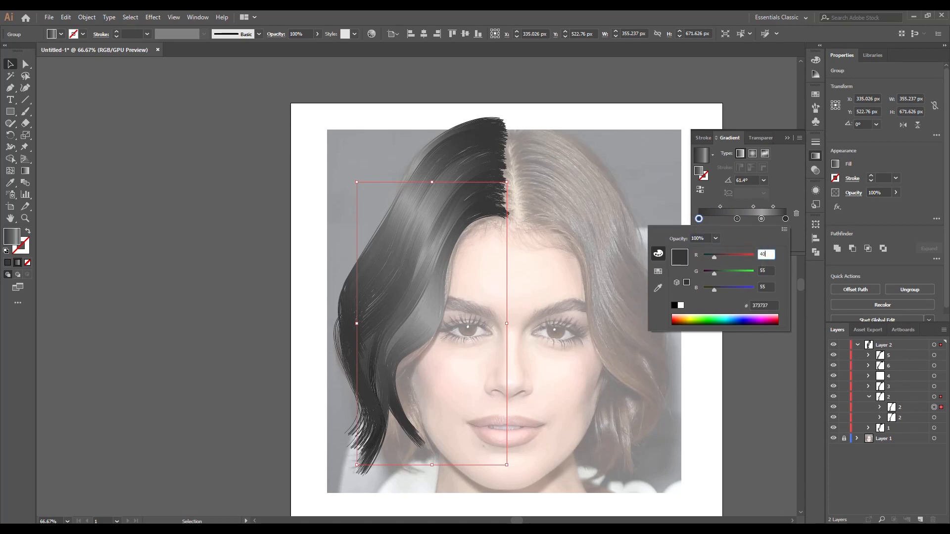
left_click(770, 186)
Set the first gradient stop on the lower copy of lock 2 to RGB 40, 40, 40 and adjust the stop spacing
left_click(934, 418)
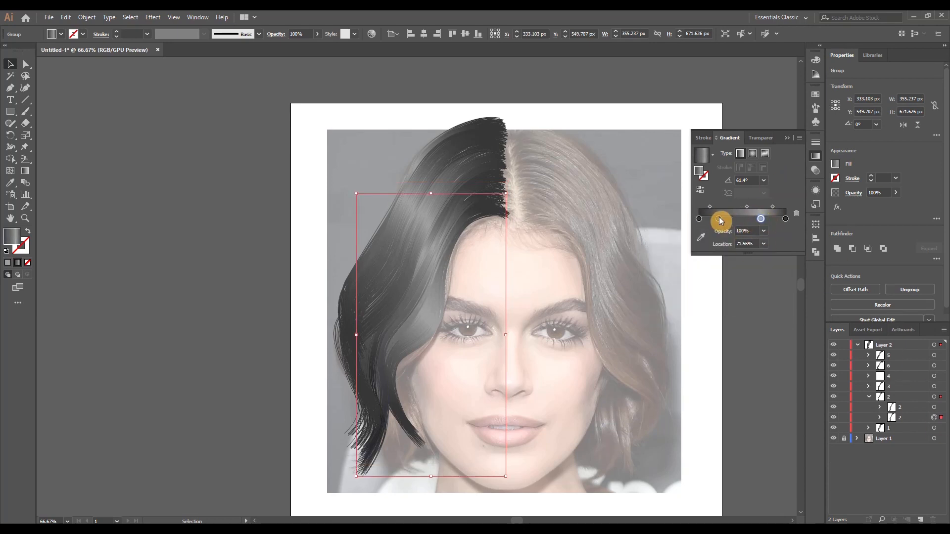
double_click(698, 218)
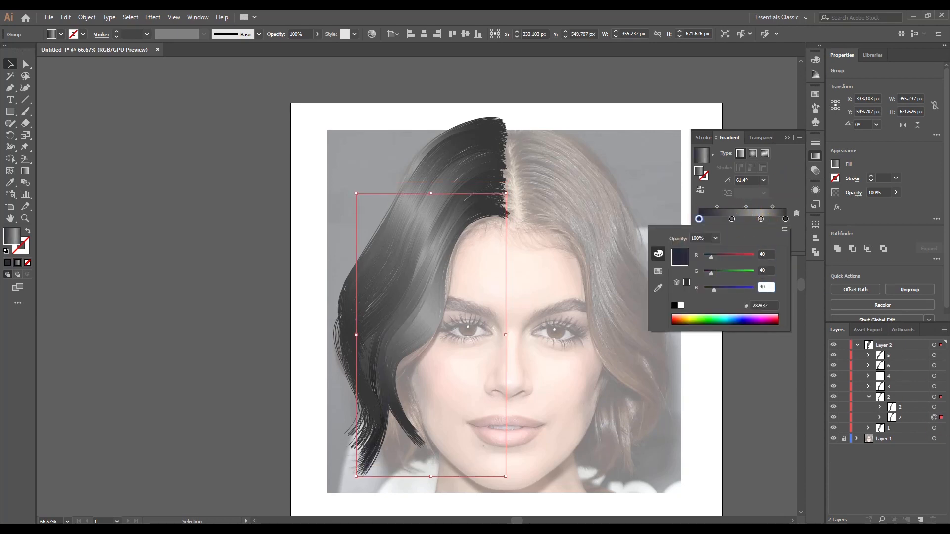
key("Return")
left_click(739, 219)
left_click_drag(722, 207, 720, 211)
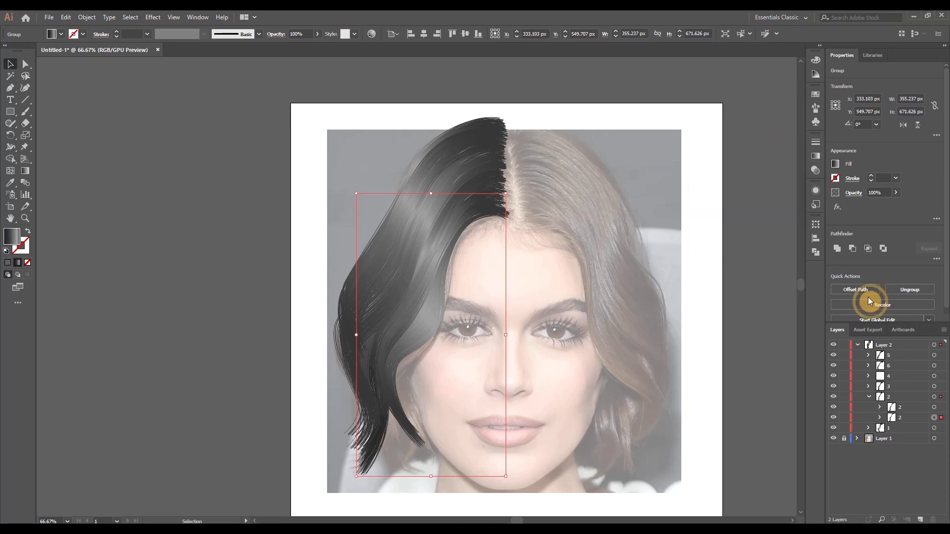
Shift the gradient stops on the upper and middle copies of lock 1 to vary where the highlight falls
left_click(933, 427)
left_click(934, 418)
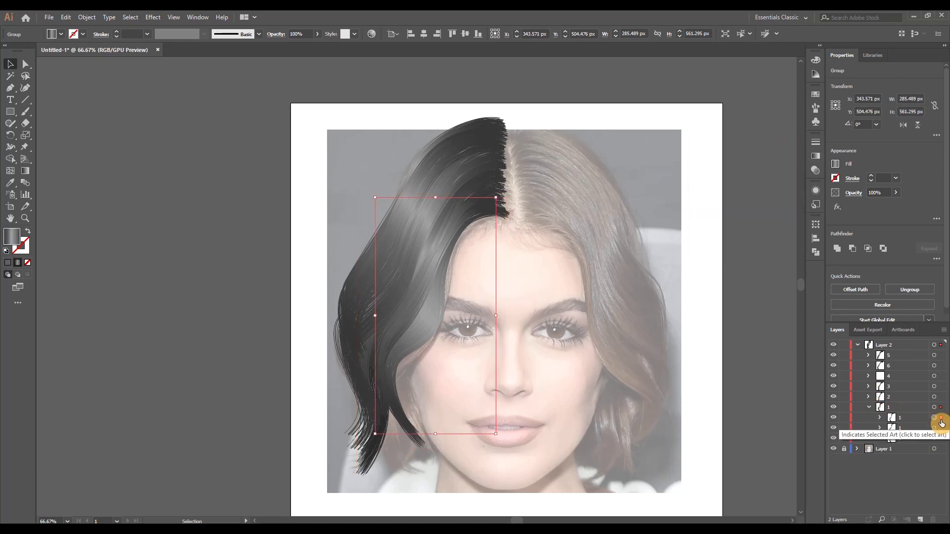
left_click(835, 164)
left_click(815, 271)
mouse_move(742, 219)
left_mouse_down()
mouse_move(754, 219)
mouse_move(721, 214)
mouse_move(756, 221)
left_mouse_up()
left_click(934, 427)
Shift the gradient stops on the lowest copy of lock 1, then deselect everything and collapse group 1
left_click(934, 438)
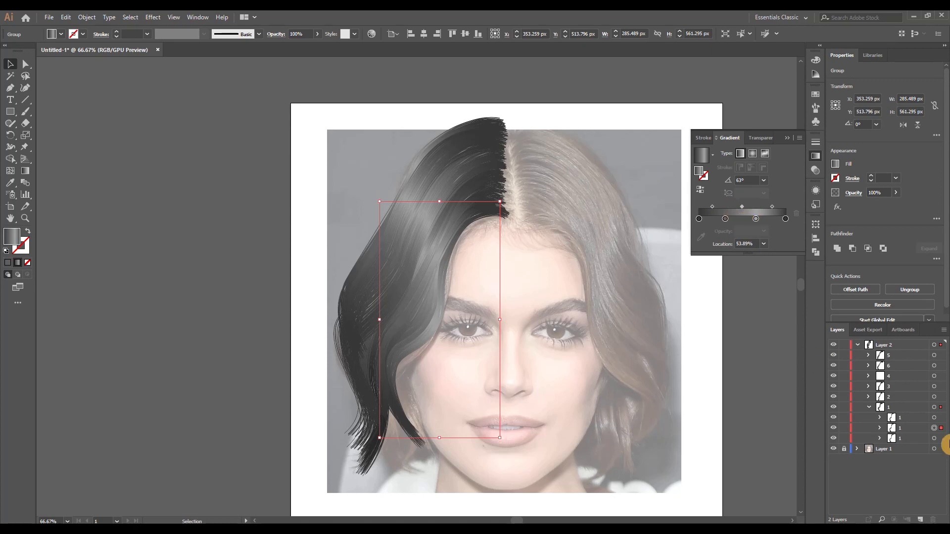
left_click(757, 219)
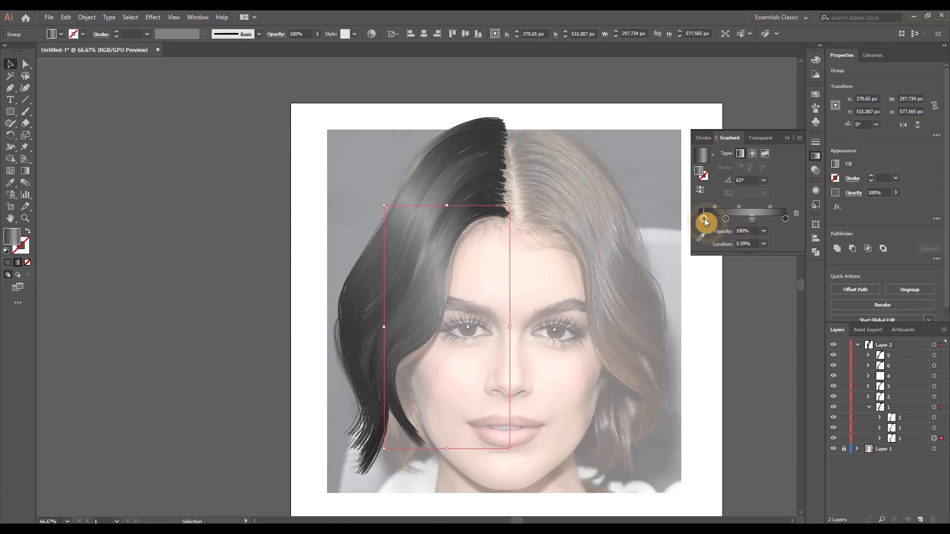
key("ctrl+shift+a")
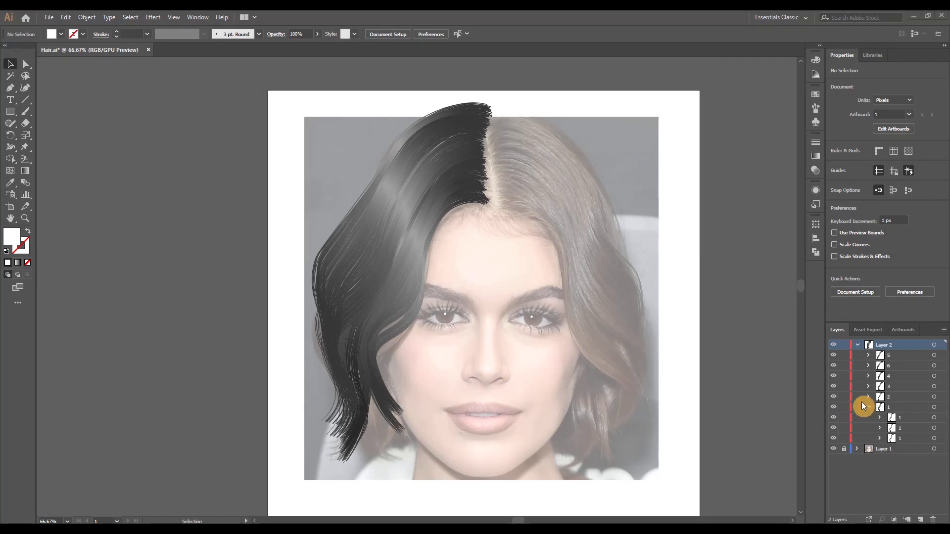
left_click(869, 408)
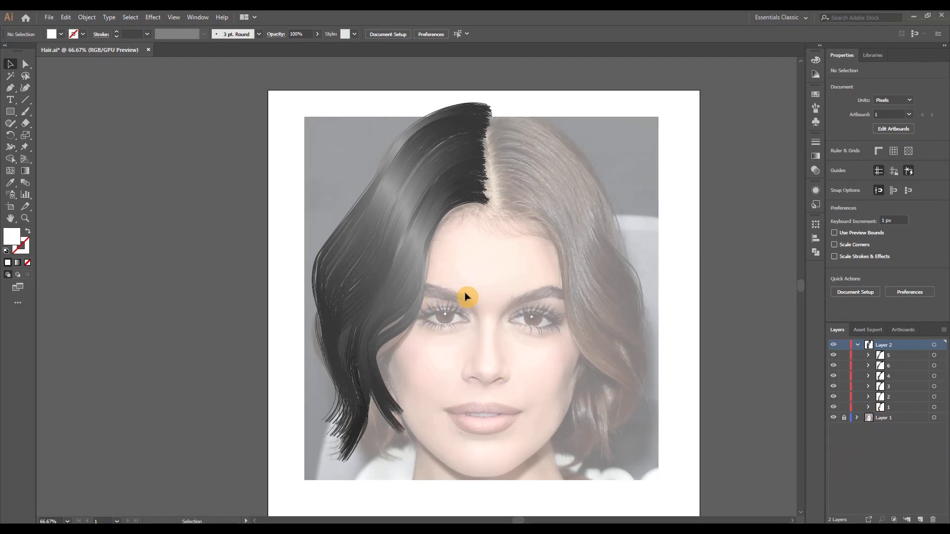
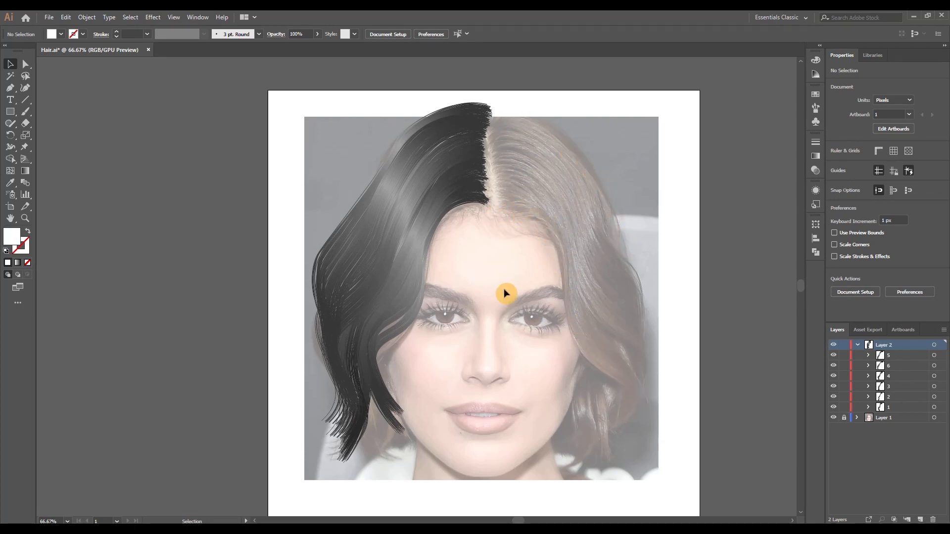
With the Curvature tool, no fill and a 1 pt black stroke, trace the right-hand hair's inner edge from the parting down along the face
left_click(28, 90)
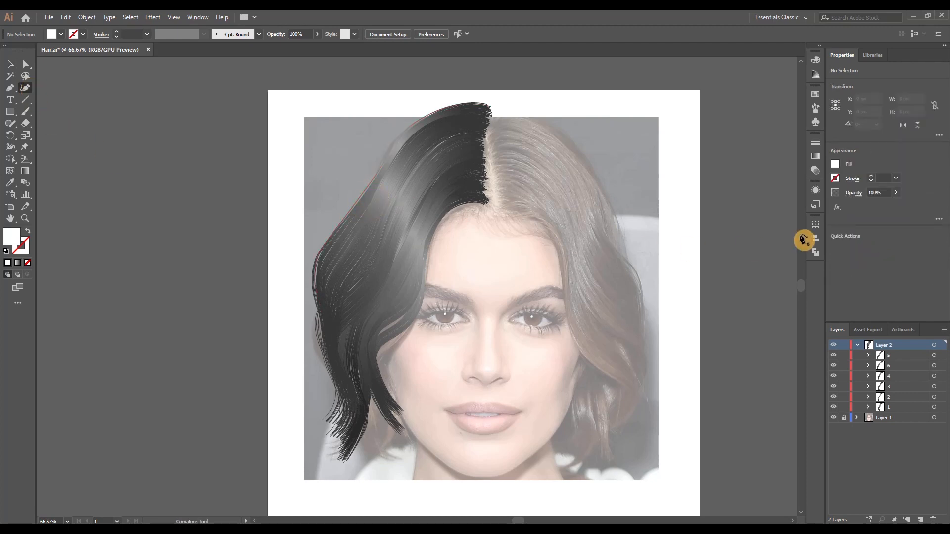
left_click(835, 165)
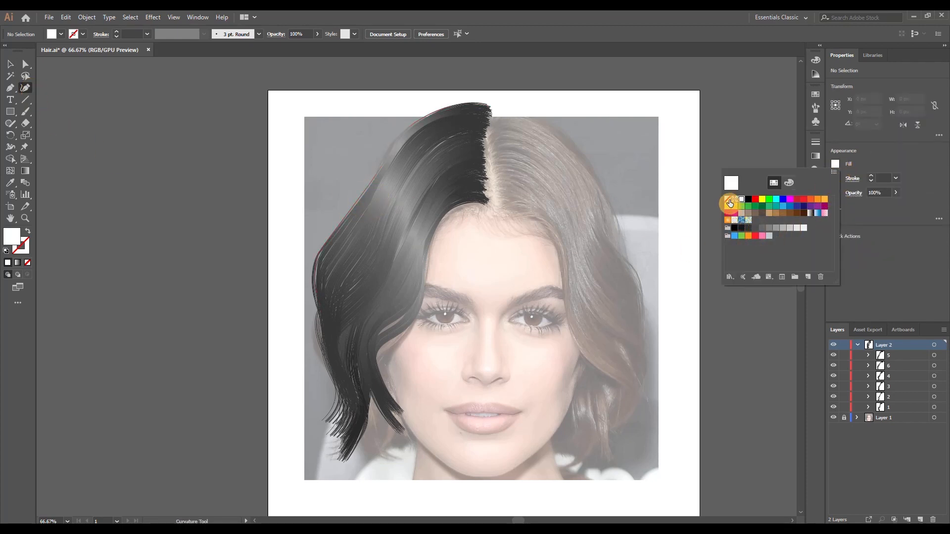
left_click(730, 203)
left_click(871, 176)
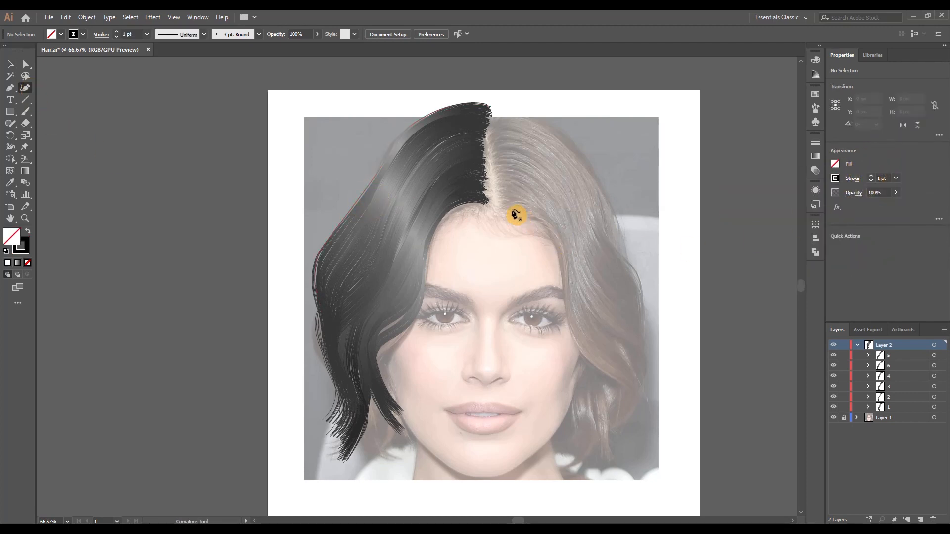
left_click(497, 202)
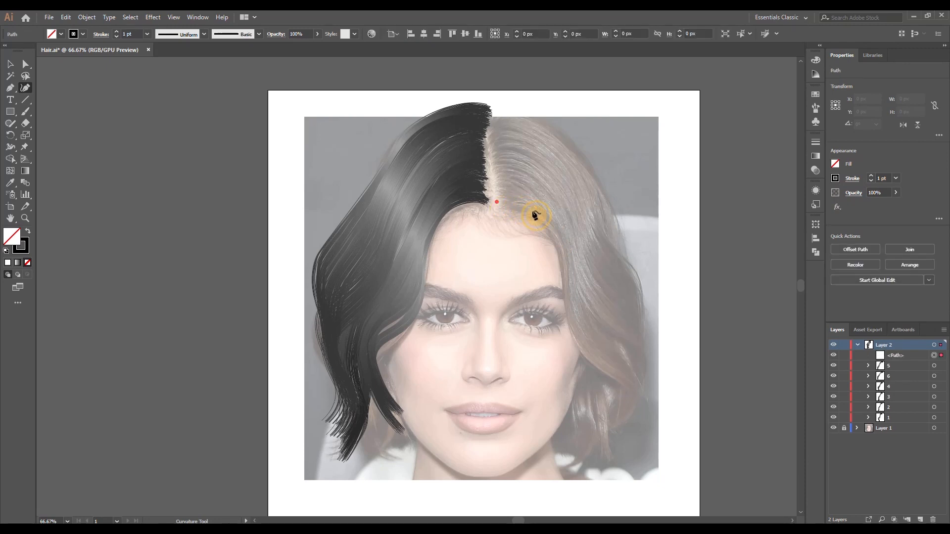
left_click(543, 216)
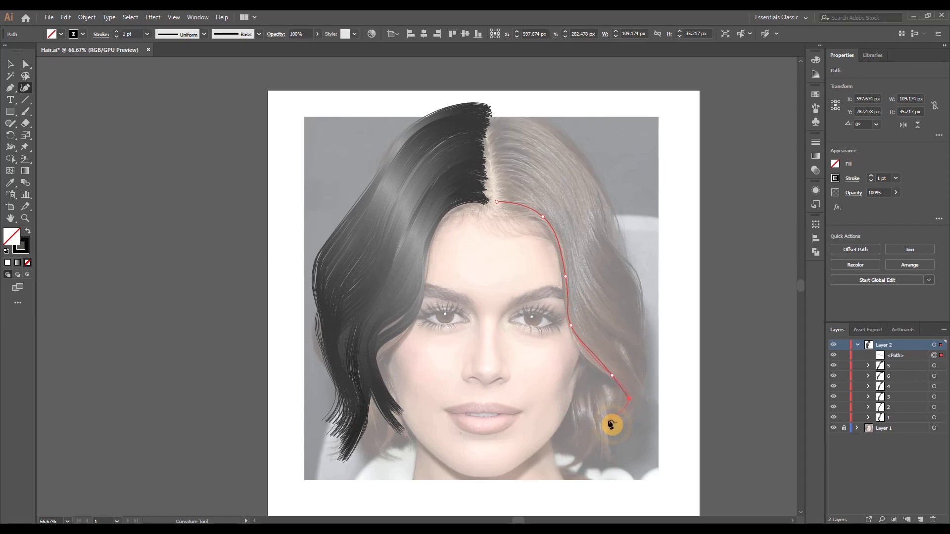
key("Escape")
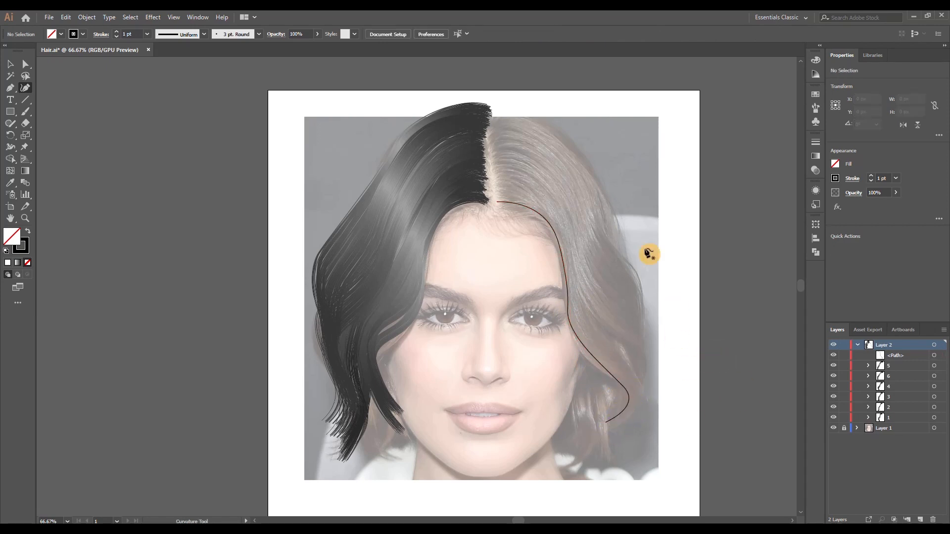
Draw a second curved strand from slightly higher on the parting, following the first one down to the lower curl
left_click(503, 177)
left_click(566, 203)
left_click(585, 267)
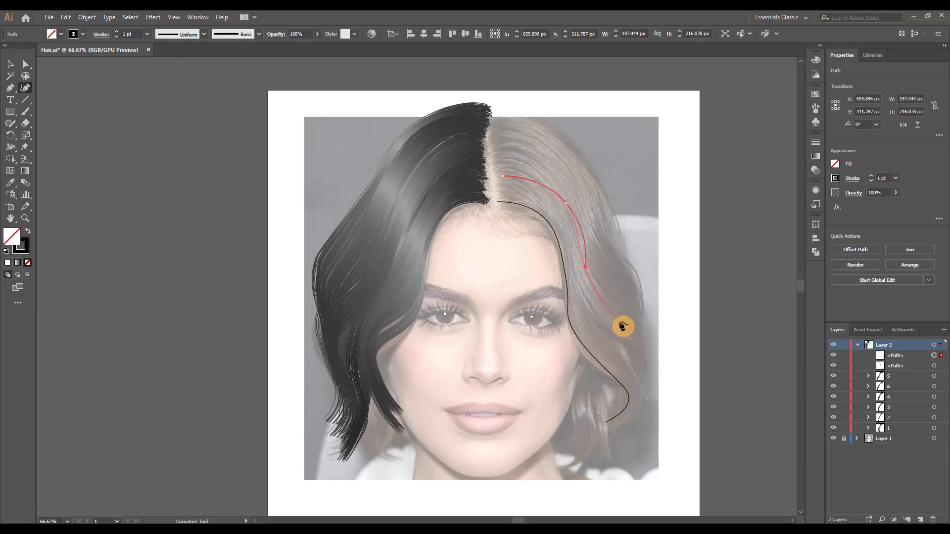
left_click(626, 330)
left_click(626, 418)
key("Escape")
Draw the outer strand from the crown over the right side of the head down to about cheek level
left_click(493, 105)
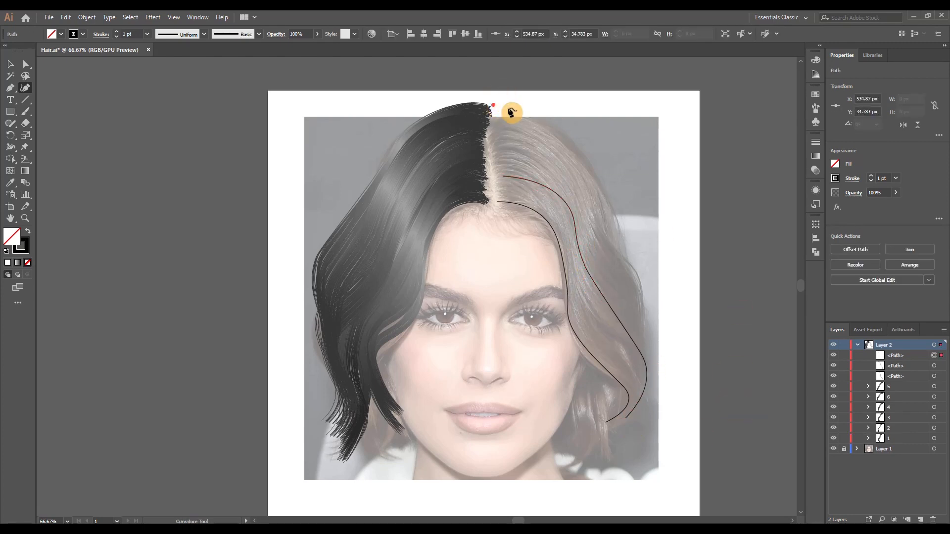
scroll(508, 108, "up", 2)
left_click(487, 106)
left_click(588, 142)
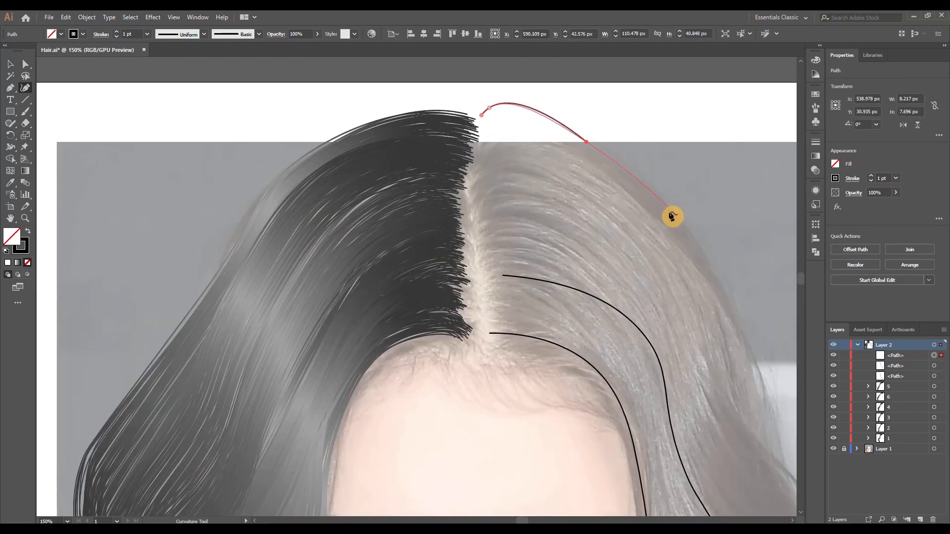
left_click(689, 230)
left_click(755, 358)
left_click_drag(767, 404, 638, 269)
scroll(638, 269, "down", 1)
left_click(651, 317)
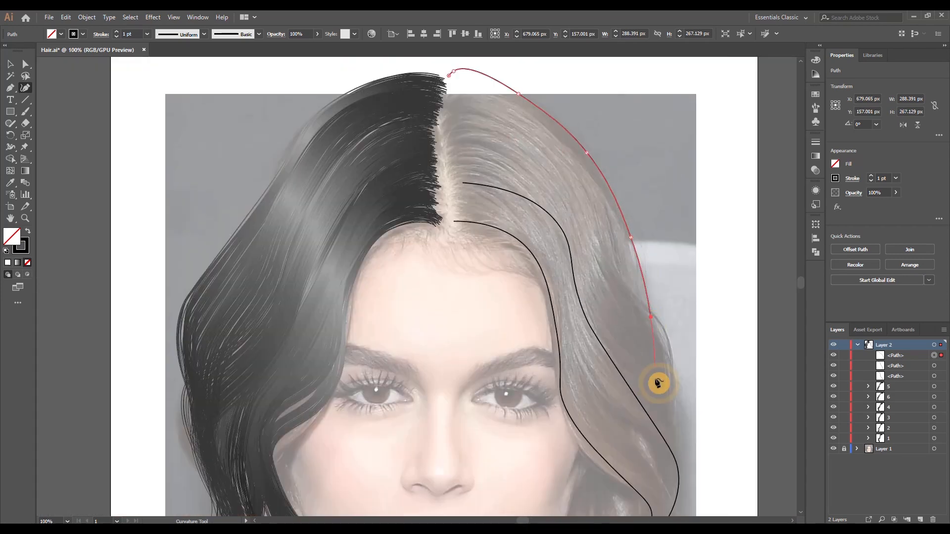
left_click(644, 441)
key("Escape")
Draw a strand from the upper parting that crosses the outer one and curls inward below it
left_click(442, 127)
left_click(479, 114)
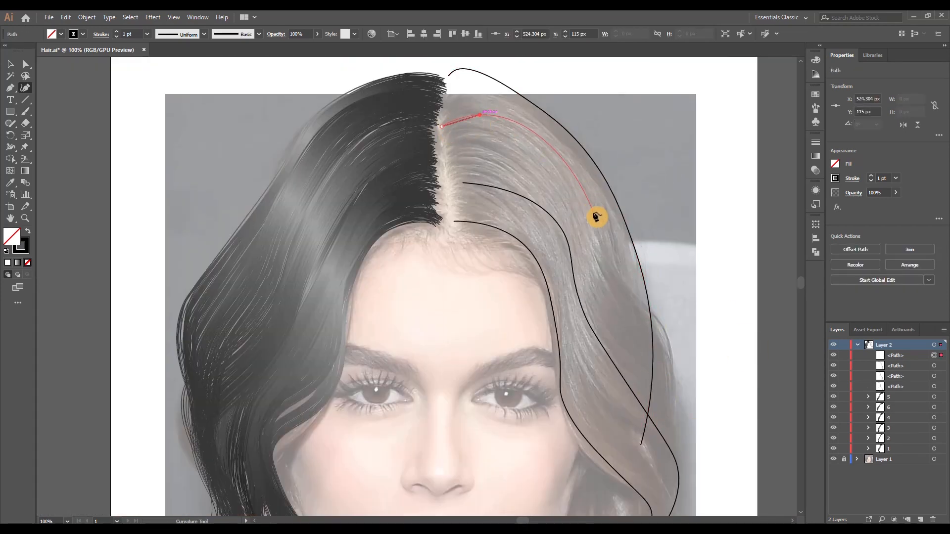
left_click(593, 212)
left_click(619, 281)
key("ctrl")
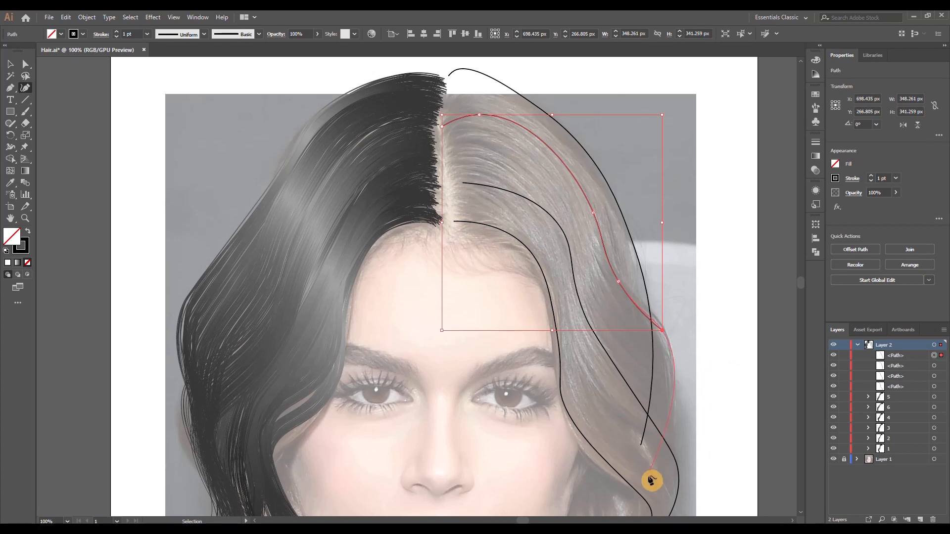
left_click(650, 477)
left_click(721, 390, "ctrl")
Draw a short S-shaped strand from beneath the right-hand curl down toward the neck
scroll(664, 421, "down", 1)
scroll(599, 426, "up", 2)
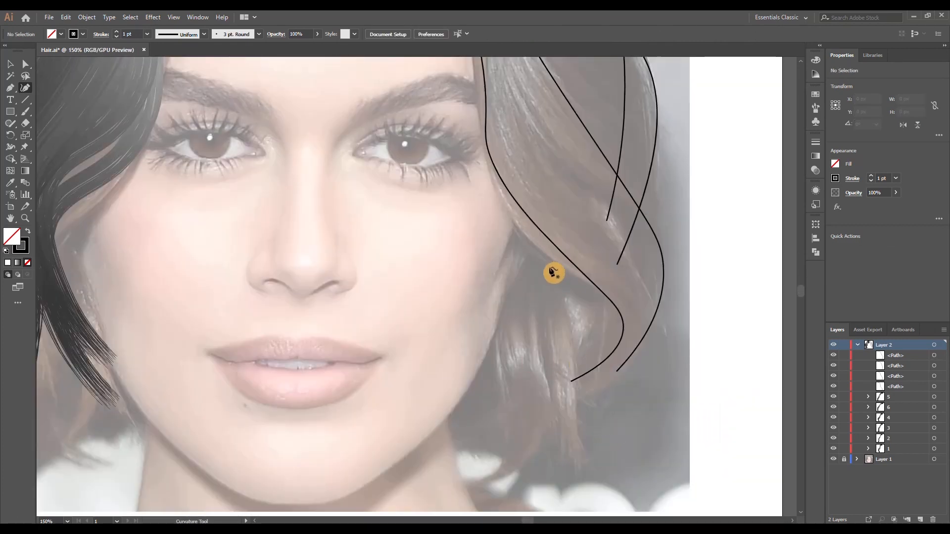
left_click(581, 225)
left_click(563, 319)
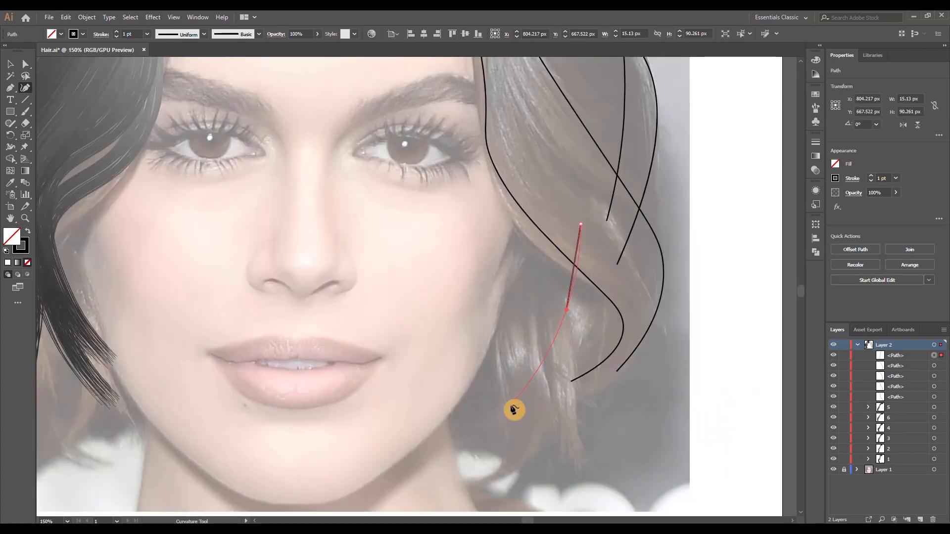
left_click(507, 444)
key("Escape")
Draw two more short curved strands beside the face, crossing the S-shaped one and ending near the neck
left_click(536, 253)
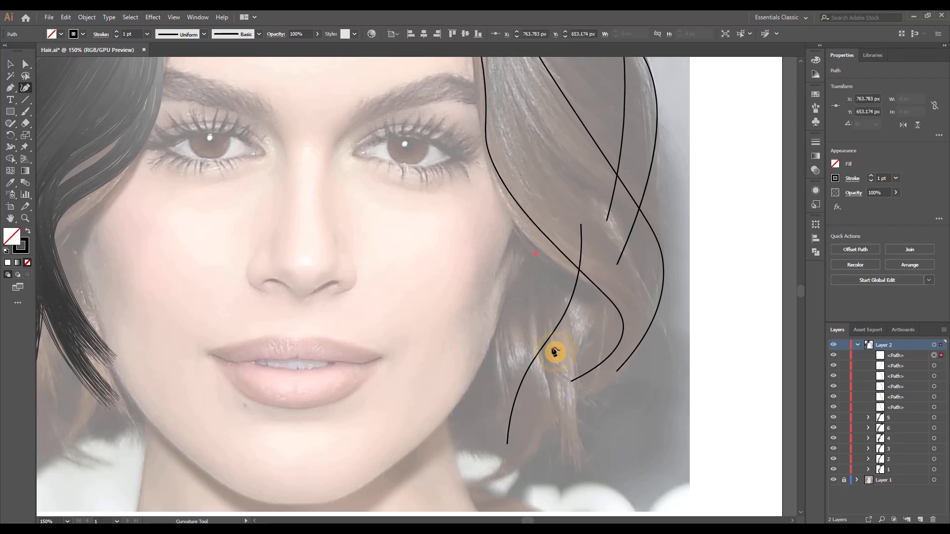
left_click(566, 452)
key("Escape")
left_click(512, 306)
left_click(533, 409)
left_click(519, 477)
key("Escape")
Select the four long strands on the right side of the head and hide them, leaving the three short ones visible
key("v")
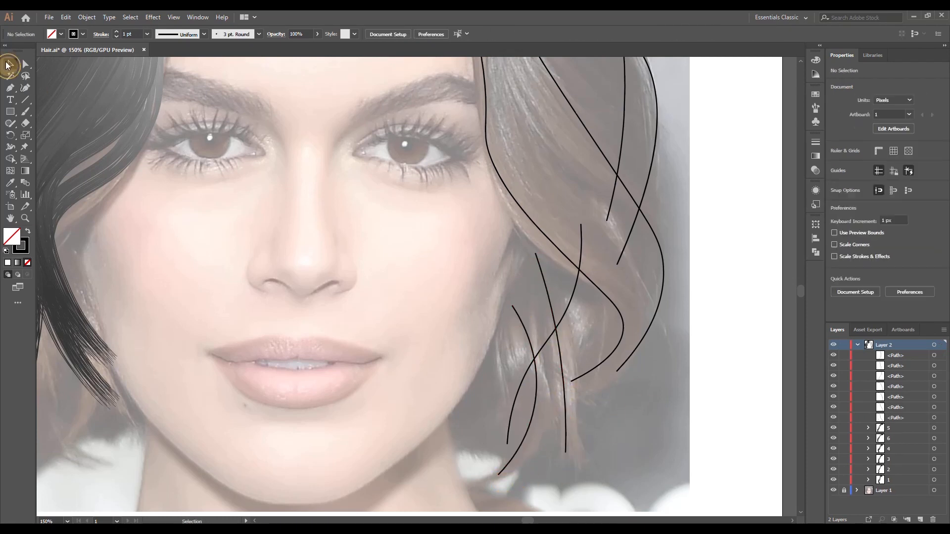
scroll(659, 364, "down", 1)
scroll(658, 364, "right", 2)
scroll(653, 347, "up", 5)
left_click_drag(573, 112, 430, 173)
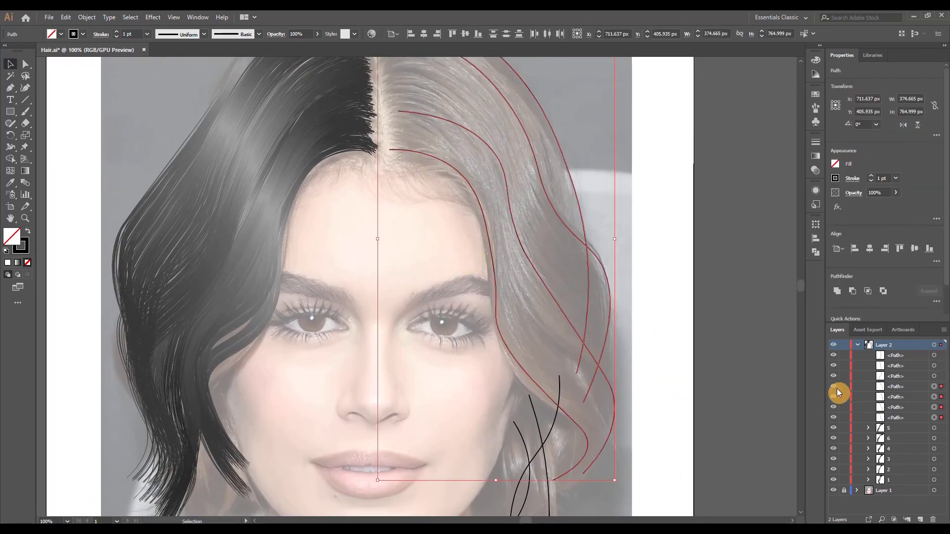
left_click_drag(834, 386, 835, 419)
Taper the lower end of the nearly straight short strand with the Width tool
scroll(578, 408, "down", 4)
left_click(11, 146)
scroll(564, 436, "up", 7)
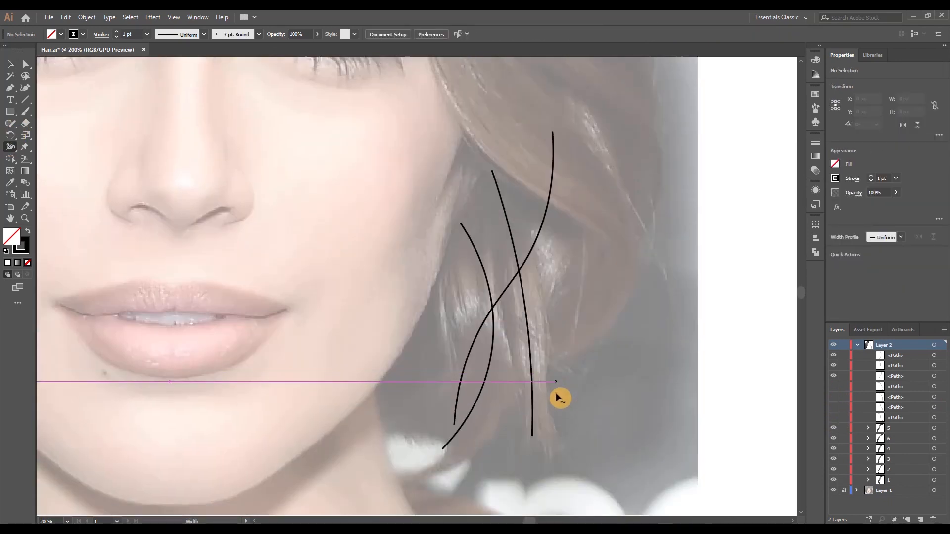
scroll(568, 335, "down", 3)
scroll(566, 341, "down", 3)
scroll(567, 391, "up", 10)
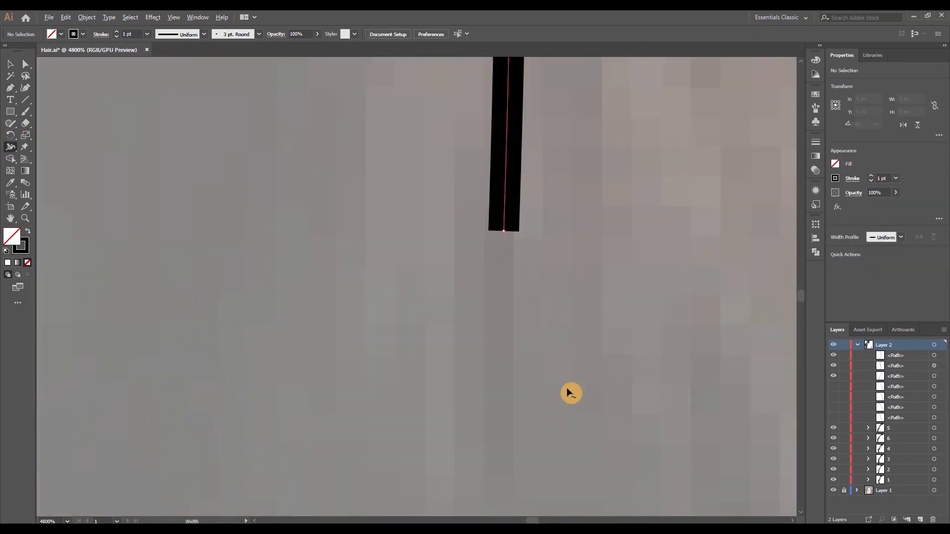
left_click_drag(518, 229, 505, 231)
Adjust the stroke width near the lower end of the short strand closest to the face so it tapers
scroll(515, 281, "down", 8)
scroll(455, 228, "up", 4)
left_click(435, 201)
scroll(437, 200, "up", 2)
left_click_drag(443, 187, 447, 188)
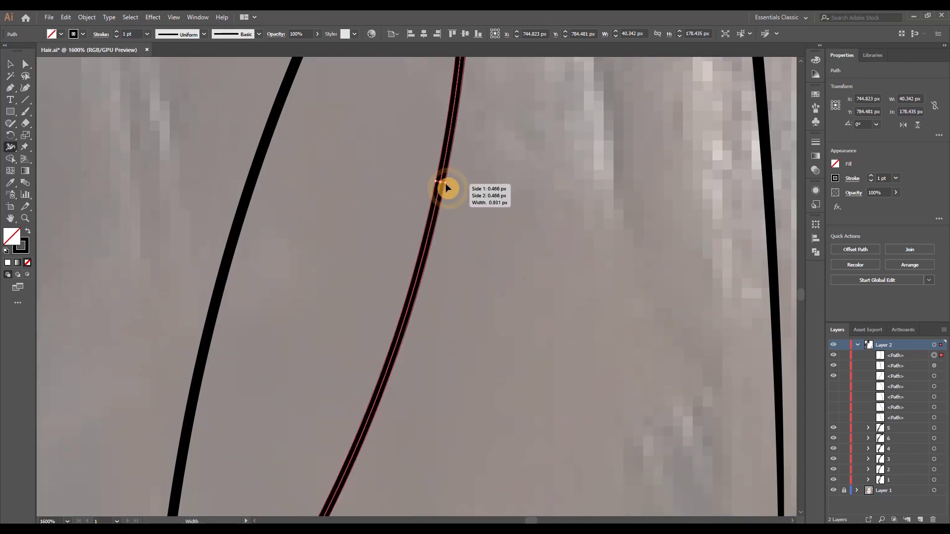
scroll(445, 193, "down", 5)
scroll(395, 322, "up", 5)
left_click_drag(414, 340, 409, 336)
Adjust the stroke width along the lower part of the S-shaped strand and taper its end
scroll(487, 345, "down", 7)
scroll(514, 272, "up", 4)
scroll(504, 275, "up", 3)
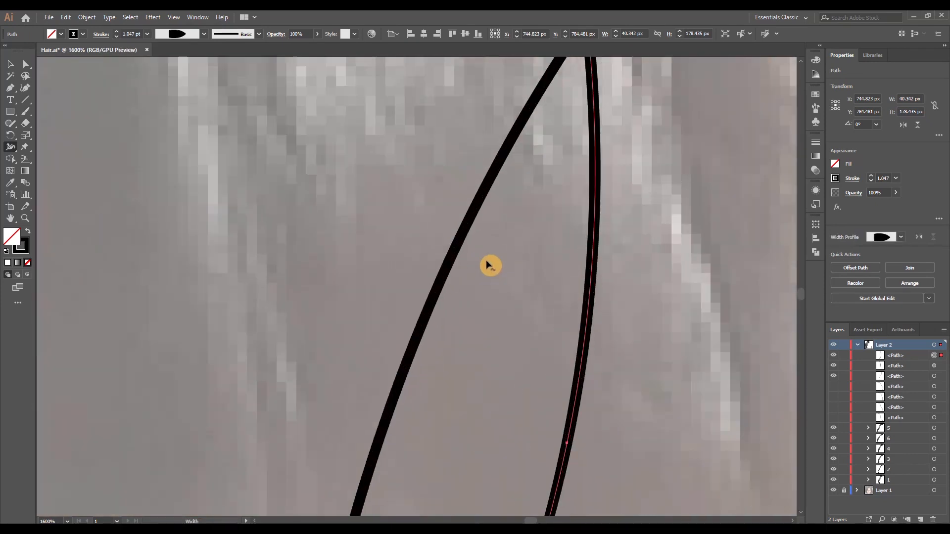
scroll(488, 265, "down", 1)
left_click_drag(476, 233, 472, 231)
scroll(485, 297, "down", 3)
scroll(443, 465, "up", 5)
left_click_drag(425, 390, 417, 389)
scroll(527, 398, "down", 7)
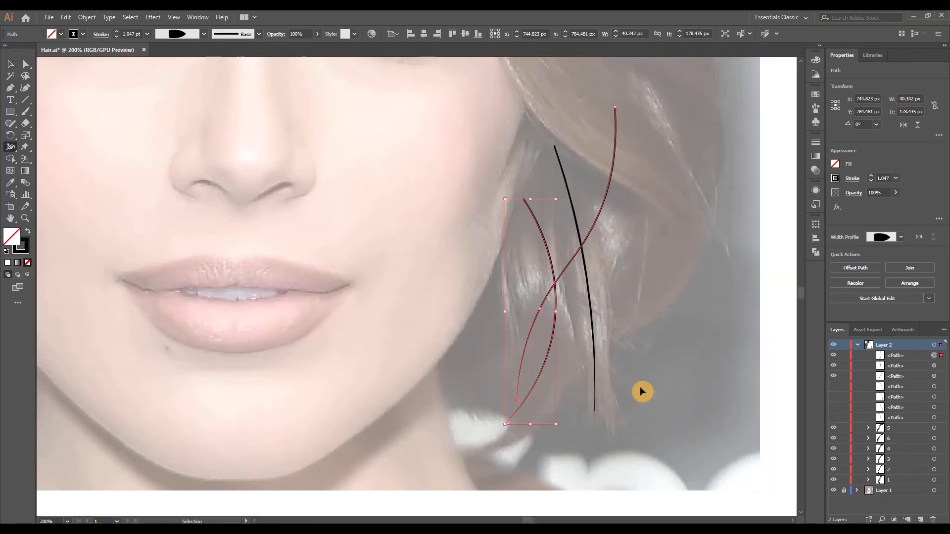
Expand the appearance of each of the three tapered short strands into filled shapes
scroll(638, 389, "right", 2)
key("v")
left_click(600, 381)
scroll(571, 297, "down", 1)
left_click_drag(497, 188, 557, 201)
left_click(87, 18)
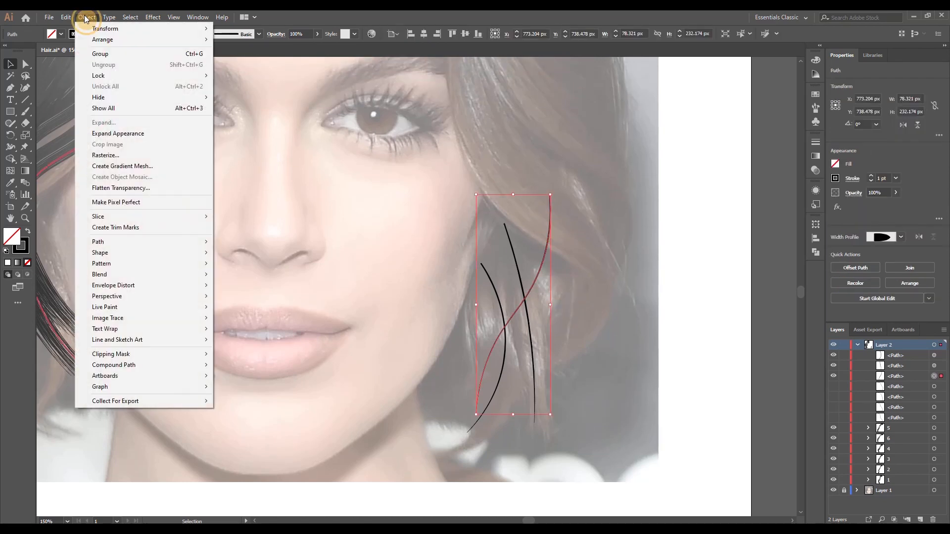
left_click(130, 134)
mouse_move(489, 218)
left_mouse_down()
mouse_move(510, 246)
mouse_move(492, 279)
left_mouse_up()
left_click(87, 18)
left_click(142, 134)
left_click(90, 19)
left_click(117, 133)
Fill the three short strands with the dark-to-grey gradient, run it along the S-shaped strand and reposition its light stop
scroll(592, 247, "down", 2)
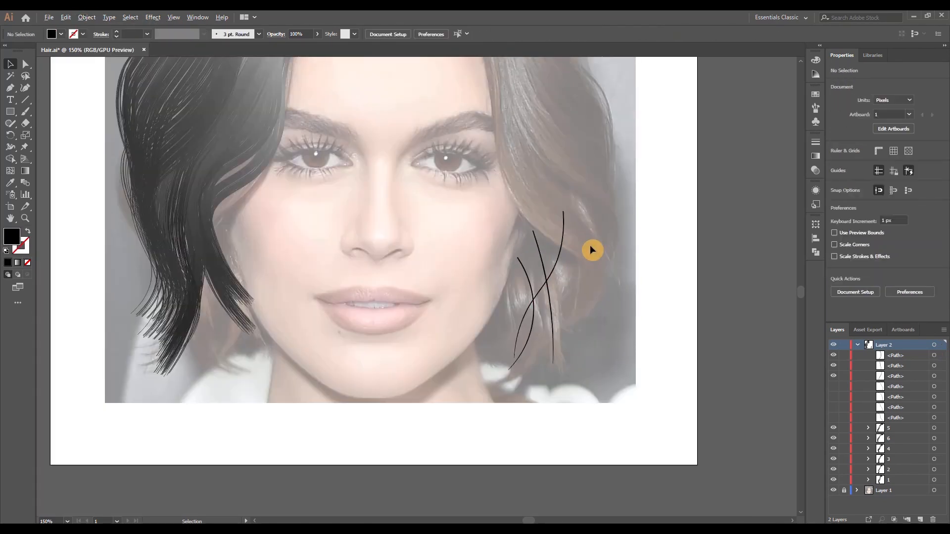
left_click(25, 171)
scroll(596, 322, "up", 2)
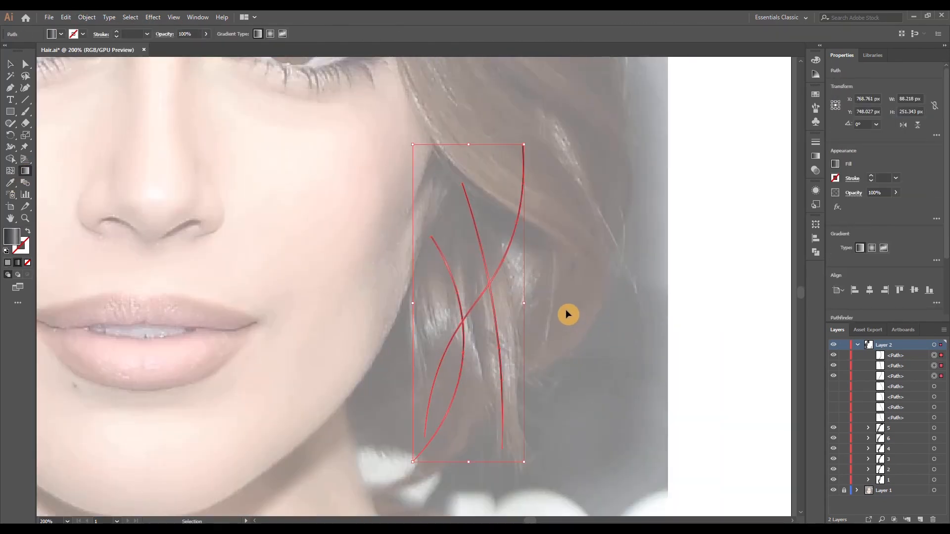
mouse_move(545, 292)
left_mouse_down()
mouse_move(466, 206)
mouse_move(463, 182)
left_mouse_up()
left_click_drag(420, 291, 471, 314)
left_click_drag(514, 202, 547, 116)
left_click_drag(423, 440, 523, 182)
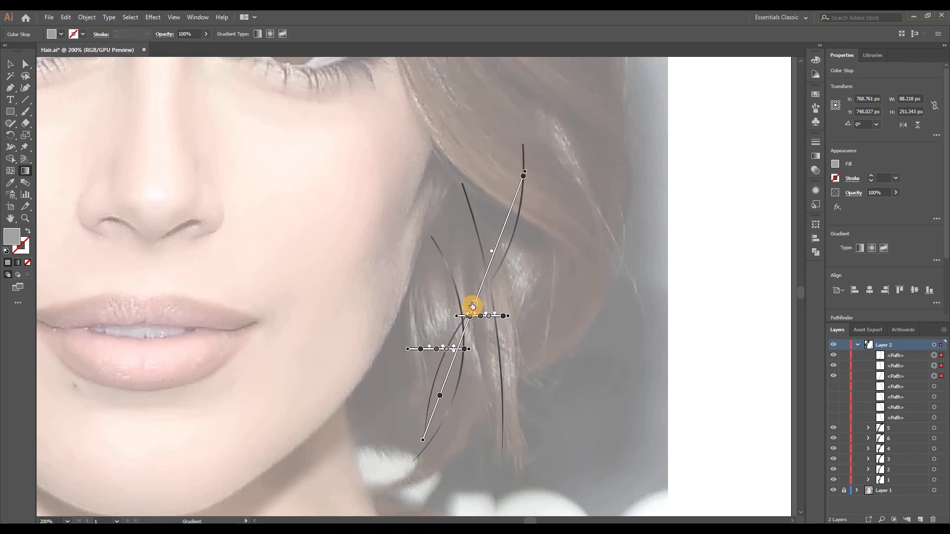
mouse_move(472, 306)
left_mouse_down()
mouse_move(488, 275)
mouse_move(463, 361)
mouse_move(463, 343)
left_mouse_up()
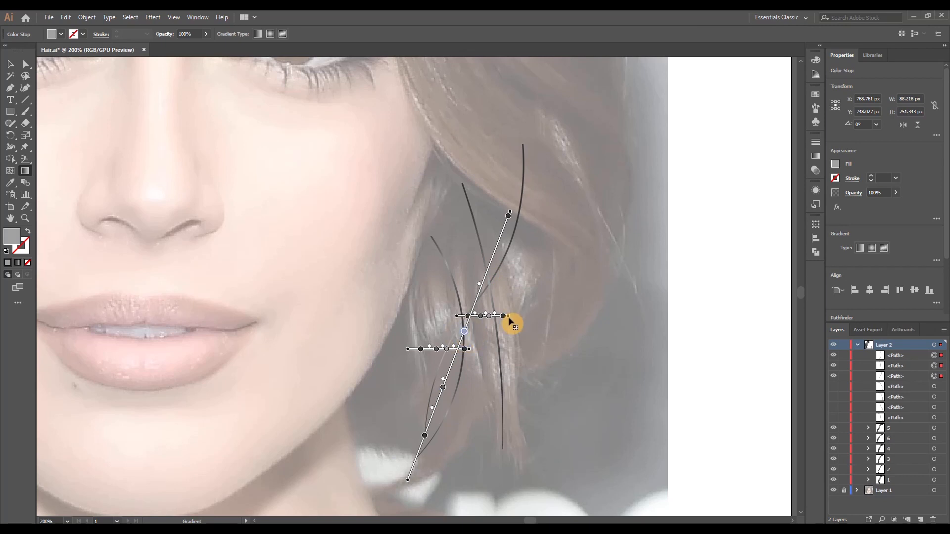
Realign the nearly straight strand's gradient along its length and shift its colour stops
left_click(520, 334, "ctrl")
left_click(498, 332, "ctrl")
mouse_move(509, 317)
left_mouse_down()
mouse_move(588, 316)
mouse_move(421, 129)
left_mouse_up()
mouse_move(434, 207)
left_mouse_down()
mouse_move(465, 207)
mouse_move(484, 312)
mouse_move(455, 166)
mouse_move(481, 161)
left_mouse_up()
mouse_move(496, 297)
left_mouse_down()
mouse_move(483, 298)
mouse_move(488, 337)
left_mouse_up()
mouse_move(480, 258)
left_mouse_down()
mouse_move(488, 318)
mouse_move(483, 271)
left_mouse_up()
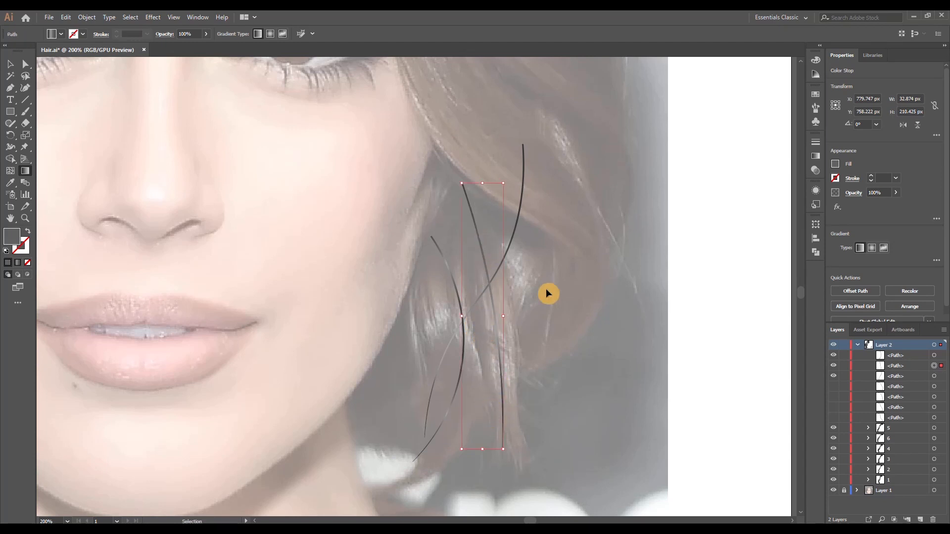
Run the gradient lengthwise along the short strand nearest the face and select its light grey stop
left_click_drag(408, 349, 608, 349)
mouse_move(422, 457)
left_mouse_down()
mouse_move(477, 186)
mouse_move(453, 261)
left_mouse_up()
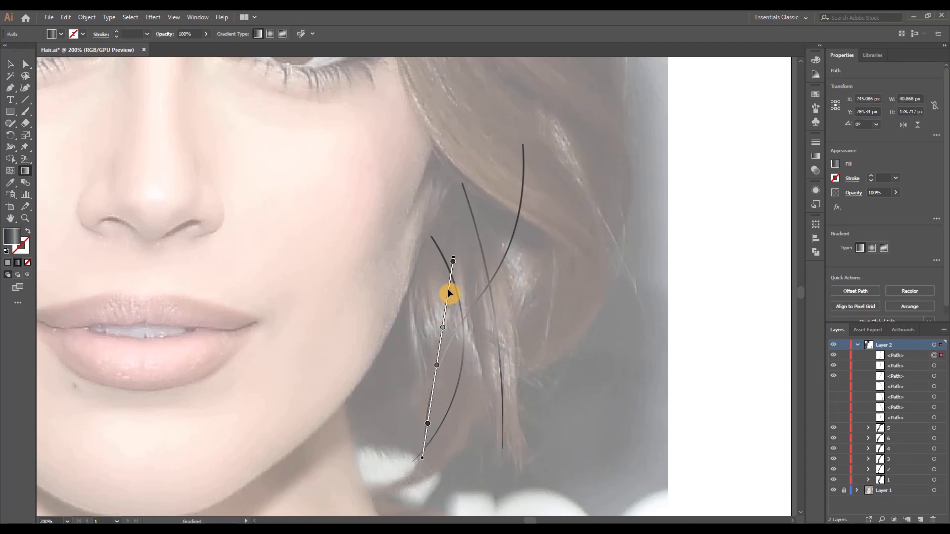
left_click(443, 328)
Adjust the colour stops on the nearly straight strand's gradient and deselect it
left_click(485, 261, "ctrl")
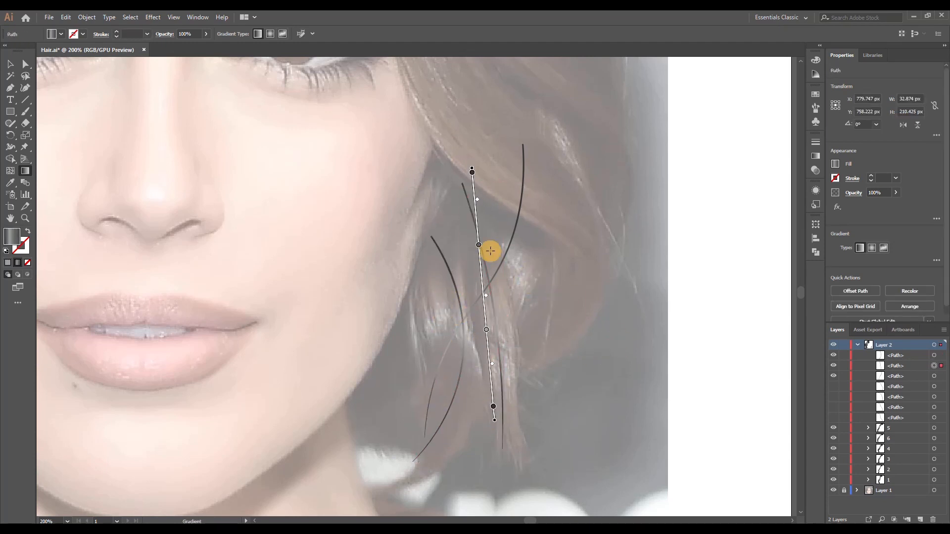
left_click(483, 295)
left_click(474, 206)
left_click(487, 332)
left_click(501, 425, "ctrl")
scroll(522, 310, "down", 2)
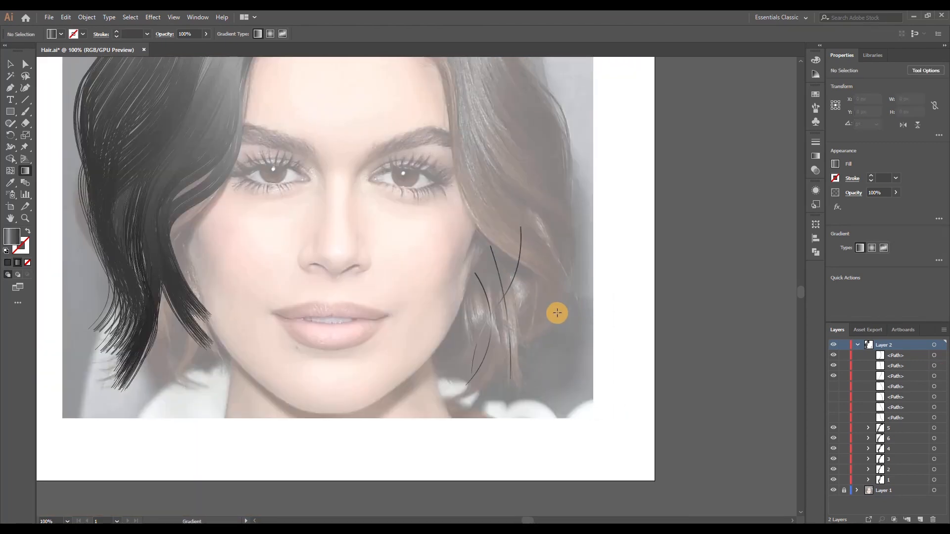
Add a Transform effect to the S-shaped strand with 40 copies and a horizontal move of 2 px
scroll(544, 297, "up", 1)
key("v")
left_click(499, 279)
left_click(153, 17)
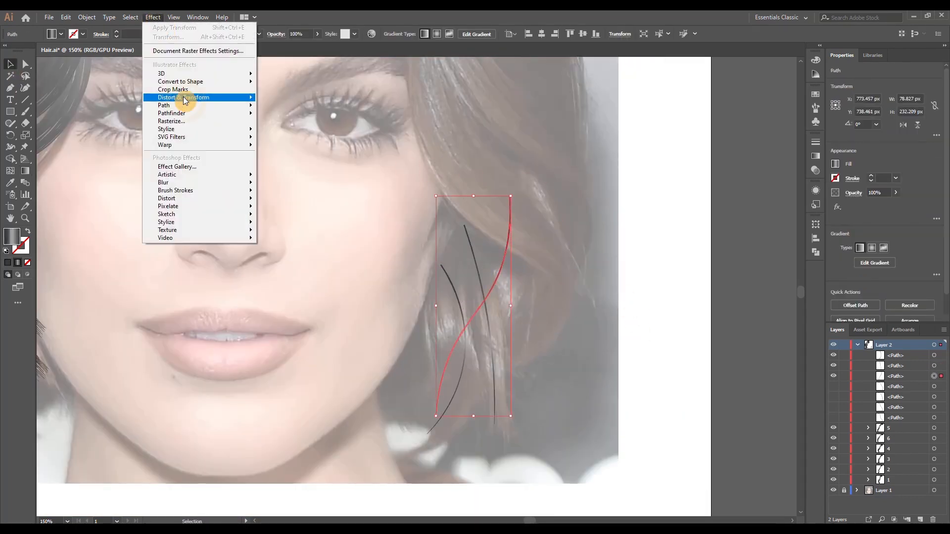
left_click(324, 133)
type("4")
key("Up")
key("Up")
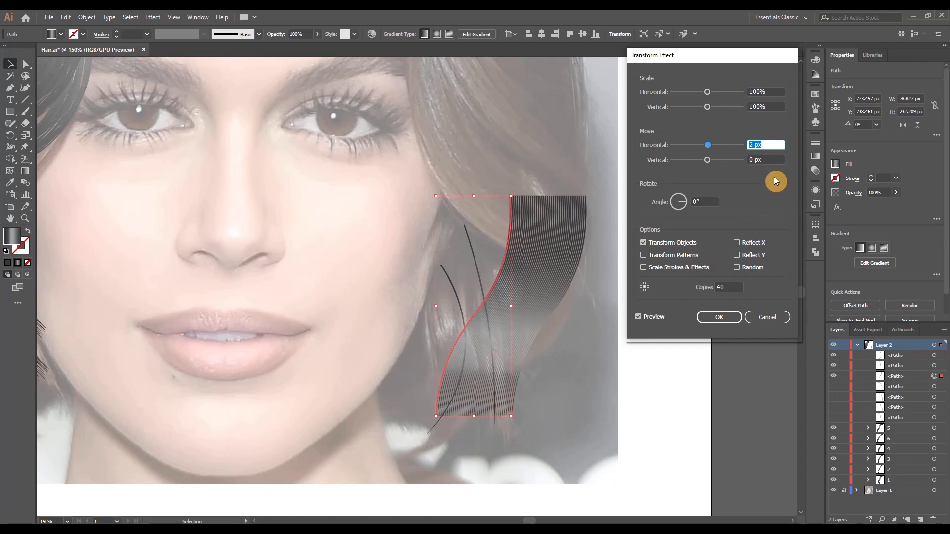
key("Down")
key("Up")
Set the Transform effect's horizontal scale to 99% and its vertical move to 0.5 px upward, and apply it
left_click(760, 92)
key("Down")
left_click(769, 159)
key("Down")
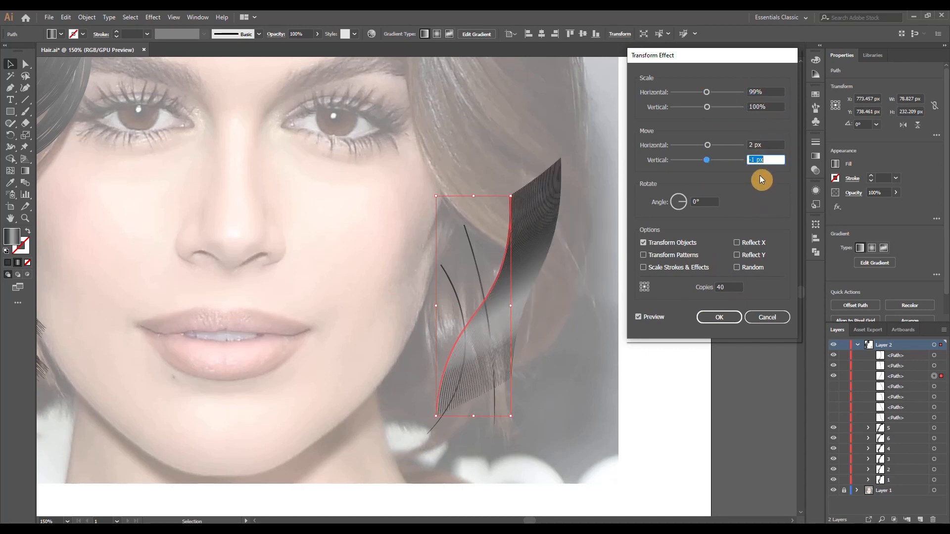
type("0.5")
key("Tab")
left_click(728, 314)
Expand the S-shaped strand's Transform effect, ungroup the copies and scatter them with Transform Each
left_click(87, 18)
left_click(118, 133)
left_click(88, 17)
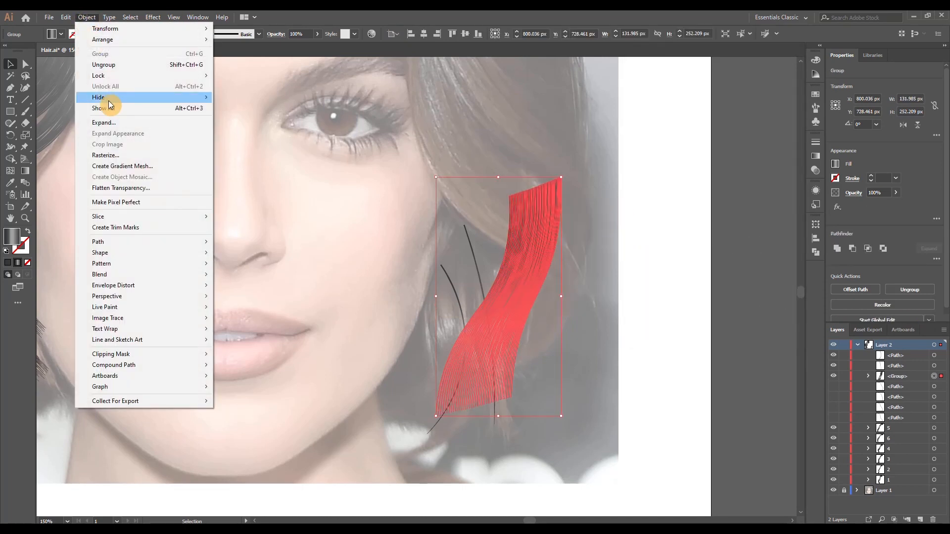
left_click(104, 65)
left_click(89, 18)
mouse_move(105, 28)
left_click(256, 101)
left_click(751, 329)
Gather the scattered S-shaped strands into a narrower grouped lock and place a duplicate of it slightly closer to the face
left_click(632, 320)
left_click_drag(584, 247, 547, 225)
left_click_drag(552, 223, 533, 231)
left_click_drag(487, 236, 508, 260)
left_click(518, 301)
left_click(528, 253)
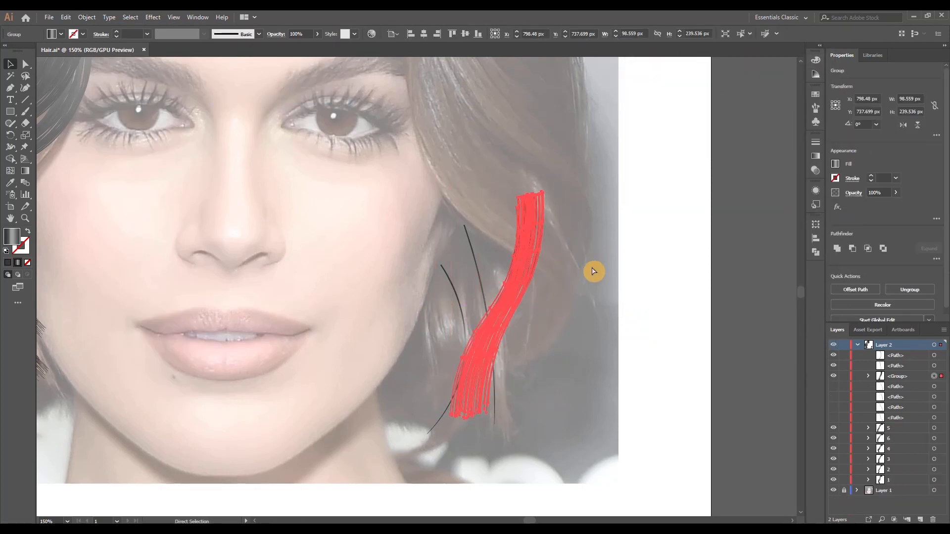
left_click_drag(523, 284, 500, 284)
left_click(666, 341)
Group the six finished hair groups 1 to 6 and name the group Left
left_click_drag(940, 439, 941, 490)
scroll(342, 306, "down", 2)
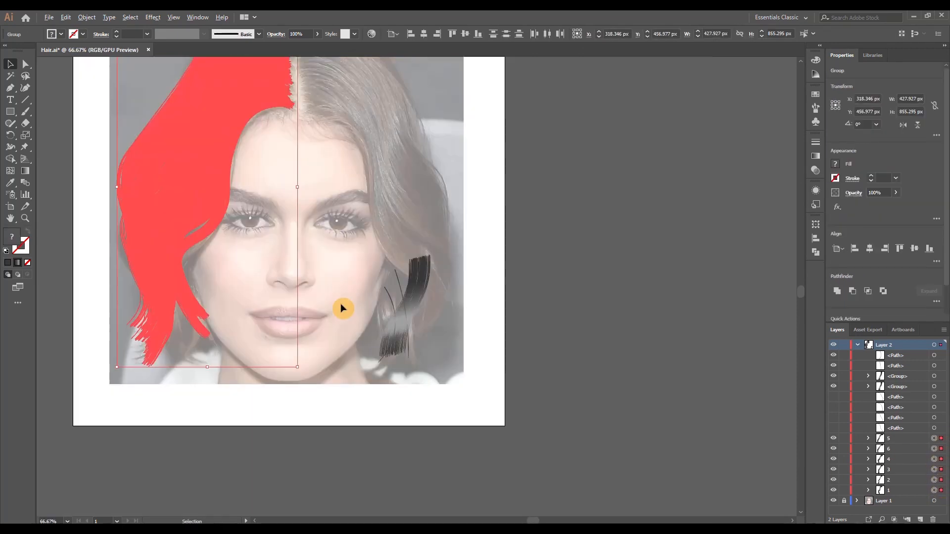
right_click(211, 187)
left_click(246, 251)
double_click(897, 439)
type("Left")
key("Return")
left_click(447, 309)
Group the two overlapping S-shaped locks into one
scroll(401, 300, "up", 3)
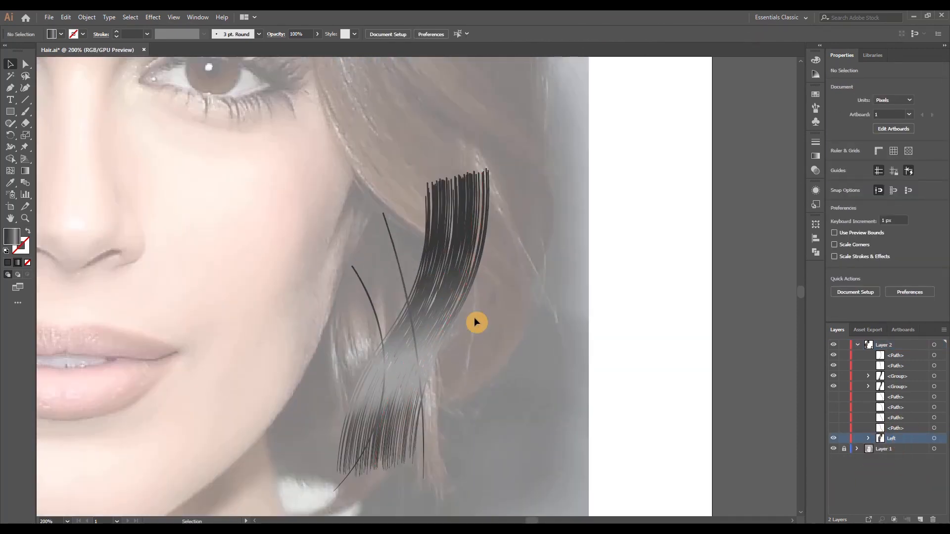
scroll(475, 323, "down", 1)
left_click(391, 212)
left_click(907, 378)
left_click(467, 267)
left_click(381, 326)
left_click(467, 267, "shift")
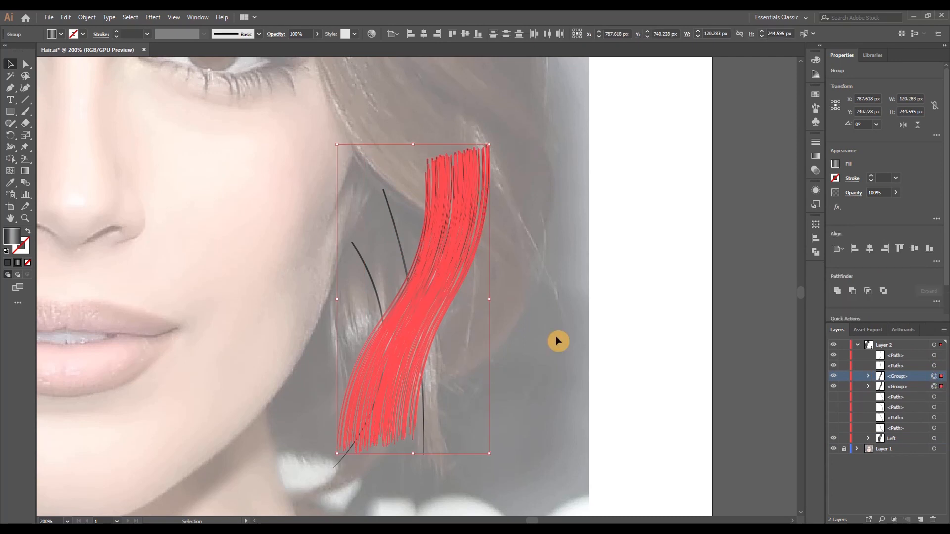
key("ctrl+g")
Add a Transform effect to the nearly straight strand with 40 copies and a horizontal move of 2 px
left_click(935, 366)
scroll(619, 330, "down", 1)
left_click(153, 17)
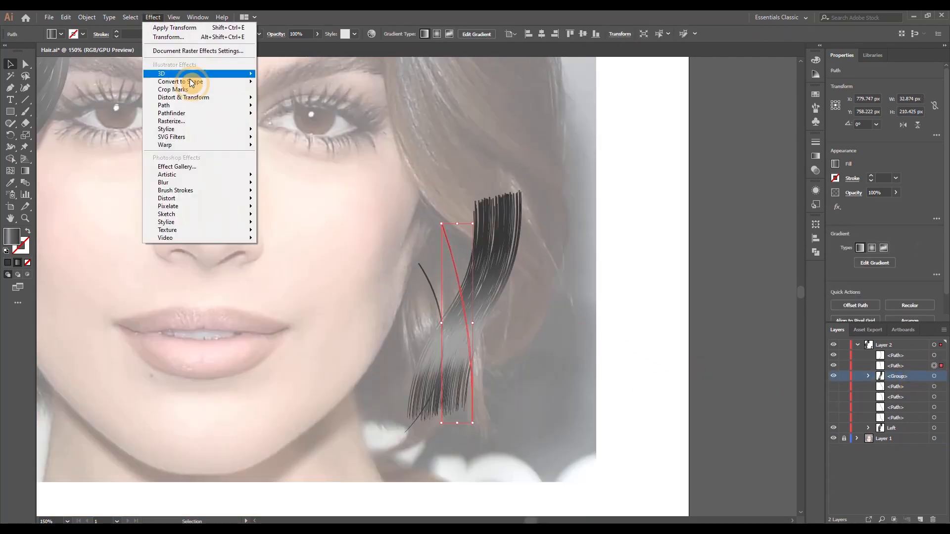
mouse_move(198, 97)
left_click(280, 121)
left_click(645, 318)
double_click(725, 288)
type("4")
left_click(765, 144)
key("Up")
key("Up")
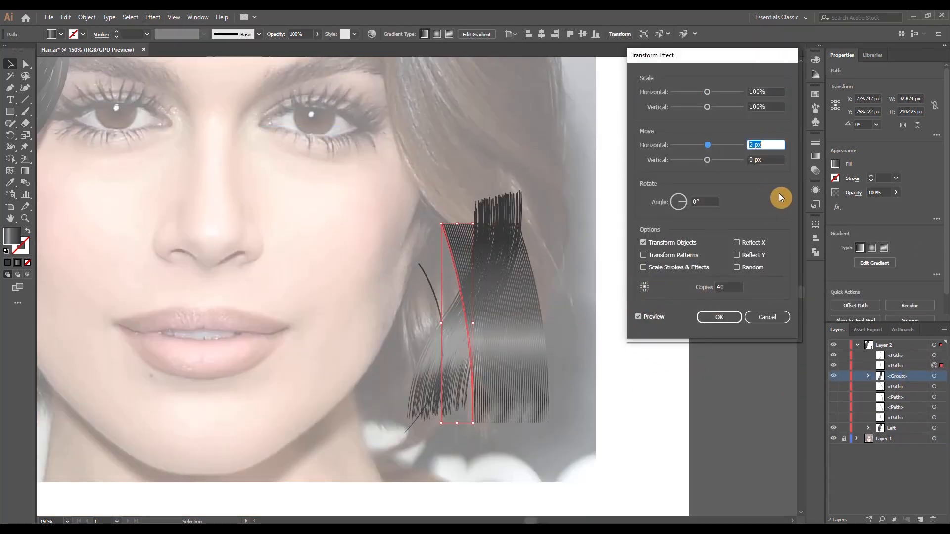
Set the effect's horizontal scale to 101%, reduce its horizontal move and apply it
left_click(765, 92)
key("Down")
key("Up")
key("Up")
left_click(768, 144)
key("Down")
key("Up")
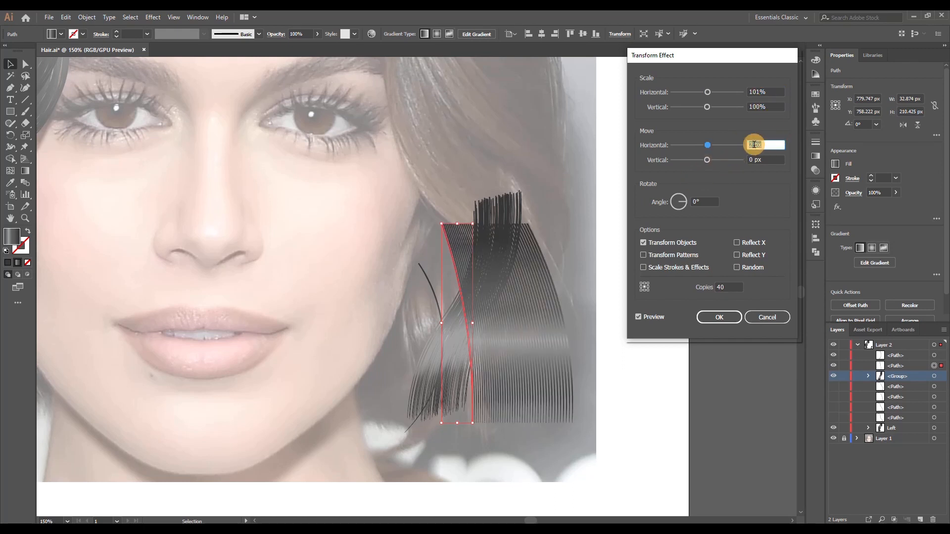
key("Return")
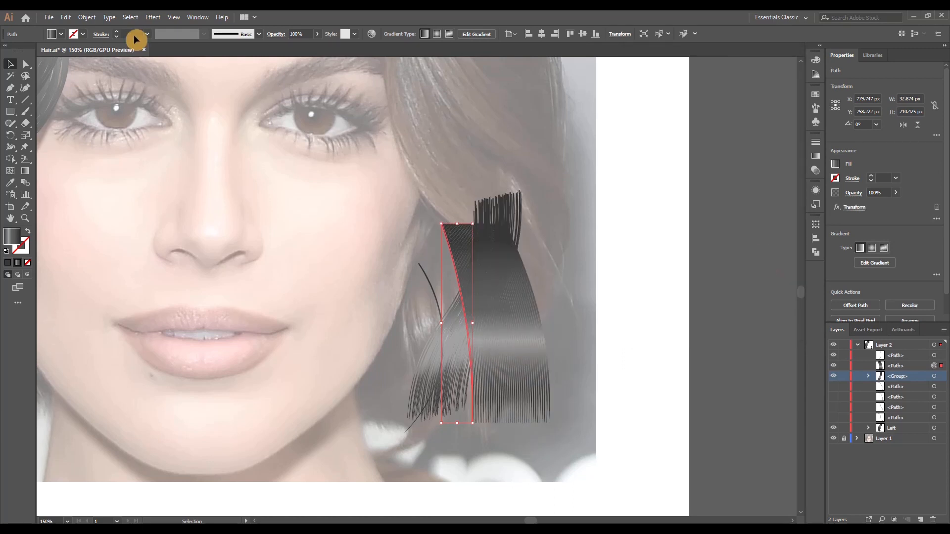
Expand and ungroup the nearly straight strand's copies and scatter them with Transform Each
left_click(87, 18)
left_click(110, 65)
left_click(87, 17)
mouse_move(106, 29)
left_click(272, 100)
left_click(746, 345)
left_click(600, 298)
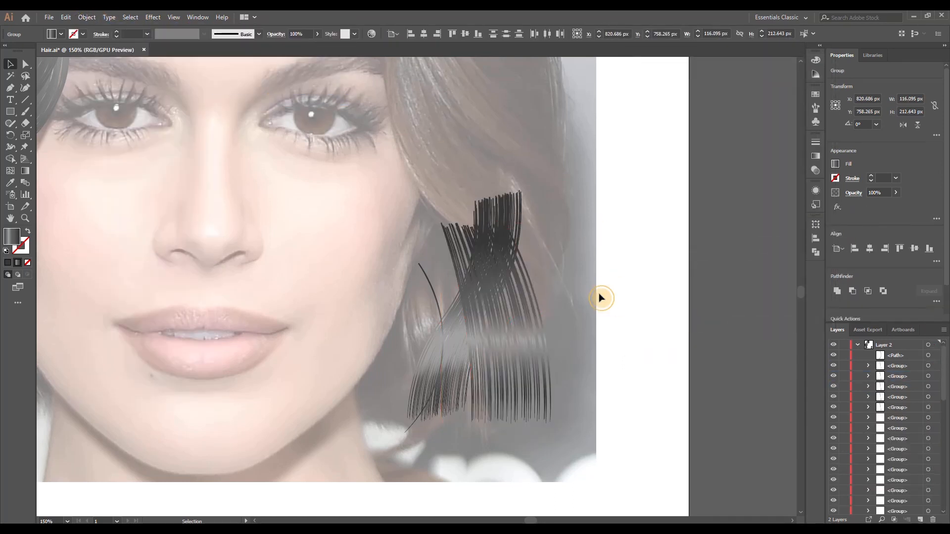
Move the outer straight strands closer to the face and lock the S-shaped lock's group
left_click_drag(549, 307, 481, 327)
left_click(523, 397)
mouse_move(497, 393)
left_mouse_down()
mouse_move(483, 386)
mouse_move(485, 396)
left_mouse_up()
left_click(530, 418)
key("ctrl+z")
scroll(898, 411, "down", 10)
left_click(844, 448)
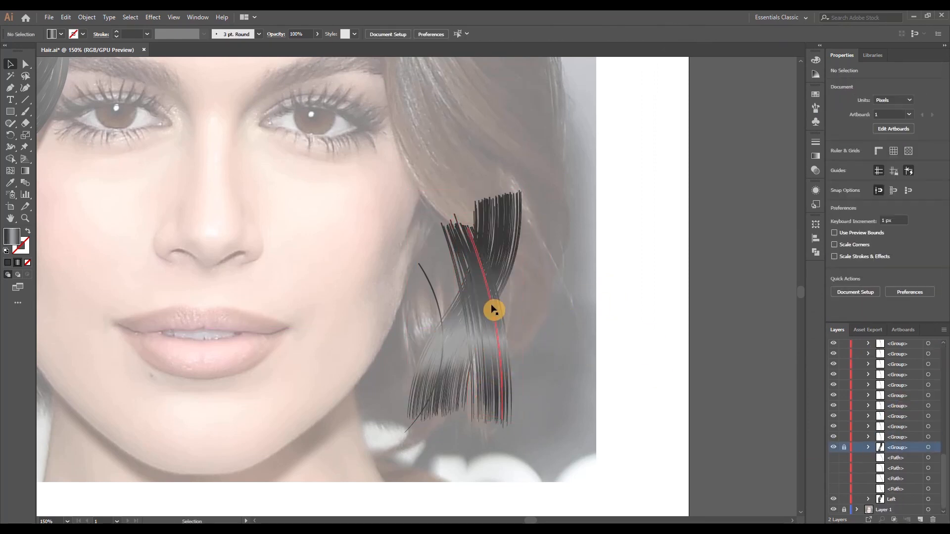
Pull the loose straight strands inward until they form one narrow lock
left_click_drag(493, 310, 481, 310)
left_click_drag(544, 307, 453, 342)
left_click_drag(497, 341, 485, 338)
left_click(537, 391)
left_click_drag(496, 371, 489, 369)
left_click(537, 376)
left_click_drag(457, 226, 448, 220)
left_click(649, 399)
Group the straight strands and move the group behind the S-shaped lock
mouse_move(549, 364)
left_mouse_down()
mouse_move(439, 325)
mouse_move(553, 351)
left_mouse_up()
key("ctrl+g")
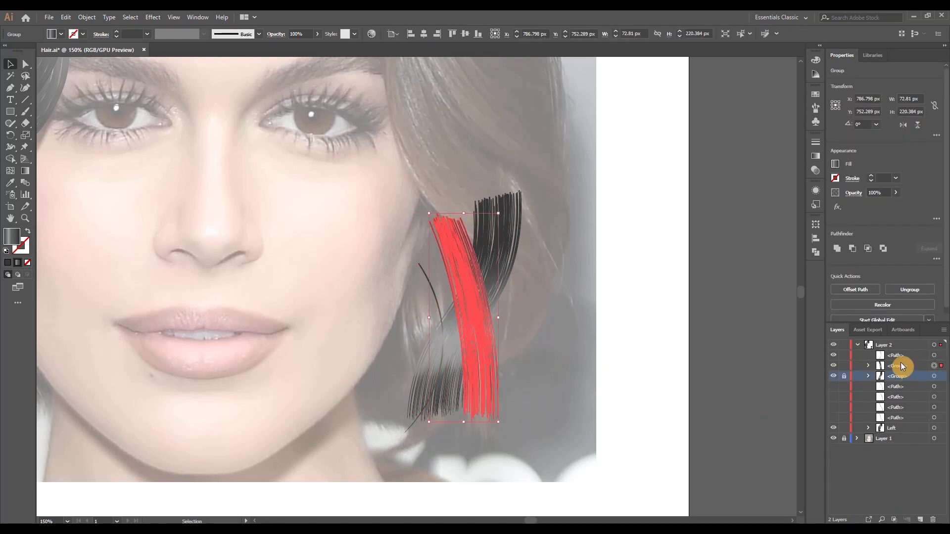
left_click_drag(901, 366, 901, 381)
left_click(555, 413)
Add a Transform effect to the short curved strand with 40 copies and a horizontal move of 2 px
left_click(432, 291)
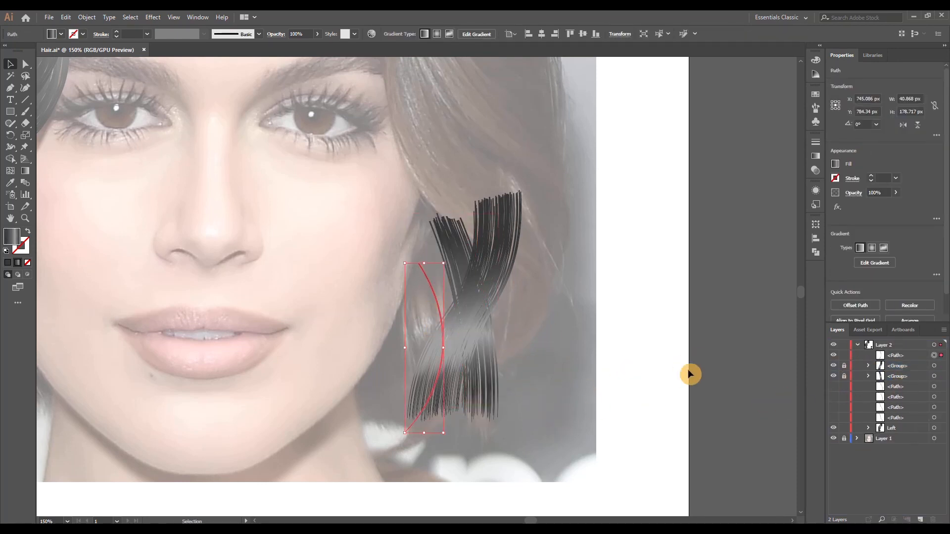
left_click(153, 16)
mouse_move(208, 95)
left_click(292, 129)
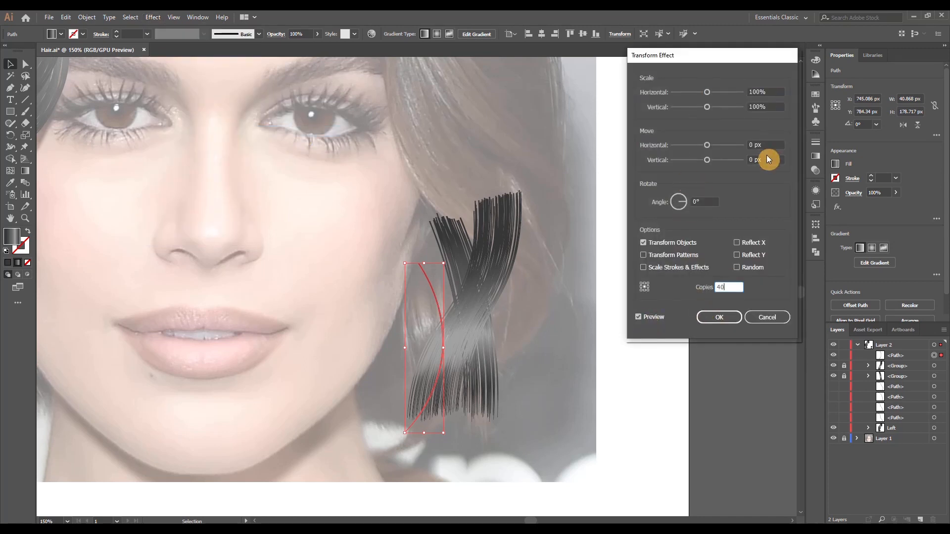
left_click(765, 146)
key("Up")
key("Up")
Set the Transform effect's horizontal scale to 99% and its rotation angle to 0.2°, and apply it
left_click(753, 107)
key("Down")
key("Up")
key("Up")
key("Down")
left_click(758, 92)
key("Down")
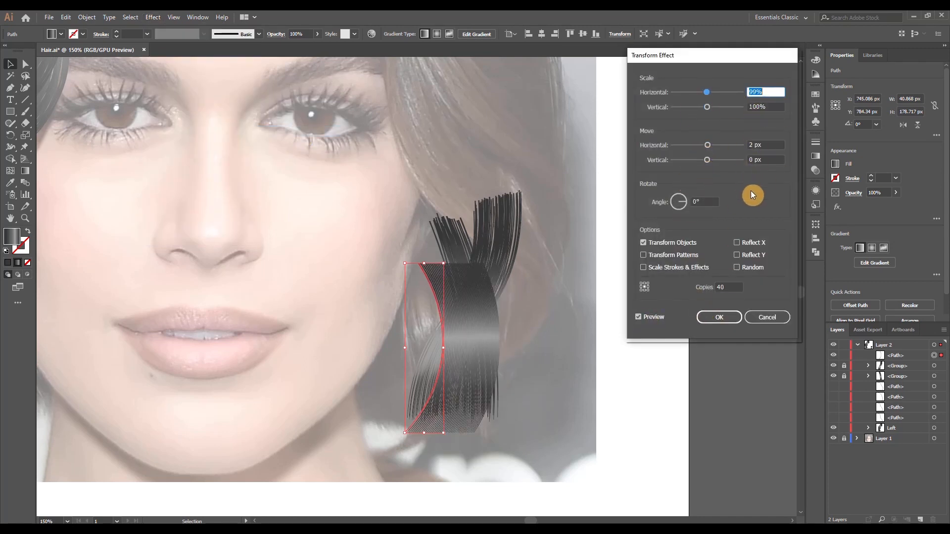
left_click(708, 203)
type("0.2")
left_click(701, 217)
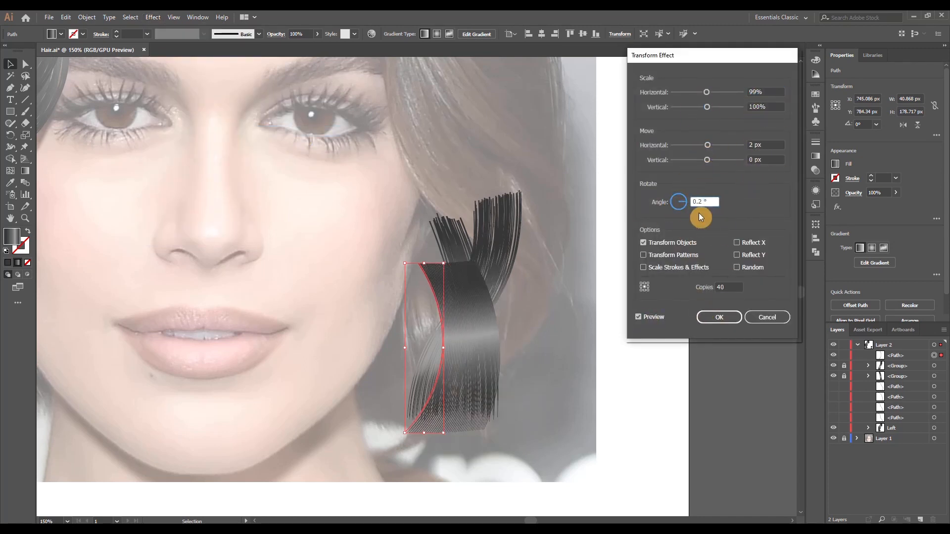
left_click(703, 318)
Expand the short curved strand's copies into separate strands and scatter them with Transform Each
left_click(86, 17)
left_click(117, 133)
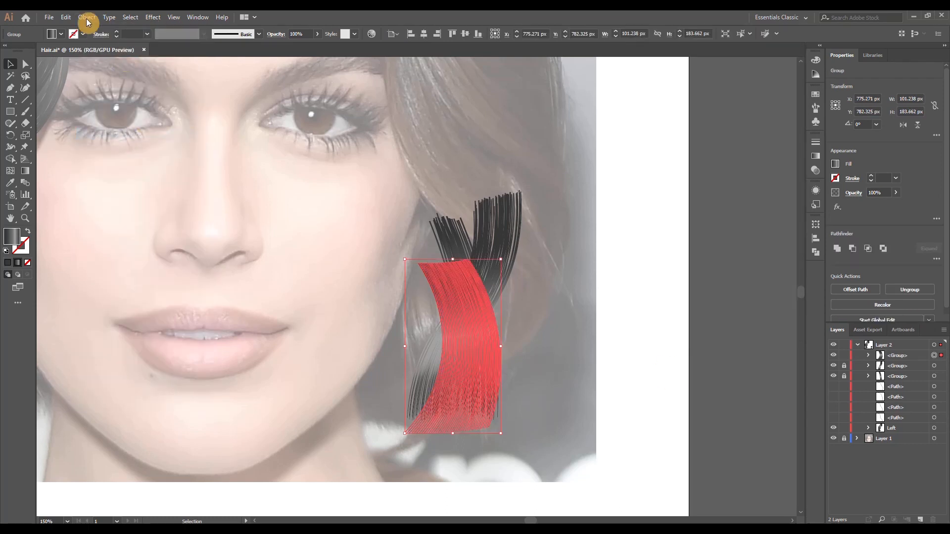
left_click(86, 16)
mouse_move(134, 30)
left_click(248, 102)
left_click(759, 329)
left_click(636, 342)
Pull the scattered short curved strands together into a narrow lock beside the cheek
mouse_move(458, 354)
left_mouse_down()
mouse_move(478, 354)
mouse_move(459, 341)
left_mouse_up()
left_click(636, 346)
left_click(433, 296)
left_click_drag(433, 296, 441, 288)
left_click(509, 327)
key("ctrl+a")
left_click(517, 360)
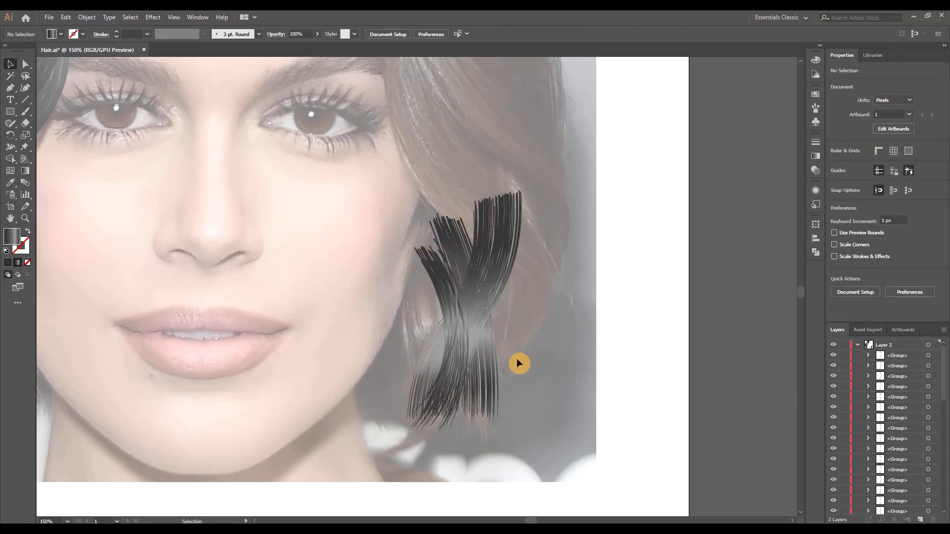
Group the short curved strands behind the other locks and unlock the other two lock groups
key("ctrl+a")
key("ctrl+g")
left_click_drag(897, 355, 899, 380)
left_click(844, 366)
left_click(845, 356)
Duplicate the straight lock in front, move the copy toward the face and rotate it about 15° clockwise
left_click(910, 356)
left_click(941, 356)
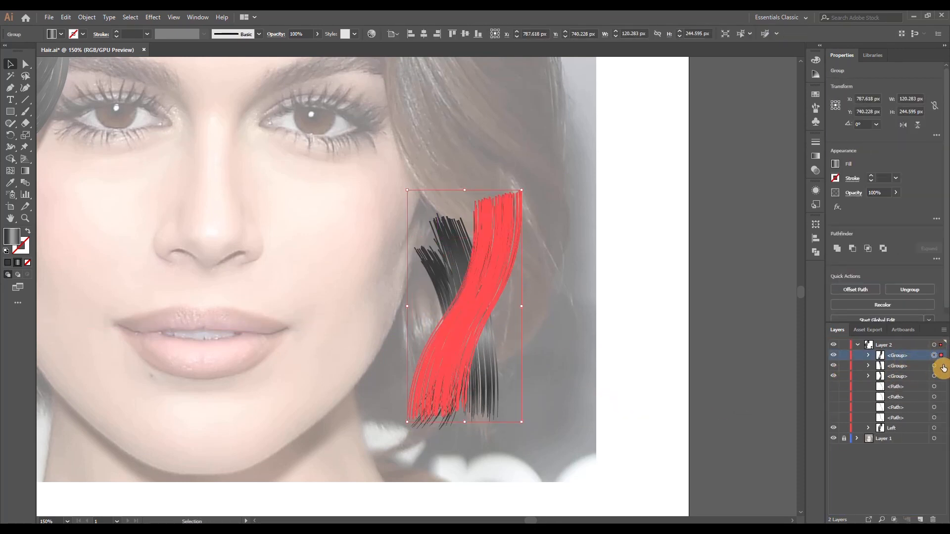
left_click(942, 367)
key("ctrl+c")
key("ctrl+f")
left_click_drag(486, 374, 461, 376)
left_click_drag(478, 432, 456, 437)
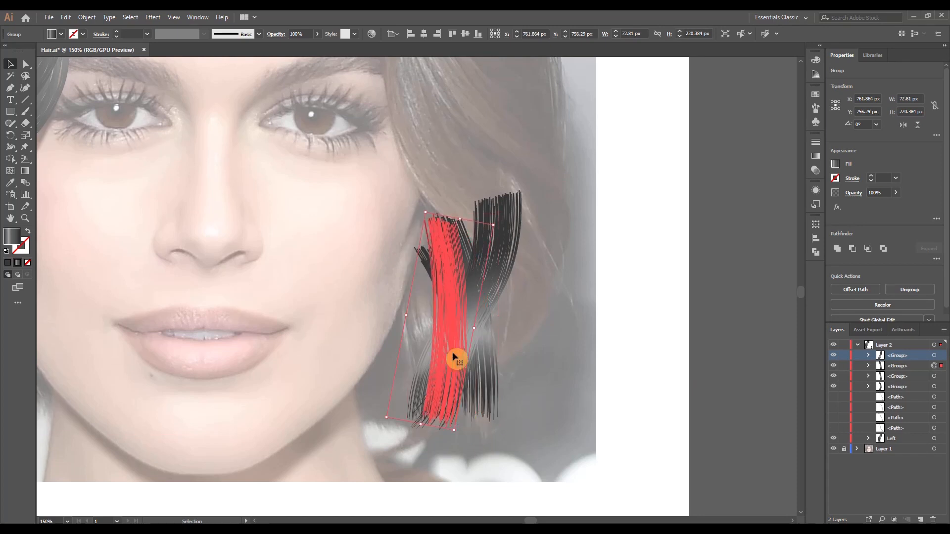
left_click_drag(454, 361, 447, 362)
left_click_drag(443, 436, 441, 438)
left_click_drag(437, 327, 440, 323)
key("ctrl+shift+a")
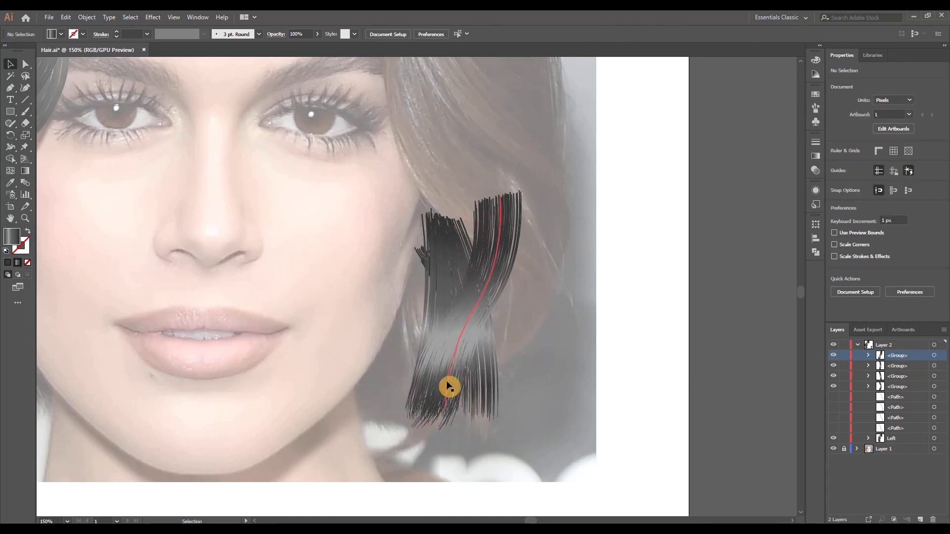
Group the straight lock with its rotated duplicate and name the group 0.1
left_click(940, 356)
left_click(941, 366)
left_click(940, 376, "shift")
right_click(471, 321)
left_click(519, 390)
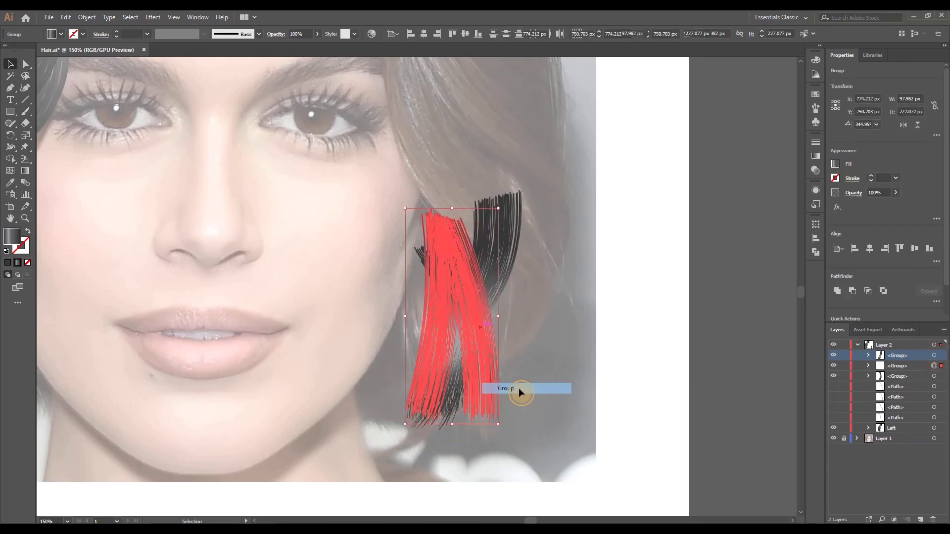
double_click(913, 370)
type("0.1")
left_click(492, 291)
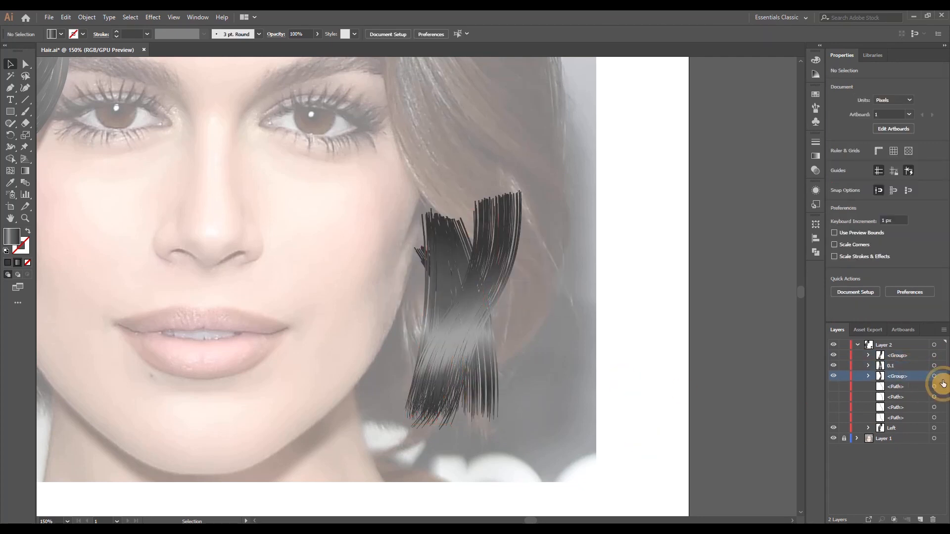
left_click(678, 386)
Bring the short curved lock in front of the other locks, rotate it slightly clockwise and nudge it into place
left_click(902, 381)
left_click_drag(901, 378, 904, 350)
left_click(940, 356)
left_click_drag(470, 433, 458, 417)
left_click_drag(453, 345, 449, 337)
left_click(565, 389)
Rename the S-shaped lock's group as 0.2 and the short curved lock's group as 0.3
double_click(905, 365)
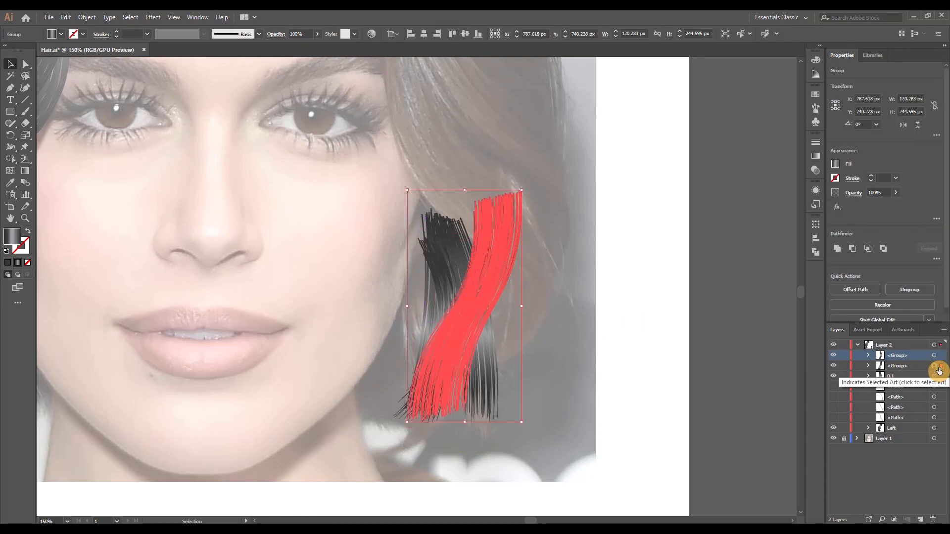
type("0.2")
double_click(905, 355)
type("0.3")
key("Return")
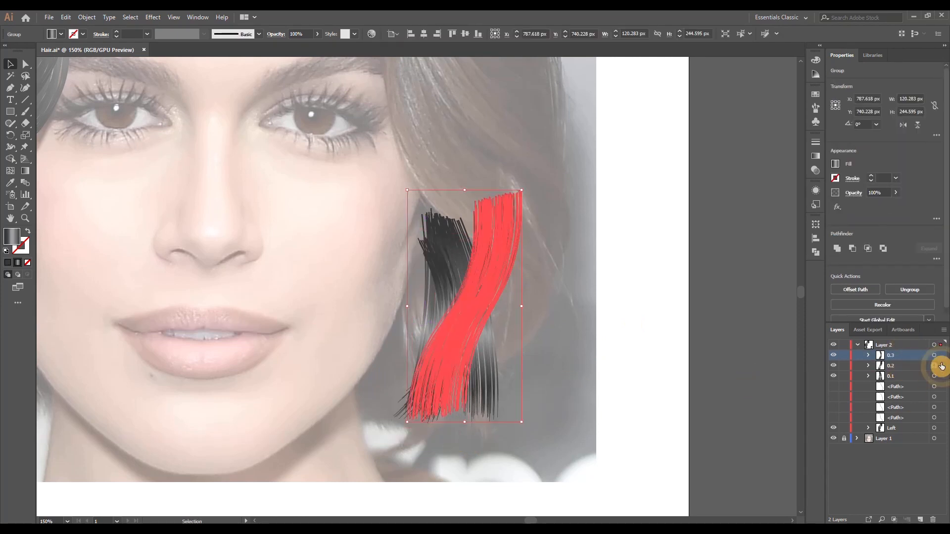
left_click(593, 341)
Multiply the outermost right-side strand with a 40-copy Transform effect moved 2 px horizontally and -1 px vertically, and expand its appearance
scroll(558, 356, "down", 1)
scroll(624, 377, "up", 1)
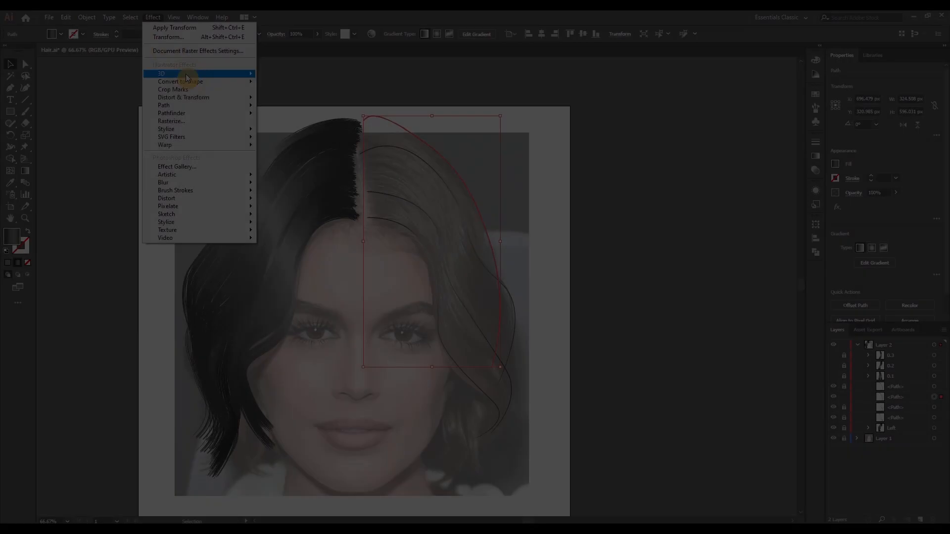
left_click(188, 76)
key("Up")
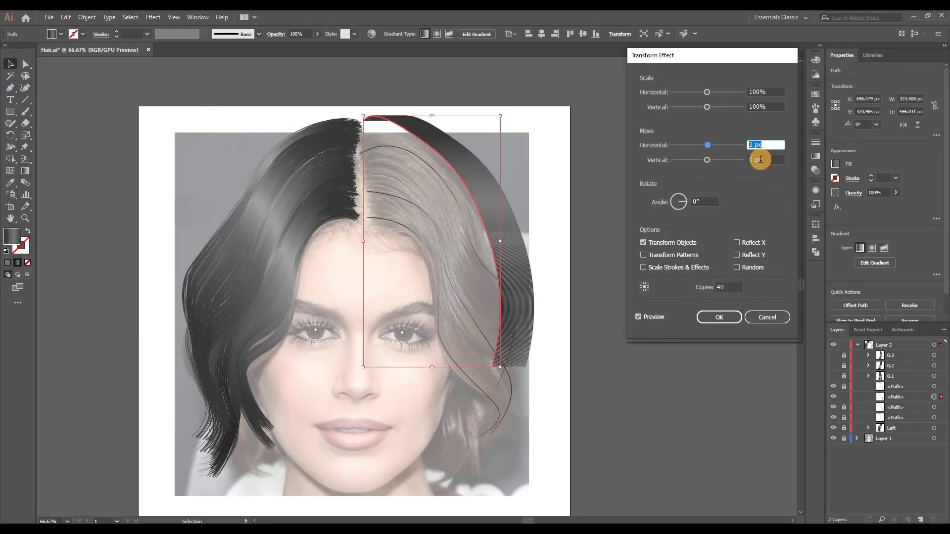
left_click(760, 159)
key("Down")
key("Up")
key("Down")
left_click(759, 95)
key("Up")
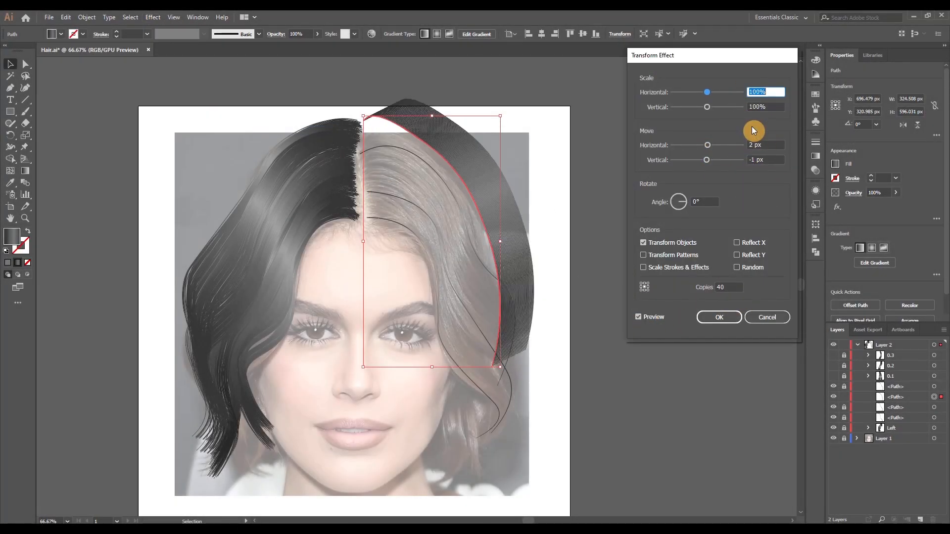
left_click(720, 317)
left_click(87, 18)
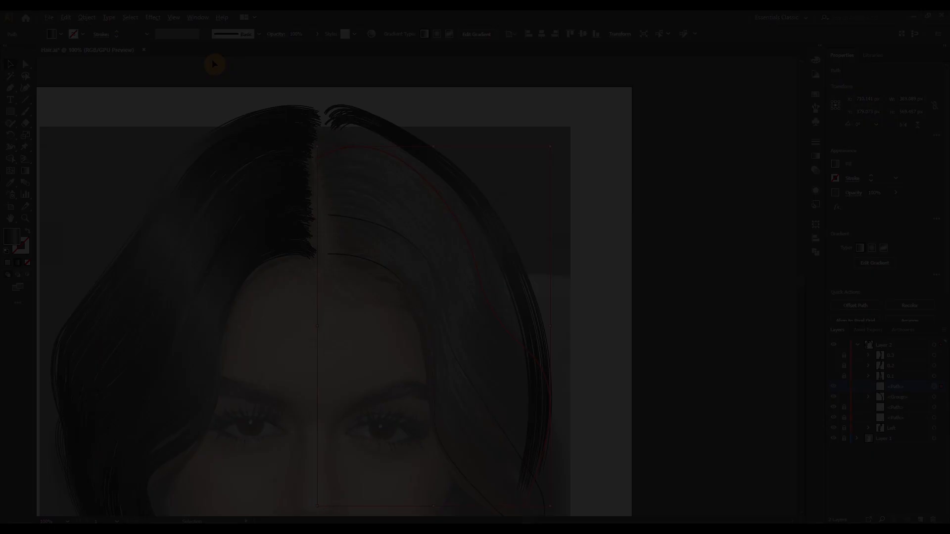
Apply a Transform effect to the second strand with 40 copies, 101% horizontal scale, 2 px horizontal and -1 px vertical move
left_click(153, 17)
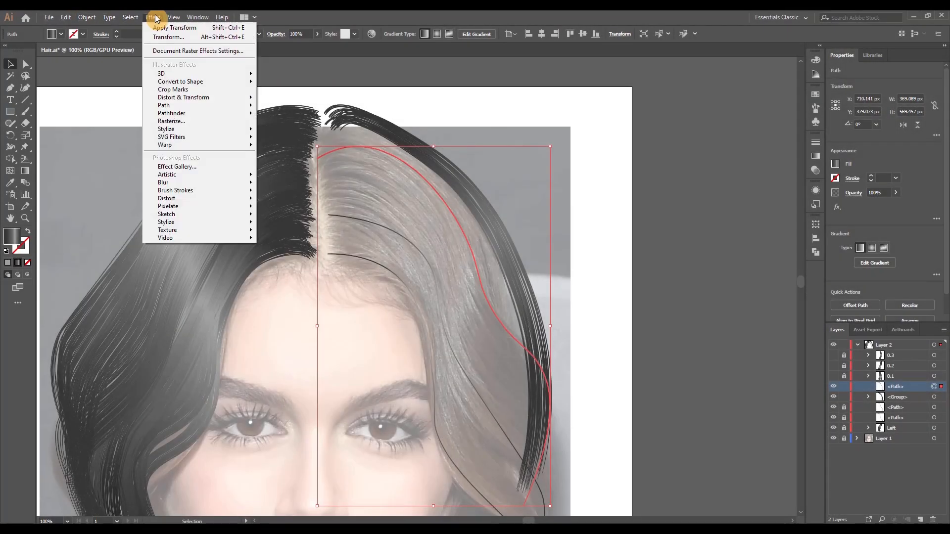
mouse_move(198, 95)
left_click(308, 137)
left_click(768, 146)
key("Up")
key("Up")
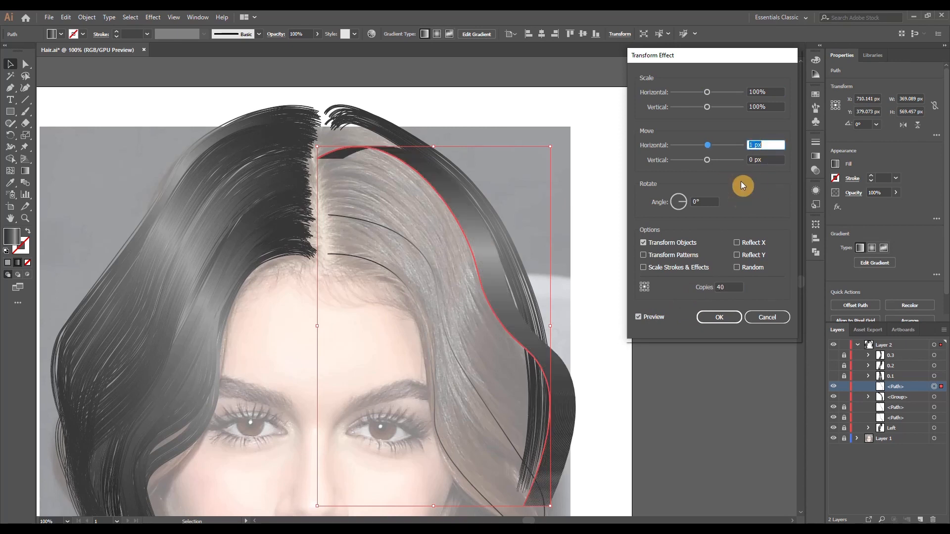
left_click(766, 160)
key("Down")
left_click(764, 93)
key("Up")
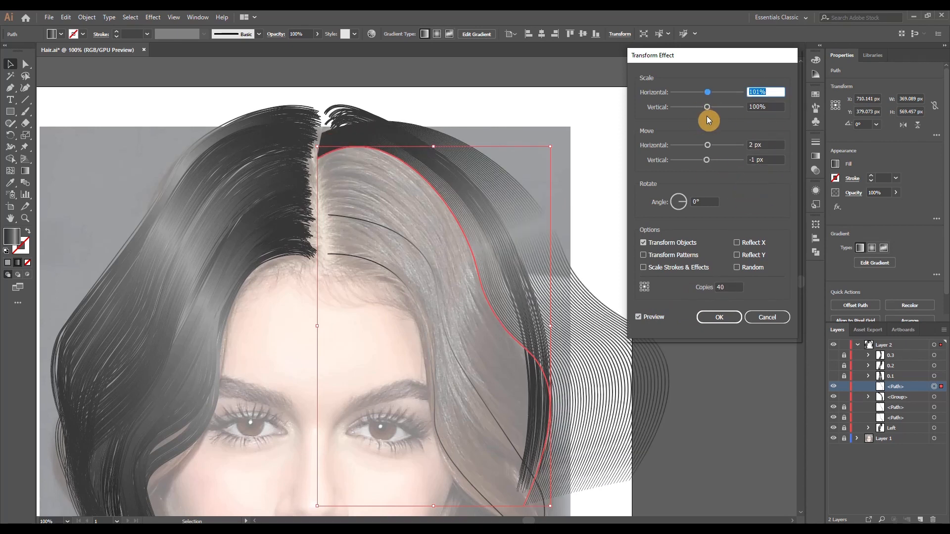
left_click(726, 320)
Expand the appearance of the multiplied second strand and ungroup its copies
left_click(87, 18)
left_click(118, 134)
left_click(86, 17)
left_click(104, 64)
Scatter the ungrouped strands of the second lock by varying their scale with Transform Each
left_click(87, 17)
mouse_move(183, 31)
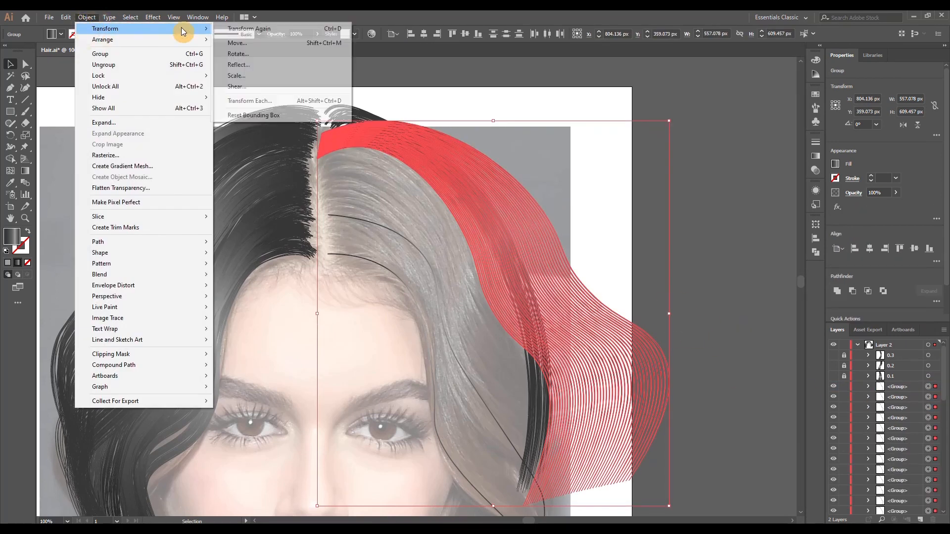
left_click(250, 101)
left_click(798, 95)
key("Up")
key("Up")
left_click(751, 329)
Shift the second lock's scattered strands inward and narrow the outermost ones toward the photo's hair edge
left_click_drag(601, 257, 564, 296)
left_click_drag(575, 291, 570, 304)
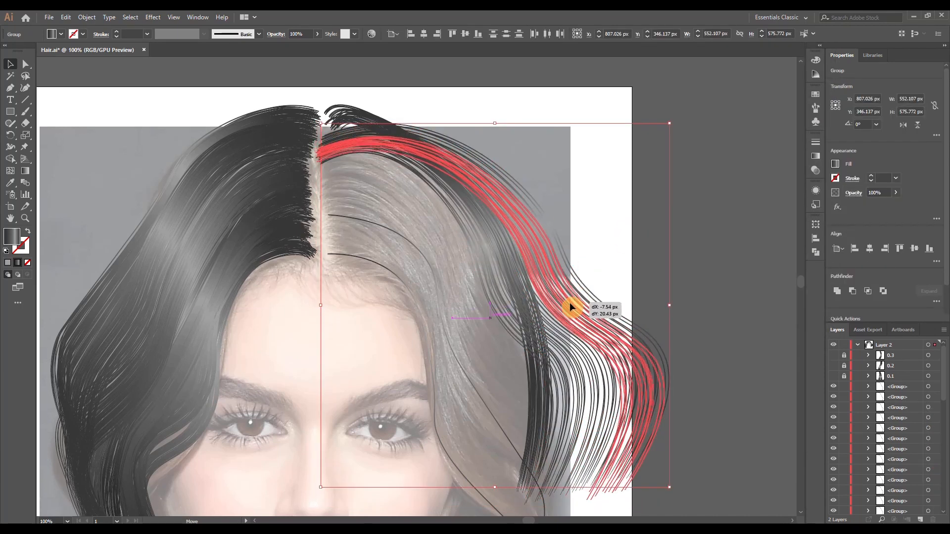
left_click_drag(677, 370, 628, 415)
left_click_drag(299, 327, 338, 327)
left_click_drag(647, 326, 567, 329)
left_click_drag(455, 253, 439, 236)
Squeeze more of the second lock's strands horizontally so they fit inside the outer lock
scroll(495, 287, "down", 1)
left_click_drag(612, 359, 558, 361)
left_click_drag(591, 297, 544, 298)
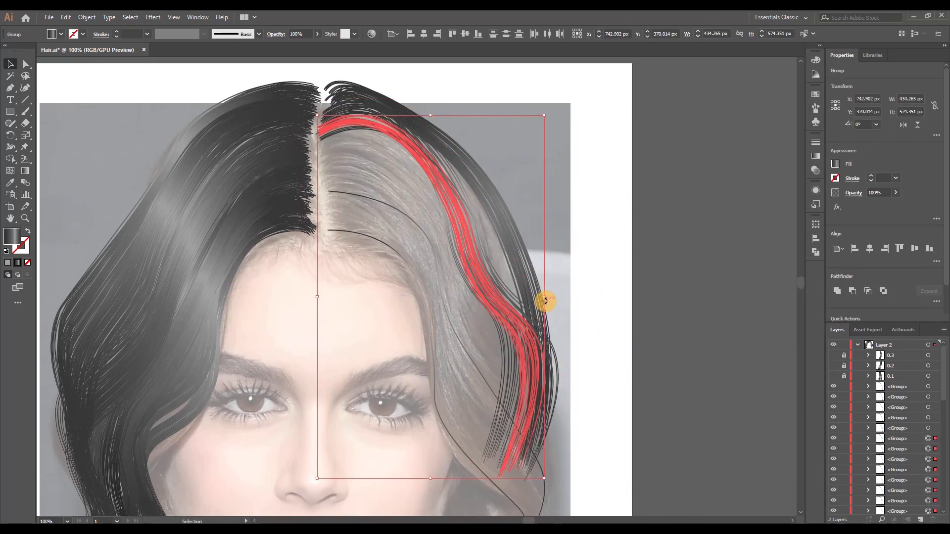
left_click_drag(317, 296, 325, 296)
left_click_drag(310, 142, 322, 136)
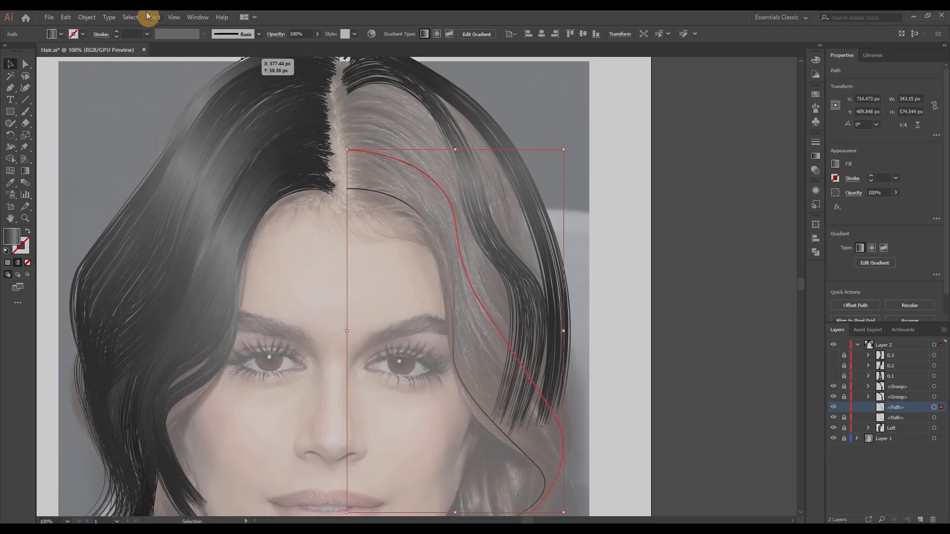
Apply a Transform effect with 40 copies to the third strand, moved 2 px horizontally and slightly upward
left_click(152, 16)
mouse_move(183, 97)
left_click(286, 131)
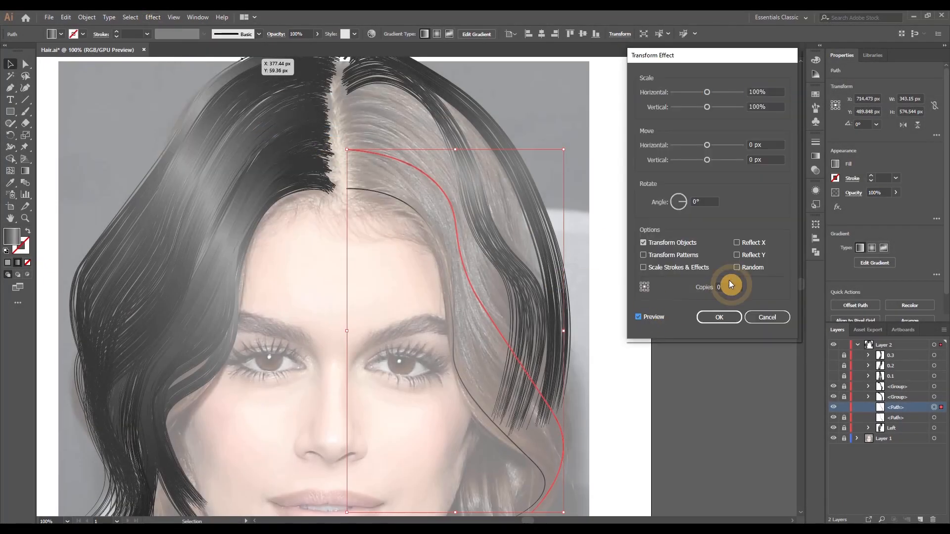
left_click(770, 146)
key("Up")
key("Up")
left_click(753, 93)
key("Down")
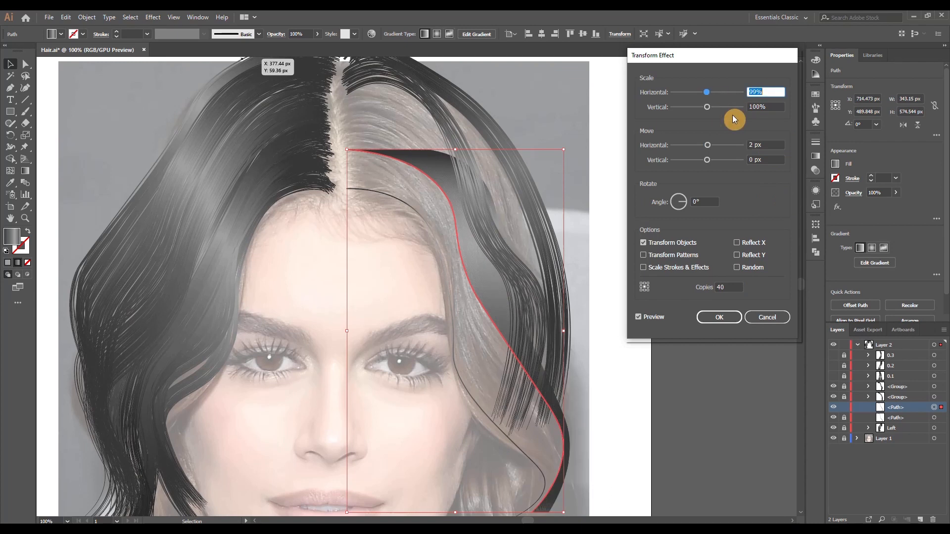
key("Up")
left_click(749, 161)
left_click(719, 317)
Expand the third strand's copies and scatter them with a random Transform Each at 95% scale, moving 6 px horizontally and 4 px vertically
left_click(87, 17)
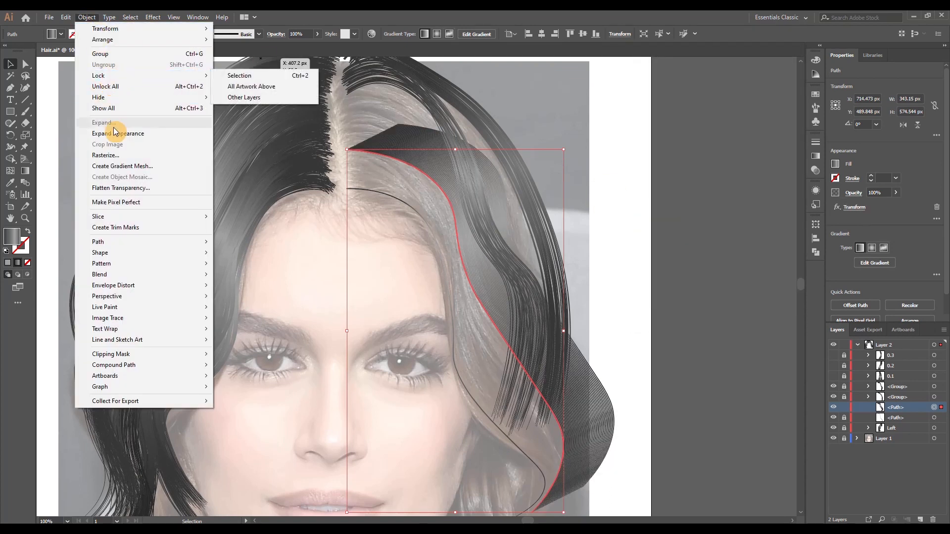
left_click(121, 125)
left_click(86, 17)
mouse_move(148, 25)
left_click(251, 100)
key("Tab")
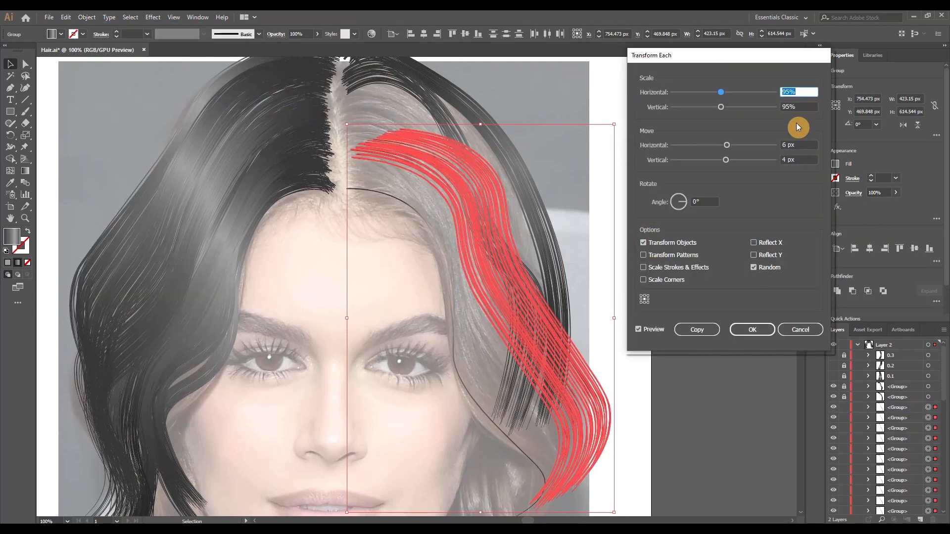
key("Tab")
key("Return")
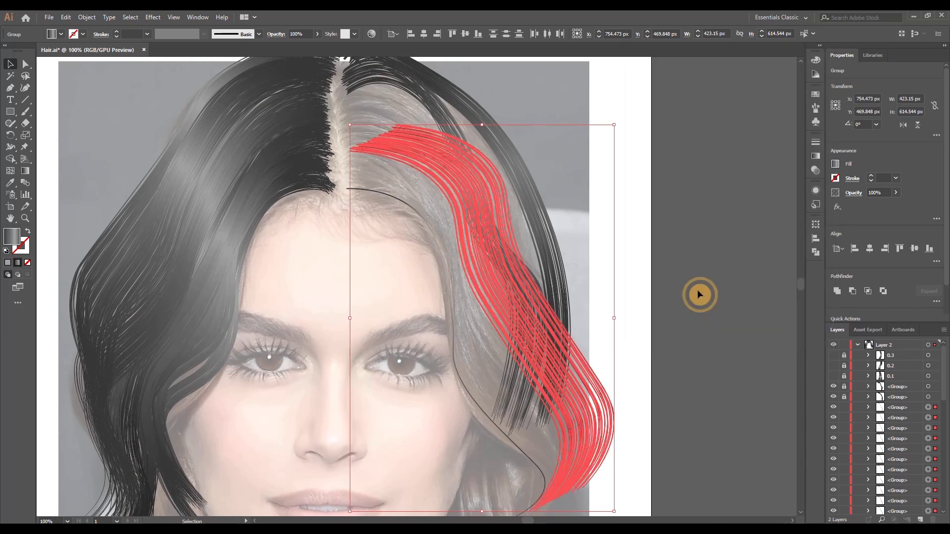
Pull the outer strands along the third lock's lower curve inward toward the face
left_click(590, 361)
left_click_drag(584, 369, 549, 383)
left_click(608, 359)
left_click_drag(588, 411, 551, 418)
left_click(615, 356)
left_click_drag(606, 381, 552, 431)
Reposition the third lock's remaining strands at its tips, middle and parting roots to even out its shape
left_click_drag(577, 515, 606, 490)
left_click_drag(468, 265, 485, 238)
left_click(396, 202)
left_click_drag(344, 139, 326, 130)
left_click(373, 159)
scroll(366, 158, "up", 1)
left_click(465, 173)
scroll(503, 176, "down", 2)
left_click_drag(599, 279, 644, 333)
mouse_move(601, 245)
left_mouse_down()
mouse_move(571, 250)
mouse_move(604, 262)
left_mouse_up()
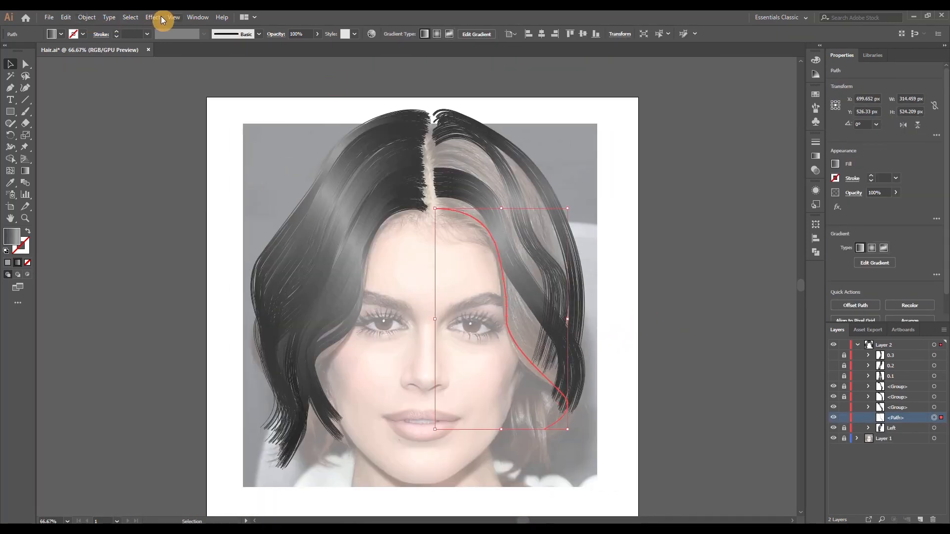
Apply a Transform effect with 40 copies to the innermost strand and expand it into separate ungrouped strands
left_click(162, 19)
left_click(285, 128)
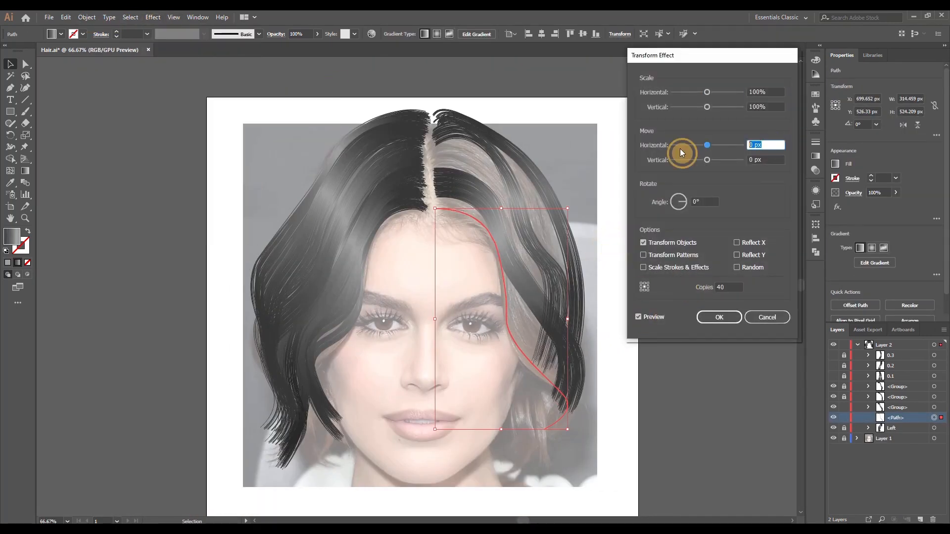
left_click(725, 317)
left_click(86, 17)
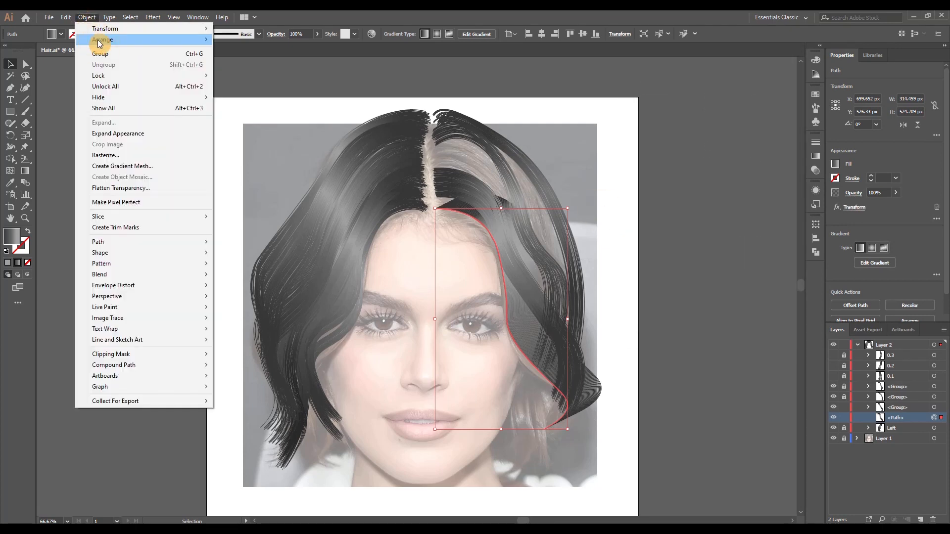
left_click(114, 132)
left_click(86, 18)
left_click(101, 64)
Scatter the innermost strands with a random Transform Each at 96% horizontal and 99% vertical scale, moving 5 px and 4 px
left_click(86, 18)
mouse_move(205, 30)
left_click(251, 101)
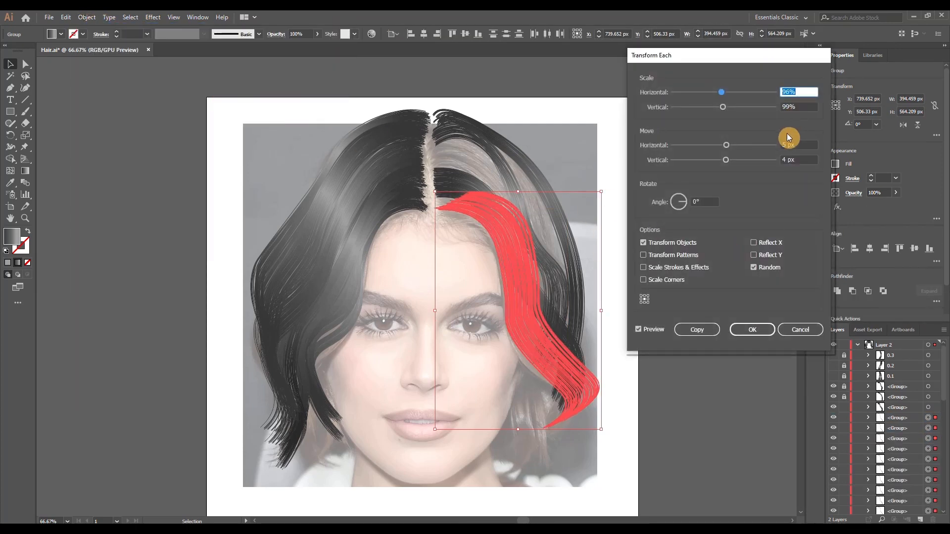
key("Return")
left_click(551, 211)
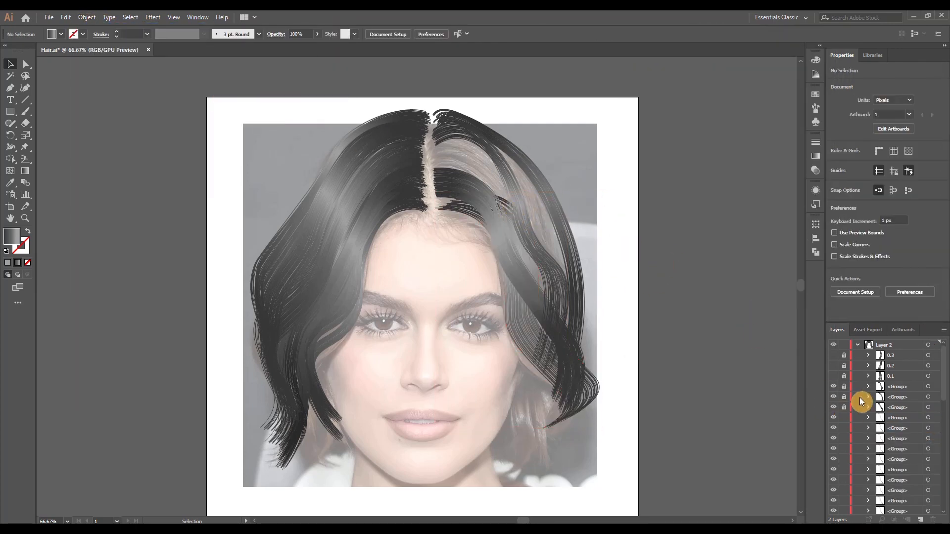
Hide the three finished right-side locks and rearrange the innermost lock's strands at its upper bend and tips
left_click_drag(832, 406, 832, 387)
left_click_drag(508, 221, 488, 223)
left_click_drag(583, 423, 592, 411)
left_click_drag(499, 253, 506, 244)
left_click_drag(602, 415, 610, 407)
left_click_drag(490, 224, 492, 220)
left_click(553, 237)
Reposition single strands in the gap along the innermost lock's lower curve
scroll(527, 321, "up", 2)
left_click(608, 410)
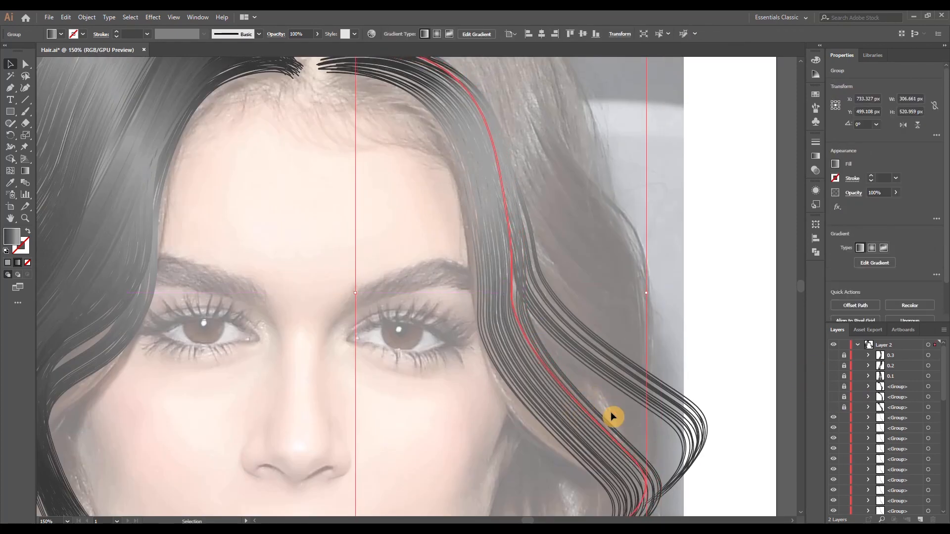
scroll(625, 378, "down", 1)
left_click(622, 431)
left_click_drag(657, 509, 664, 501)
left_click(621, 271)
Narrow the outer strands of the innermost lock from both sides and nudge them into place
left_click_drag(622, 271, 506, 316)
left_click_drag(680, 333, 657, 343)
left_click_drag(419, 333, 426, 333)
left_click_drag(513, 230, 515, 234)
left_click(476, 213)
Adjust individual strand roots of the innermost lock along the hairline beside the parting
scroll(453, 167, "up", 2)
left_click(500, 173)
left_click_drag(510, 172, 532, 183)
left_click_drag(555, 191, 549, 191)
left_click_drag(555, 192, 542, 192)
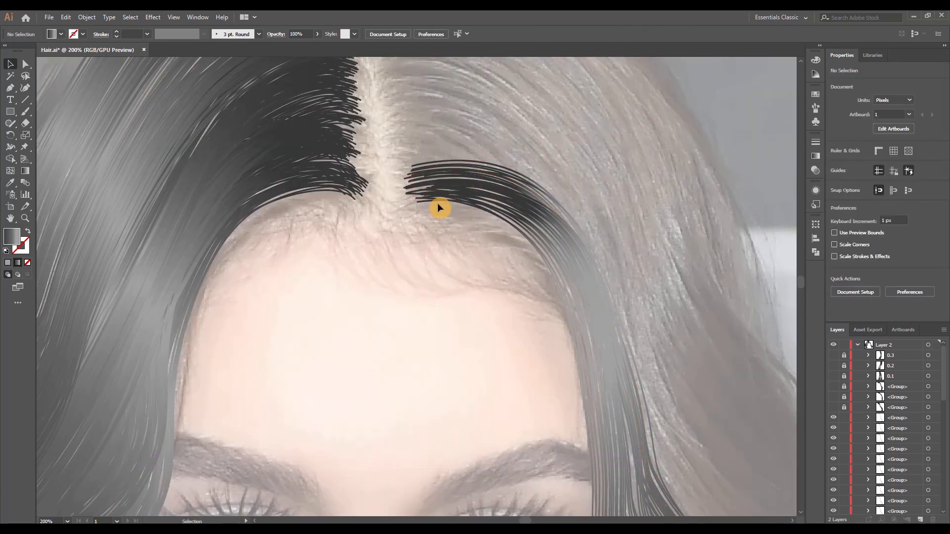
left_click_drag(436, 201, 427, 197)
left_click(465, 228)
Move and tilt individual strands beside the cheek to spread them across the innermost lock's lower gap
scroll(506, 198, "down", 2)
scroll(574, 366, "up", 2)
left_click_drag(533, 397, 550, 384)
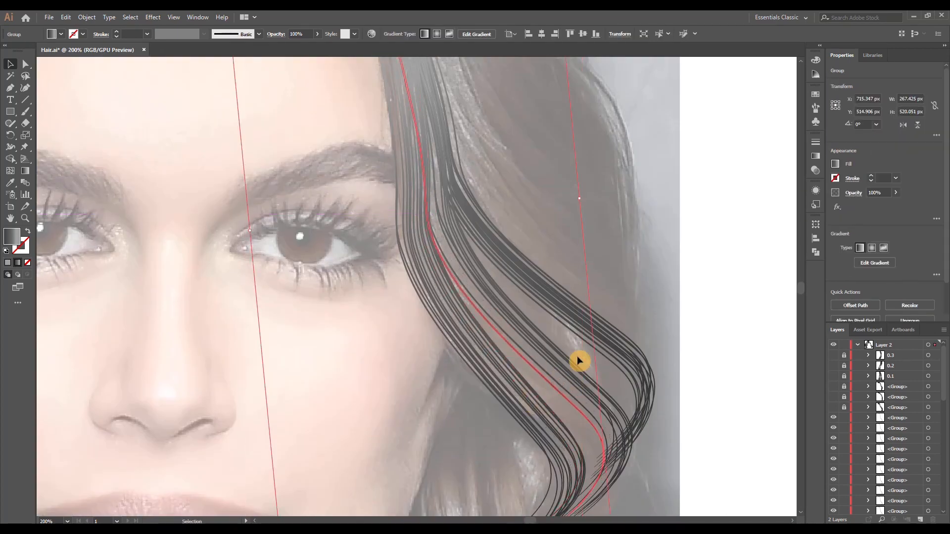
left_click_drag(597, 350, 560, 392)
left_click(588, 362)
left_click(611, 367)
left_click_drag(622, 337, 594, 392)
Refit the face-side strand of the innermost lock by shifting its root at the parting and aligning it with the hairline
scroll(567, 277, "down", 3)
scroll(544, 210, "up", 2)
left_click_drag(318, 106, 303, 93)
left_click(451, 150)
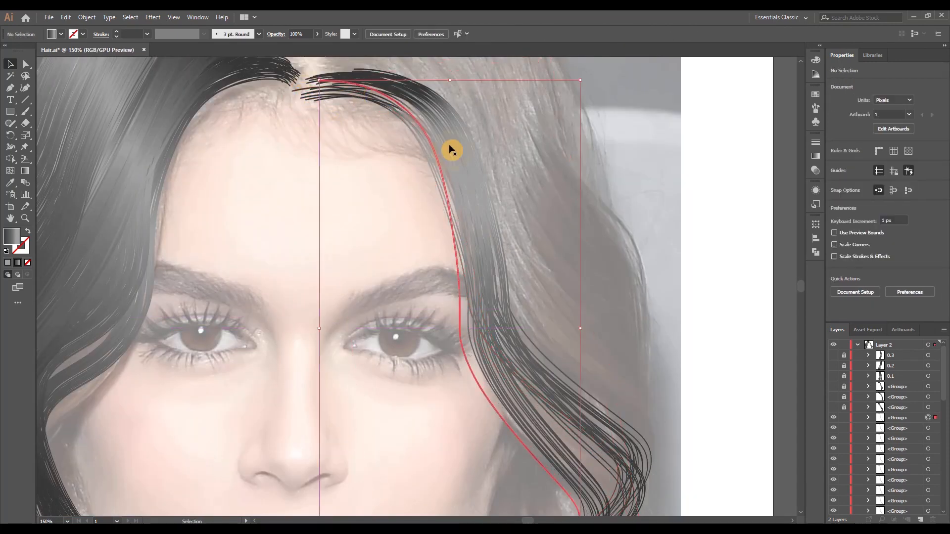
left_click(318, 94)
scroll(312, 113, "up", 2)
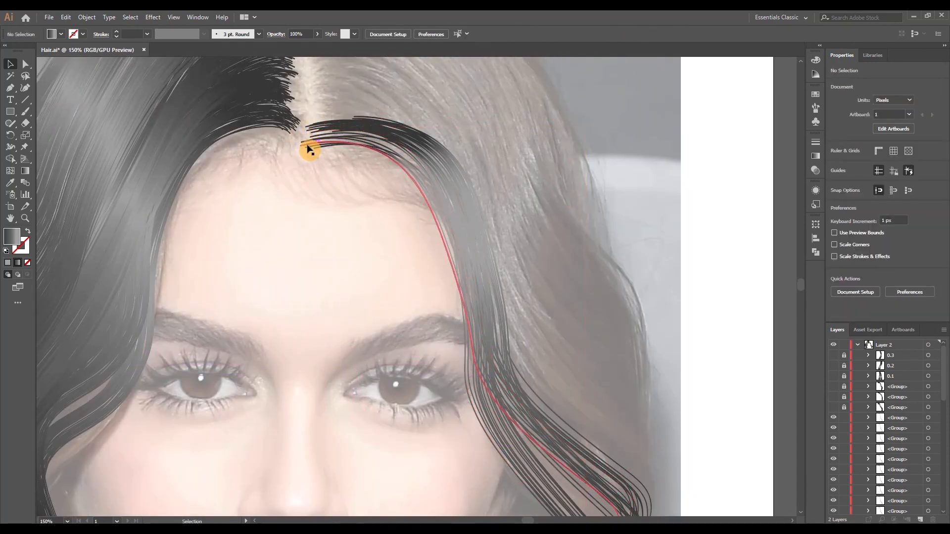
left_click(302, 143)
left_click(355, 216)
Narrow all strands of the innermost lock from the parting side and nudge them into position on the hairline
scroll(355, 217, "down", 1)
scroll(365, 218, "down", 1)
key("ctrl+a")
left_click_drag(325, 301, 342, 301)
left_click_drag(418, 163, 415, 164)
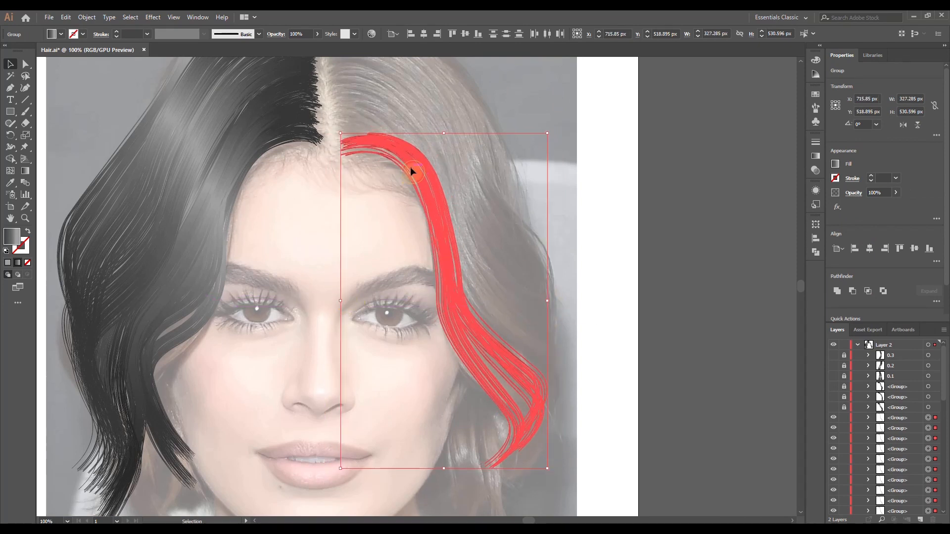
left_click(381, 129)
left_click(492, 255)
Group all the strands of the innermost lock
scroll(491, 258, "down", 1)
key("ctrl+a")
key("ctrl+g")
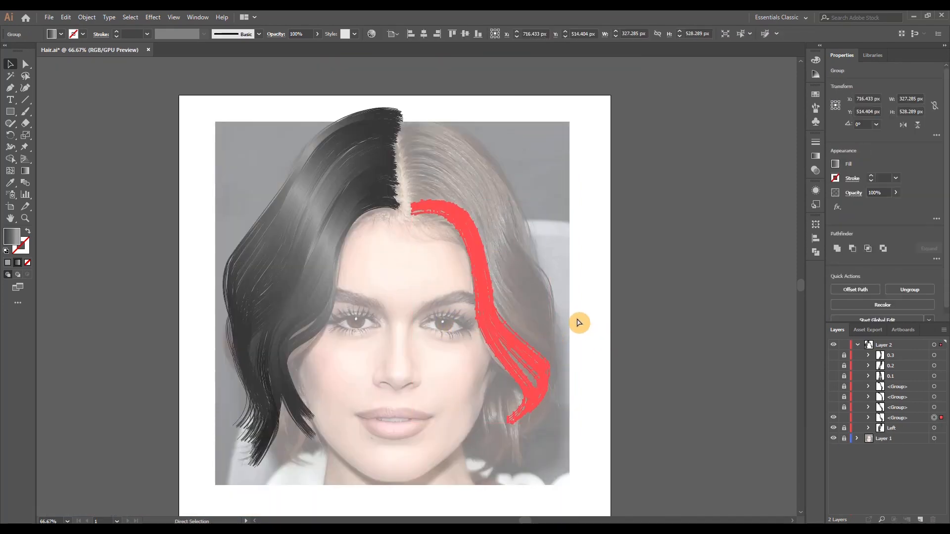
Duplicate the innermost lock slightly higher, shrink the copy to about 485 px tall and group it with the original
left_click_drag(492, 298, 490, 283)
left_click_drag(479, 409, 480, 395)
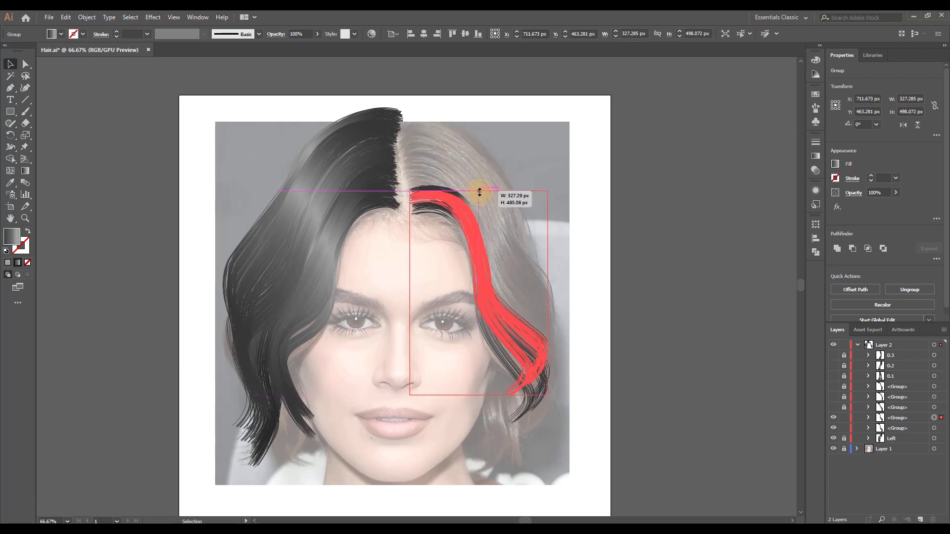
left_click_drag(489, 296, 489, 298)
key("ctrl+a")
key("ctrl+g")
Show and unlock the hidden right-side locks, and move locks 0.1, 0.2 and 0.3 upward beside the jaw
left_click_drag(844, 408, 834, 355)
left_click(699, 395)
left_click(938, 357)
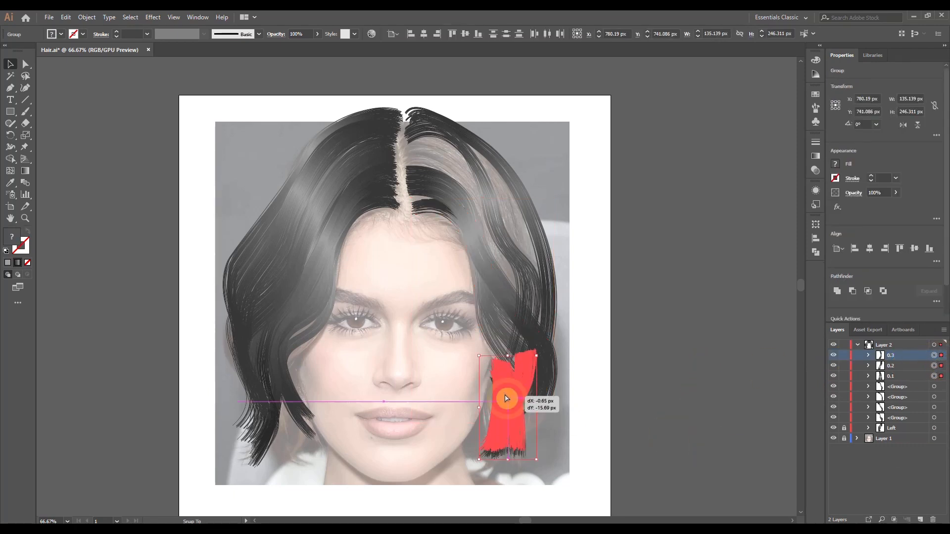
left_click_drag(506, 398, 506, 399)
Place groups 0.1, 0.2 and 0.3 below the other right-side locks in the layer stack and rename the innermost lock's group as 1
left_click(602, 448)
left_click(913, 375, "shift")
left_click_drag(940, 359, 906, 422)
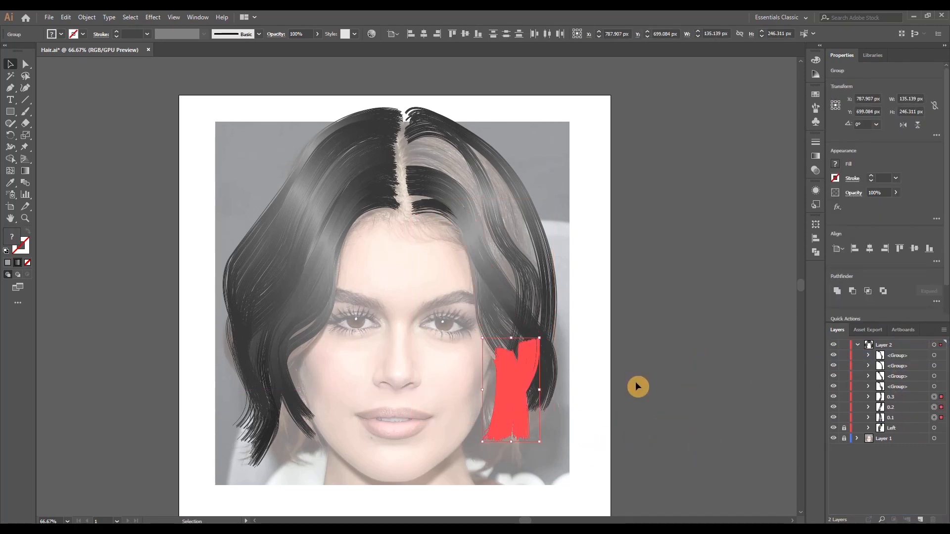
left_click(610, 436)
left_click(905, 387)
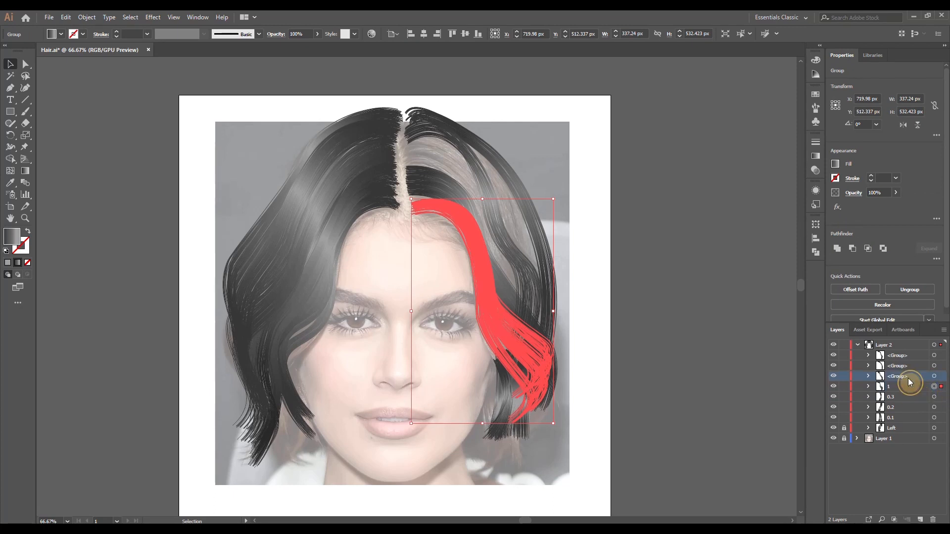
Rename the three unnamed right-side lock groups, from the top of the layer stack down, as 3, 4 and 2
double_click(908, 379)
type("2")
key("Return")
left_click(941, 376)
left_click(940, 365)
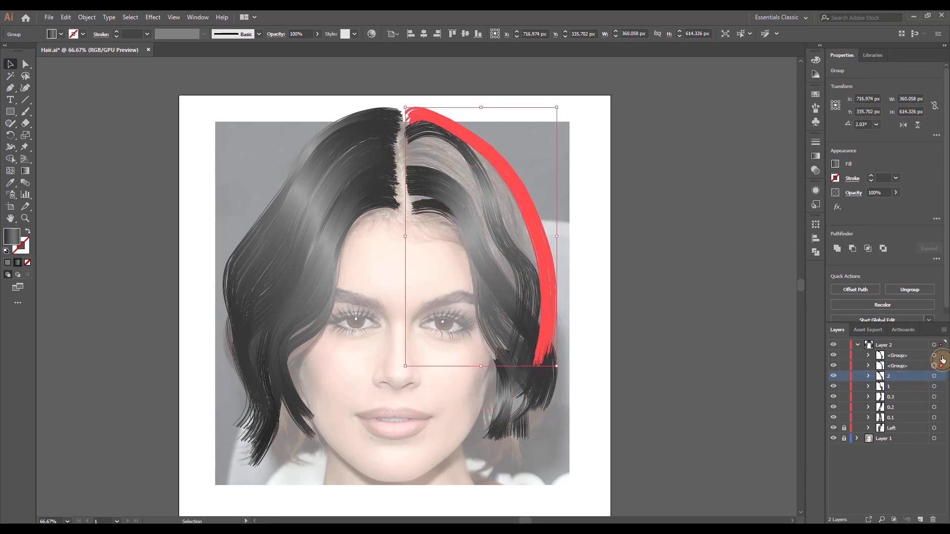
left_click(941, 356)
double_click(911, 356)
type("3")
key("Return")
double_click(908, 366)
type("4")
key("Return")
Move the innermost right-side lock slightly up toward the hairline and lengthen it downward
left_click(421, 208)
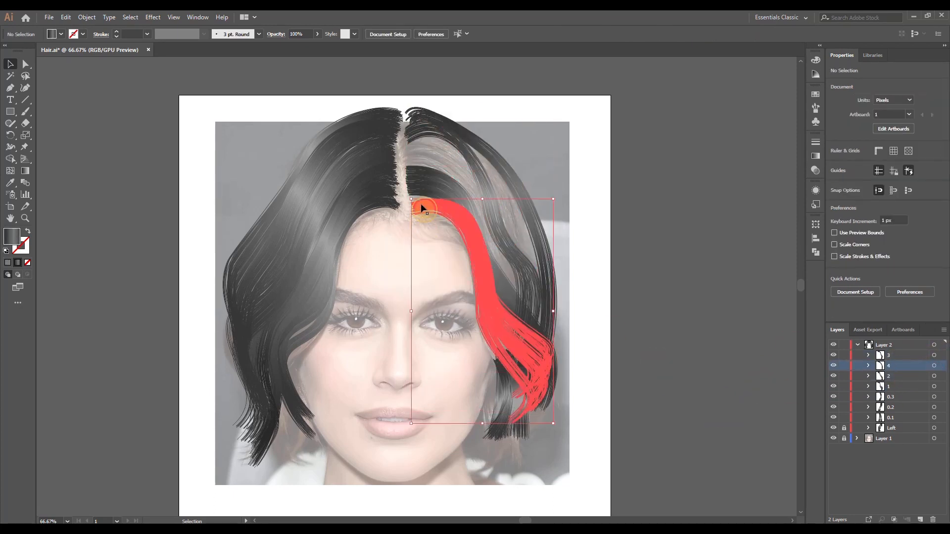
left_click_drag(422, 208, 418, 203)
left_click_drag(480, 417, 481, 432)
left_click(635, 372)
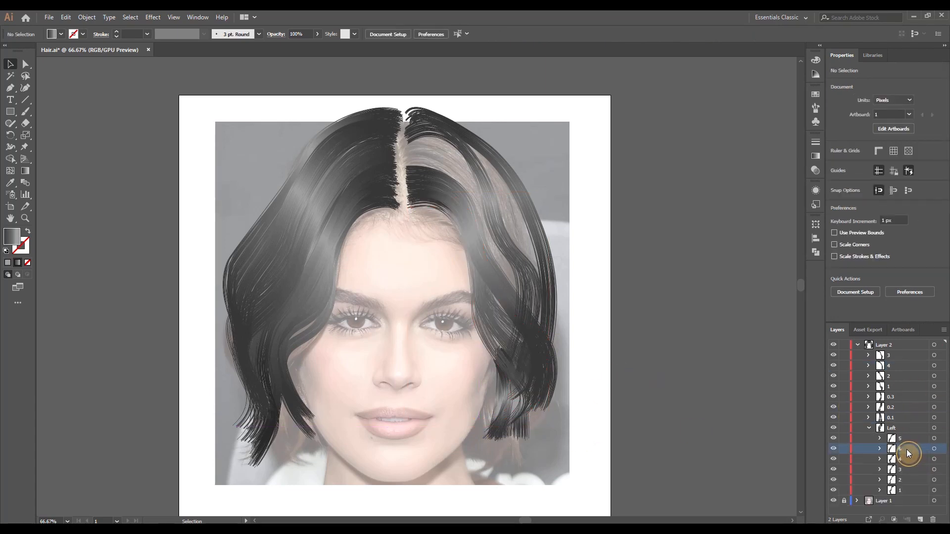
Copy locks 5, 4, 3 and 2 from the Left group and paste the duplicates onto the artboard
left_click(941, 439)
left_click(940, 460, "shift")
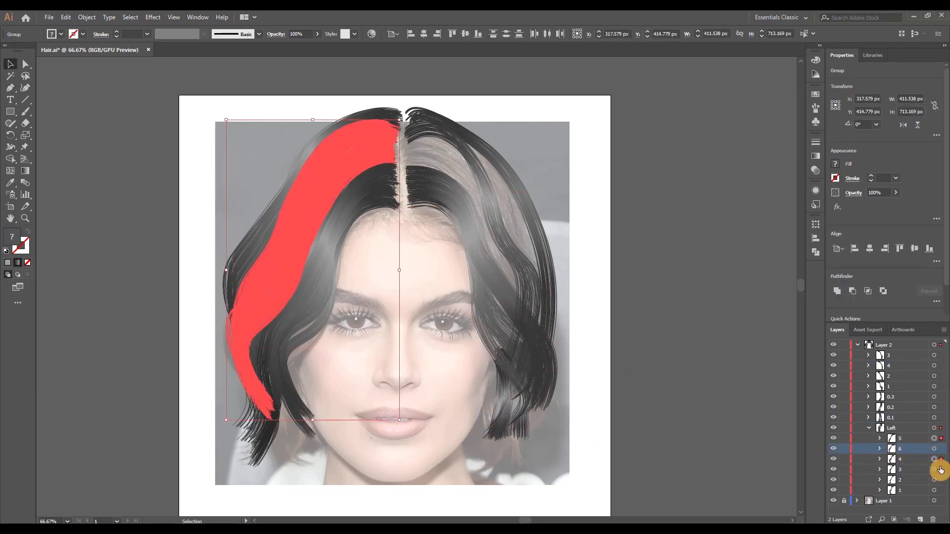
left_click(941, 470, "shift")
left_click(941, 480, "shift")
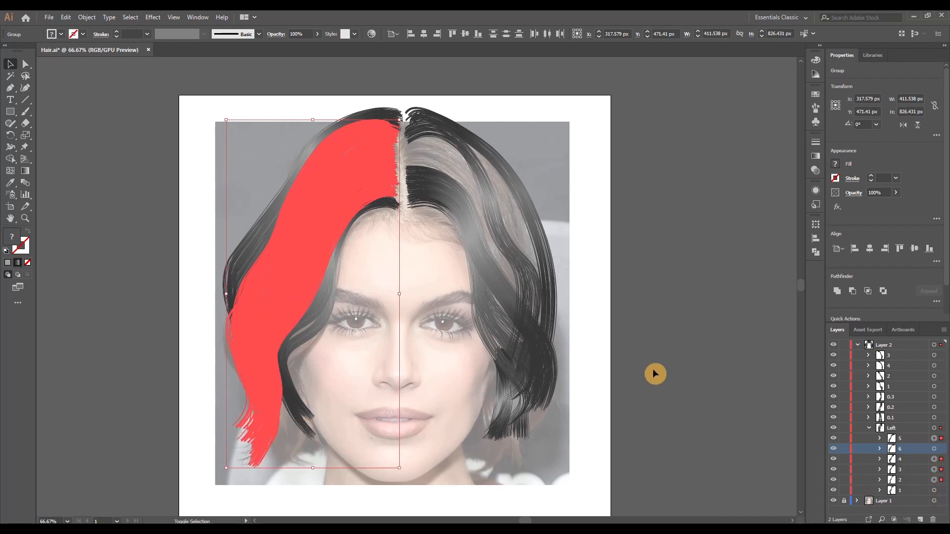
key("ctrl+c")
key("ctrl+v")
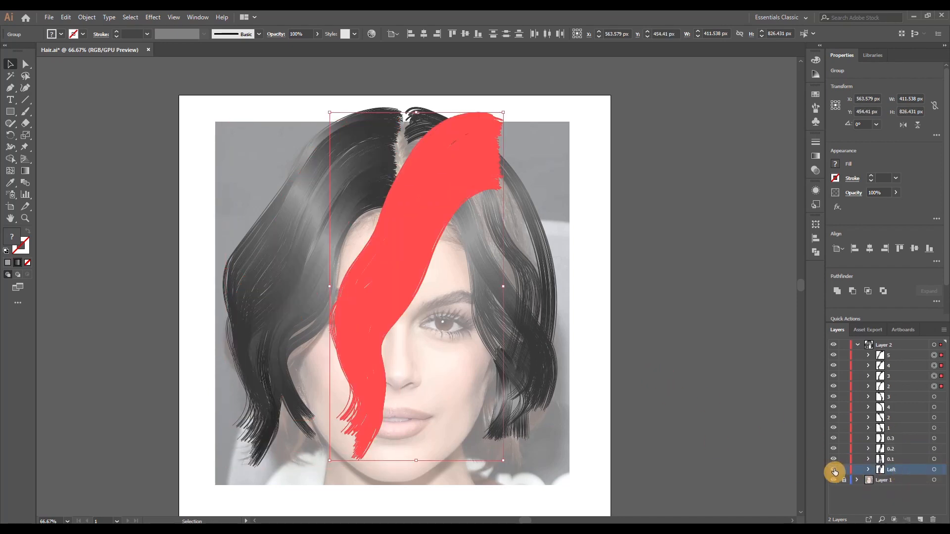
Reflect the pasted locks across the vertical axis
right_click(415, 222)
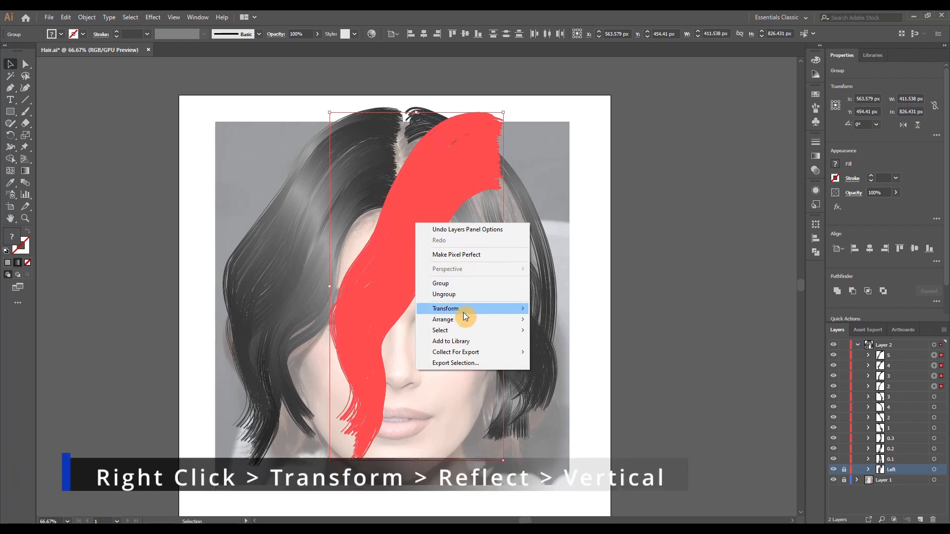
mouse_move(530, 310)
left_click(583, 344)
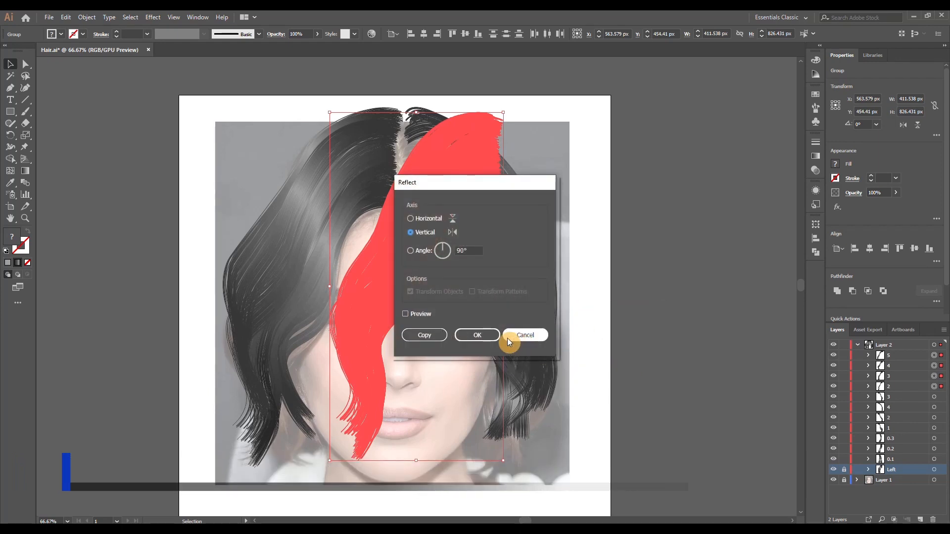
left_click(485, 334)
Place the mirrored locks on the right side against the part, resize them to about 371 by 729 px and rotate them slightly counterclockwise
left_click_drag(428, 283, 503, 278)
left_click_drag(492, 456, 501, 414)
left_click_drag(578, 267, 561, 266)
left_click_drag(453, 173, 452, 180)
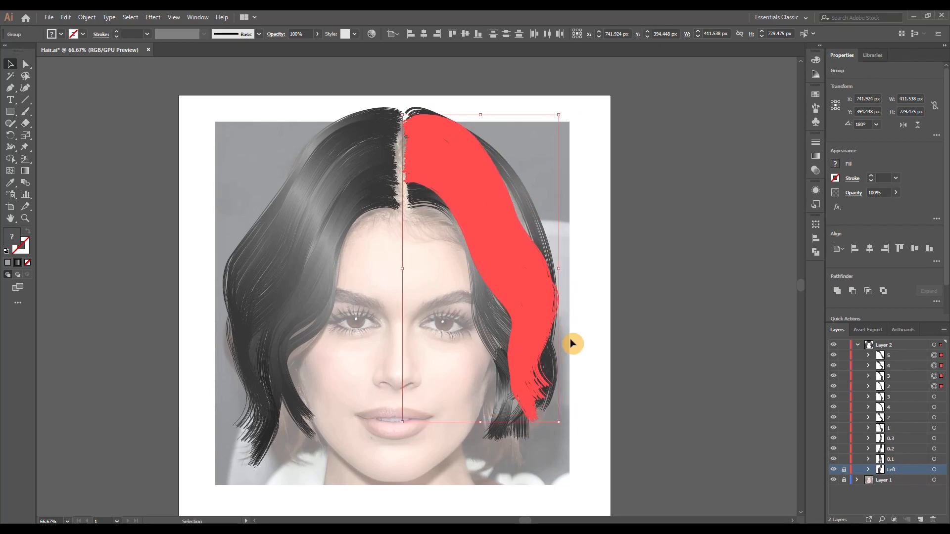
left_click_drag(518, 265, 522, 266)
left_click_drag(568, 426, 573, 415)
left_click_drag(461, 202, 457, 202)
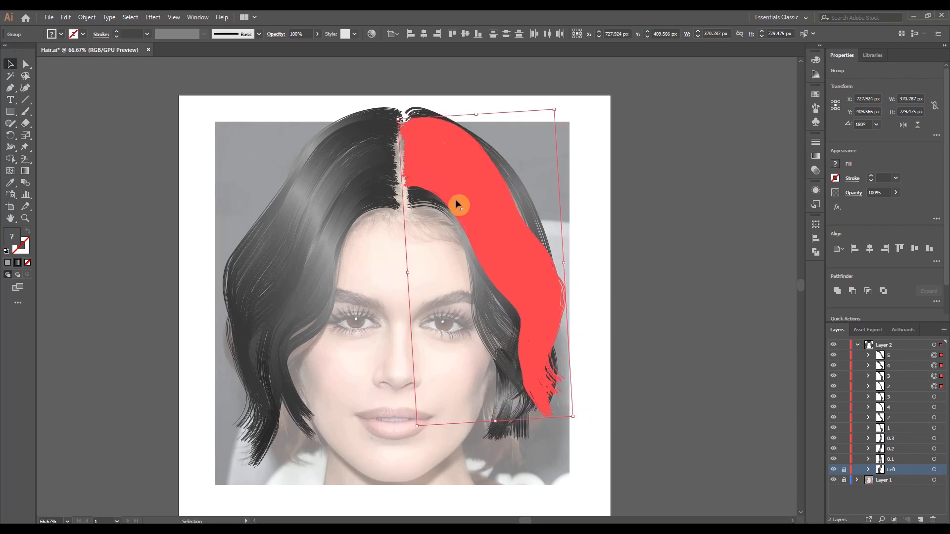
left_click(559, 254)
left_click(509, 249)
left_click(870, 366)
left_click(934, 377)
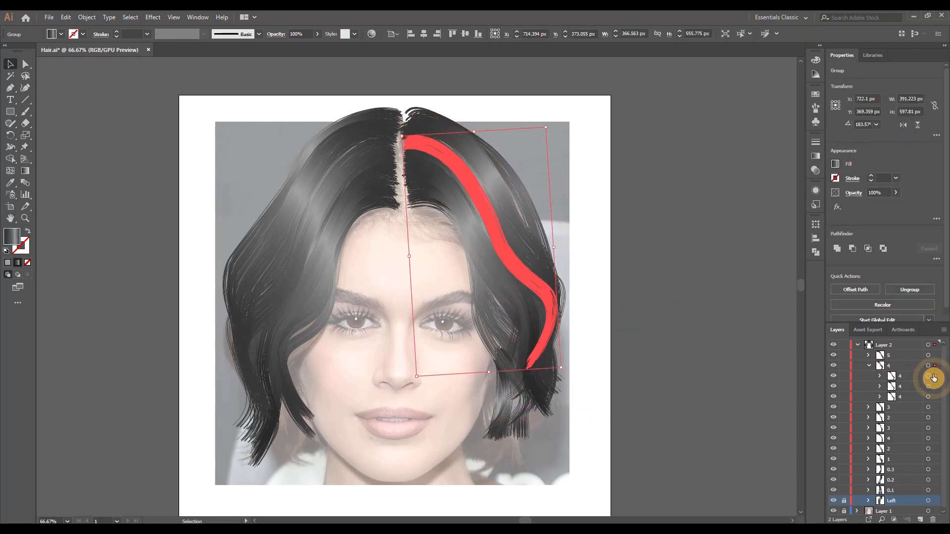
left_click(935, 394)
left_click(870, 365)
Move the first subgroup of mirrored lock 5 upward along the right crown and rotate it slightly to follow the outline
left_click(939, 355)
left_click(869, 356)
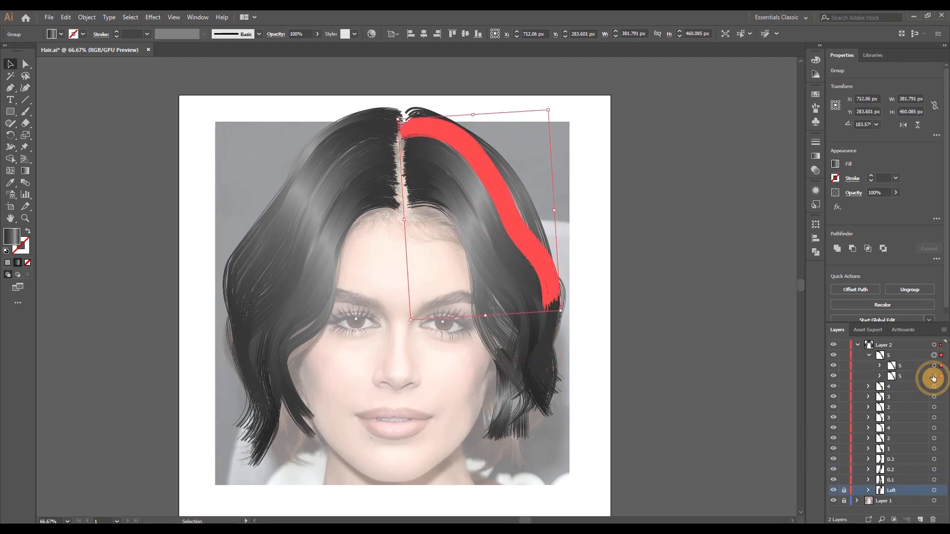
left_click(936, 367)
scroll(535, 196, "up", 1)
left_click_drag(515, 274, 517, 266)
left_click_drag(579, 354, 576, 358)
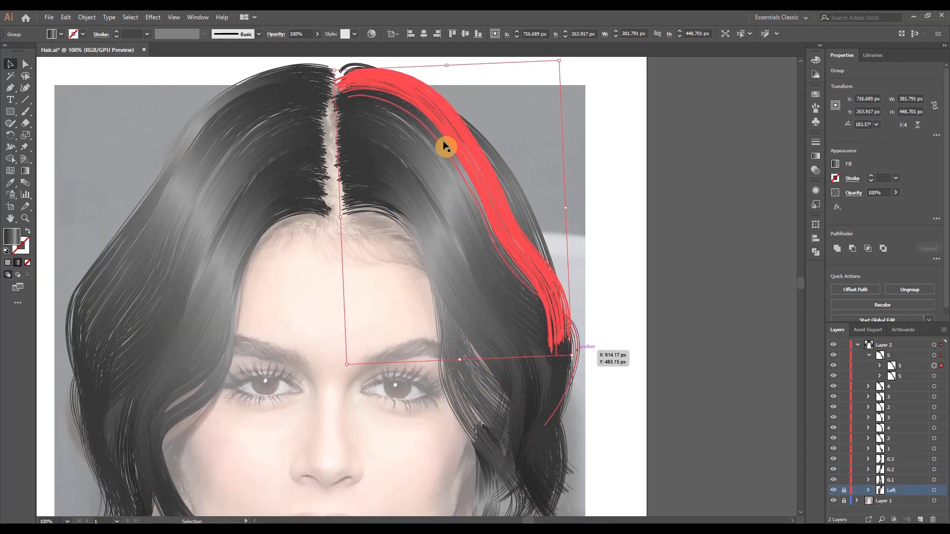
left_click_drag(433, 114, 433, 108)
left_click(620, 271)
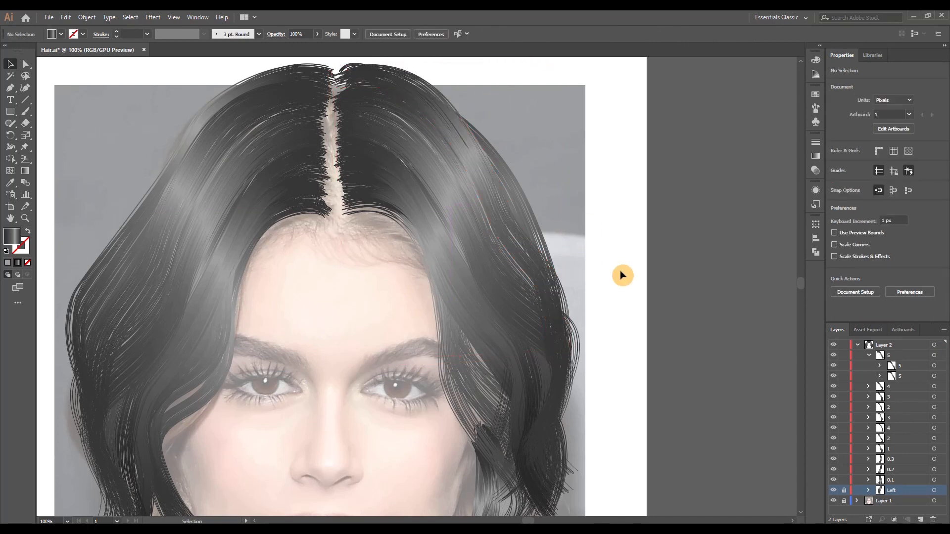
Move the second subgroup of mirrored lock 5 slightly upward on the right side
left_click(933, 377)
left_click_drag(503, 241, 505, 231)
left_click(622, 275)
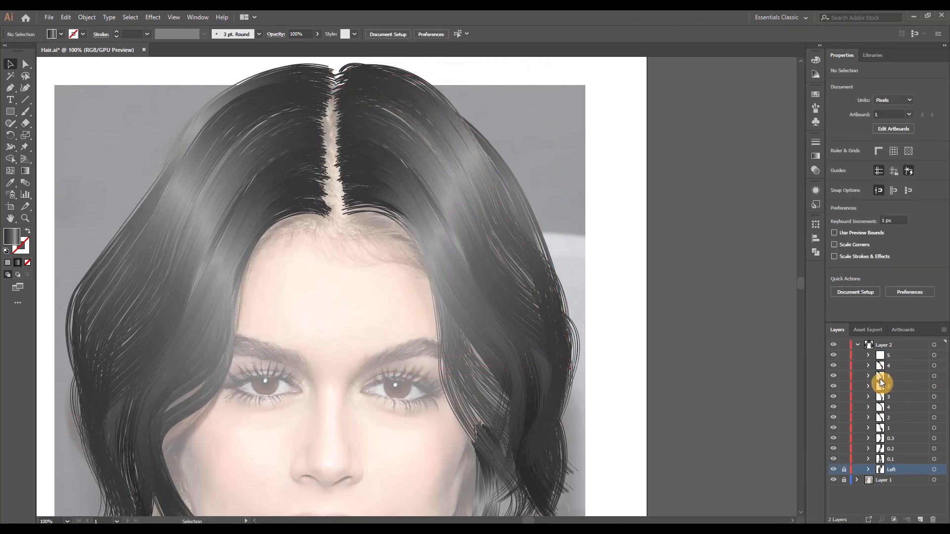
scroll(664, 361, "down", 5)
scroll(652, 354, "down", 1)
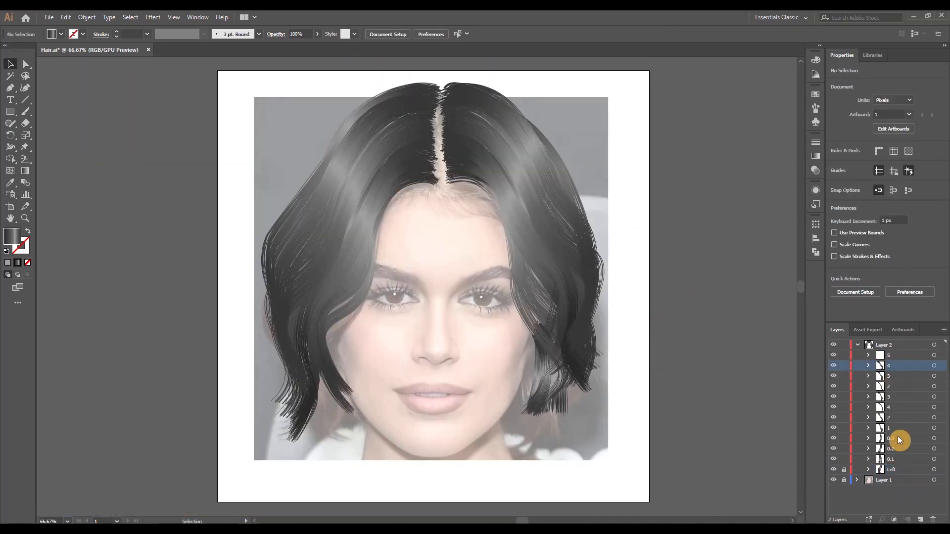
Move locks 0.1, 0.2 and 0.3 up beside the jaw, stretch them upward and narrow them from their outer side
left_click(934, 460)
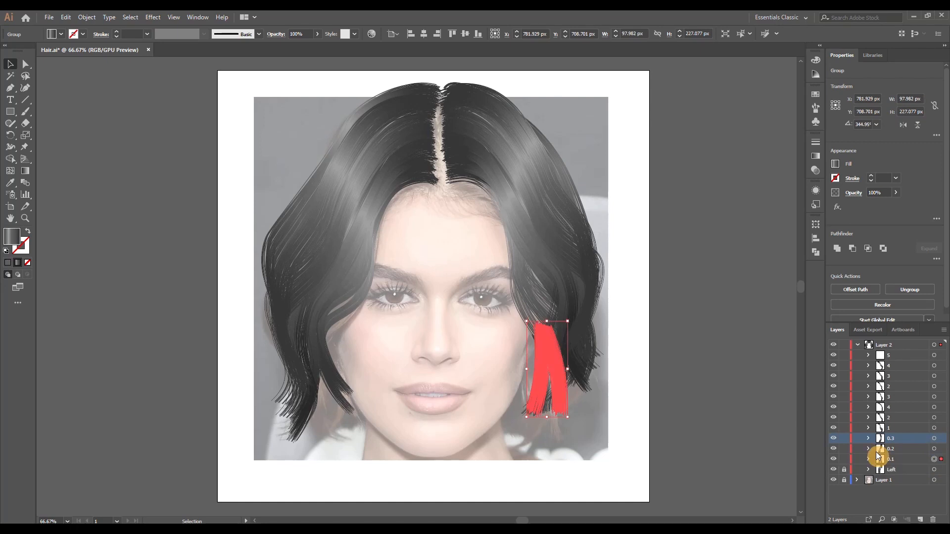
left_click(933, 449, "shift")
left_click(934, 439, "shift")
left_click_drag(548, 376, 544, 360)
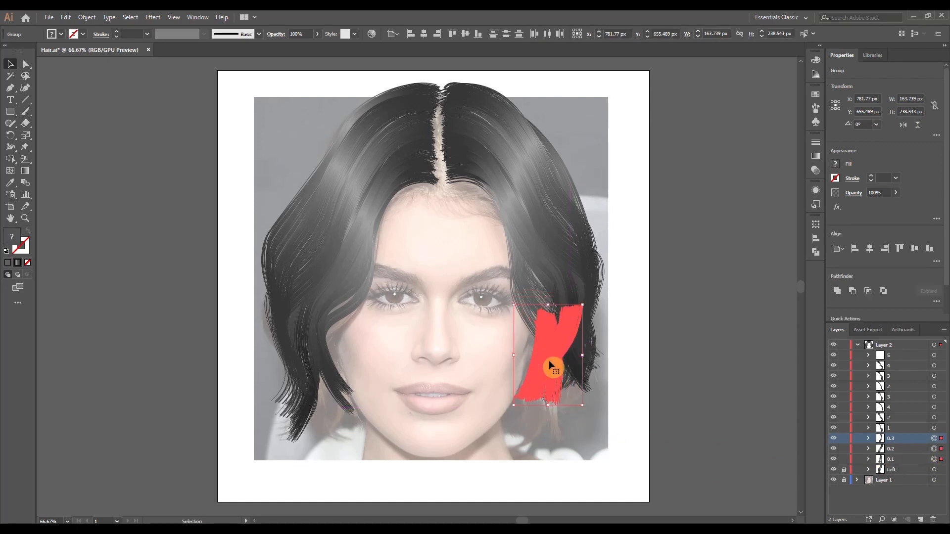
left_click_drag(548, 305, 551, 239)
left_click_drag(583, 319, 554, 333)
left_click(672, 411)
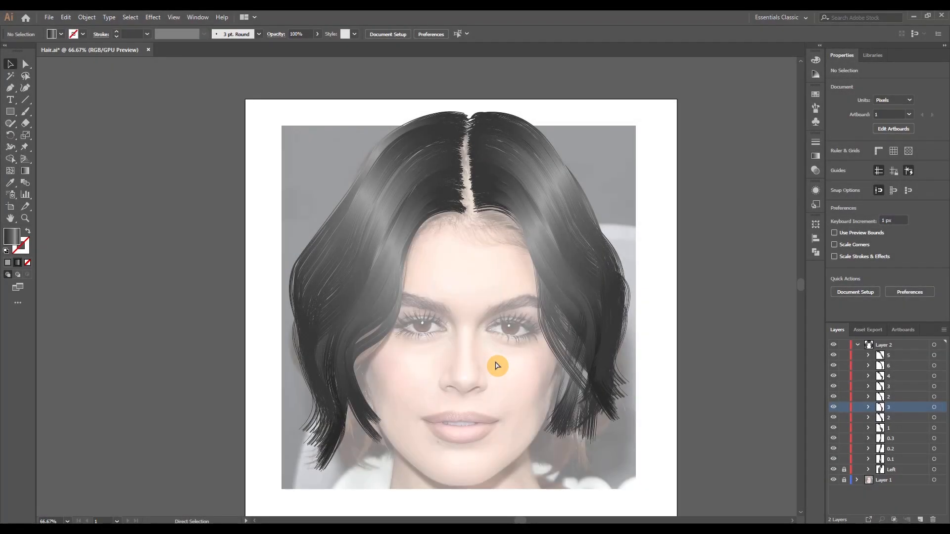
Group all the right-side locks and name the group Right
scroll(497, 366, "left", 1)
scroll(497, 364, "down", 2)
scroll(502, 361, "left", 1)
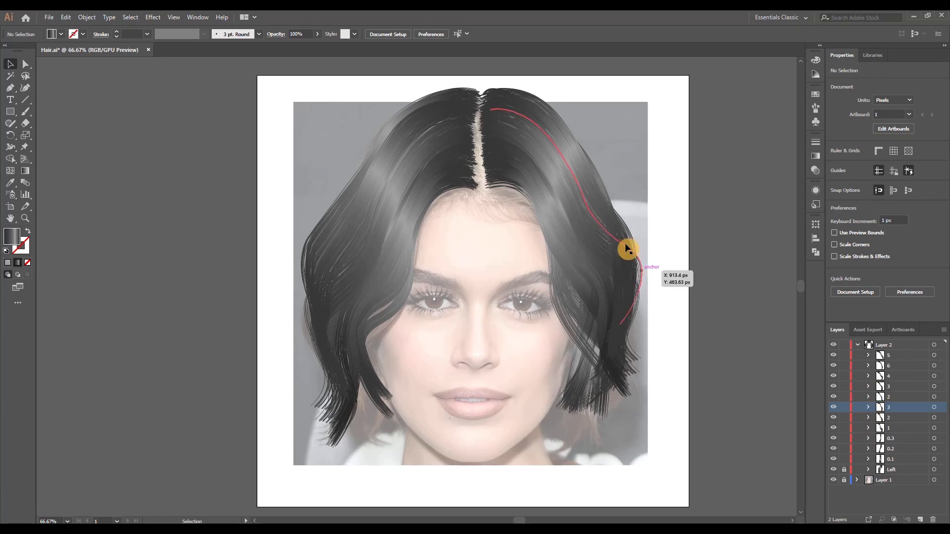
left_click(522, 413)
right_click(581, 256)
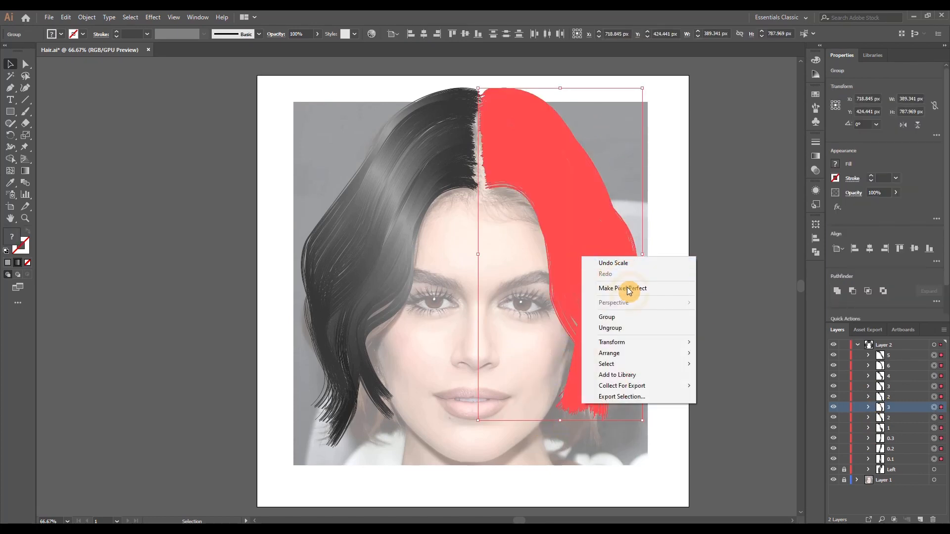
left_click(619, 318)
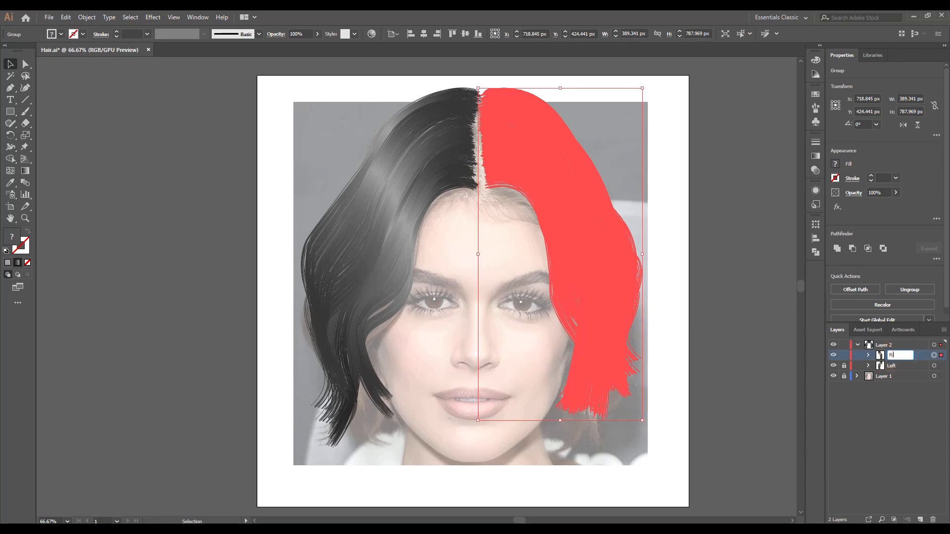
Hide the reference photo's layer and unlock the Left group
left_click(716, 302)
left_click(834, 376)
scroll(494, 307, "up", 2)
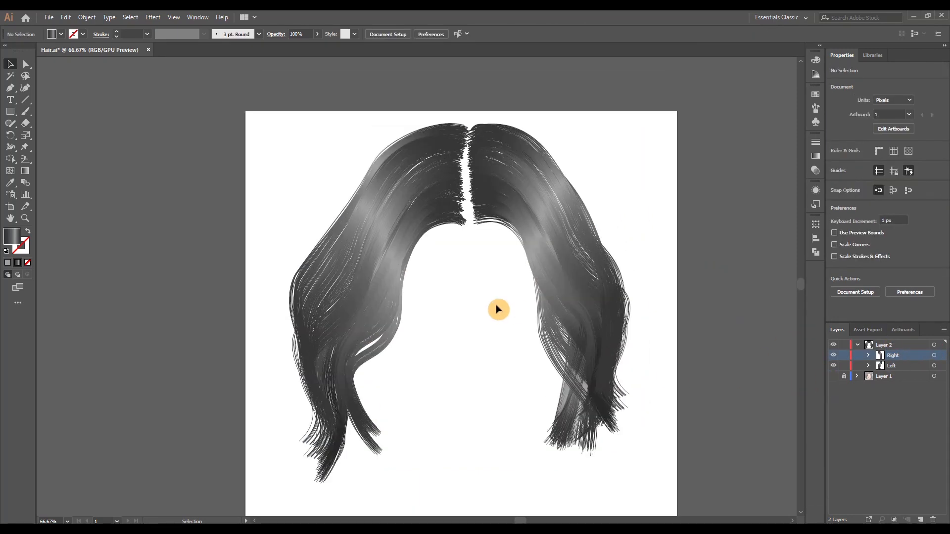
Move lock 6 of the Left group toward the top of the part and rotate it slightly
scroll(463, 160, "up", 3)
scroll(491, 168, "up", 1)
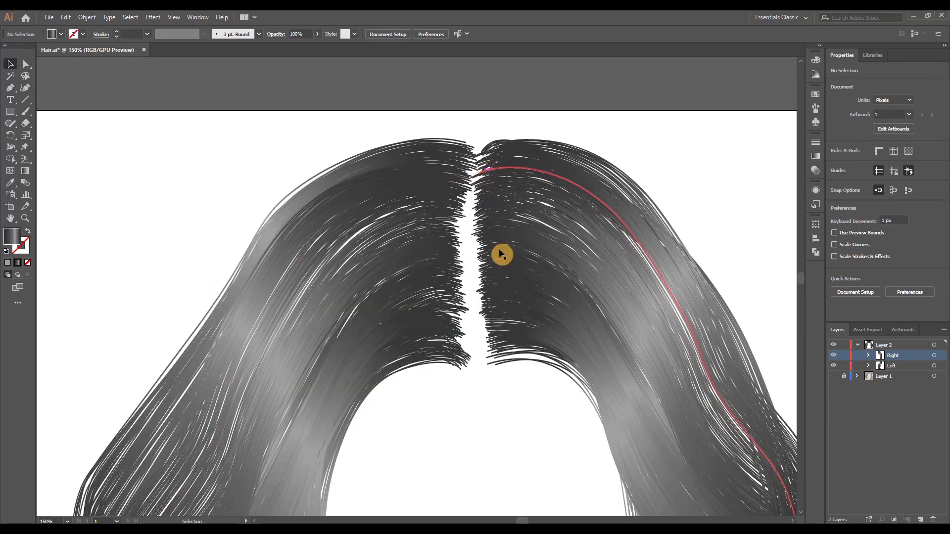
left_click(869, 365)
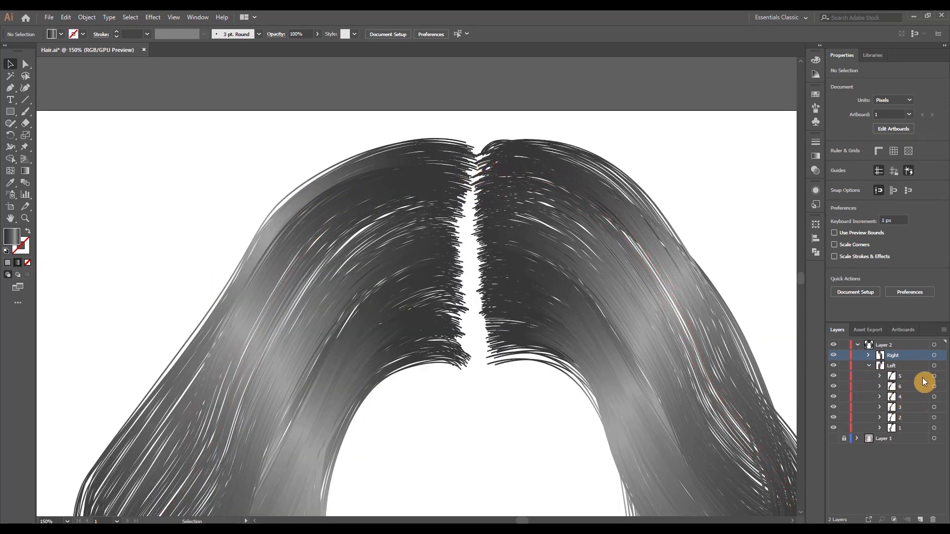
left_click(940, 376)
left_click(941, 387)
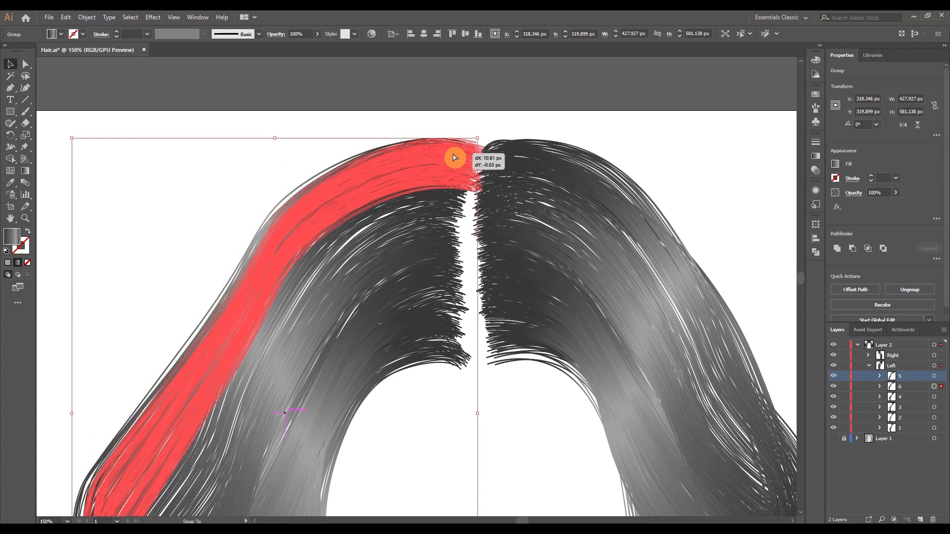
scroll(452, 154, "down", 1)
scroll(325, 424, "down", 1)
left_click_drag(468, 491, 465, 493)
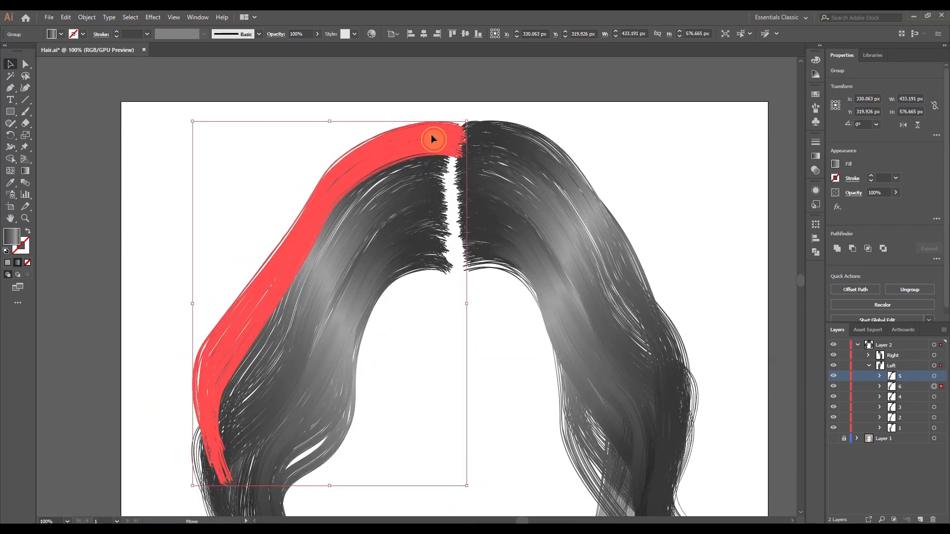
left_click_drag(431, 135, 434, 136)
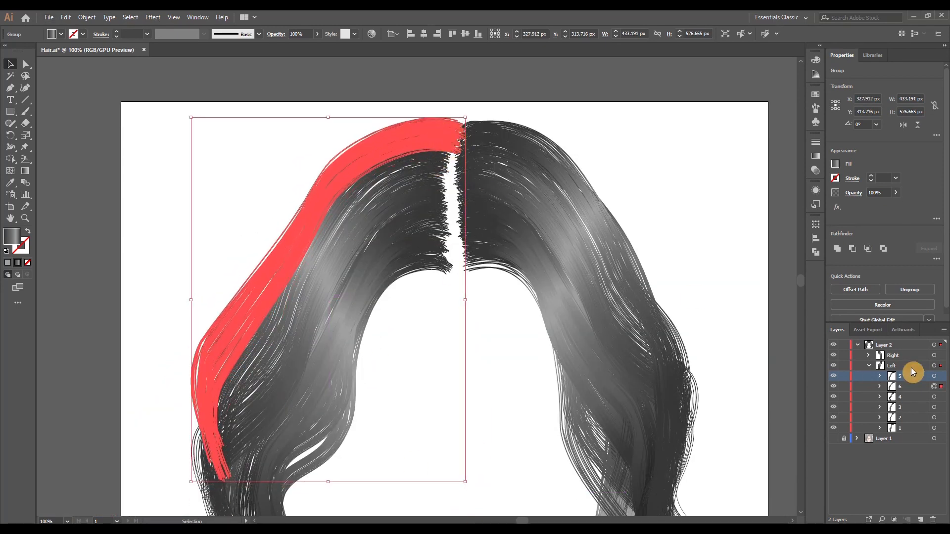
Rotate lock 6 of the Right group slightly and move it up toward the part
left_click(869, 356)
left_click(935, 376)
scroll(724, 378, "down", 1)
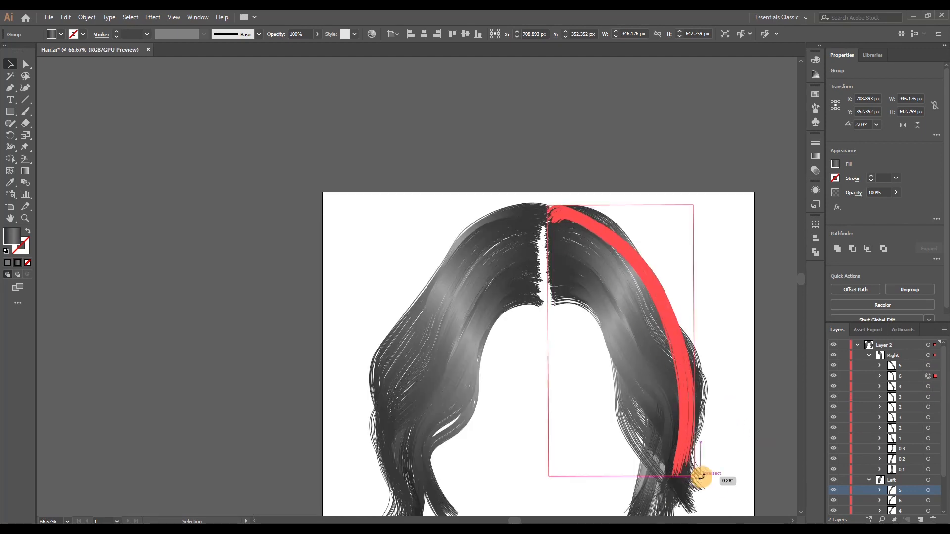
left_click_drag(702, 477, 701, 477)
left_click_drag(593, 228, 591, 227)
left_click(682, 246)
Delete the individual stray hairs sticking out at the top of the part on both sides
scroll(603, 201, "up", 3)
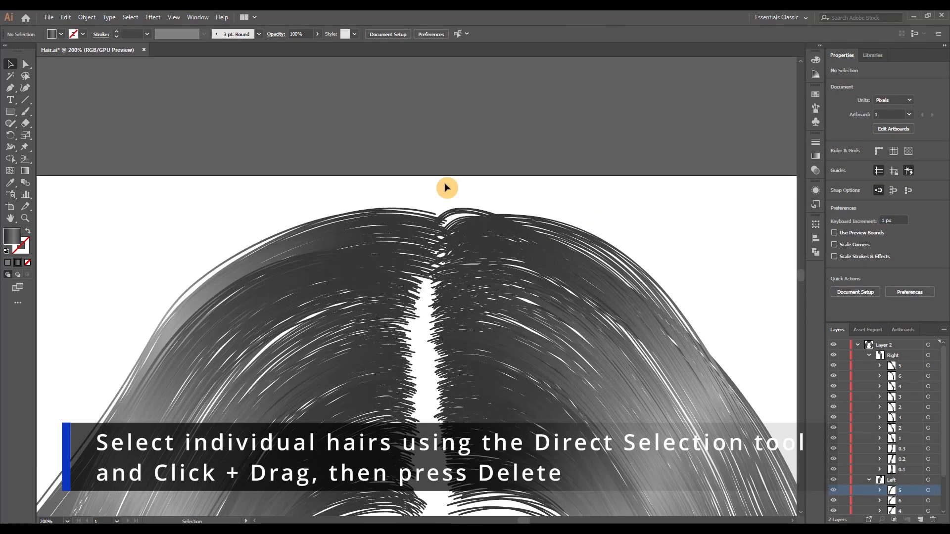
key("a")
left_click_drag(448, 195, 461, 217)
key("Delete")
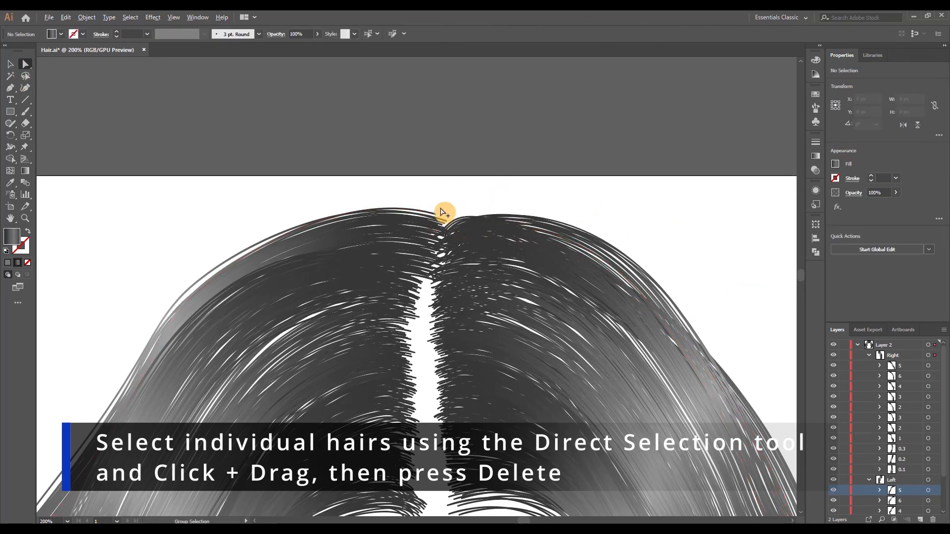
scroll(443, 212, "up", 2)
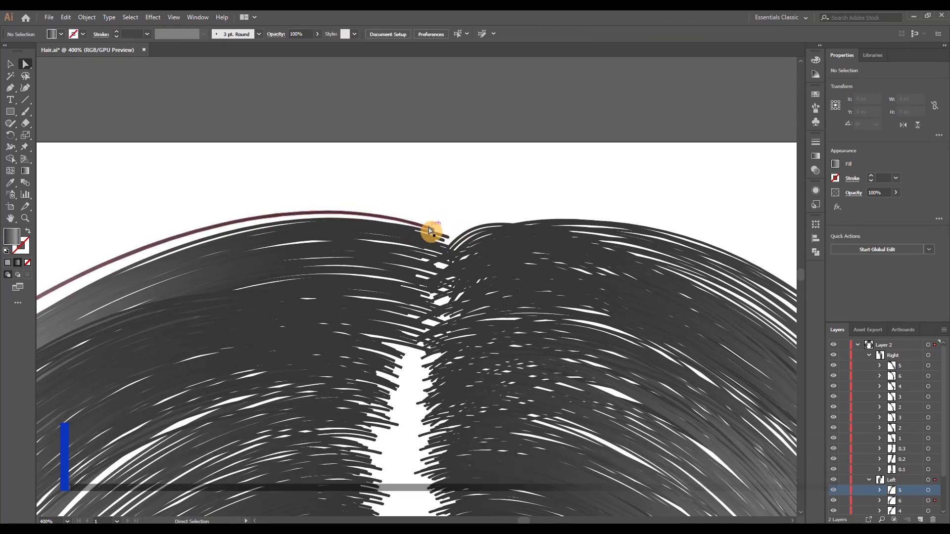
left_click_drag(430, 229, 462, 214)
key("Delete")
scroll(452, 305, "down", 4)
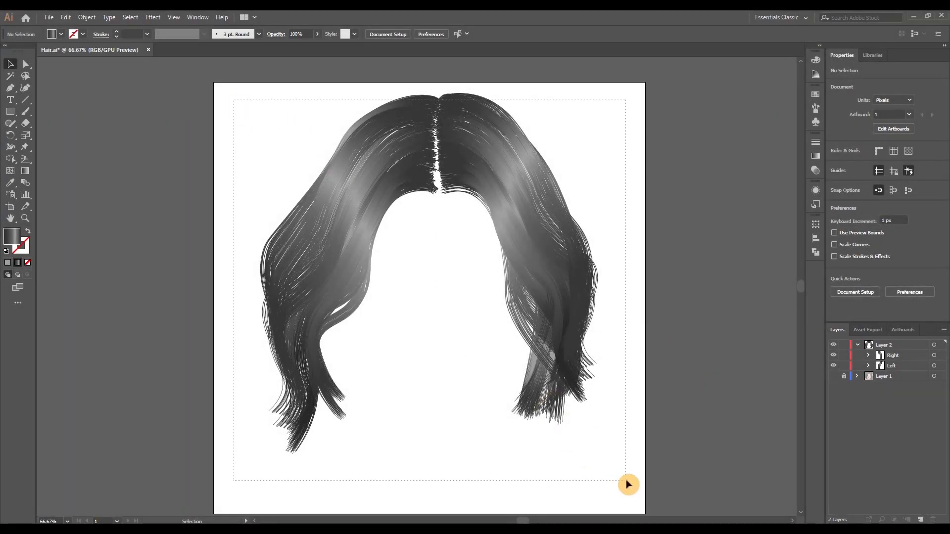
Open Adjust Color Balance for all of the hair, with the selection edges hidden and the preview enabled
key("ctrl+a")
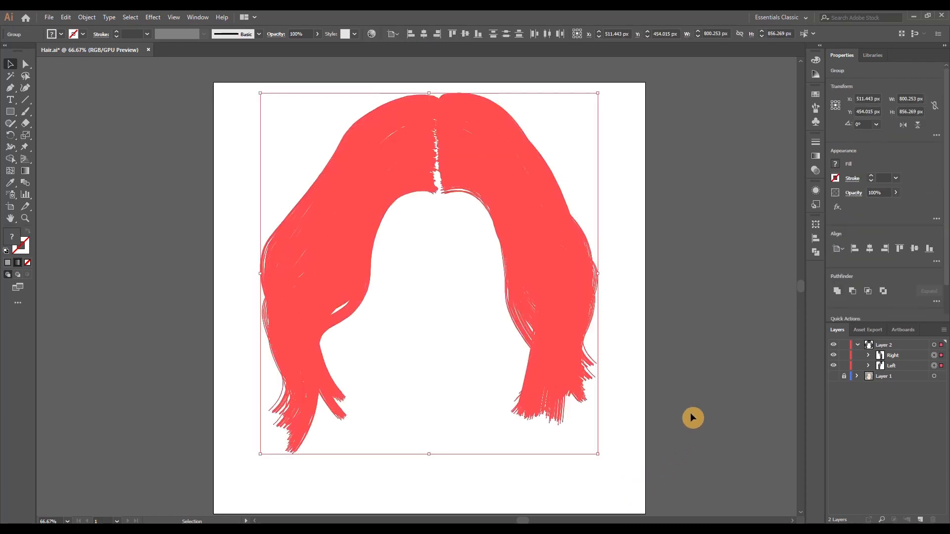
key("ctrl+h")
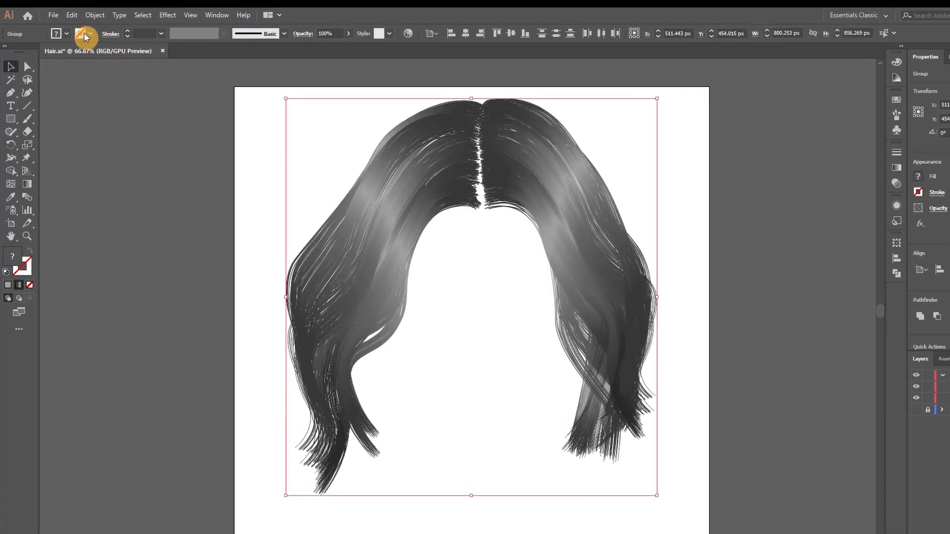
left_click(66, 17)
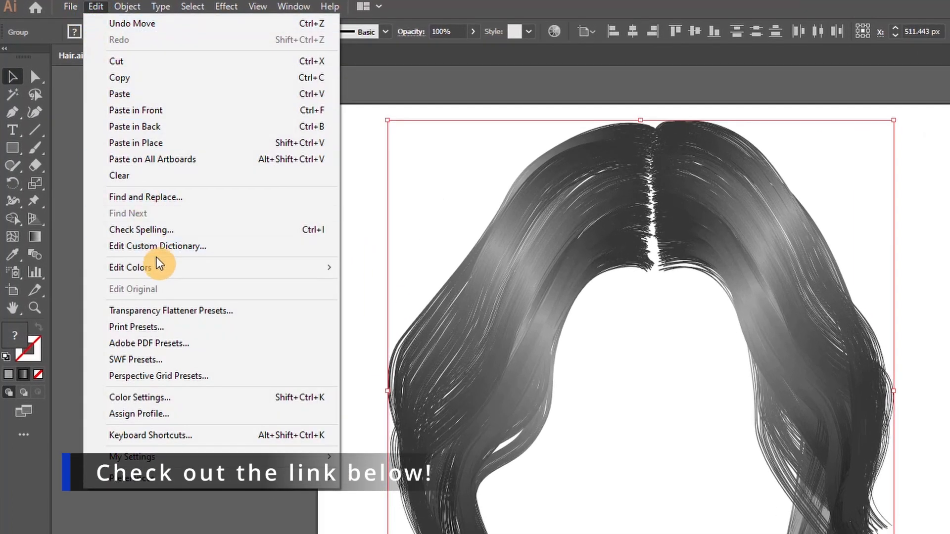
mouse_move(250, 267)
left_click(430, 303)
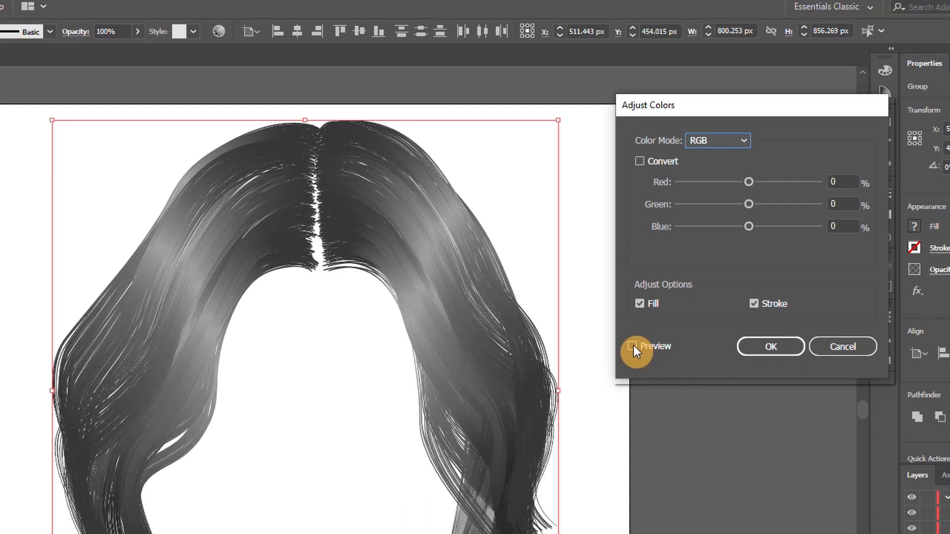
left_click(633, 346)
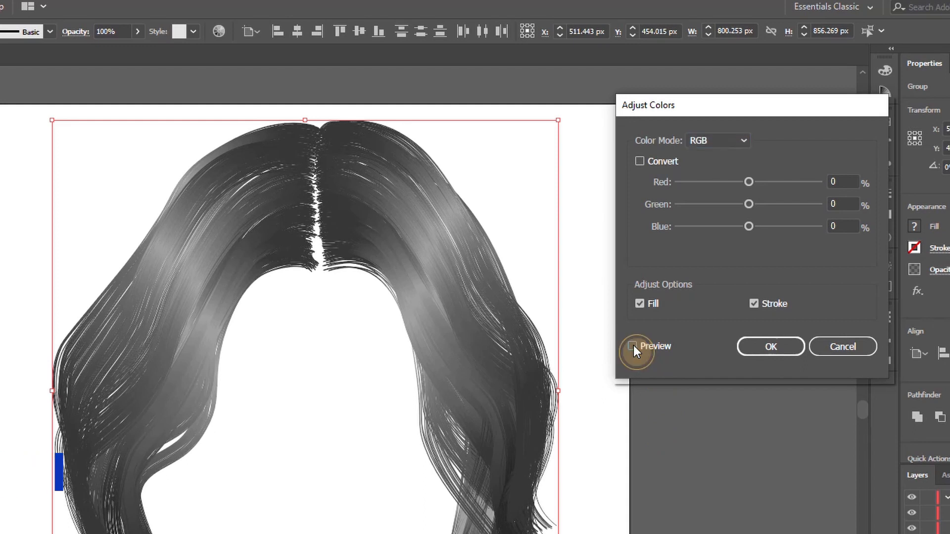
Try a purple hair colour by shifting the balance to red 2, green -11 and blue 2
left_click(842, 182)
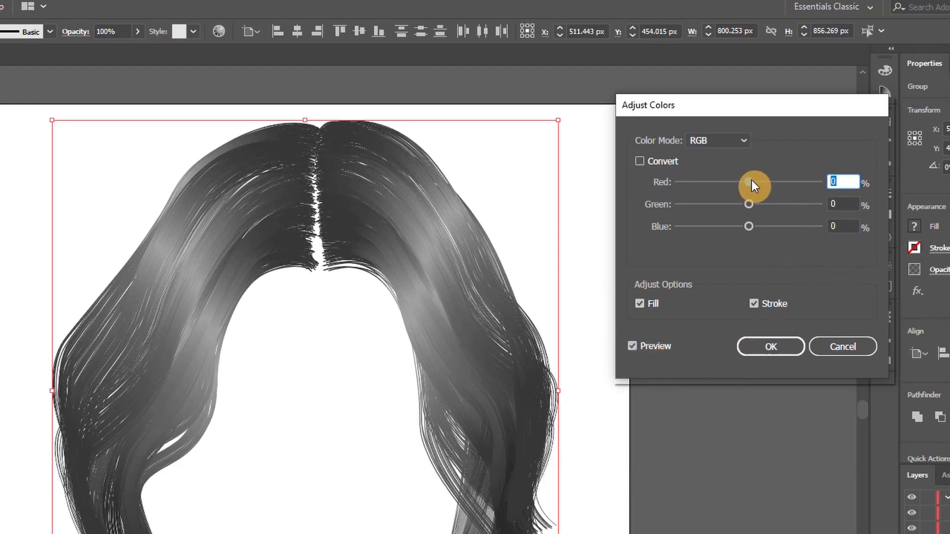
left_click_drag(752, 181, 750, 206)
left_click(748, 203)
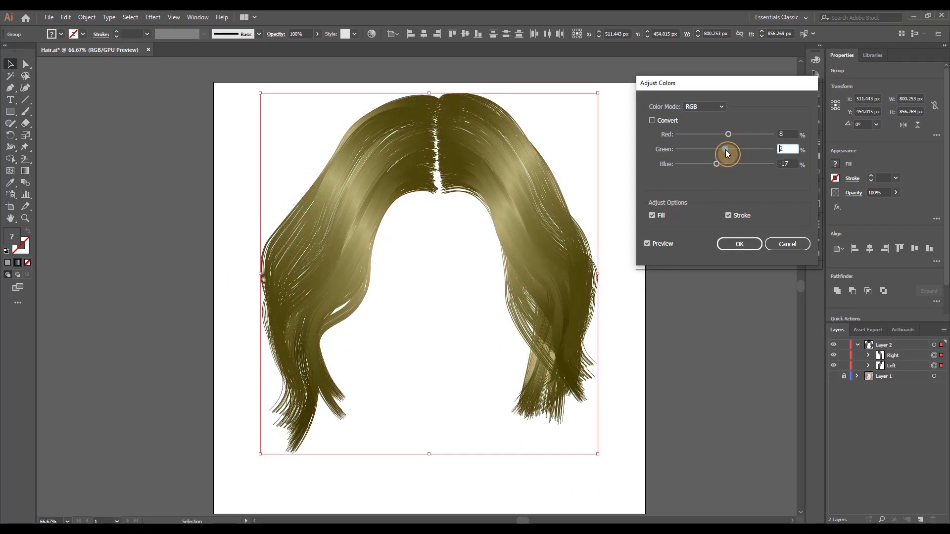
left_click_drag(725, 150, 716, 151)
left_click_drag(728, 135, 715, 150)
left_click_drag(716, 165, 714, 150)
left_click_drag(722, 135, 725, 136)
left_click_drag(714, 149, 717, 163)
mouse_move(717, 150)
left_mouse_down()
mouse_move(725, 164)
mouse_move(725, 135)
mouse_move(714, 149)
left_mouse_up()
mouse_move(724, 164)
left_mouse_down()
mouse_move(732, 164)
mouse_move(720, 149)
left_mouse_up()
left_click_drag(792, 135, 762, 135)
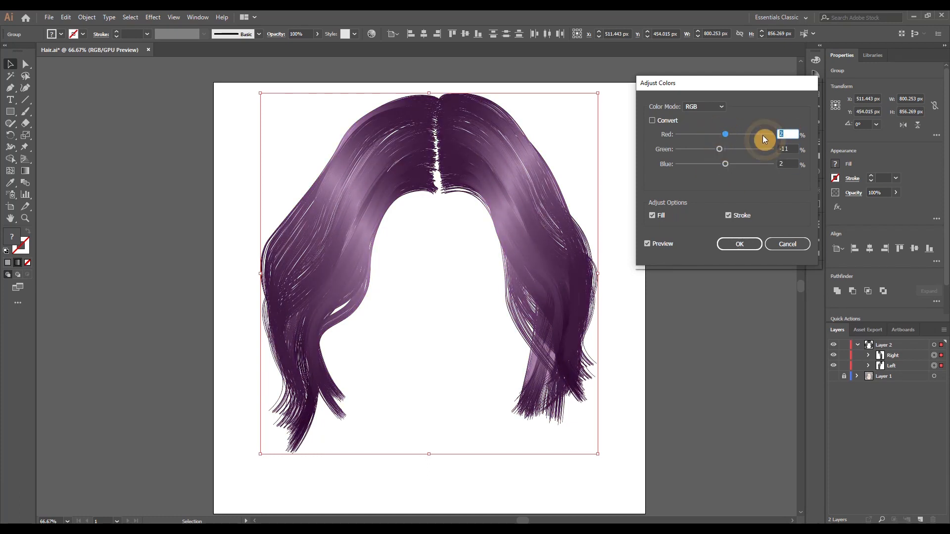
Try a black hair colour by setting the red, green and blue adjustments to -10% each
type("-10")
key("Tab")
type("-10")
key("Tab")
type("-")
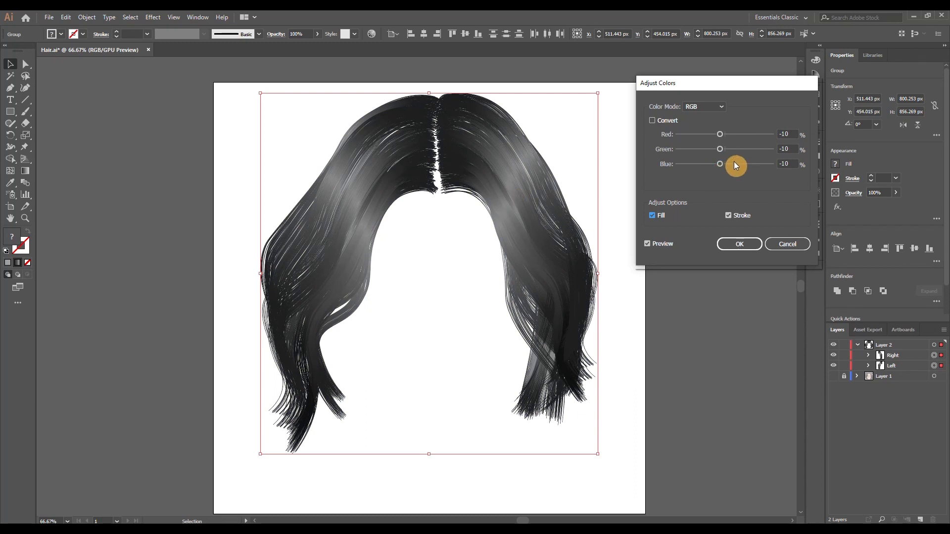
Colour the hair reddish brown with red 2, green -19 and blue -35, apply the adjustment and deselect the artwork
mouse_move(720, 149)
left_mouse_down()
mouse_move(728, 164)
mouse_move(729, 135)
mouse_move(716, 165)
left_mouse_up()
mouse_move(715, 149)
left_mouse_down()
mouse_move(723, 135)
mouse_move(707, 163)
mouse_move(729, 136)
mouse_move(710, 164)
left_mouse_up()
left_click(729, 135)
left_click(717, 148)
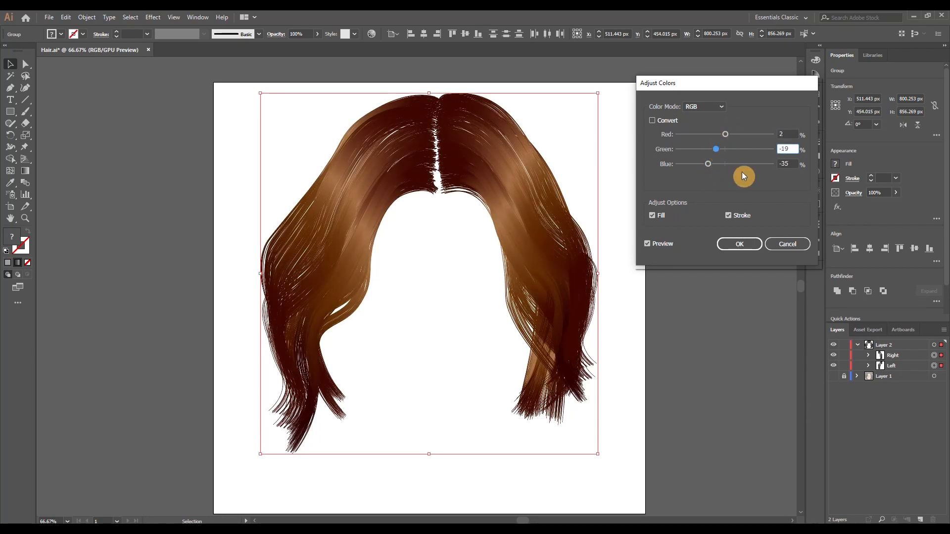
left_click(737, 244)
left_click(671, 260)
Select lock 5 inside the Right group and open the gradient options of its fill
left_click(868, 356)
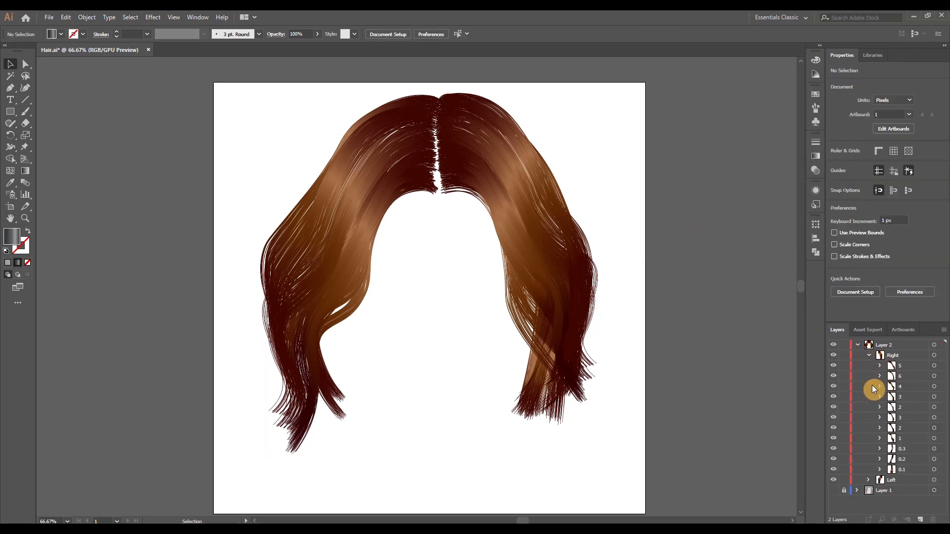
left_click(940, 365)
left_click(835, 163)
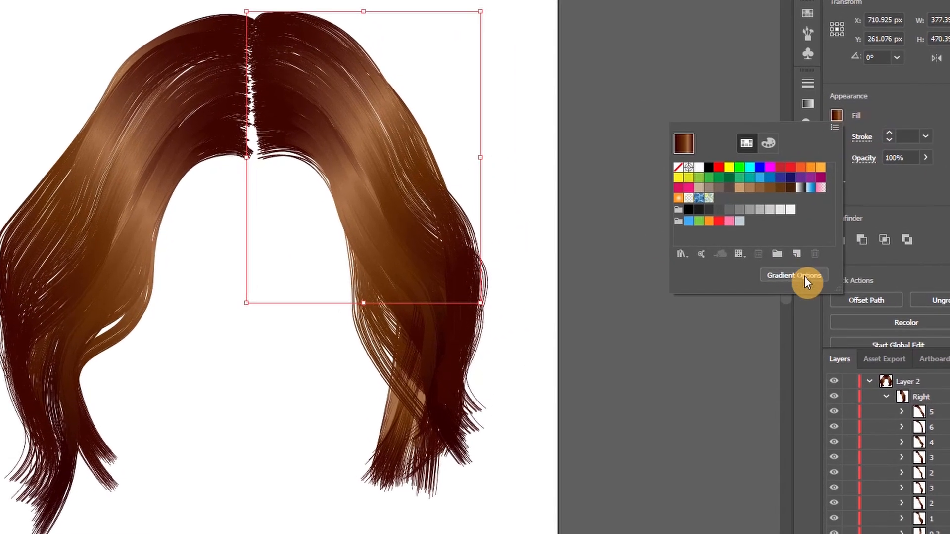
left_click(811, 274)
left_click(797, 161)
Darken the 100% stop of lock 5's gradient to hex colour 260000
left_click(762, 195)
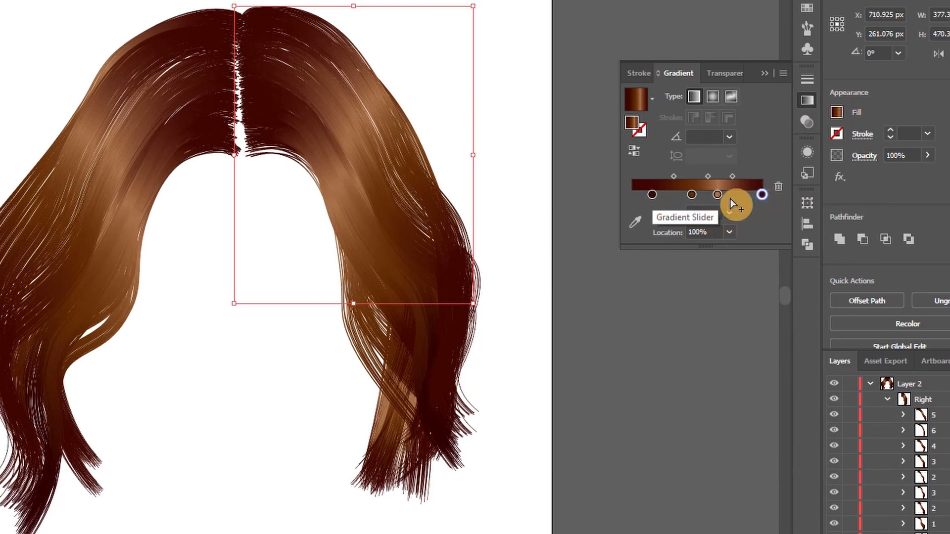
double_click(762, 195)
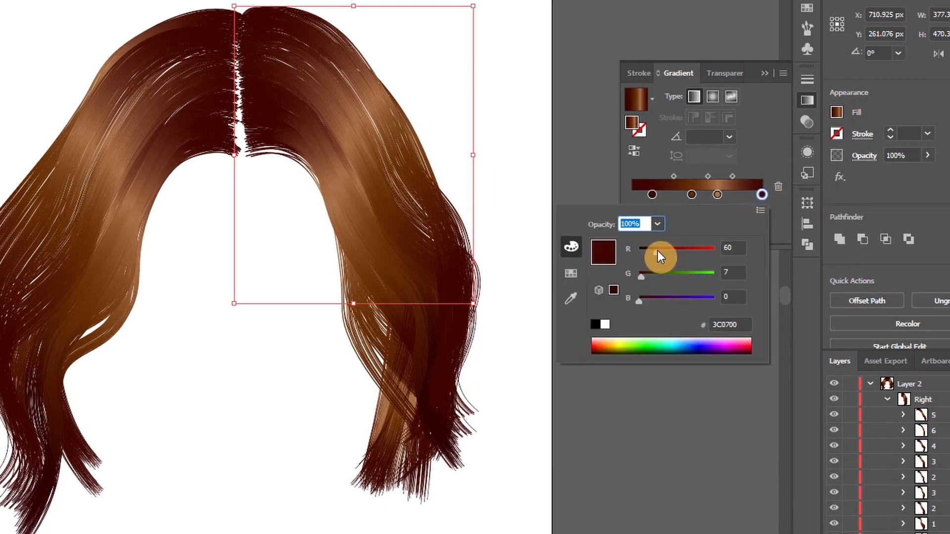
left_click_drag(659, 251, 640, 280)
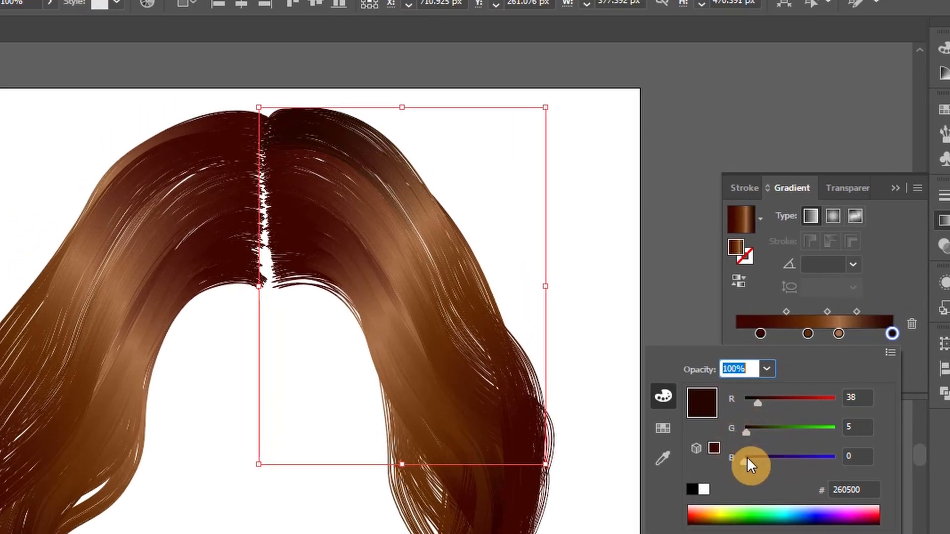
left_click(755, 459)
mouse_move(747, 429)
left_mouse_down()
mouse_move(772, 432)
mouse_move(742, 432)
mouse_move(754, 415)
left_mouse_up()
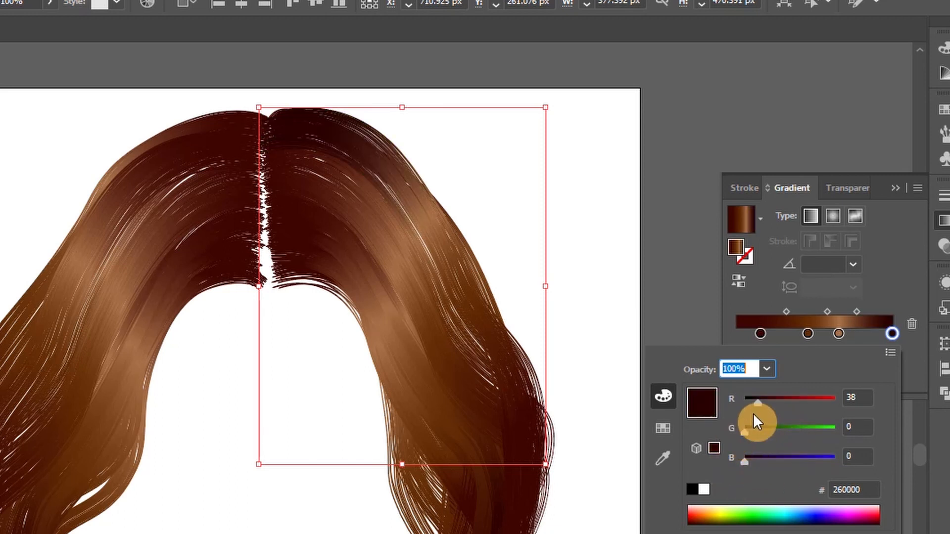
left_click(884, 288)
Copy the hex code 260000 from lock 5's end stop and apply it to the end stop of the Right group's lock 6
double_click(891, 334)
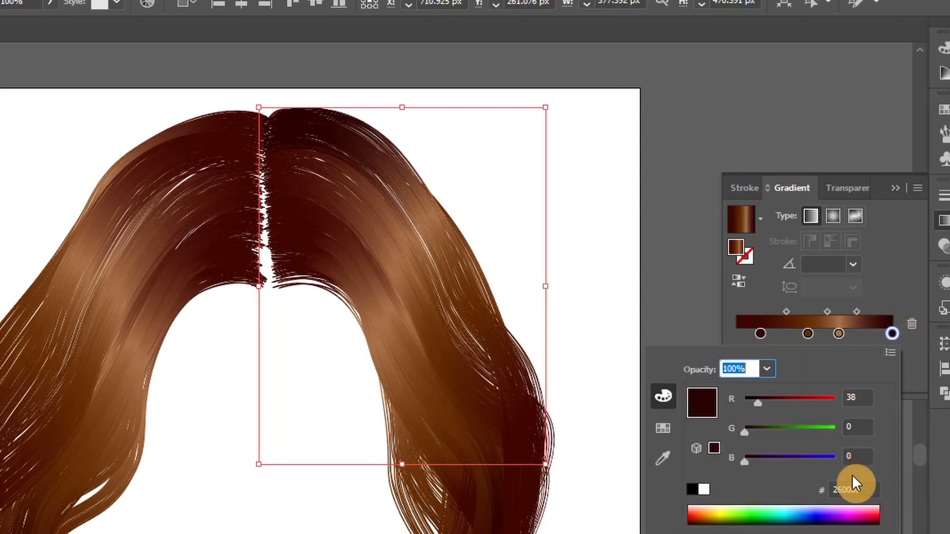
left_click(889, 259)
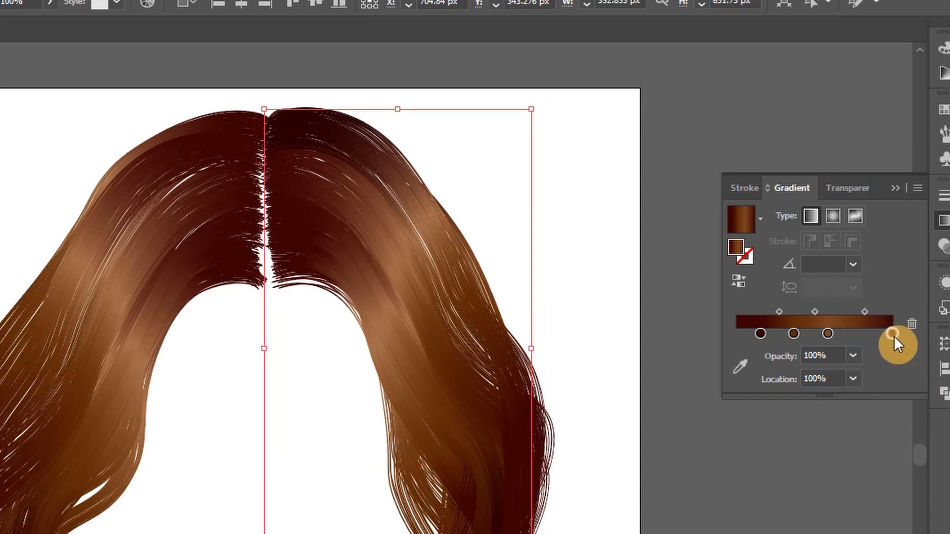
double_click(892, 334)
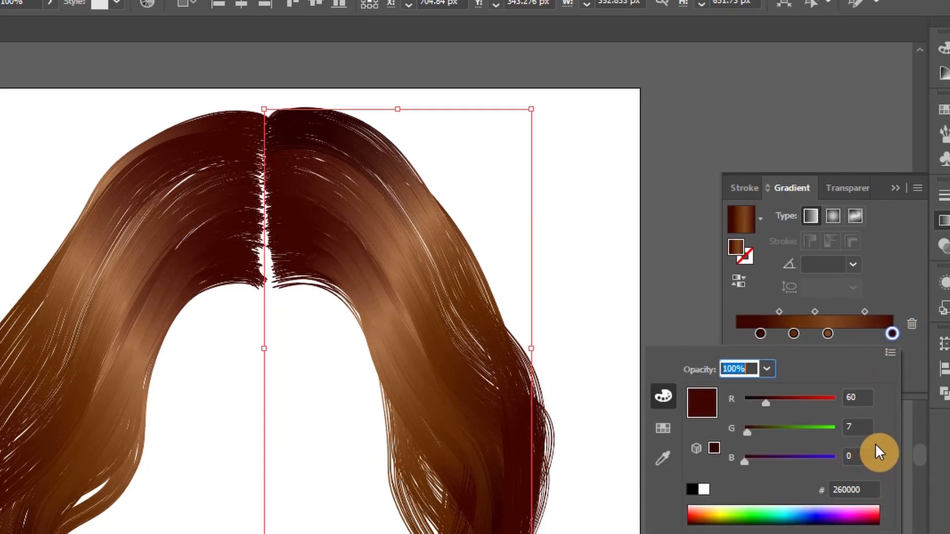
left_click(889, 283)
Set the 100% gradient stop of the Right group's lock 4 to hex colour 260000
left_click(932, 405)
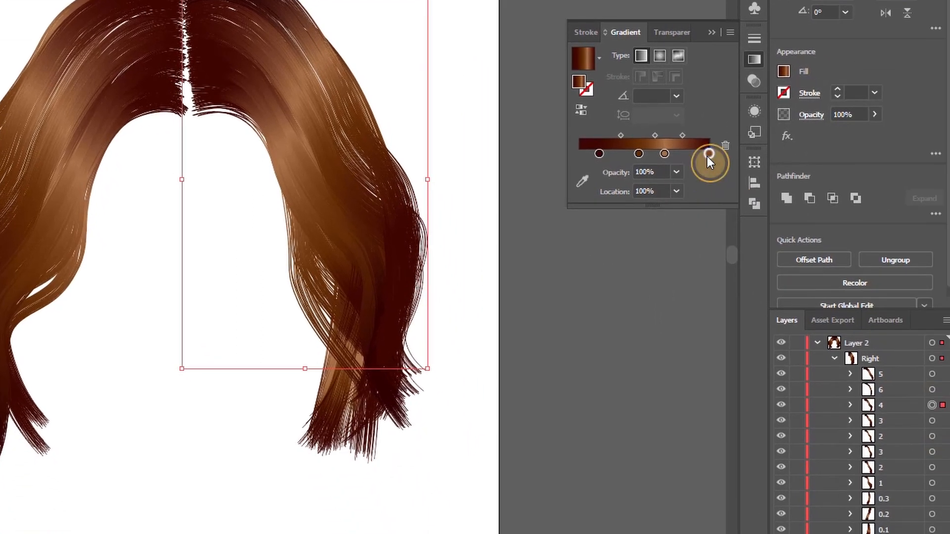
double_click(708, 155)
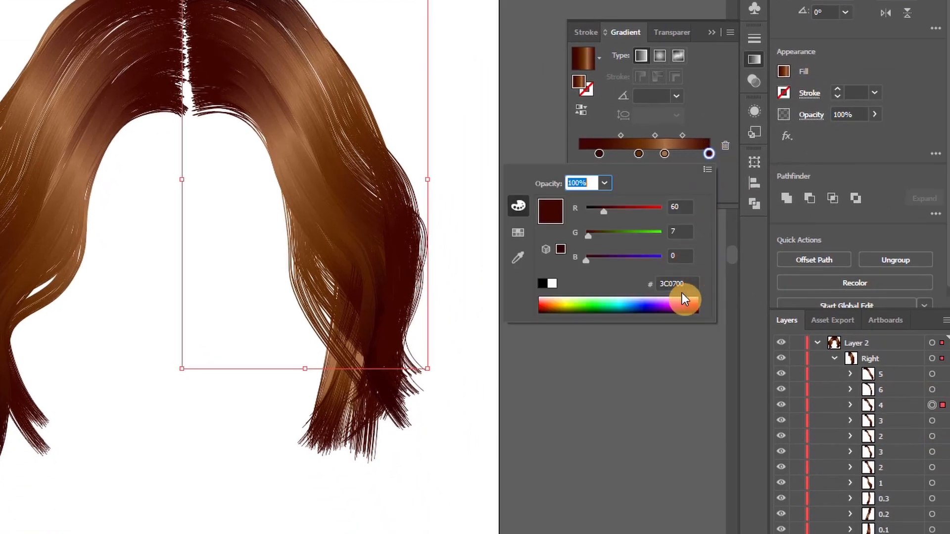
double_click(679, 283)
type("260000")
key("Return")
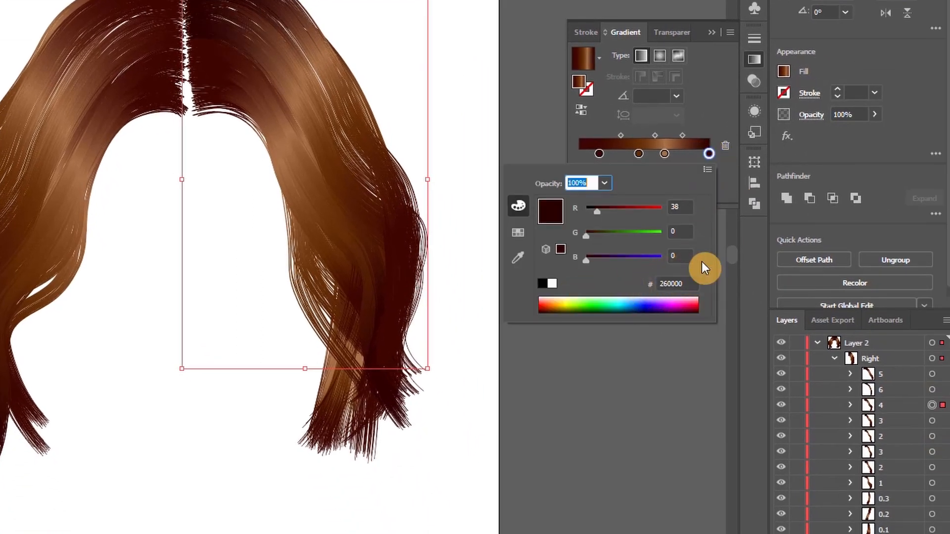
left_click(708, 104)
Darken the 100% gradient stop to 260000 in each of the three subgroups inside the upper lock 3 of the Right group
left_click(932, 421)
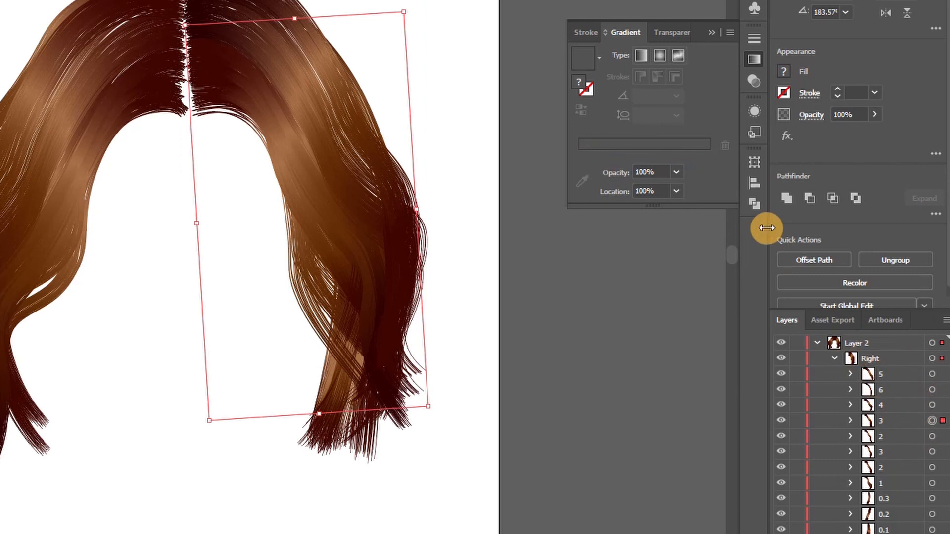
left_click(850, 421)
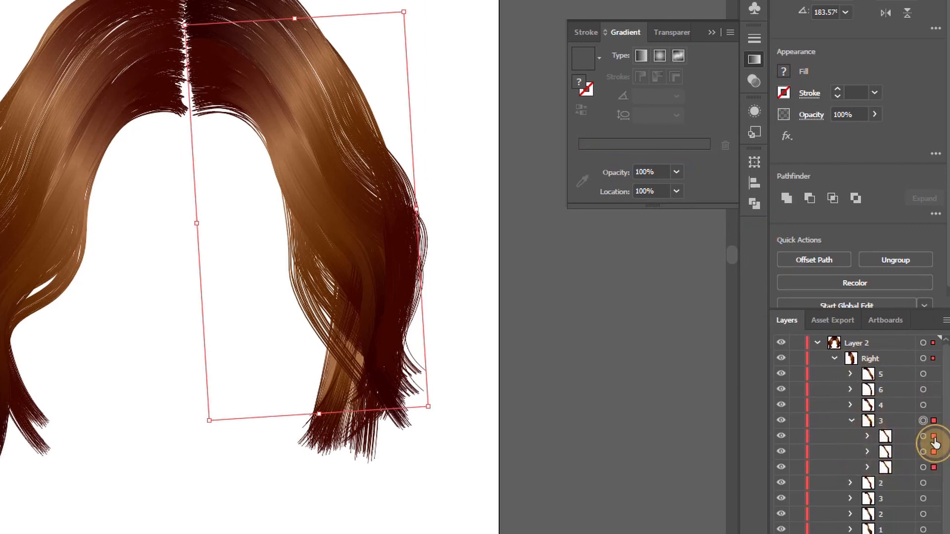
left_click(924, 436)
double_click(709, 154)
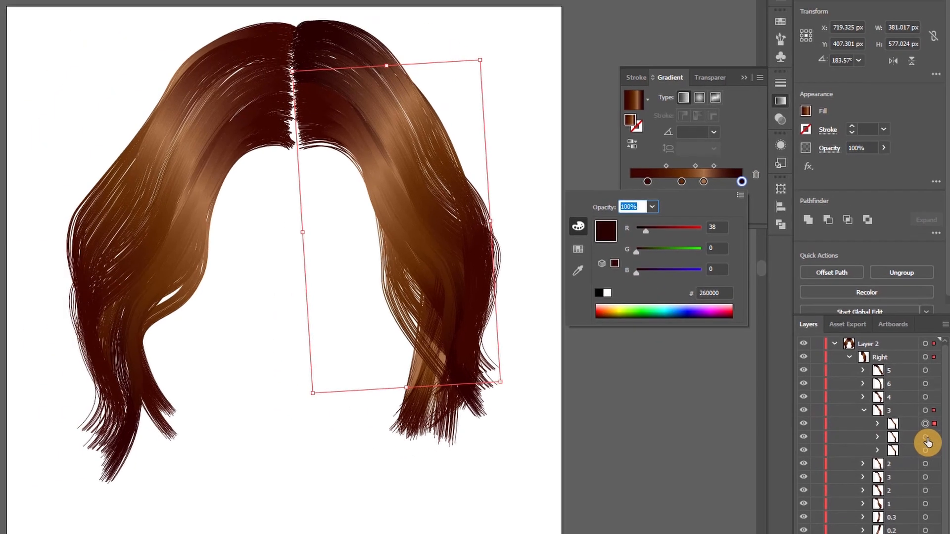
left_click(924, 451)
left_click(928, 451)
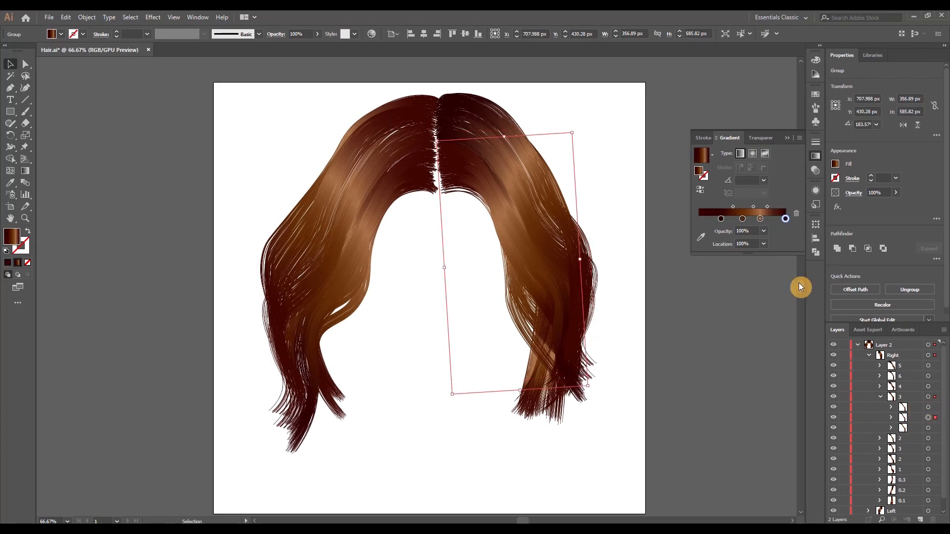
left_click(928, 428)
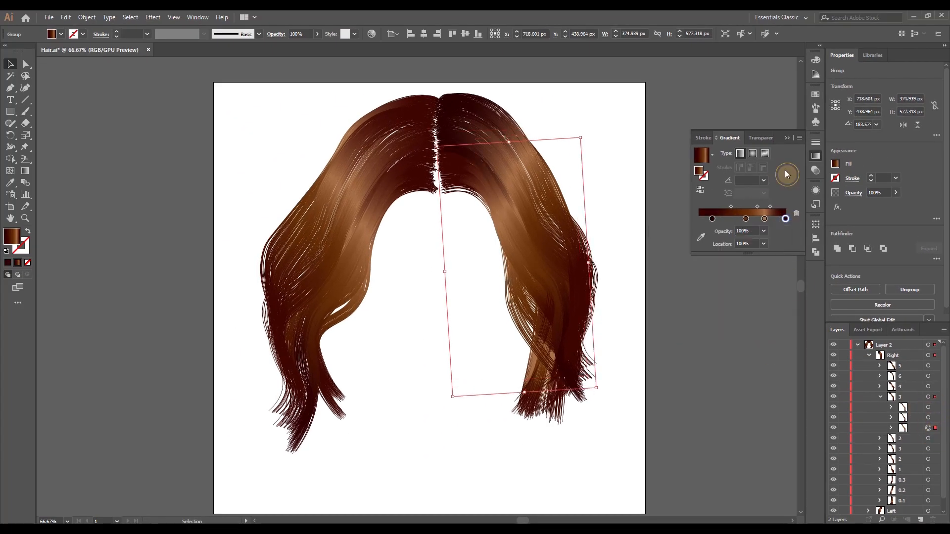
Set the 100% gradient stop to 260000 for the first subgroup inside the upper lock 2 of the Right group
left_click(881, 397)
left_click(929, 407)
left_click(881, 407)
left_click(929, 418)
double_click(785, 218)
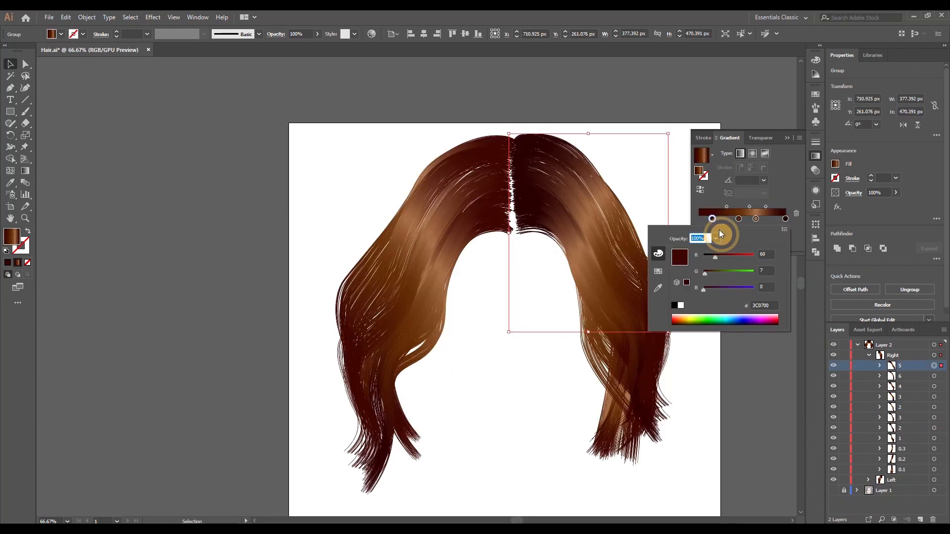
Try green (3C5C00) and blue on the 15.39% gradient stop of the Right group's lock 5
left_click_drag(717, 272, 725, 276)
left_click(760, 371)
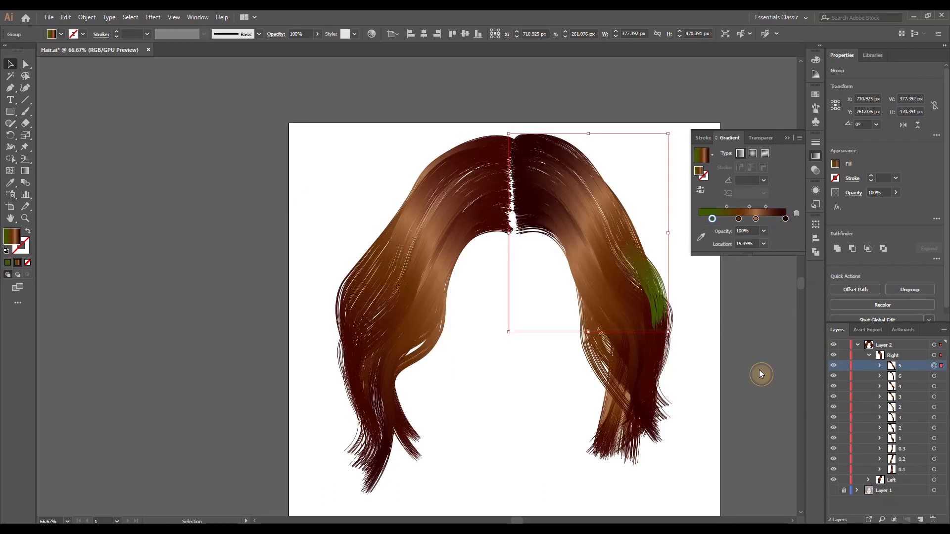
scroll(758, 369, "right", 4)
double_click(712, 218)
left_click(716, 220)
double_click(715, 218)
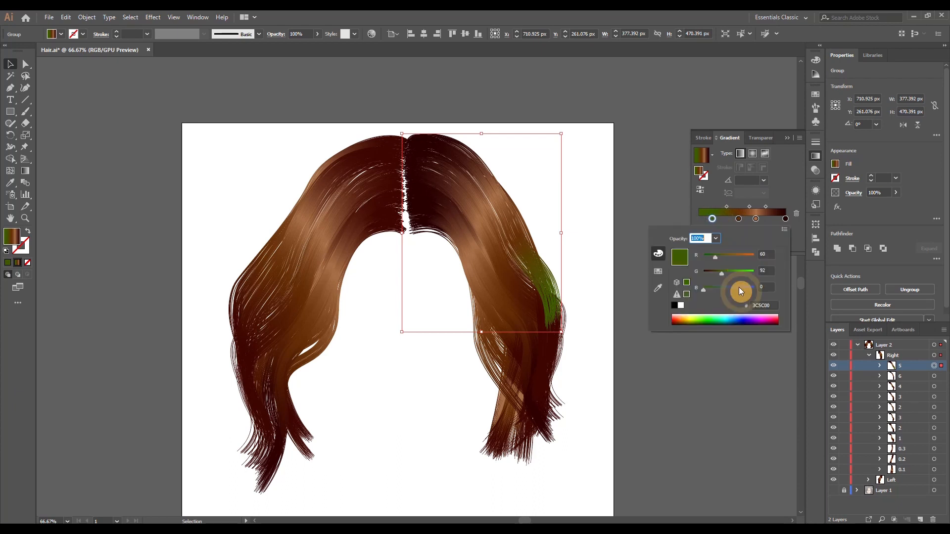
left_click_drag(726, 271, 731, 272)
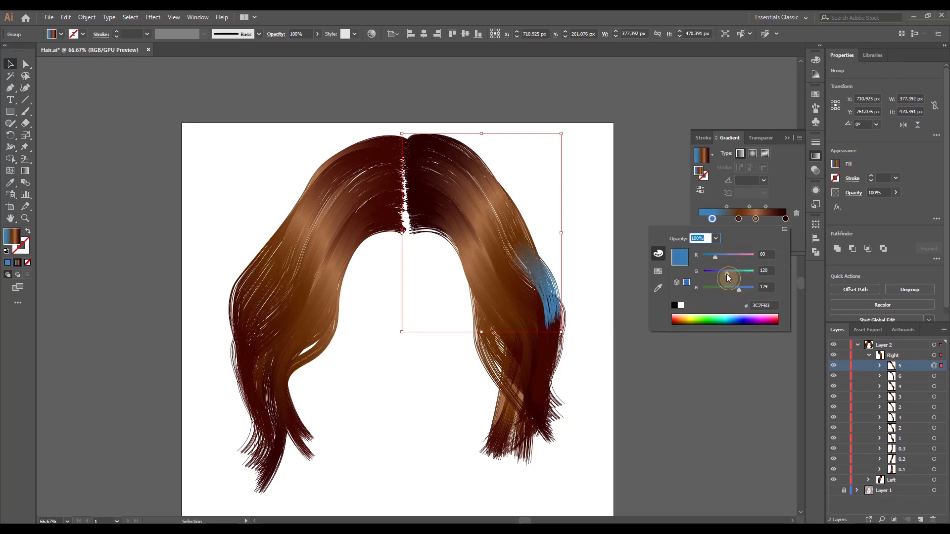
left_click(791, 194)
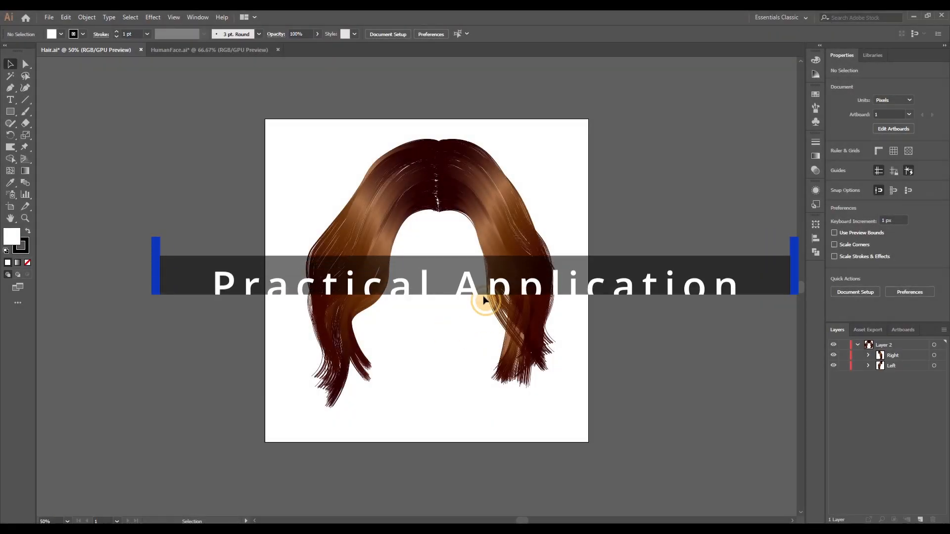
Group the Left and Right hair halves together and name the new group Hair
left_click_drag(293, 150, 571, 426)
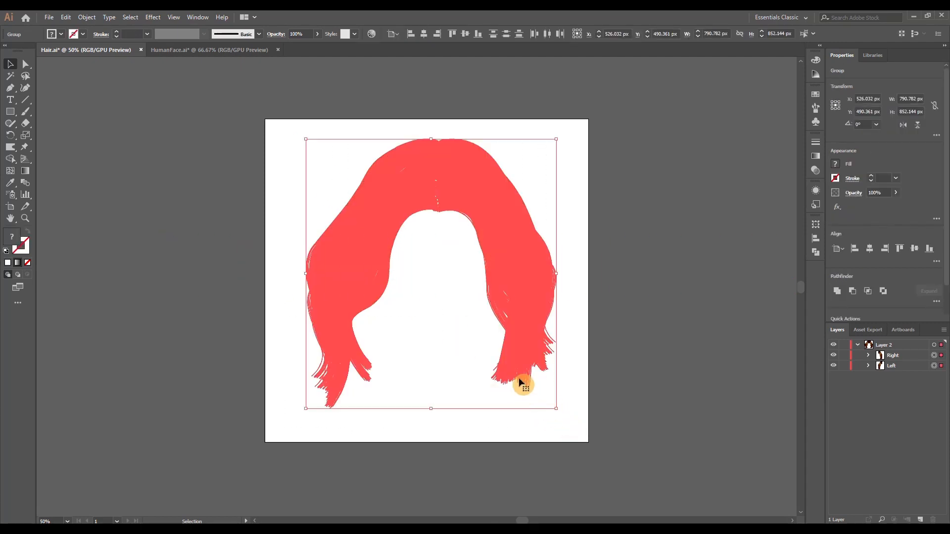
key("ctrl+g")
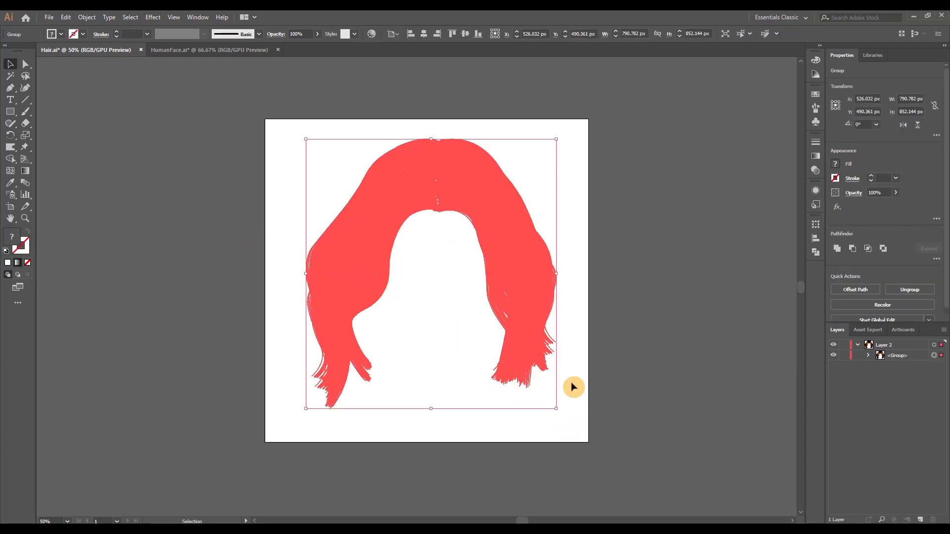
double_click(904, 359)
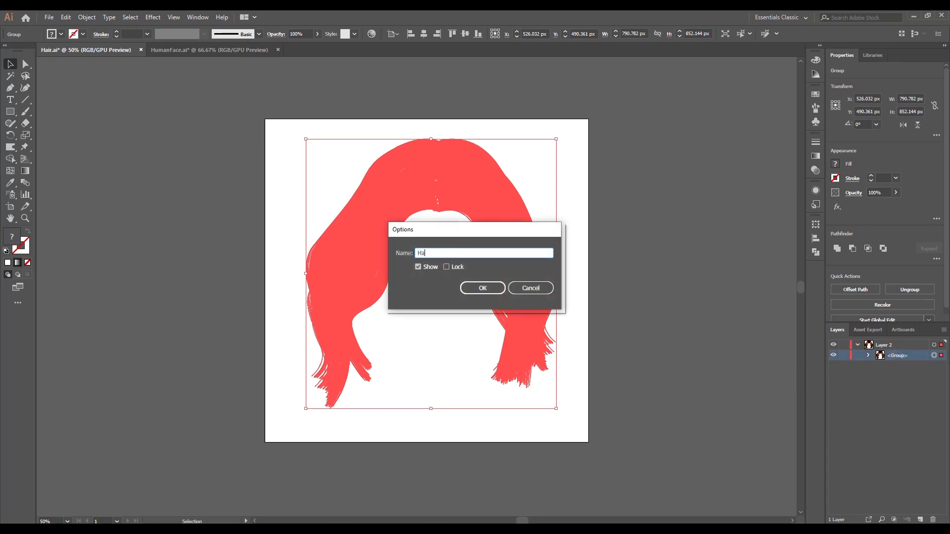
key("Return")
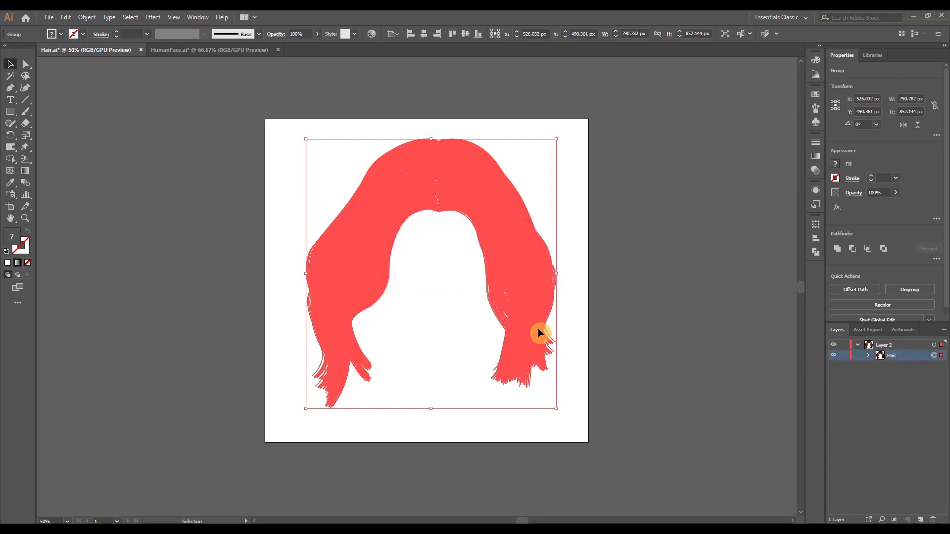
Deselect the hair, switch to the HumanFace document and examine the eyebrows, eyelashes and eyes up close
left_click(485, 308)
left_click(545, 303)
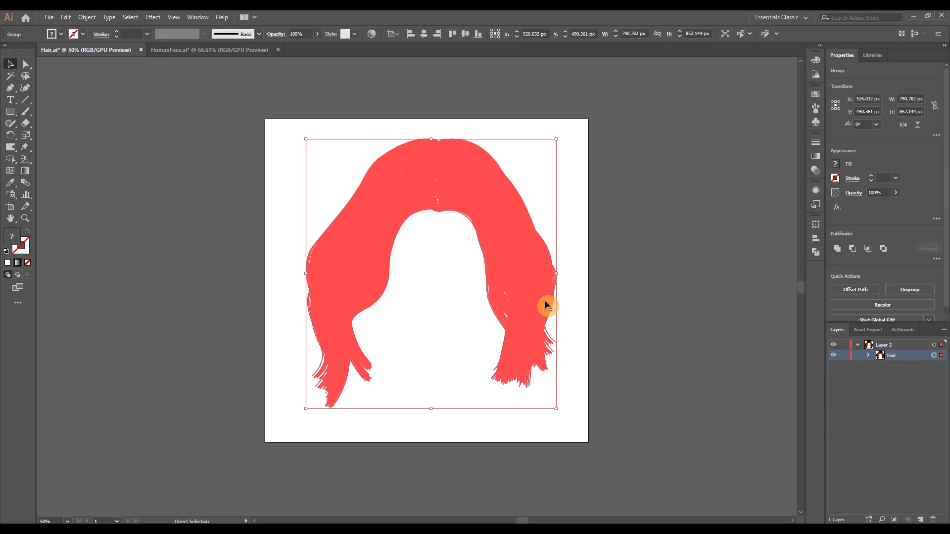
left_click(570, 263)
left_click(209, 49)
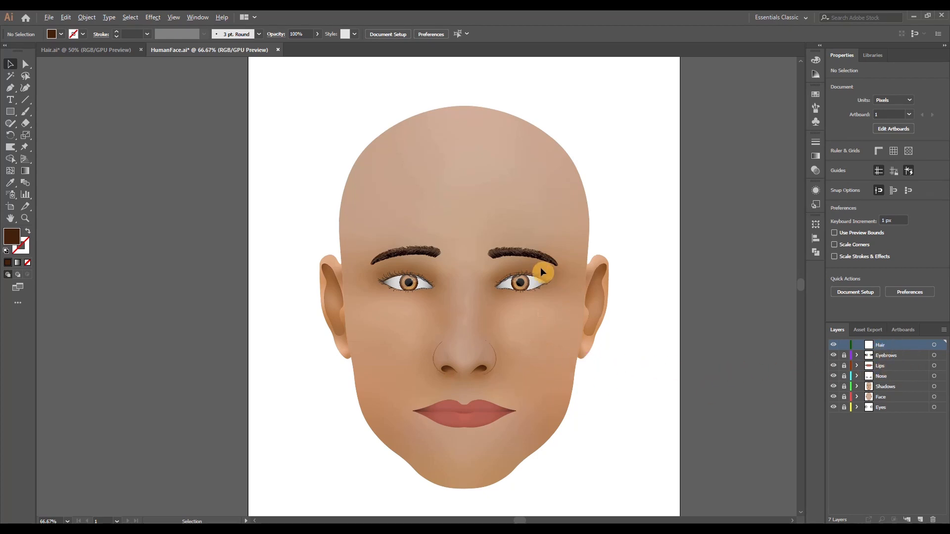
scroll(541, 269, "up", 4)
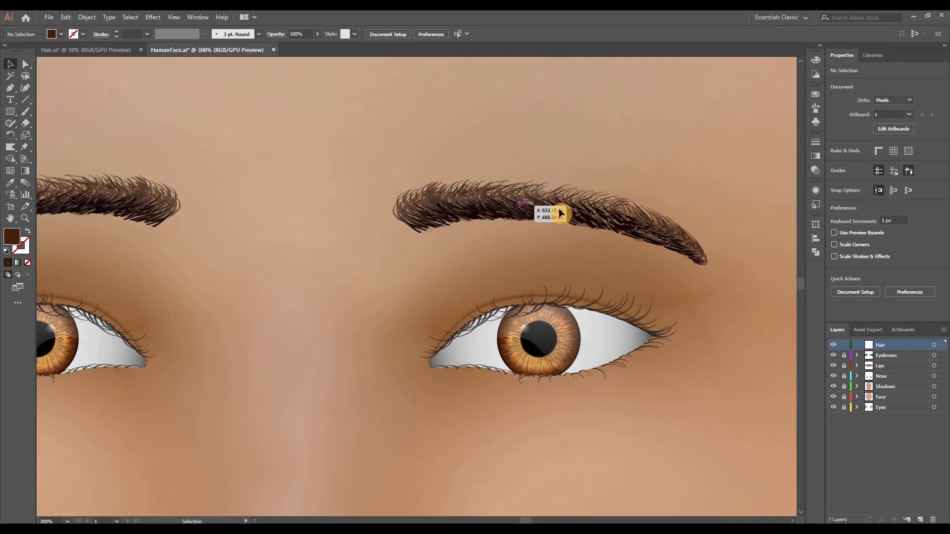
key("space")
left_click_drag(384, 271, 548, 270)
scroll(689, 240, "up", 1)
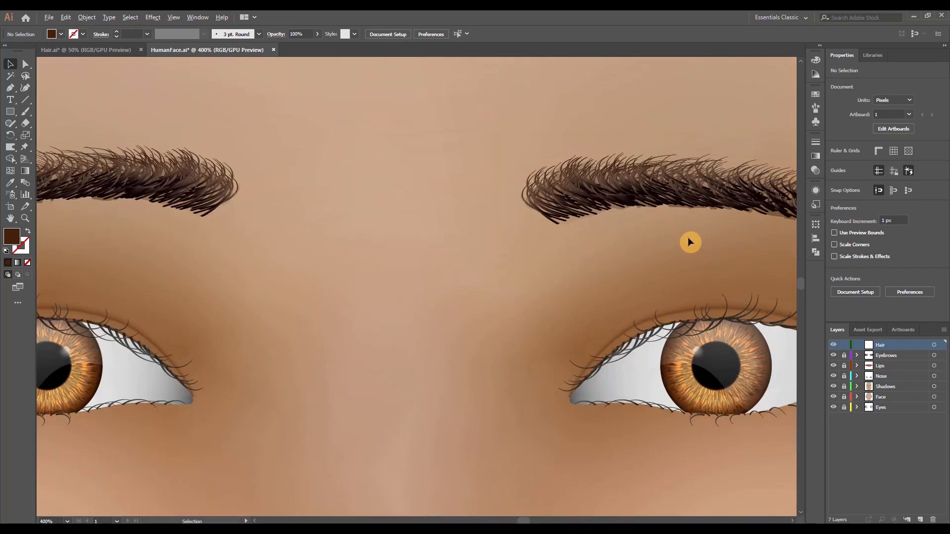
key("space")
left_click_drag(690, 240, 501, 271)
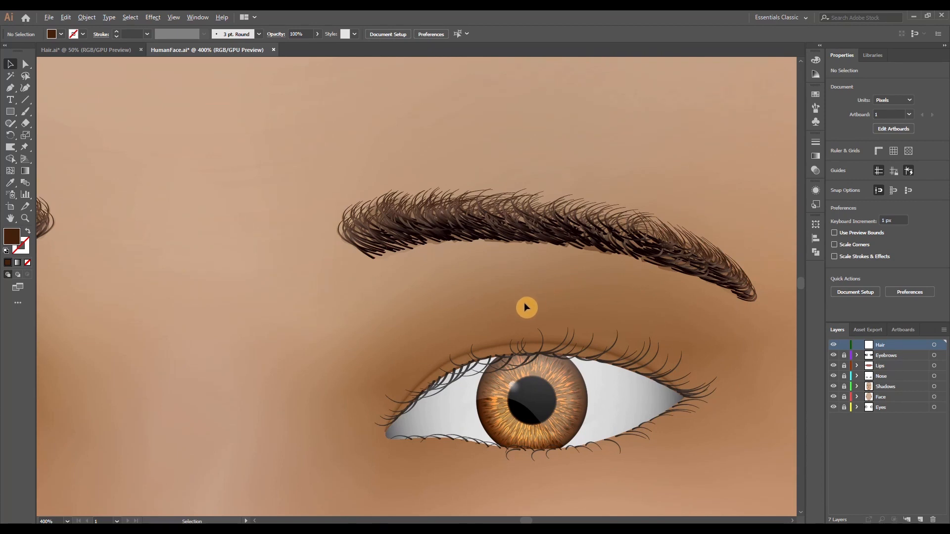
scroll(526, 308, "down", 4)
scroll(456, 312, "down", 1)
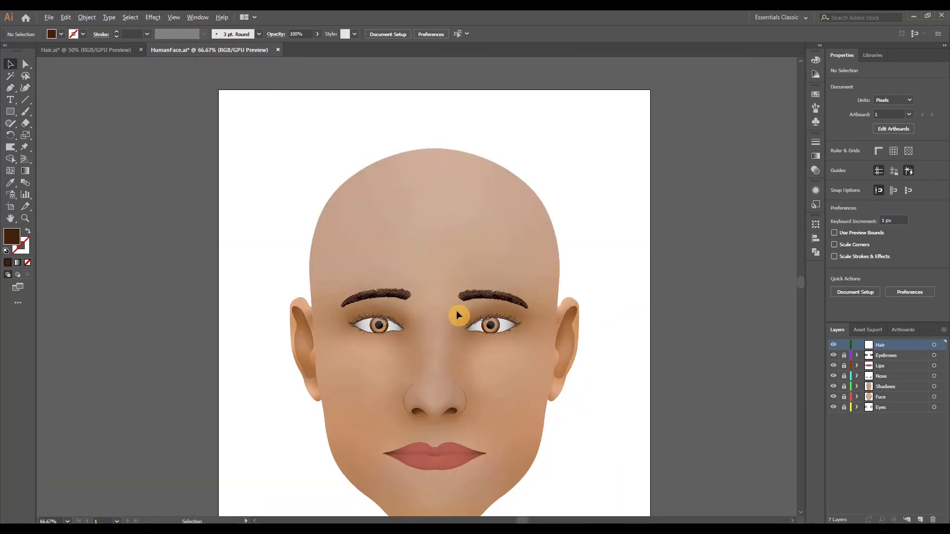
scroll(453, 307, "down", 3)
scroll(468, 303, "left", 1)
scroll(476, 300, "up", 1)
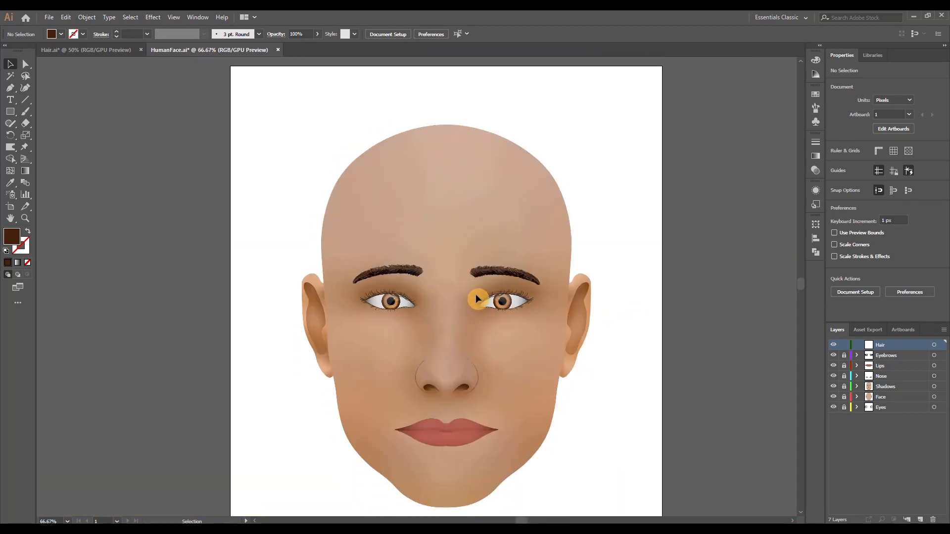
Paste the Hair group into the face document's Hair layer and move it over the head, centred on the face
key("ctrl+v")
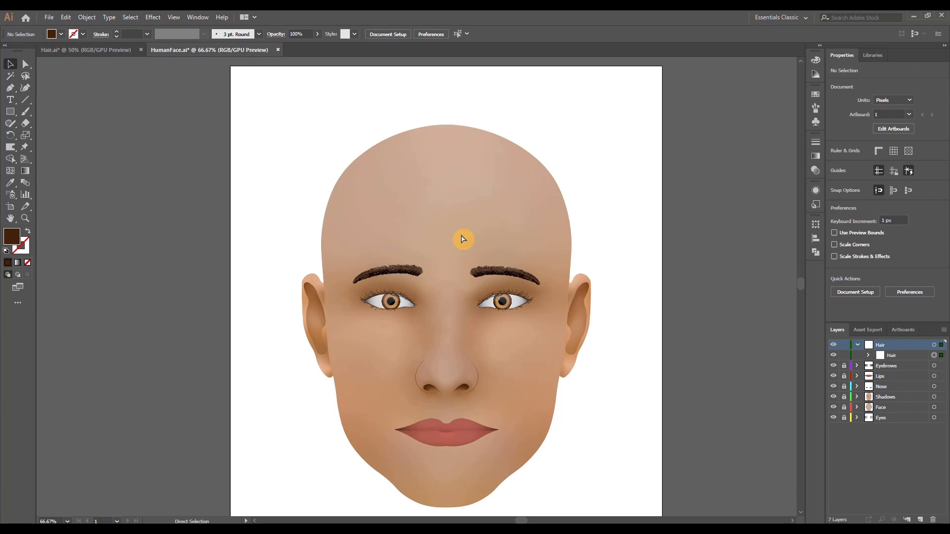
key("ctrl+v")
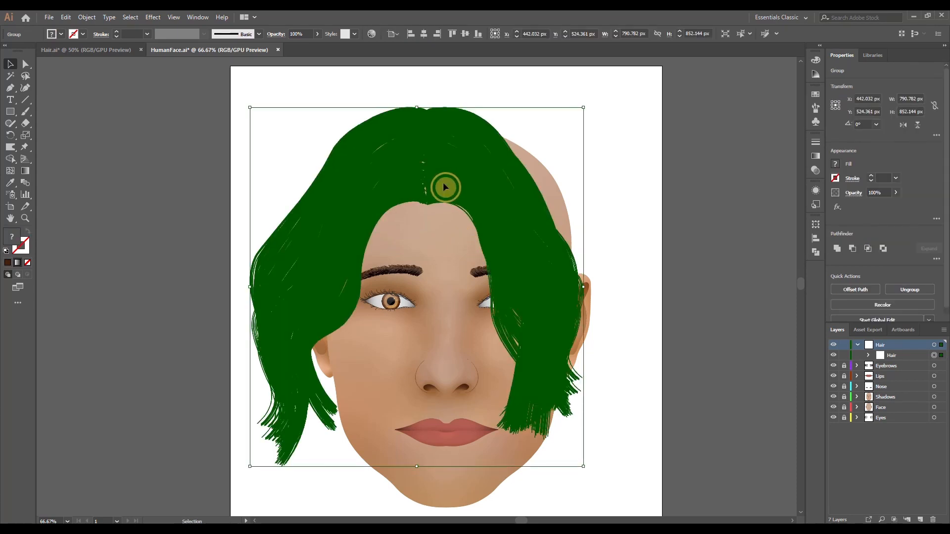
left_click_drag(444, 185, 492, 187)
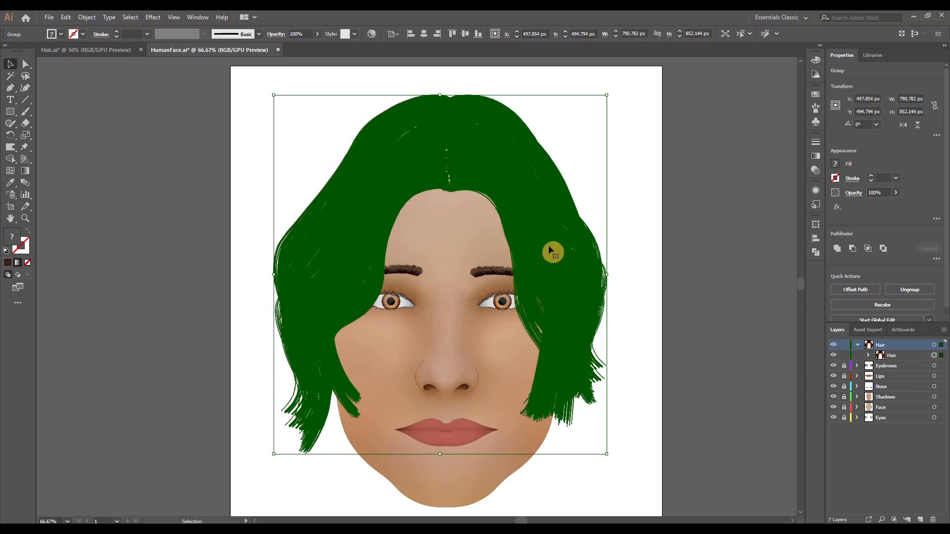
left_click(622, 261)
scroll(632, 287, "down", 1)
Free-distort the Hair group by pulling its two upper corners outward, to about 841 by 878 px
left_click(539, 248)
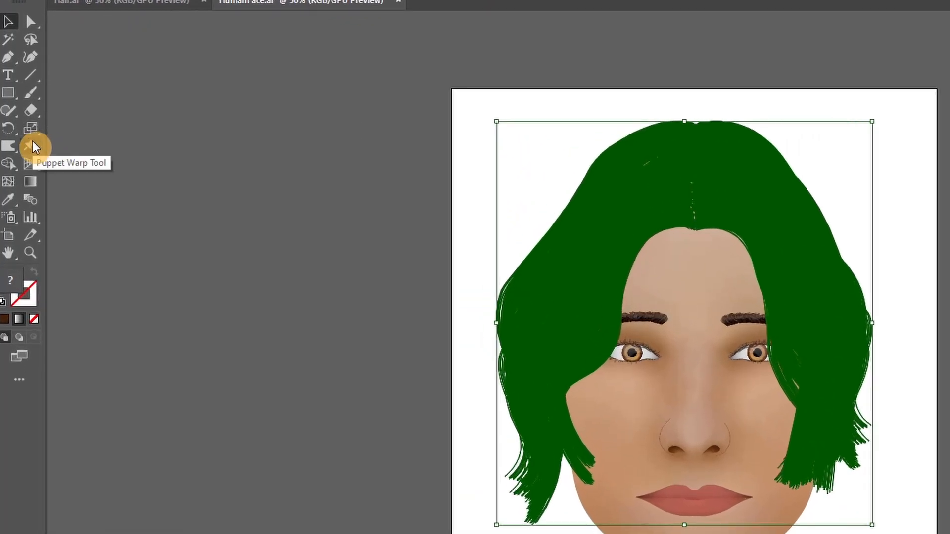
right_click(29, 146)
left_click(87, 165)
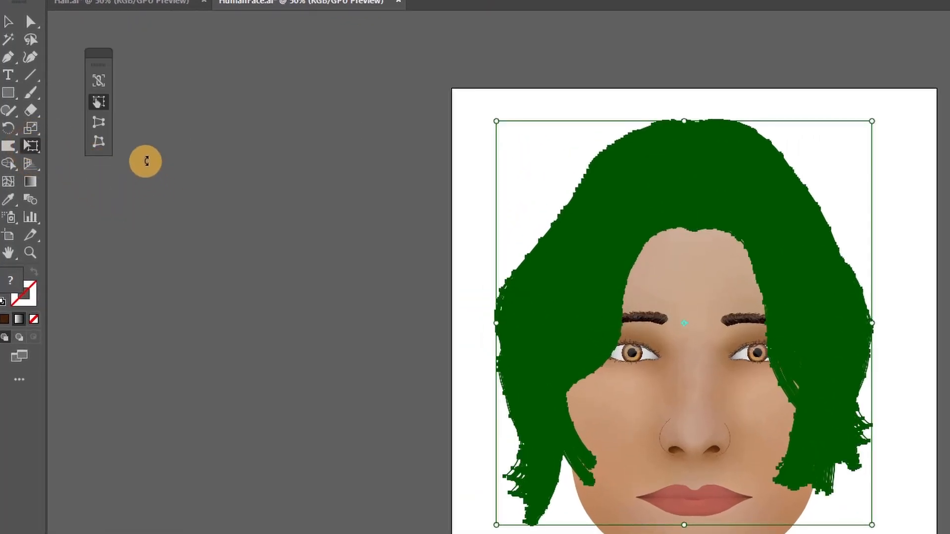
left_click(100, 127)
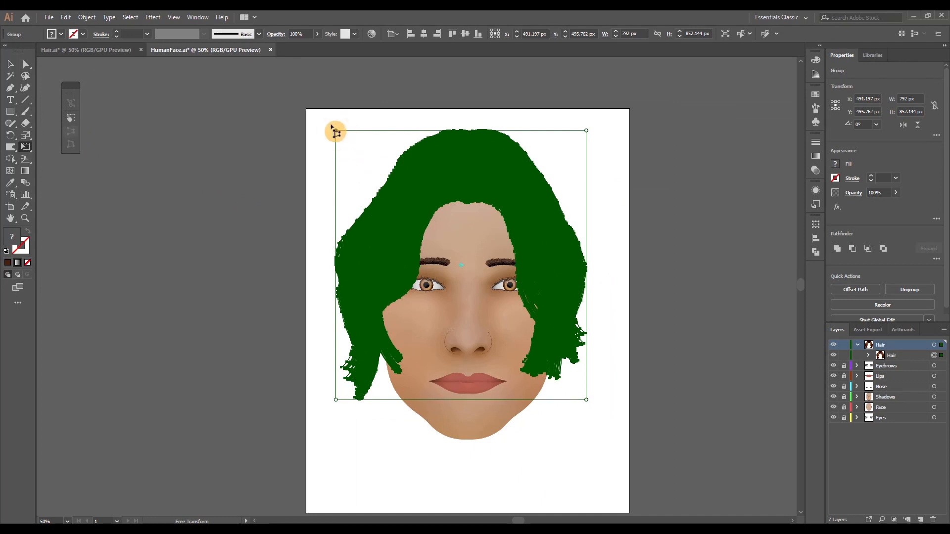
left_click_drag(333, 130, 329, 127)
left_click(72, 144)
left_click_drag(589, 131, 598, 123)
left_click_drag(329, 125, 325, 122)
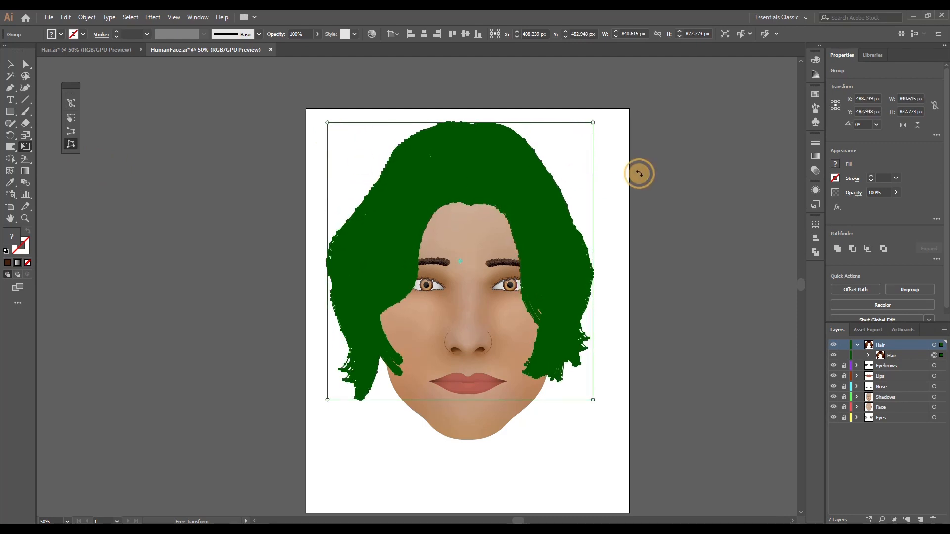
key("v")
left_click(637, 169)
Nudge the Hair group slightly upward, and shift the half covering the left side of the portrait a little toward the parting
scroll(438, 186, "down", 2)
scroll(460, 203, "up", 4)
left_click_drag(448, 180, 449, 178)
left_click(868, 355)
left_click(935, 365)
left_click(934, 376)
left_click_drag(251, 267, 261, 268)
left_click(408, 269)
scroll(412, 278, "down", 1)
scroll(413, 272, "up", 1)
scroll(431, 269, "left", 2)
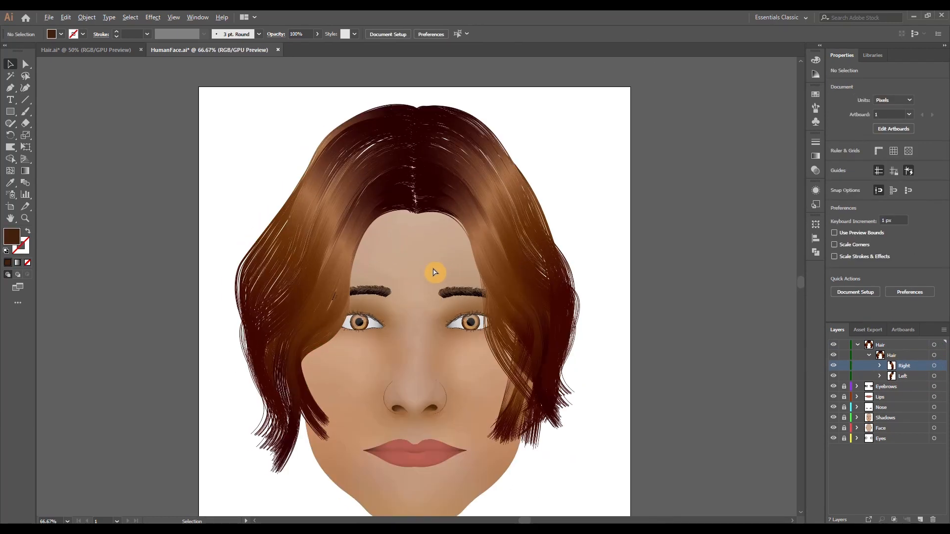
left_click(870, 355)
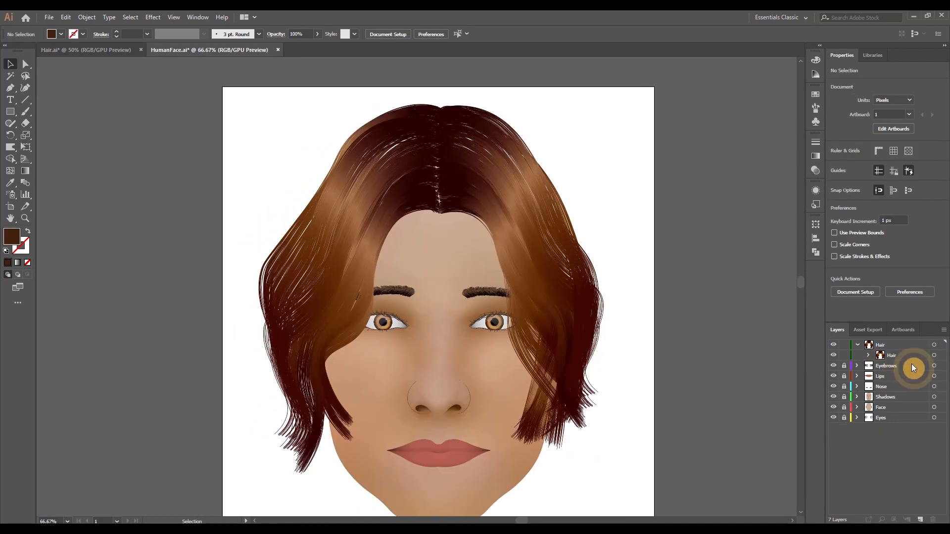
Duplicate the Hair group in front of itself and offset the copy slightly down and left to cover the gaps between strands
left_click(934, 355)
key("ctrl+c")
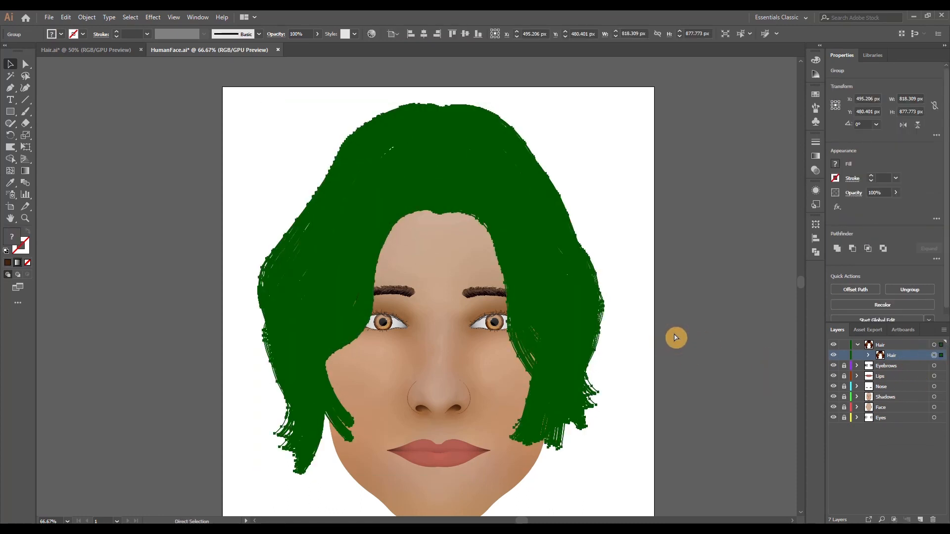
key("ctrl+f")
key("v")
scroll(427, 169, "up", 3)
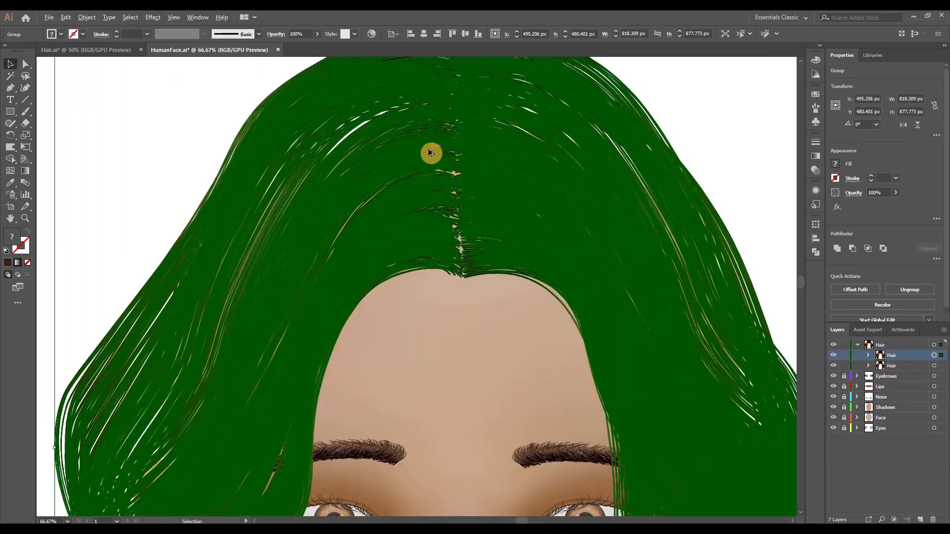
scroll(471, 154, "up", 2)
left_click_drag(465, 155, 466, 159)
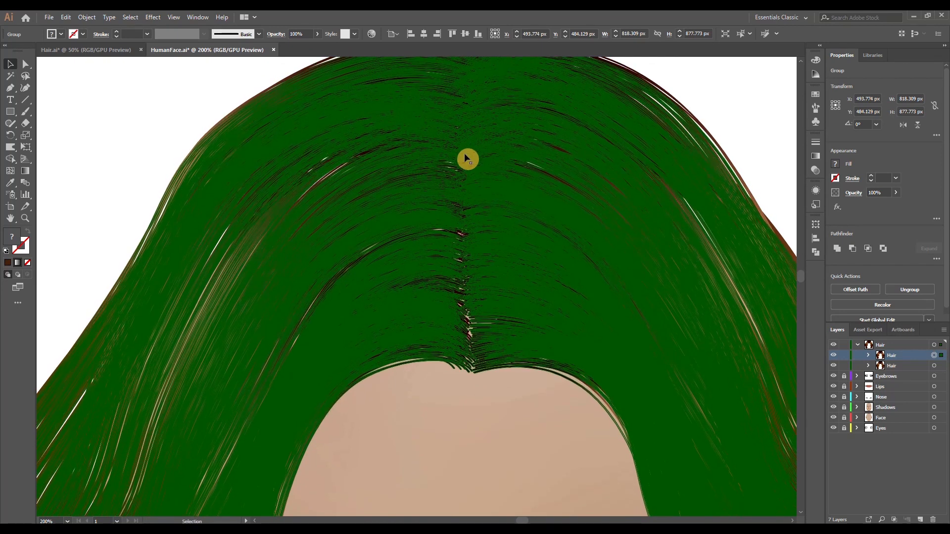
Deselect the duplicated hair and lock both Hair groups in the Hair layer
left_click(125, 164)
scroll(518, 313, "down", 1)
scroll(519, 315, "down", 3)
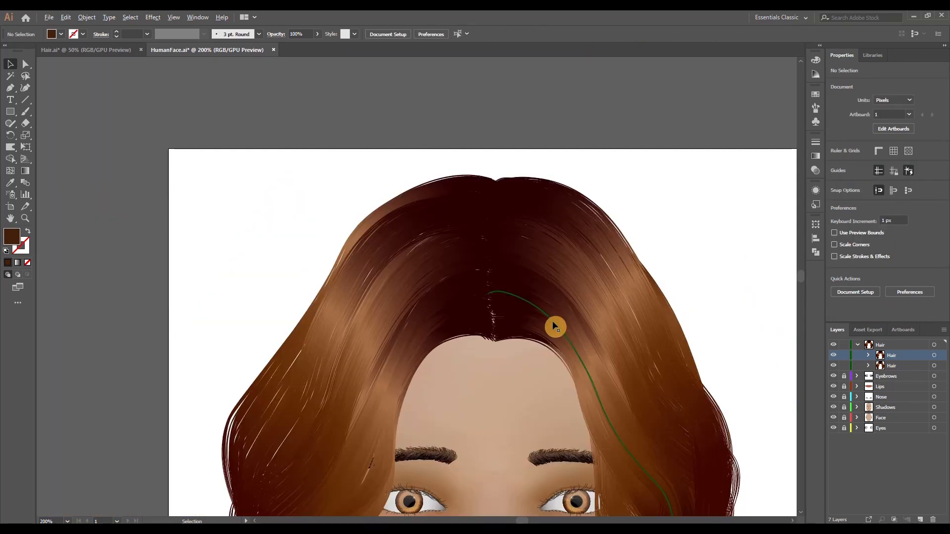
scroll(546, 349, "down", 1)
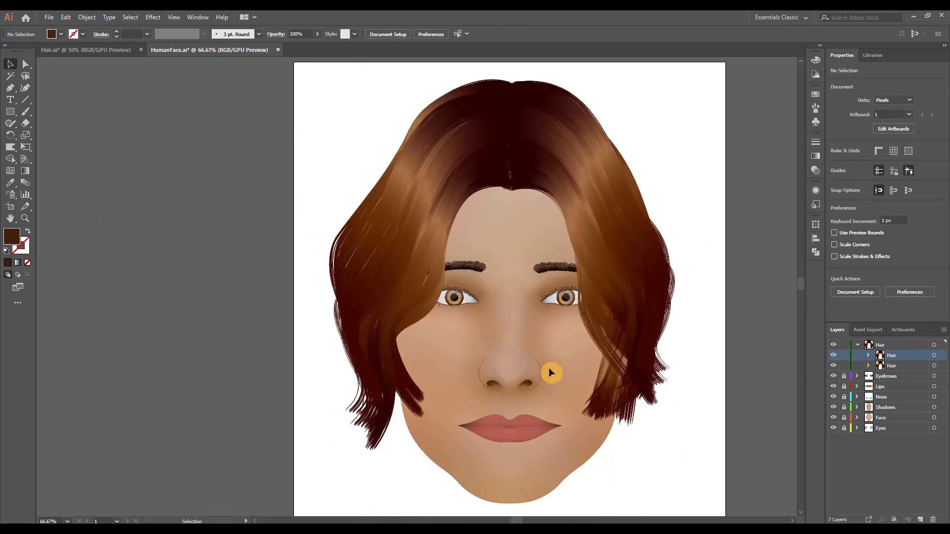
scroll(554, 364, "up", 1)
left_click(844, 355)
left_click(846, 366)
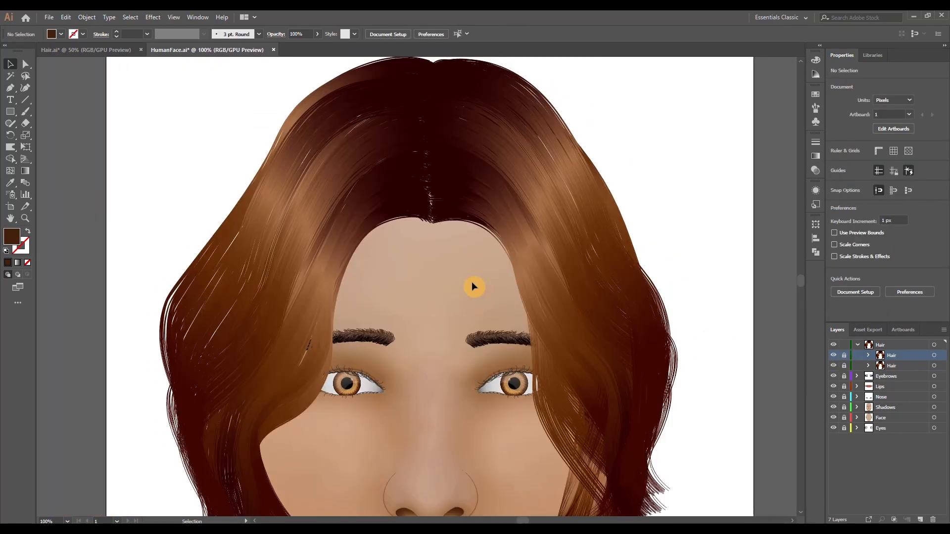
Choose the Curvature tool with no fill and a green 0.5 pt stroke
left_click(26, 90)
left_click(836, 166)
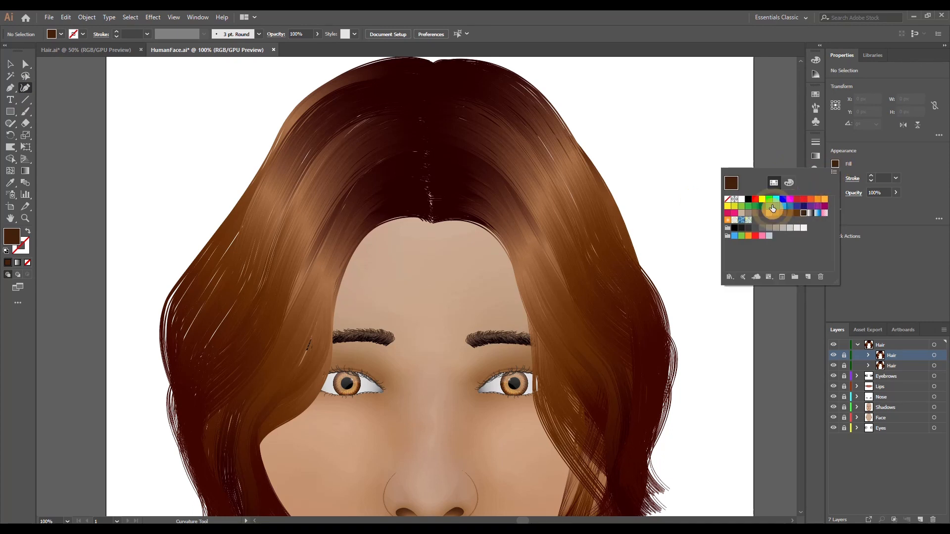
left_click(727, 204)
left_click(861, 156)
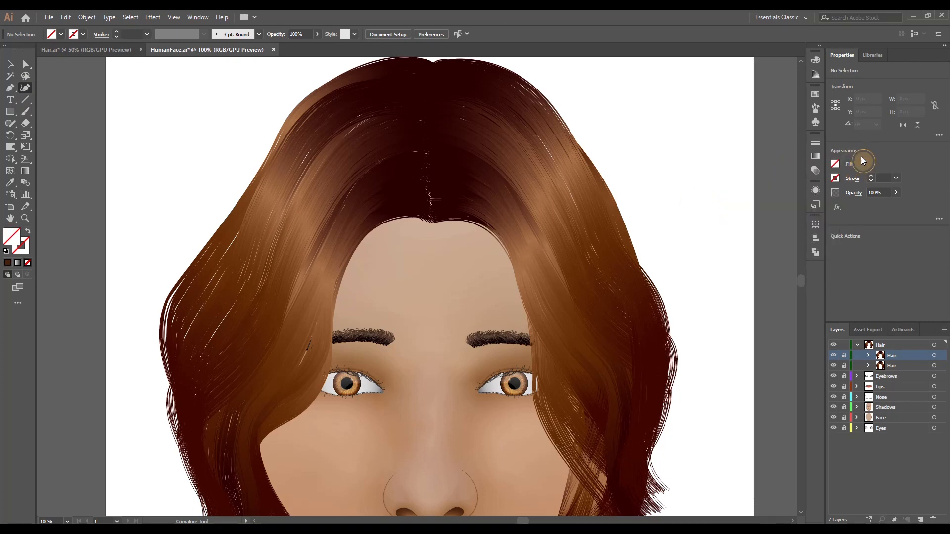
left_click(871, 177)
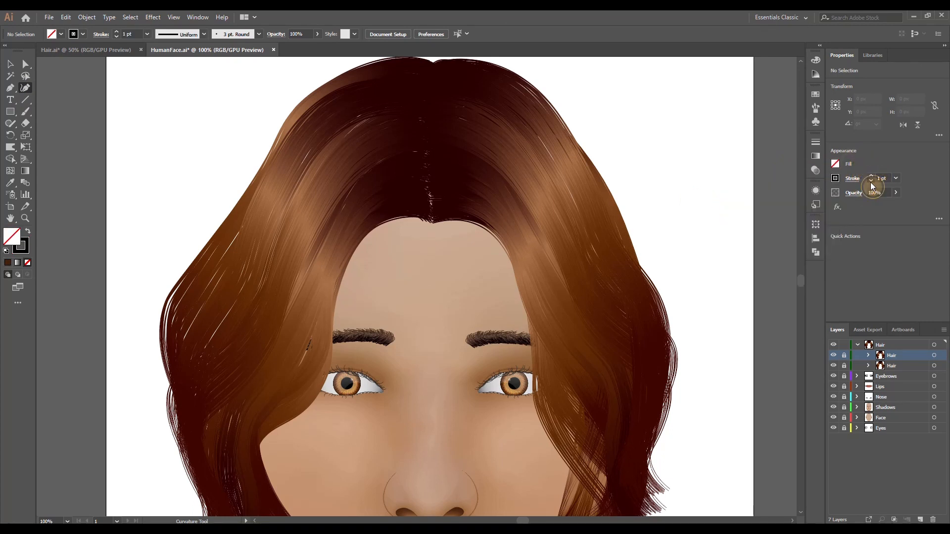
left_click(871, 181)
left_click(870, 181)
left_click(835, 178)
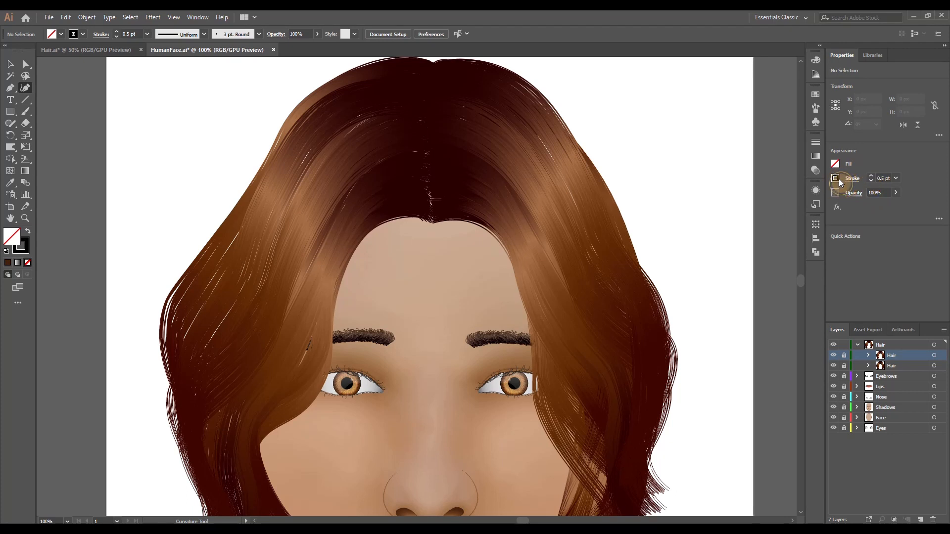
left_click(755, 221)
Draw a closed curved outline along the hairline, around both side locks and over the crown, about 572 by 393 px
left_click(431, 220)
left_click(408, 215)
left_click(371, 231)
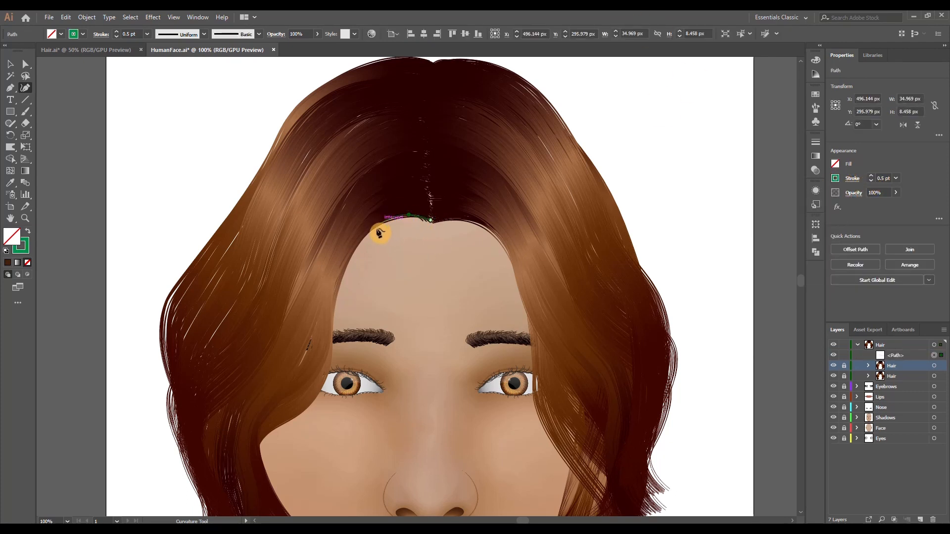
left_click(332, 304)
left_click(294, 336)
left_click(251, 328)
left_click(266, 222)
left_click(308, 136)
left_click(394, 97)
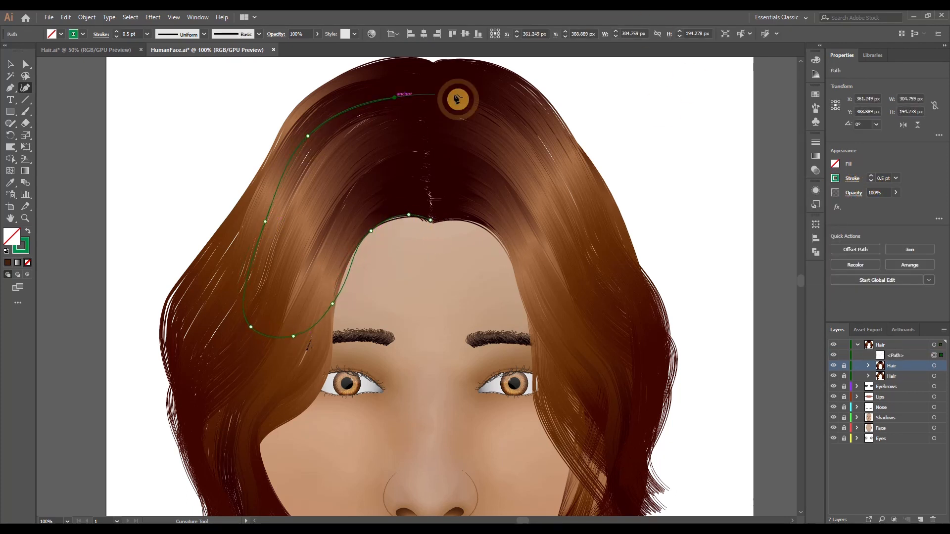
left_click(476, 92)
left_click(544, 124)
left_click(585, 203)
left_click(590, 234)
left_click(598, 299)
left_click(572, 316)
left_click(542, 280)
left_click(517, 240)
left_click(482, 224)
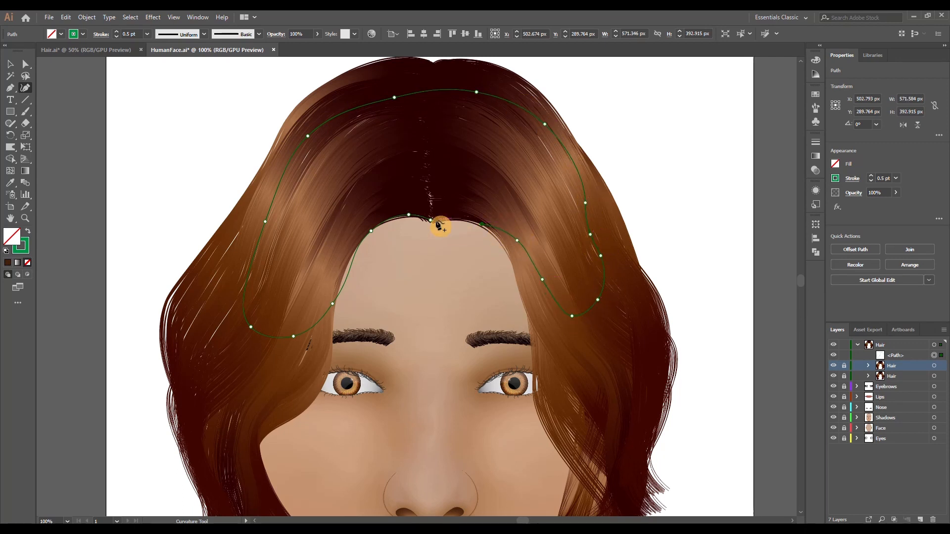
left_click(431, 220)
left_click(26, 64)
scroll(479, 200, "up", 3)
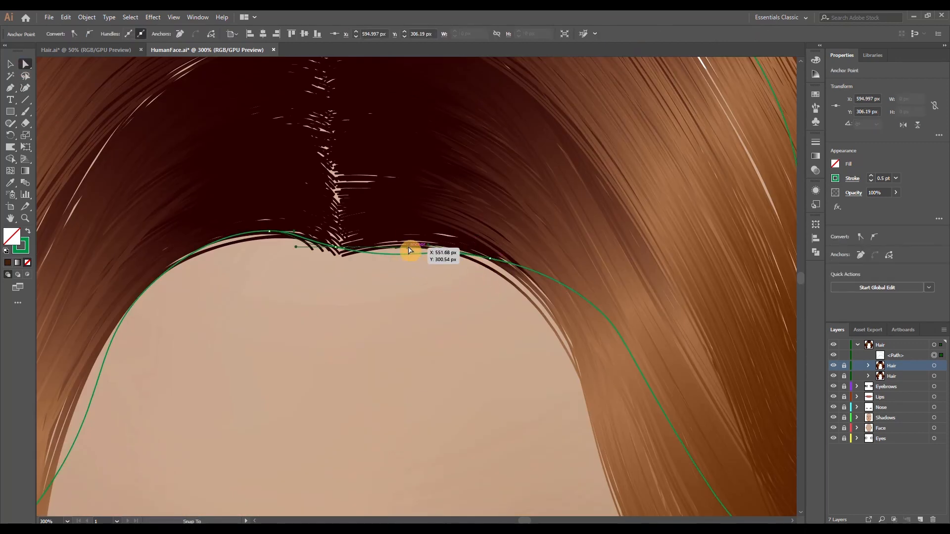
left_click(416, 290)
Move the outlined shape beneath both Hair groups and give it a brown fill with no stroke
scroll(416, 291, "down", 4)
left_click(901, 356)
left_click_drag(901, 357, 889, 378)
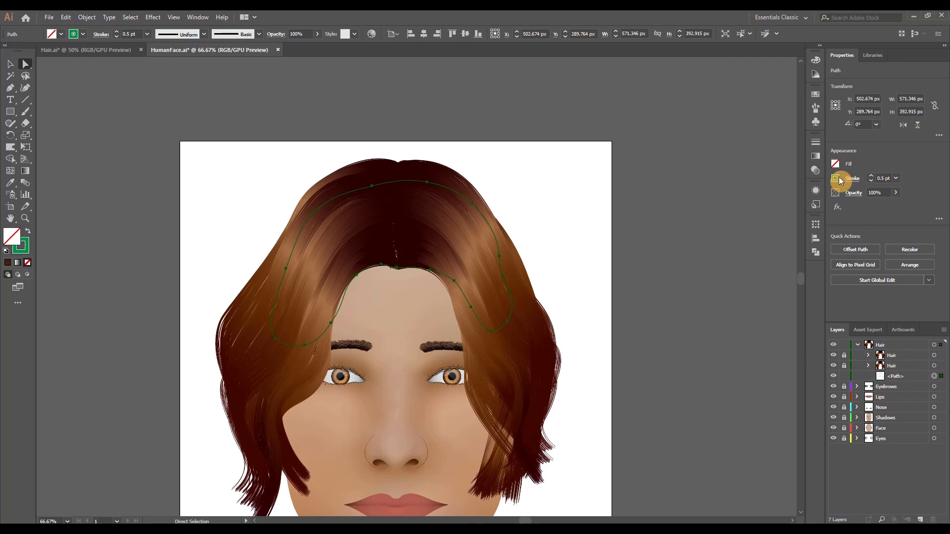
left_click(836, 178)
left_click(797, 218)
scroll(439, 326, "up", 5)
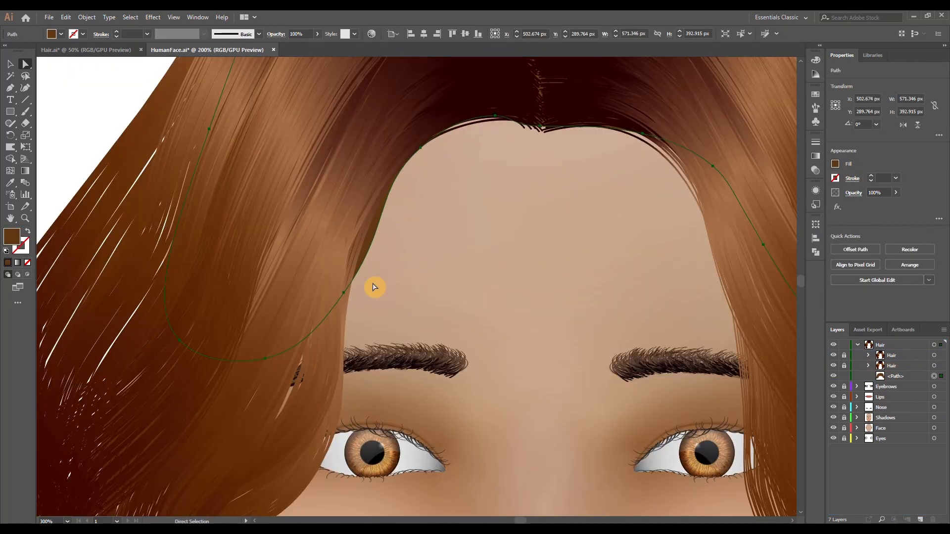
Reshape the brown backing shape's anchors along the hairline so that its edge stays behind the strands
left_click_drag(381, 222, 368, 217)
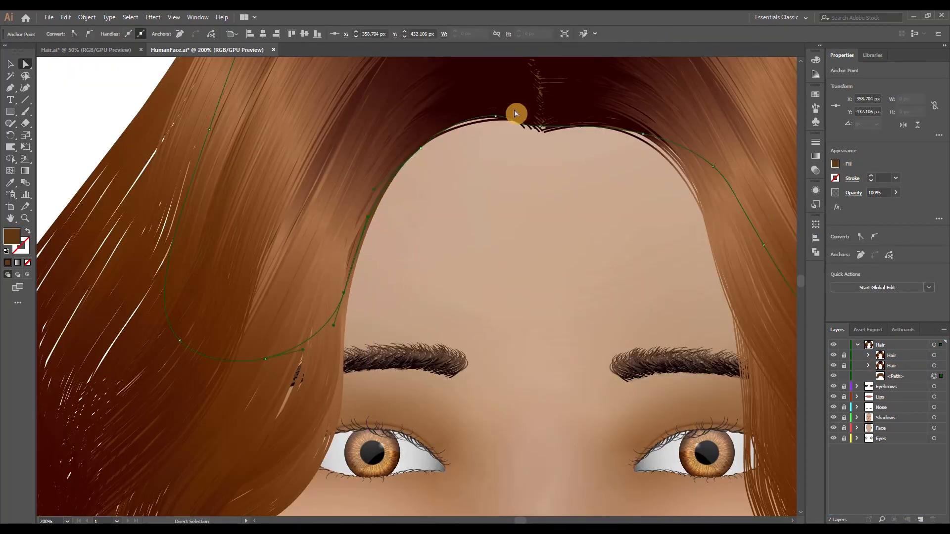
scroll(534, 126, "up", 2)
left_click_drag(474, 156, 469, 162)
scroll(542, 227, "down", 3)
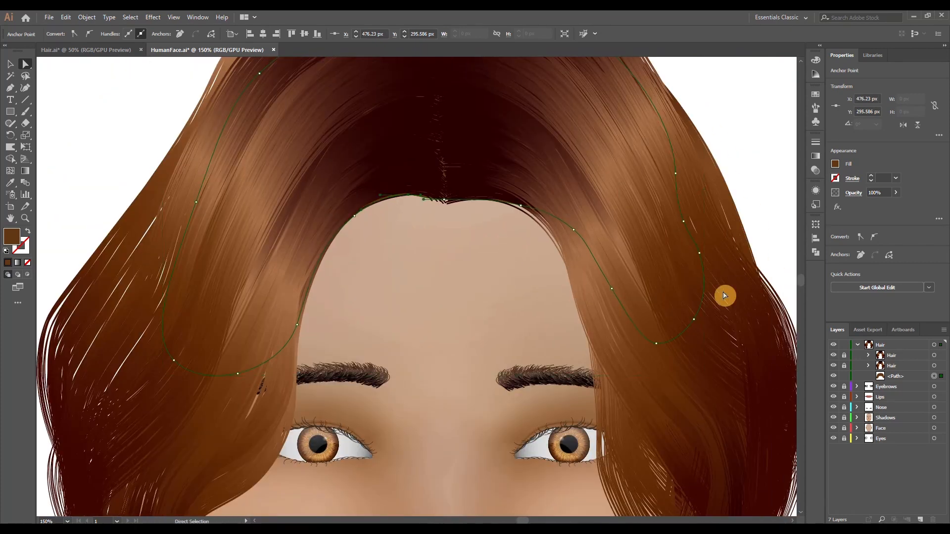
Set the brown backing shape's blending mode to Darken
left_click(816, 170)
left_click(734, 153)
left_click(728, 154)
left_click(729, 180)
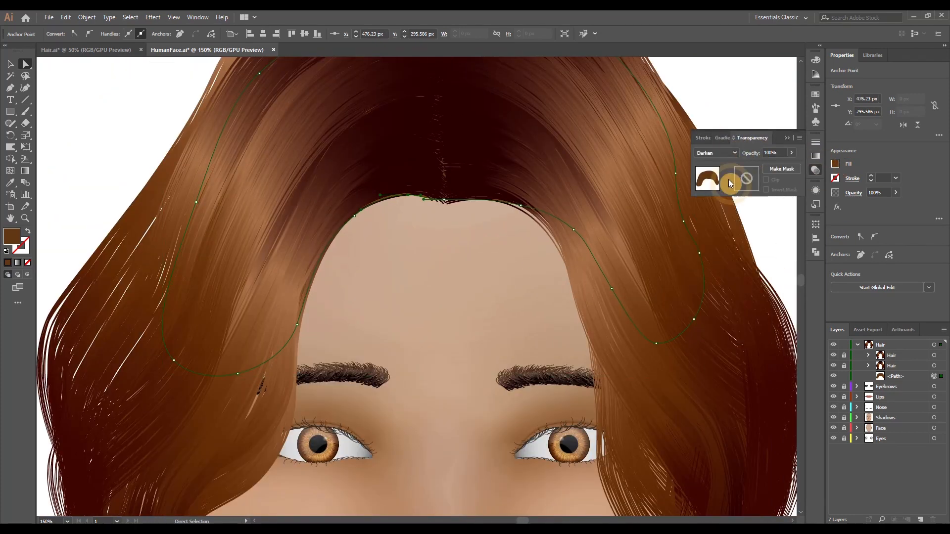
left_click(488, 256)
Unlock the Hair groups and move the strands protruding onto the forehead at the parting up toward the hairline
scroll(415, 228, "down", 1)
scroll(460, 270, "down", 2)
scroll(463, 268, "up", 8)
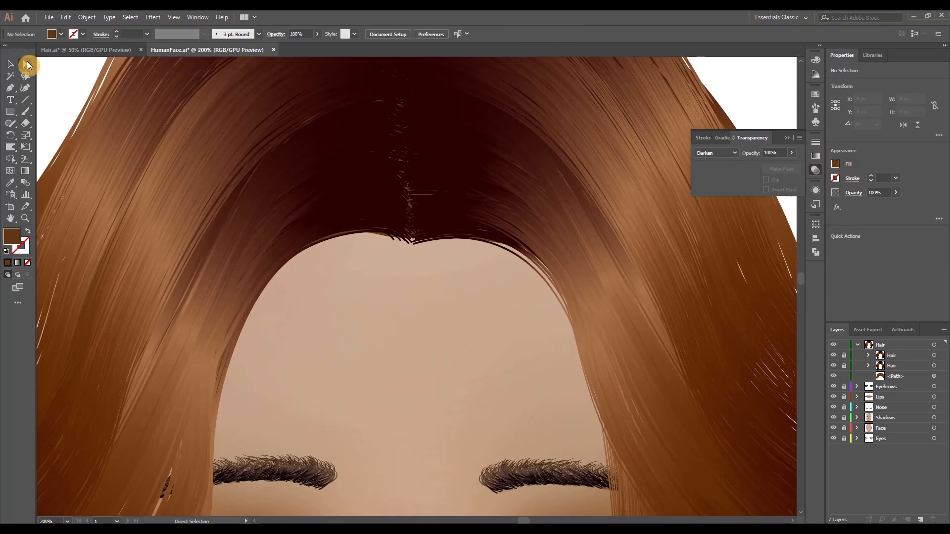
left_click(845, 364)
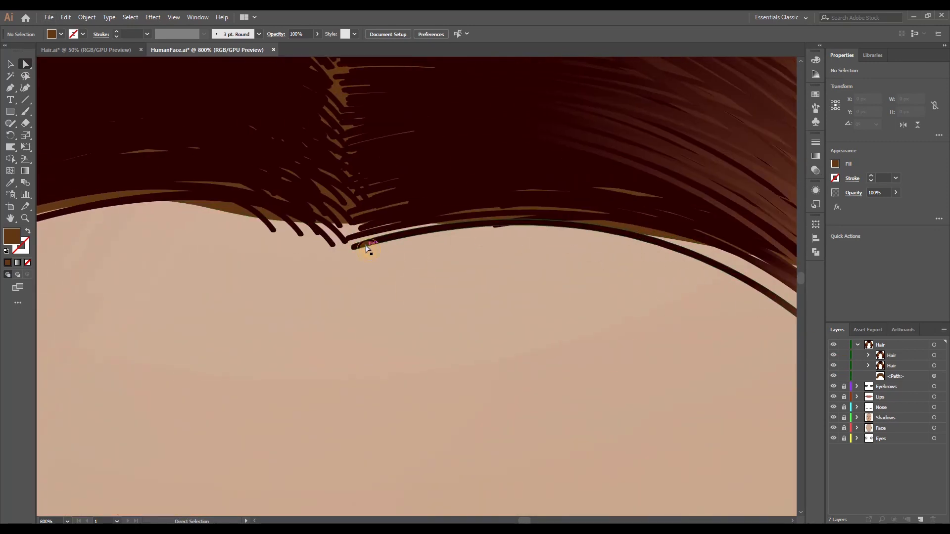
left_click(367, 243)
left_click(356, 258)
scroll(348, 268, "up", 2)
left_click_drag(387, 216, 379, 180)
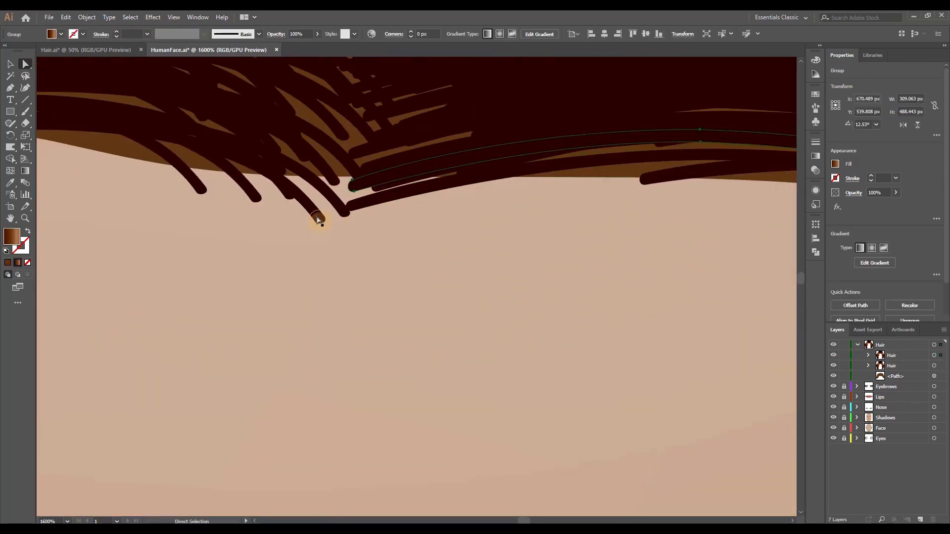
mouse_move(319, 216)
left_mouse_down()
mouse_move(315, 199)
mouse_move(340, 193)
left_mouse_up()
left_click_drag(254, 197, 258, 184)
left_click_drag(199, 189, 211, 180)
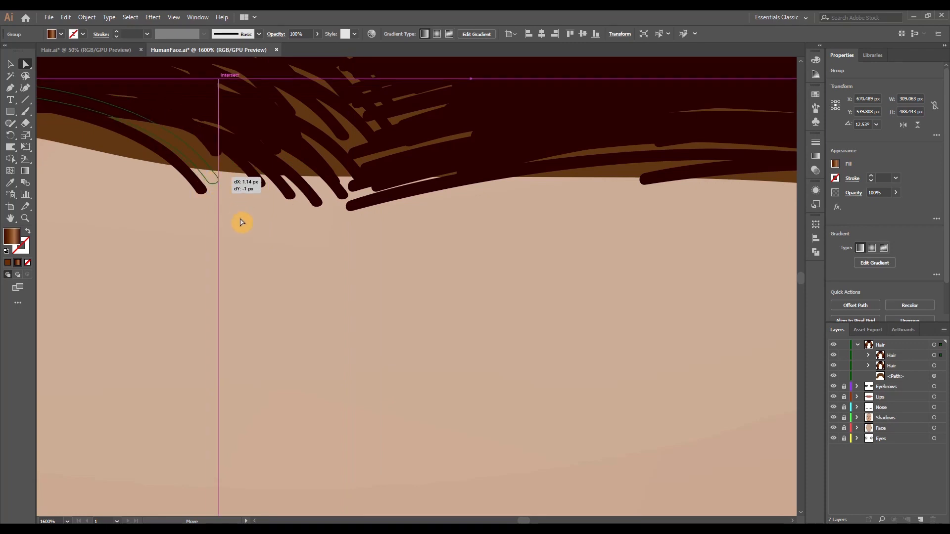
left_click(252, 223)
Adjust the brown backing shape's anchor and curve beside the parting to fit closely under the hairline strands
scroll(291, 225, "down", 5)
scroll(324, 230, "up", 3)
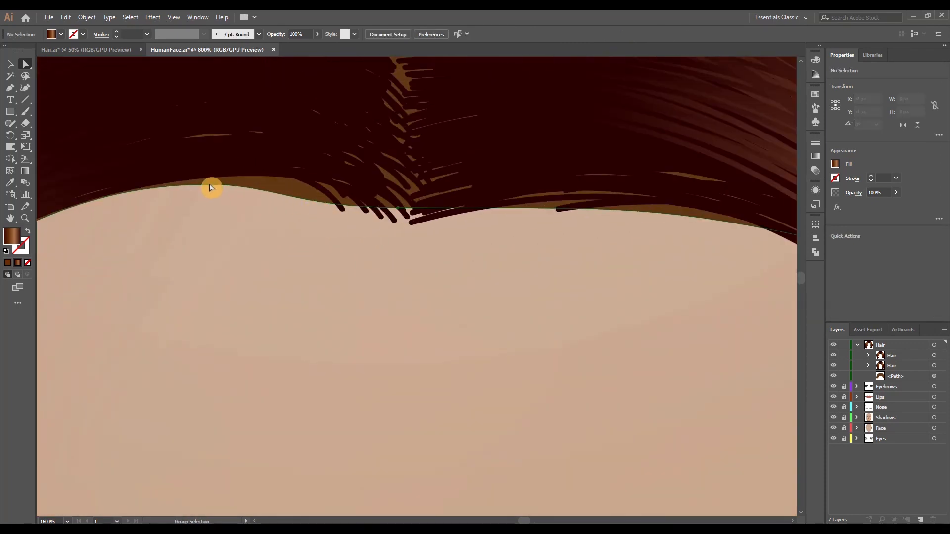
left_click(210, 185)
left_click_drag(292, 207, 294, 195)
key("ctrl+z")
left_click_drag(399, 208, 398, 180)
left_click_drag(210, 185, 210, 170)
left_click(441, 236)
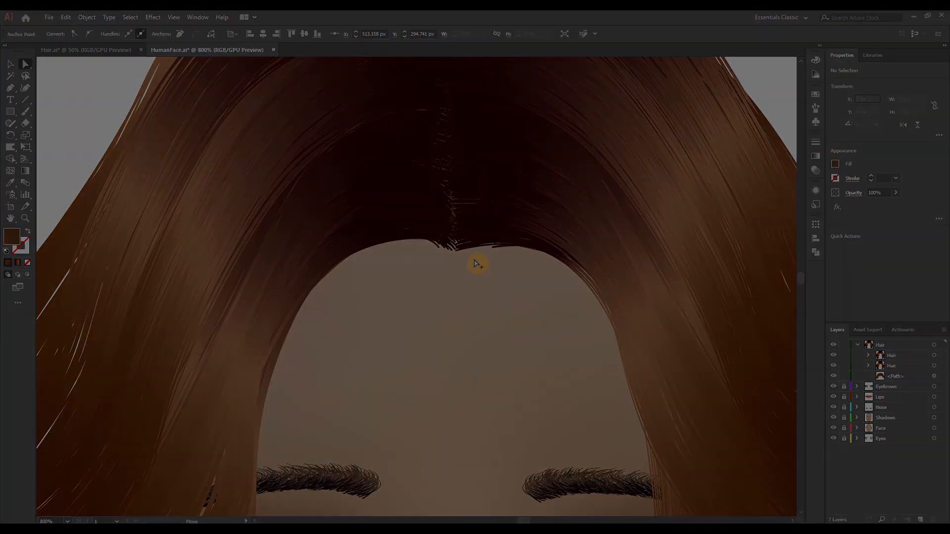